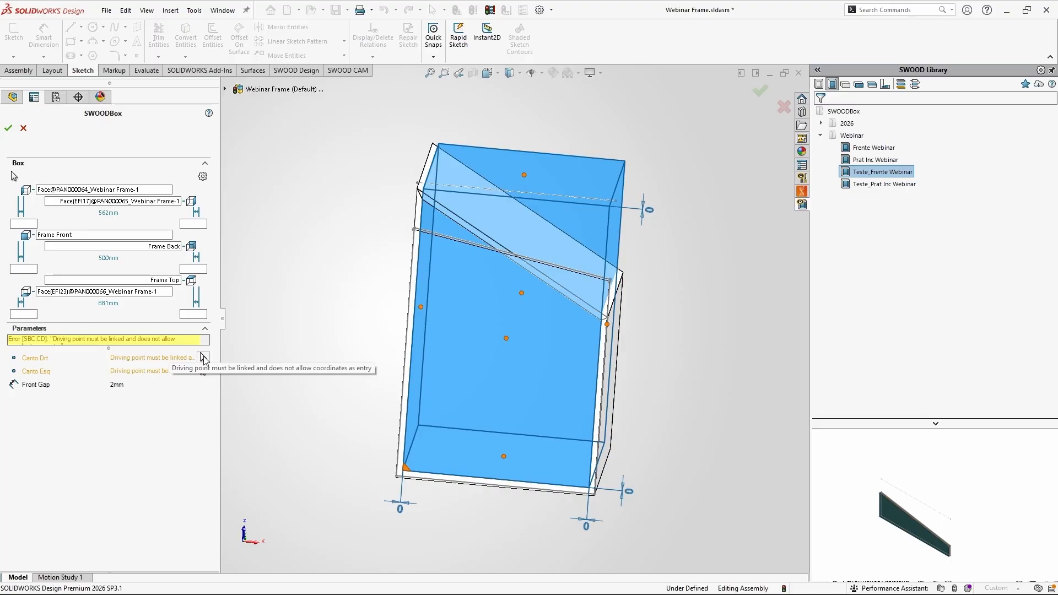
Link the Canto Drt and Canto Esq driving points to the two front vertices at the ends of the frame's sloped top panel
{"action": "left_click", "coordinate": [204, 359]}
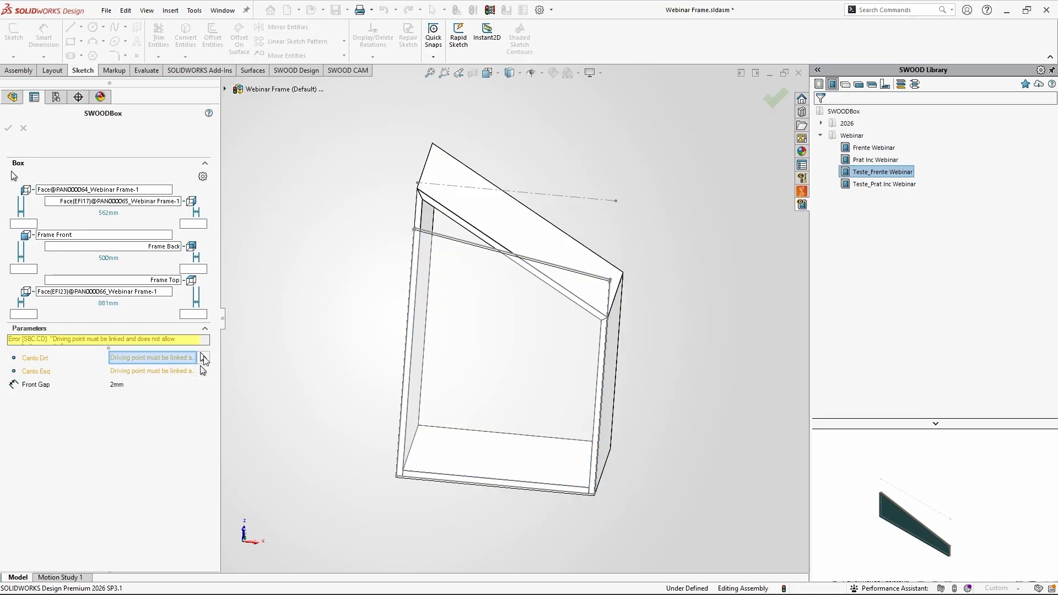
{"action": "left_click", "coordinate": [607, 319]}
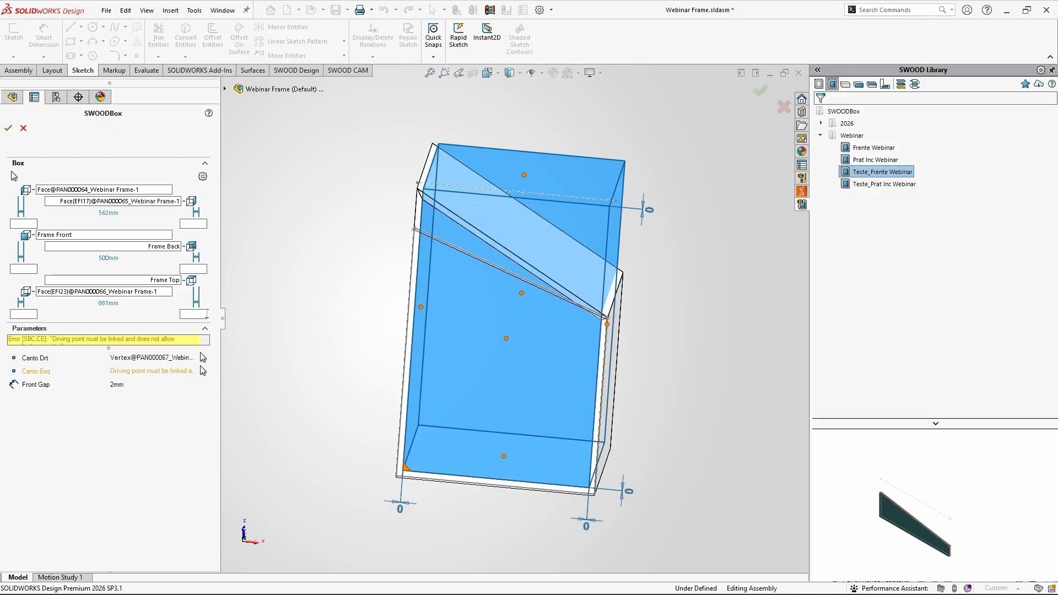
{"action": "left_click", "coordinate": [203, 371]}
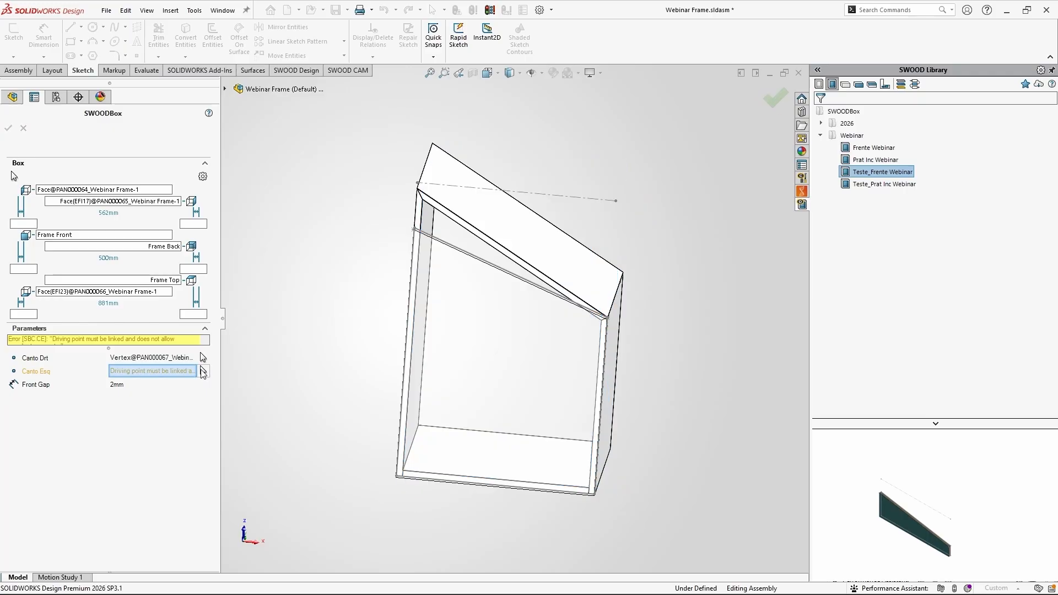
{"action": "left_click", "coordinate": [418, 190]}
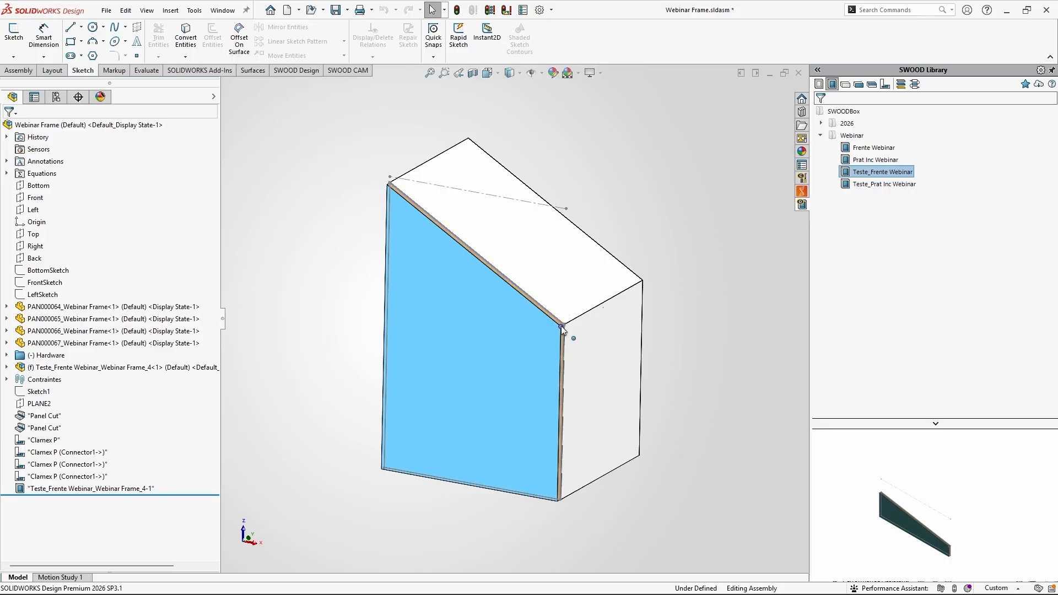
{"action": "scroll", "coordinate": [484, 242], "scroll_direction": "down", "scroll_amount": 8}
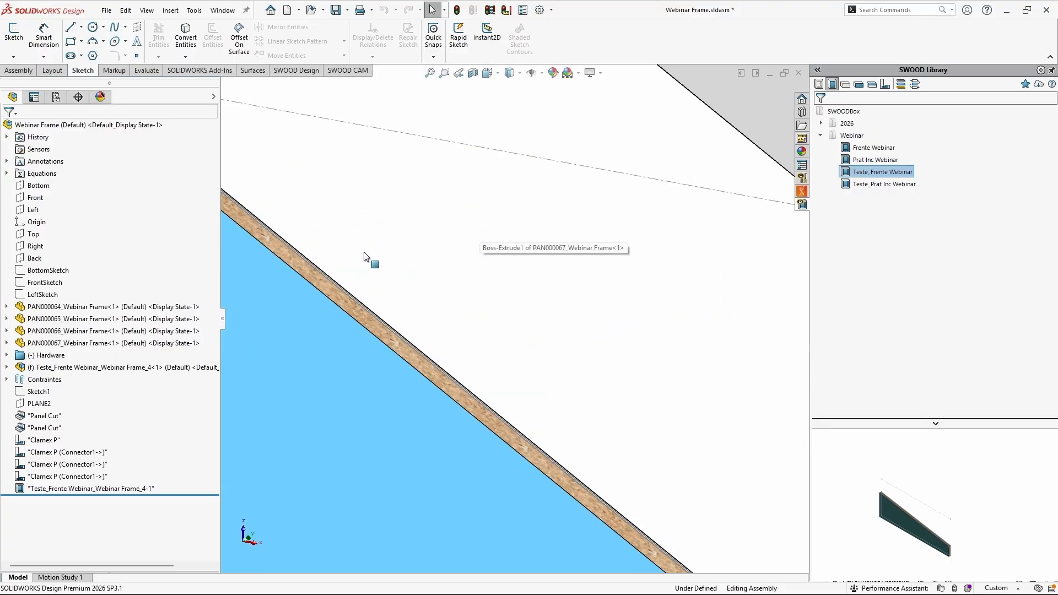
{"action": "scroll", "coordinate": [397, 303], "scroll_direction": "up", "scroll_amount": 8}
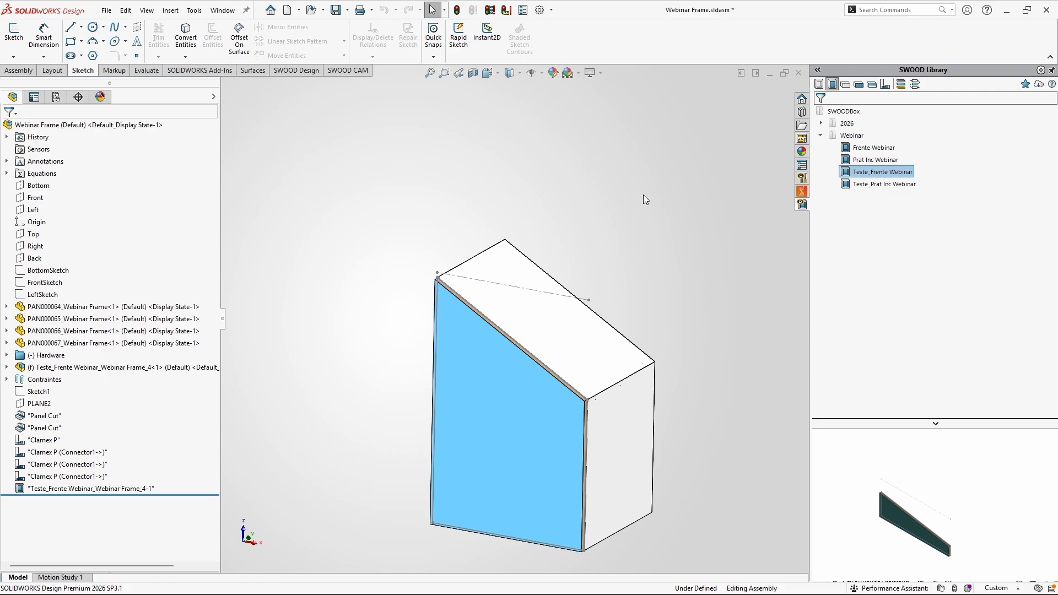
Open the Frente Webinar SWOODBox from the library's Webinar folder and display its parameters definition
{"action": "left_click", "coordinate": [870, 148]}
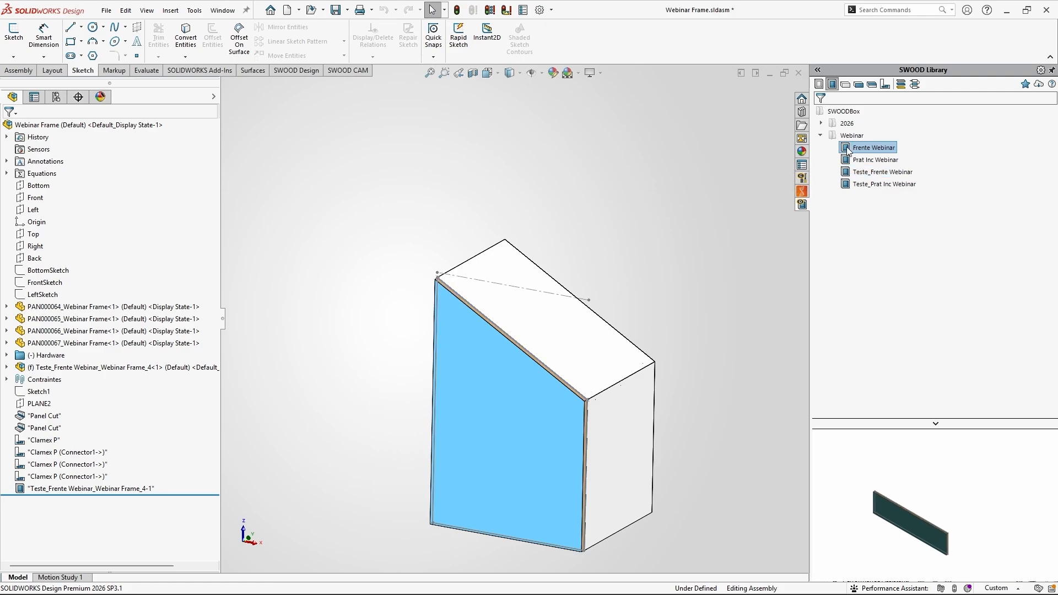
{"action": "double_click", "coordinate": [848, 149]}
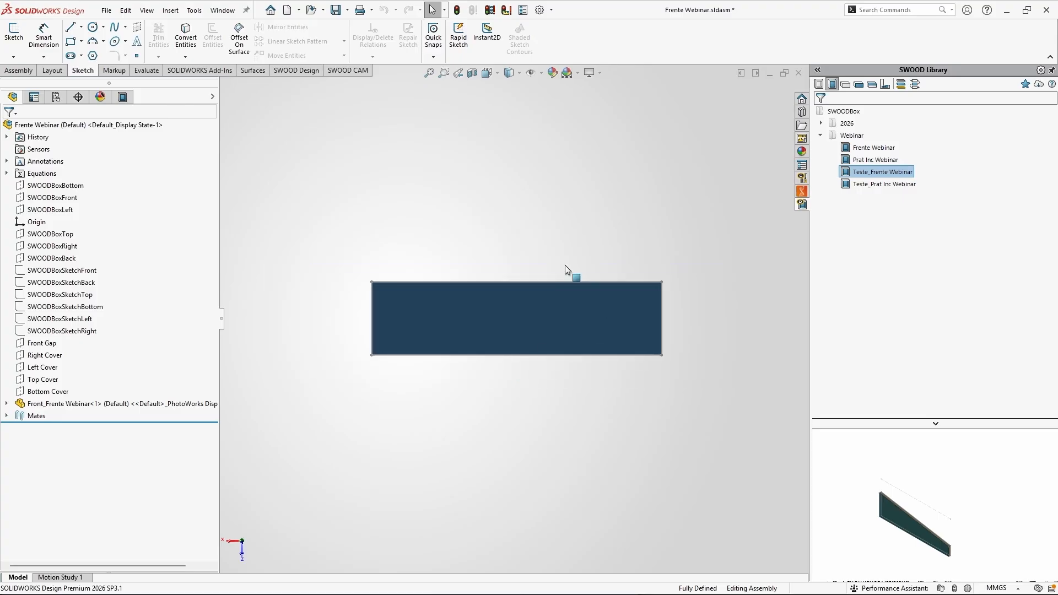
{"action": "left_click", "coordinate": [122, 97]}
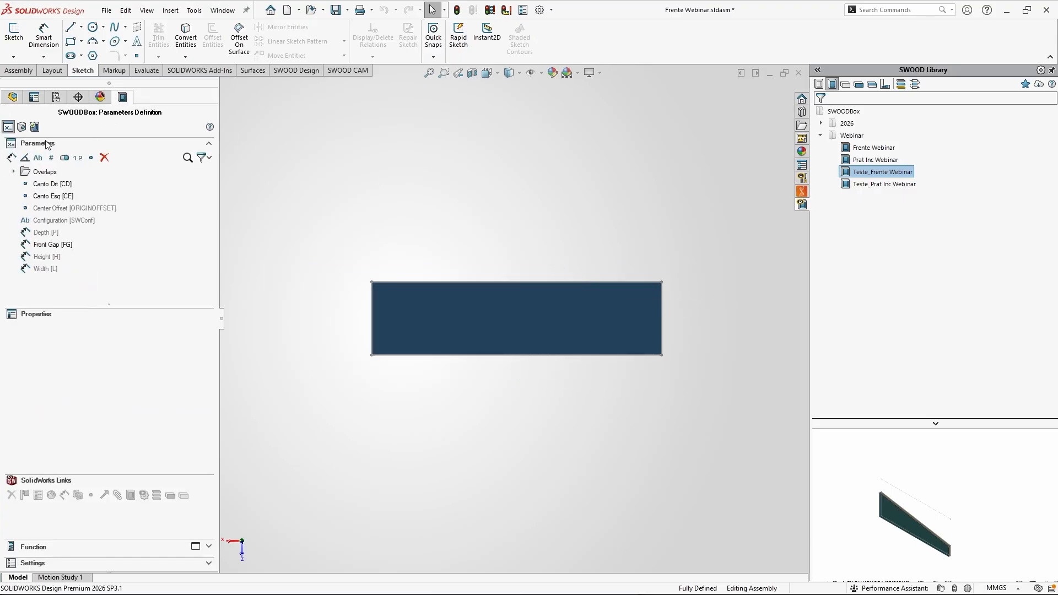
{"action": "middle_click_drag", "start_coordinate": [641, 260], "coordinate": [609, 330]}
{"action": "scroll", "coordinate": [453, 363], "scroll_direction": "down", "scroll_amount": 4}
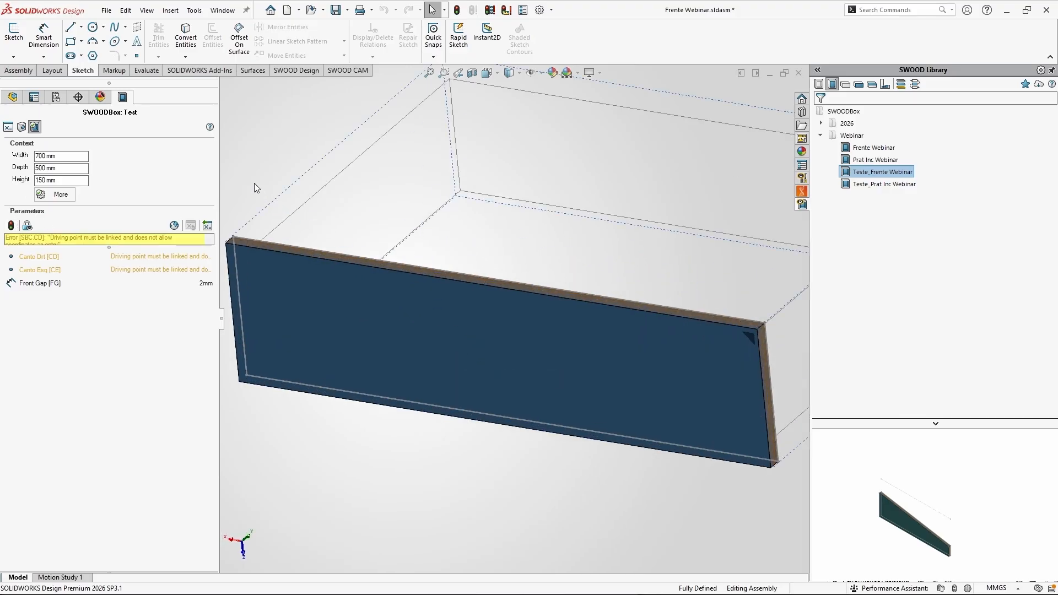
Open Sketch1 under Boss-Extrude1 of the Front_Frente Webinar panel for editing within the assembly
{"action": "left_click", "coordinate": [12, 97]}
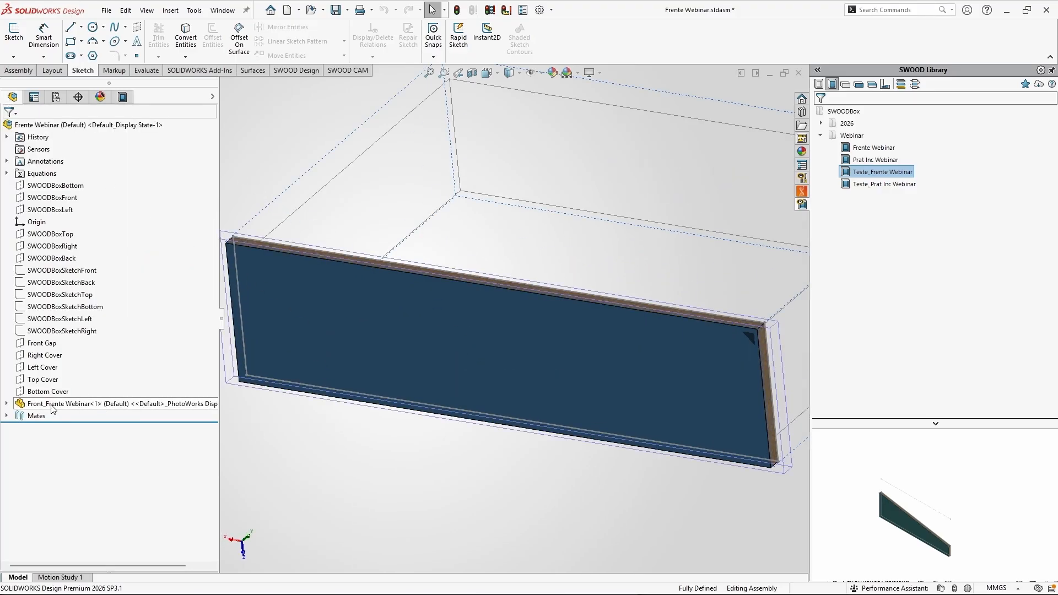
{"action": "left_click", "coordinate": [13, 405]}
{"action": "left_click", "coordinate": [7, 404]}
{"action": "left_click", "coordinate": [19, 537]}
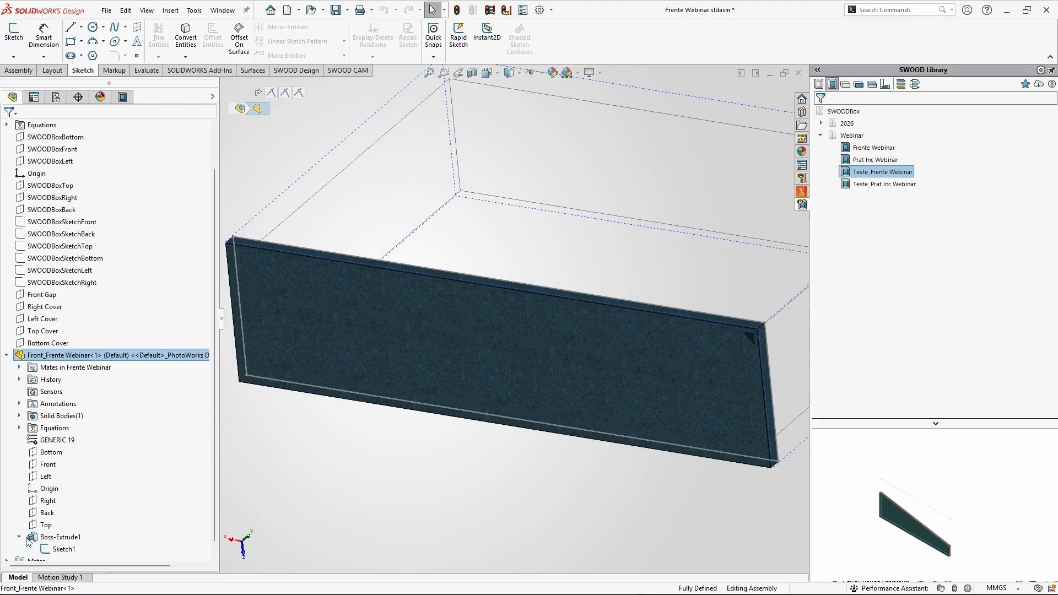
{"action": "left_click", "coordinate": [60, 549]}
{"action": "left_click", "coordinate": [62, 518]}
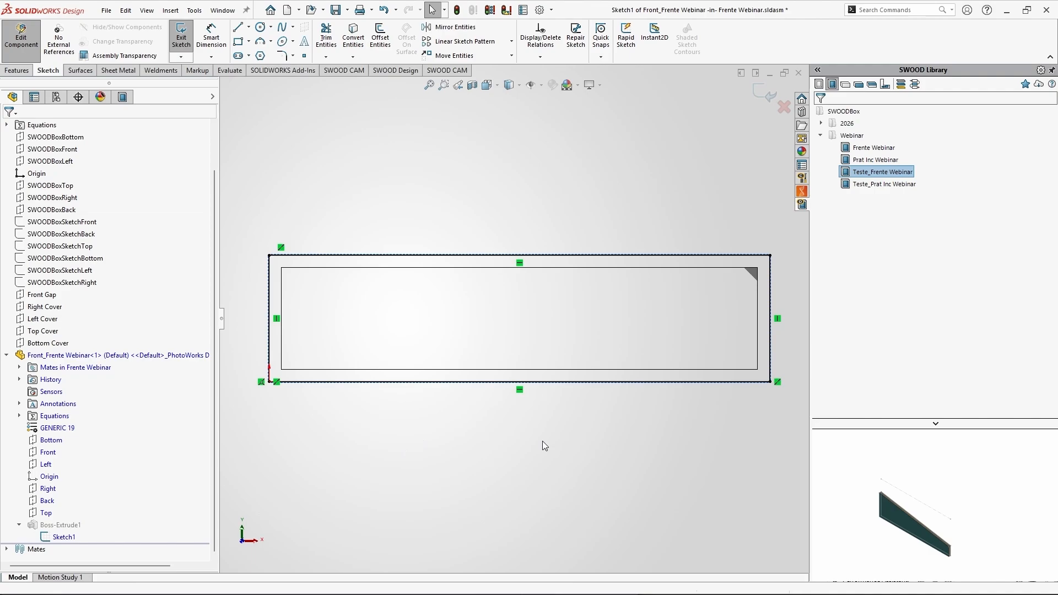
Sketch a slightly sloped line about 737 mm long across the lower part of the panel profile, from one vertical edge to the other
{"action": "key", "text": "l"}
{"action": "left_click", "coordinate": [270, 346]}
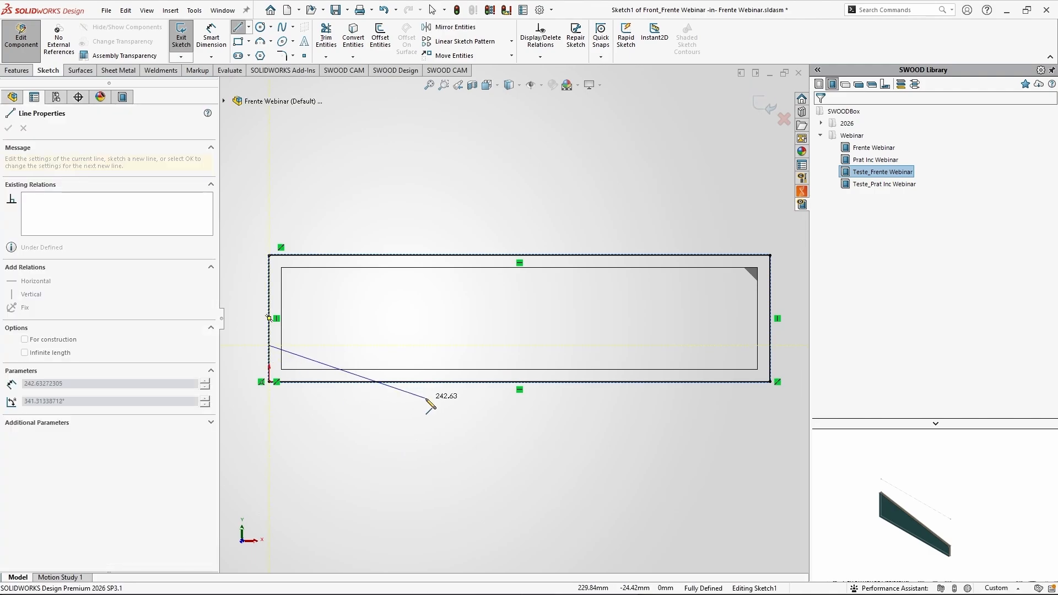
{"action": "left_click", "coordinate": [771, 366]}
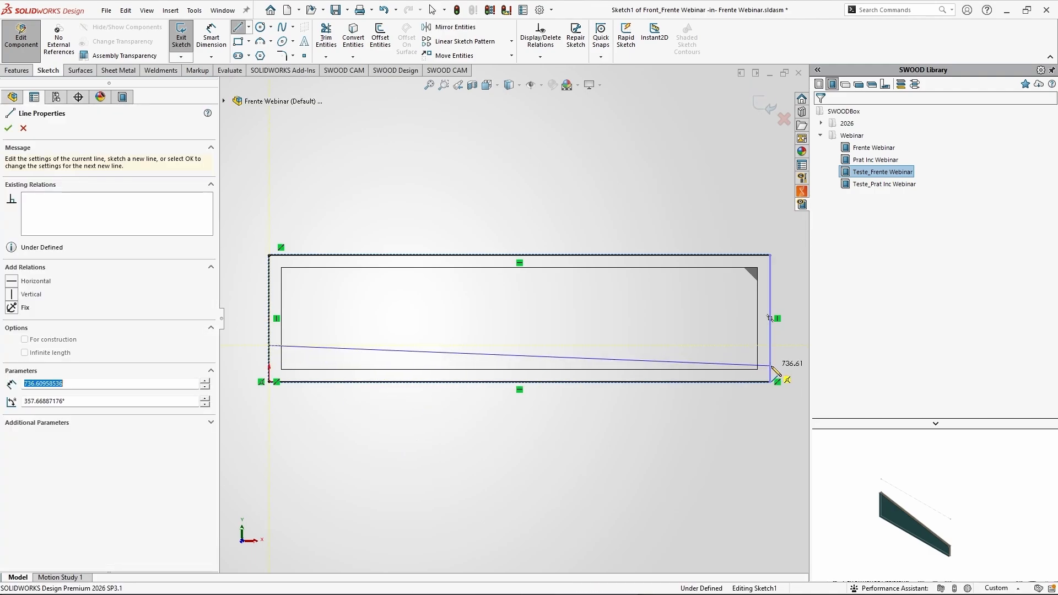
{"action": "scroll", "coordinate": [233, 155], "scroll_direction": "up", "scroll_amount": 2}
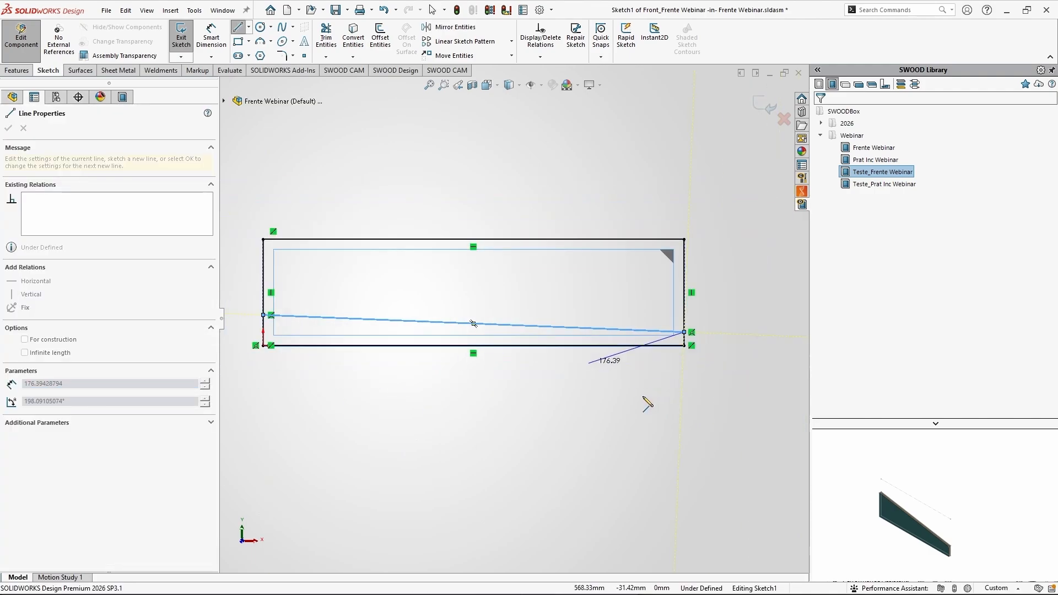
Power trim the panel profile below the sloped line, keeping the trimmed entities as construction geometry
{"action": "left_click", "coordinate": [326, 37]}
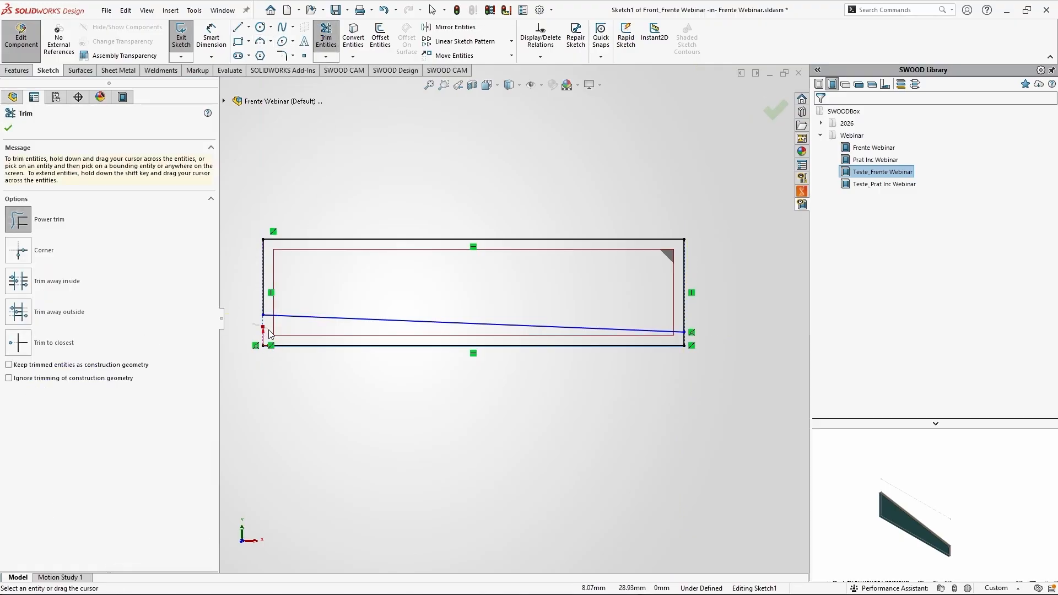
{"action": "scroll", "coordinate": [737, 346], "scroll_direction": "down", "scroll_amount": 5}
{"action": "left_click_drag", "start_coordinate": [768, 357], "coordinate": [437, 365]}
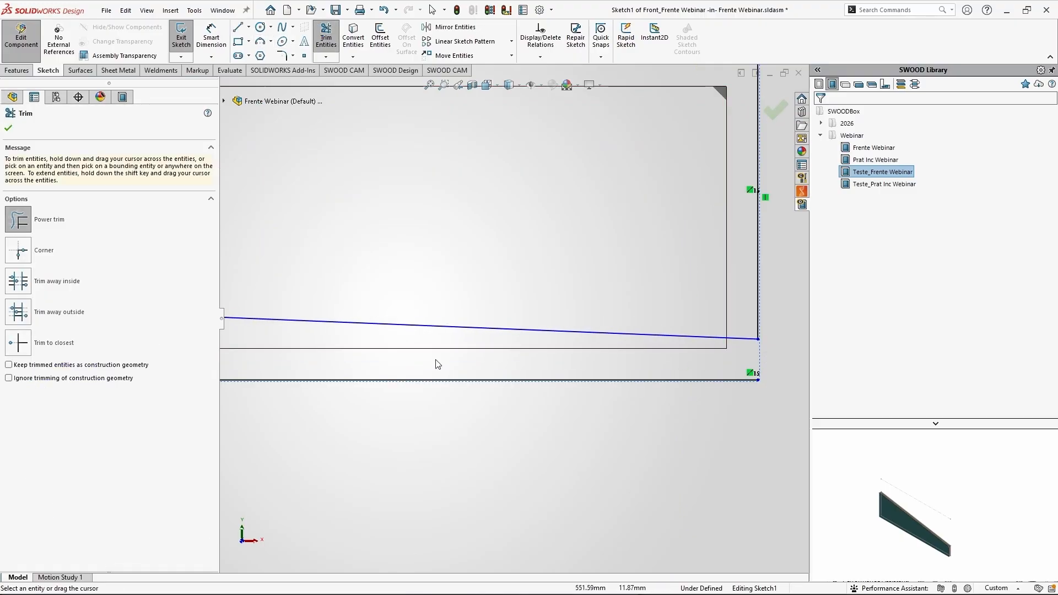
{"action": "left_click", "coordinate": [79, 368]}
{"action": "scroll", "coordinate": [627, 378], "scroll_direction": "up", "scroll_amount": 4}
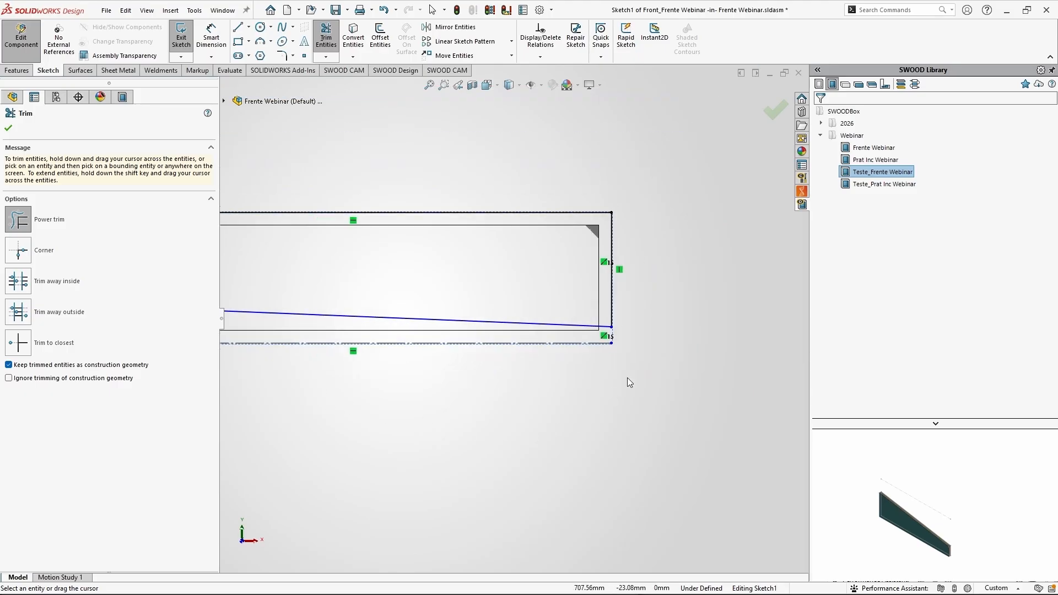
{"action": "scroll", "coordinate": [560, 324], "scroll_direction": "down", "scroll_amount": 2}
{"action": "key", "text": "Escape"}
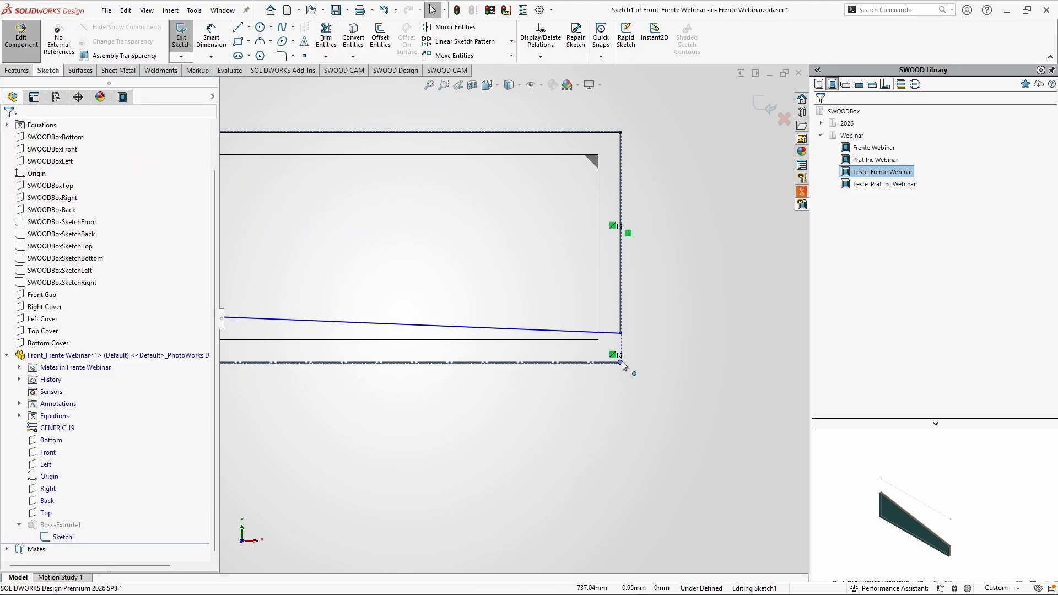
Make the lower construction line's right endpoint coincident with the right vertical edge, and finish editing the sketch and the panel
{"action": "left_click", "coordinate": [621, 363]}
{"action": "left_click", "coordinate": [621, 328], "text": "ctrl"}
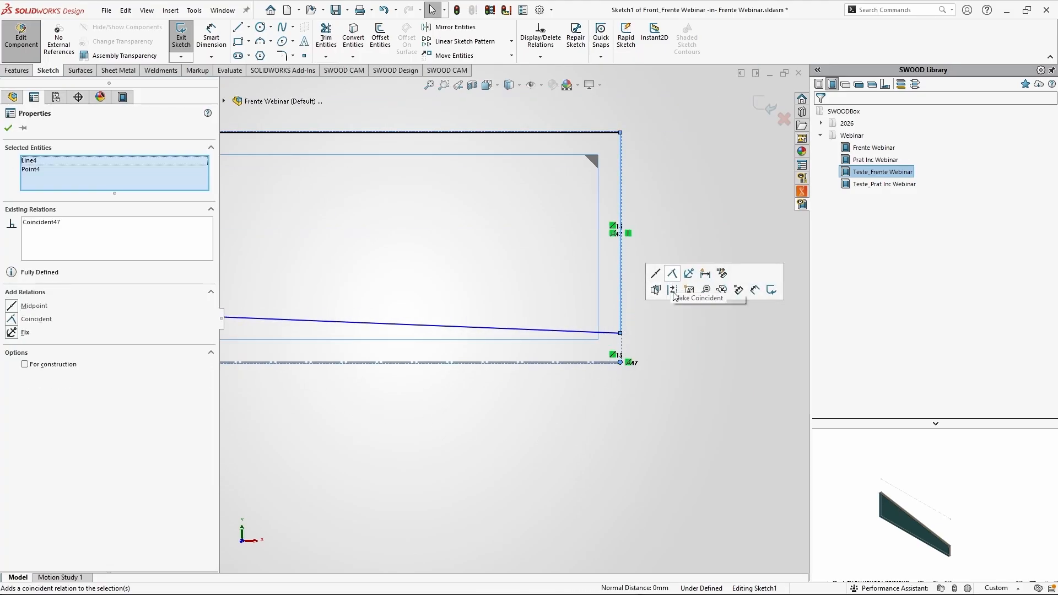
{"action": "left_click", "coordinate": [673, 290]}
{"action": "scroll", "coordinate": [427, 276], "scroll_direction": "up", "scroll_amount": 3}
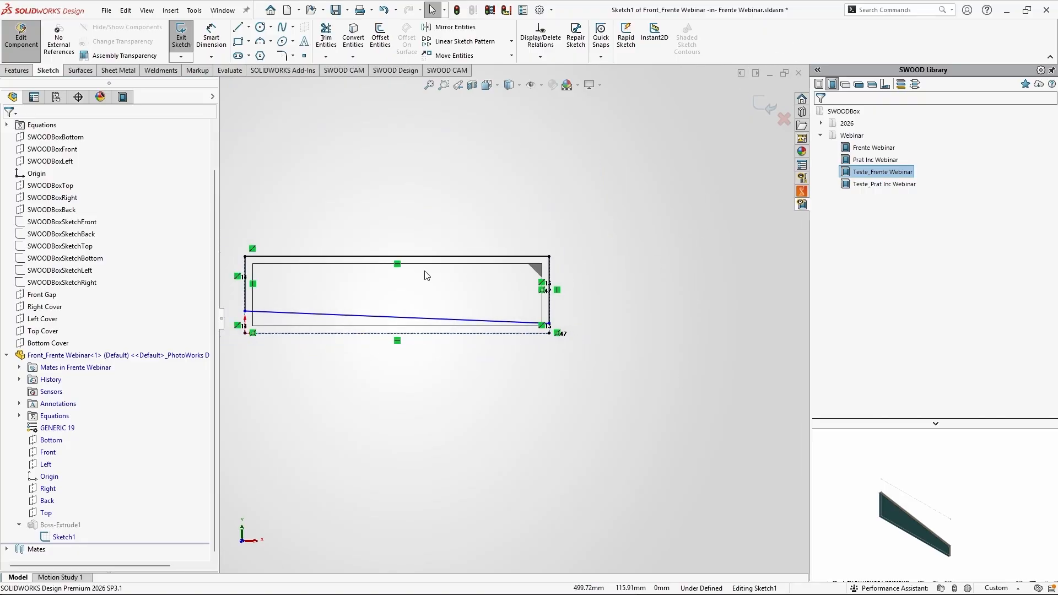
{"action": "left_click", "coordinate": [776, 108]}
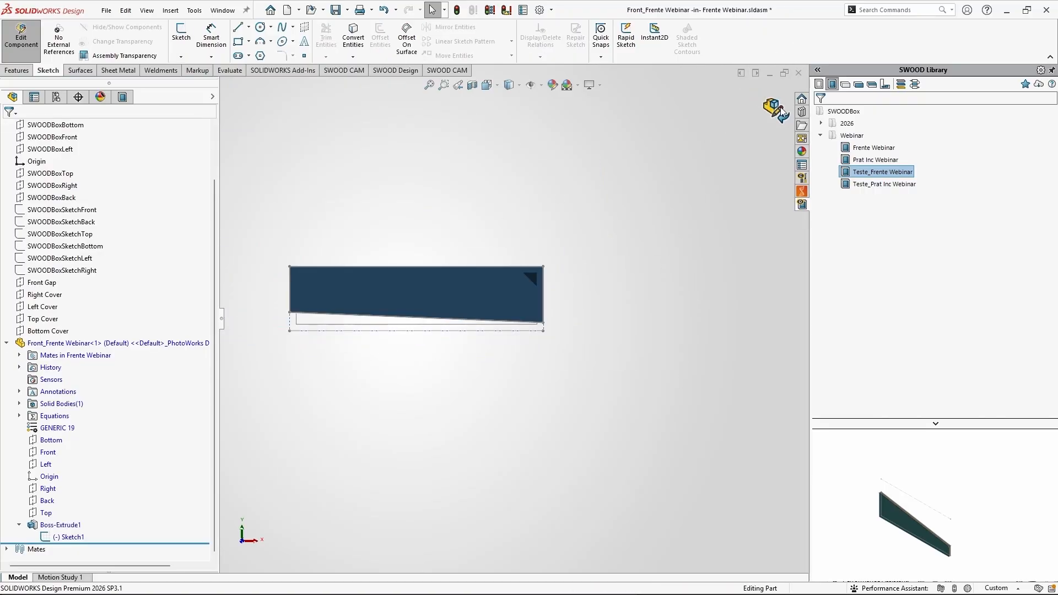
{"action": "left_click", "coordinate": [779, 109]}
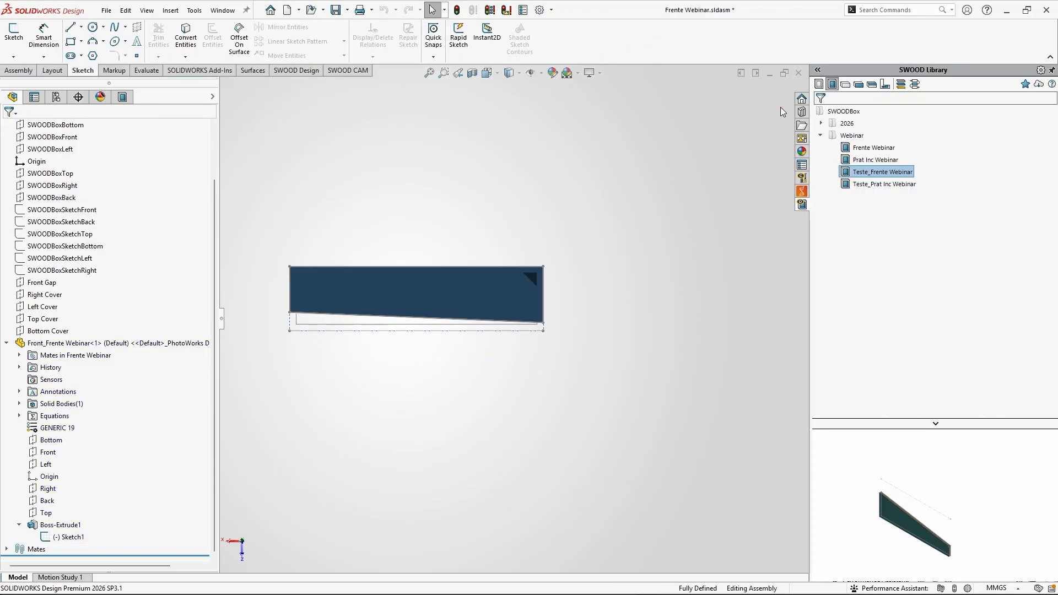
{"action": "left_click", "coordinate": [6, 343]}
Create a 3D sketch in the assembly with points at both ends of the panel's sloped edge
{"action": "scroll", "coordinate": [345, 342], "scroll_direction": "down", "scroll_amount": 3}
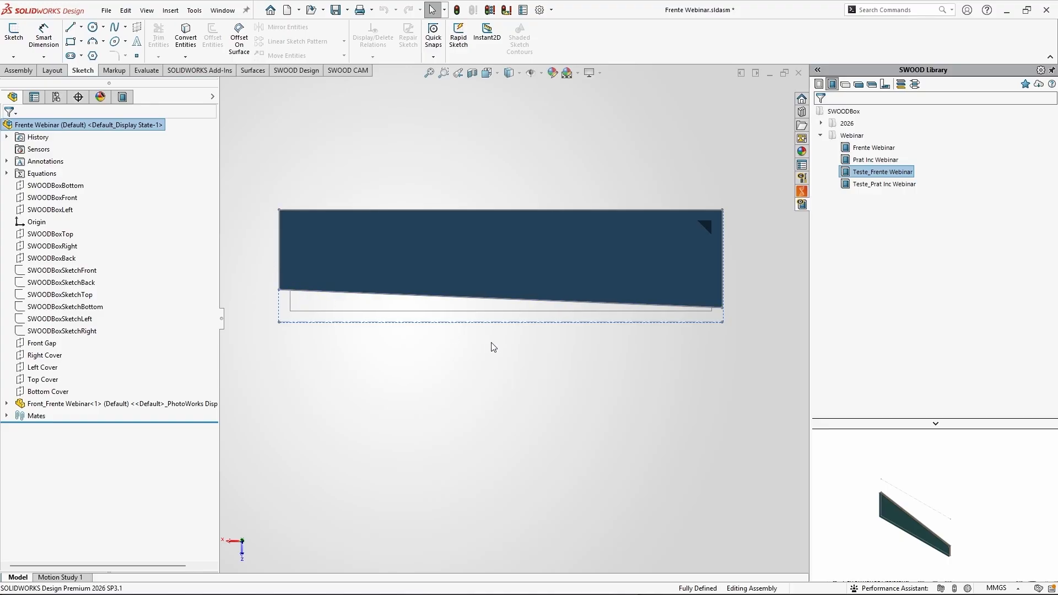
{"action": "left_click", "coordinate": [13, 57]}
{"action": "left_click", "coordinate": [28, 80]}
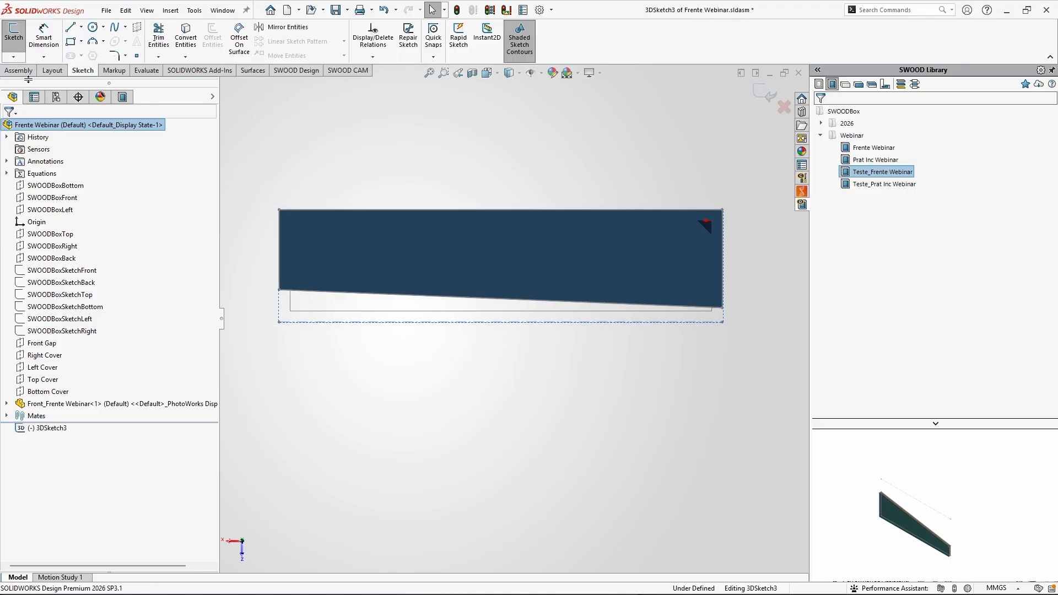
{"action": "left_click", "coordinate": [135, 56]}
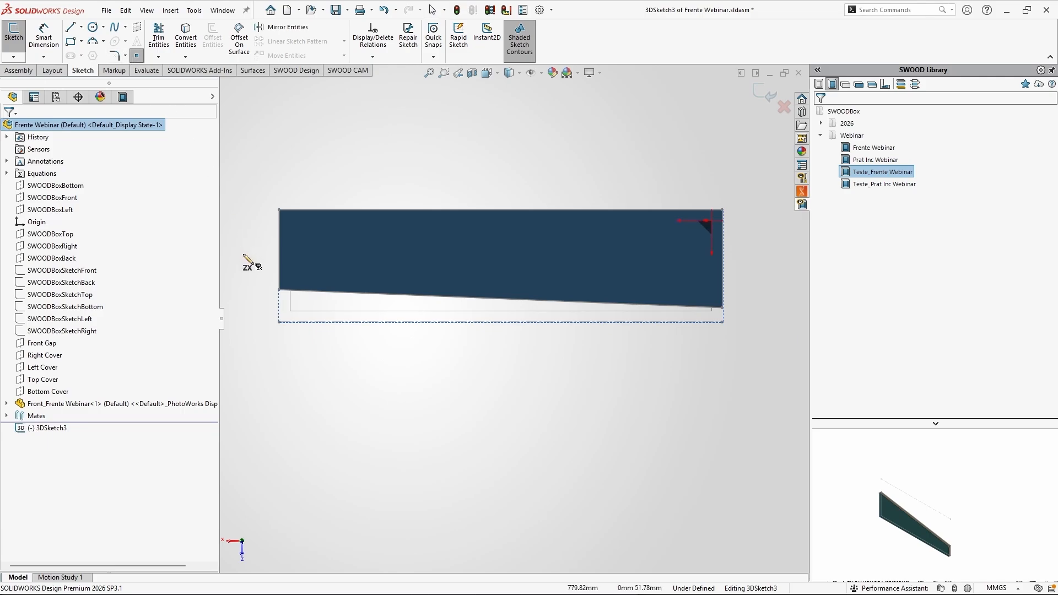
{"action": "left_click", "coordinate": [279, 289]}
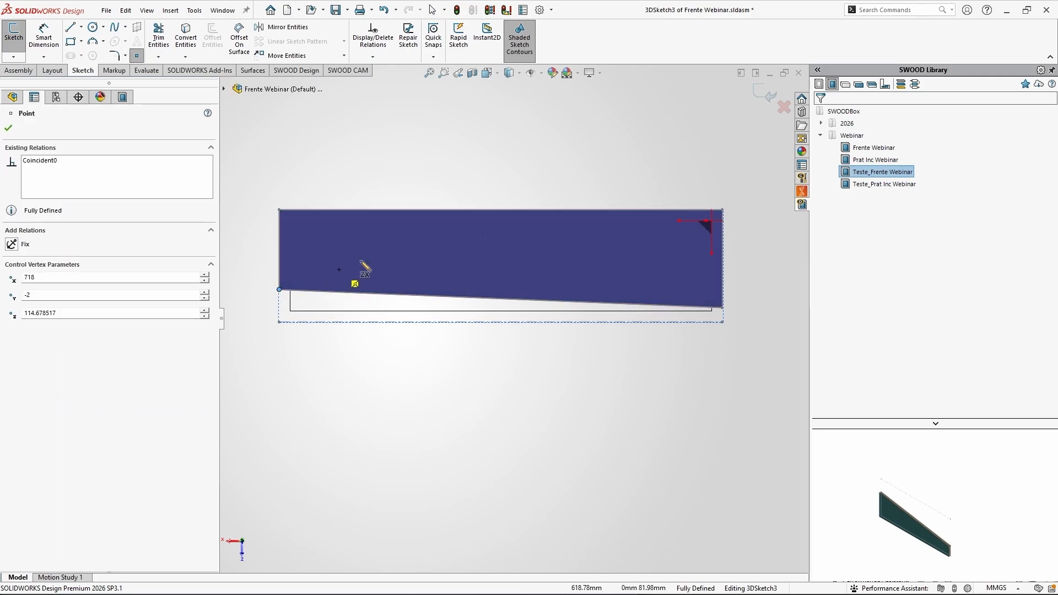
{"action": "left_click", "coordinate": [722, 307]}
{"action": "left_click", "coordinate": [763, 92]}
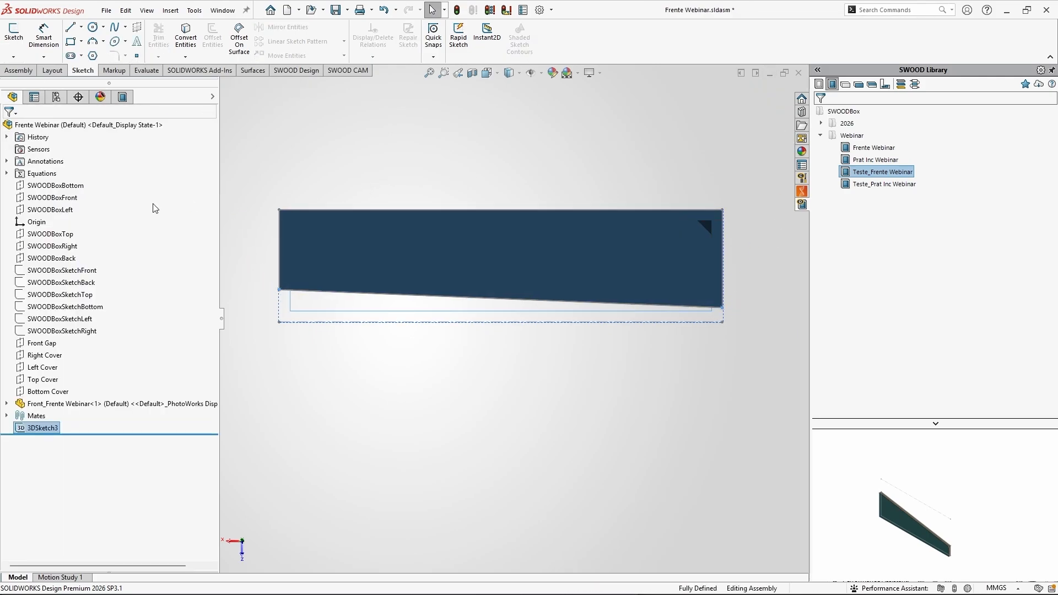
Create a sketch on the SWOODBoxFront plane with a line joining the two end vertices of the panel's sloped edge
{"action": "left_click", "coordinate": [65, 198]}
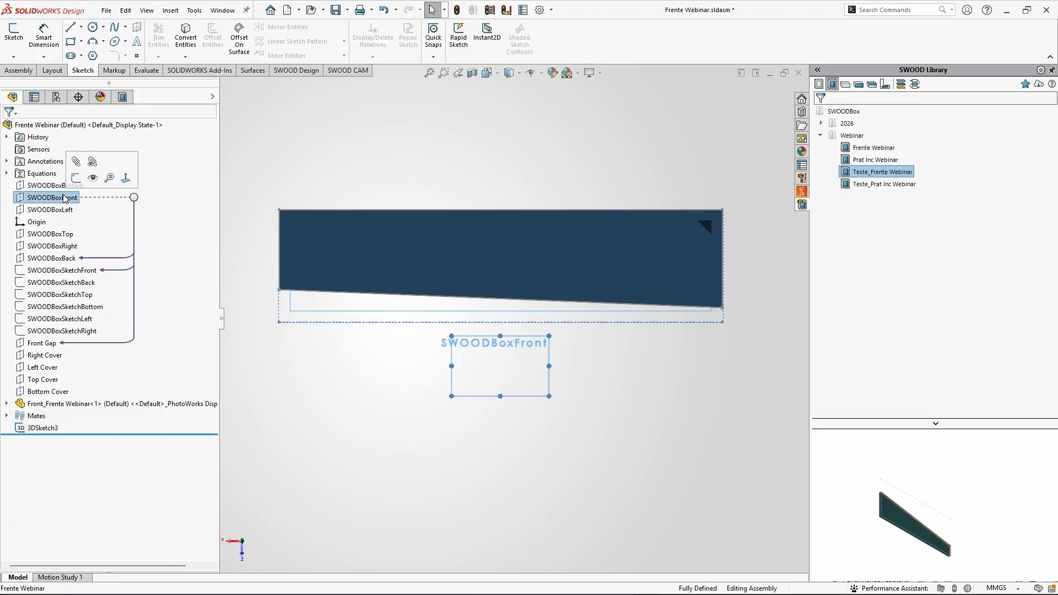
{"action": "left_click", "coordinate": [76, 177]}
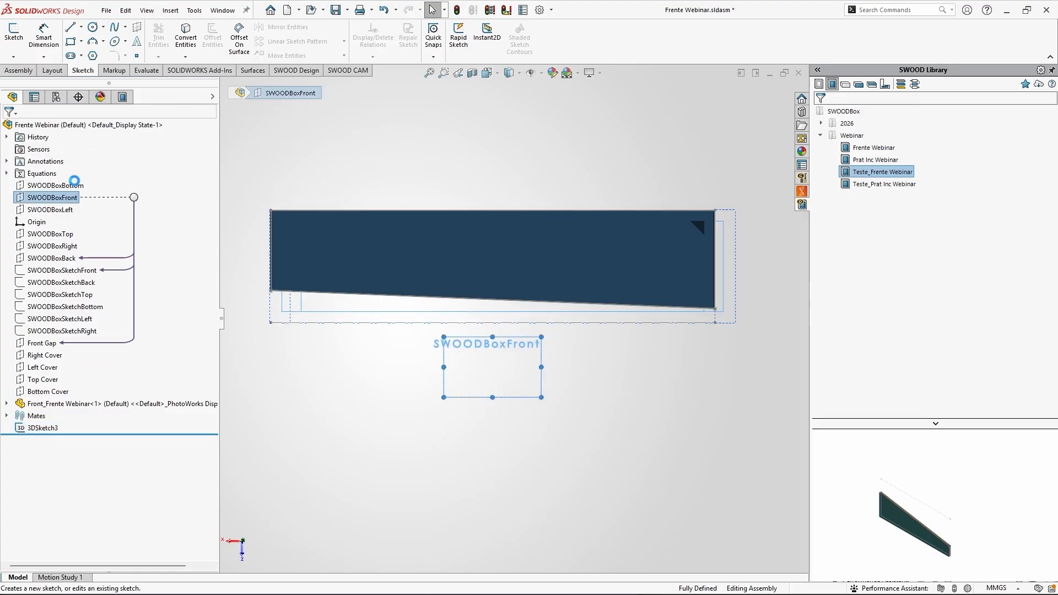
{"action": "key", "text": "l"}
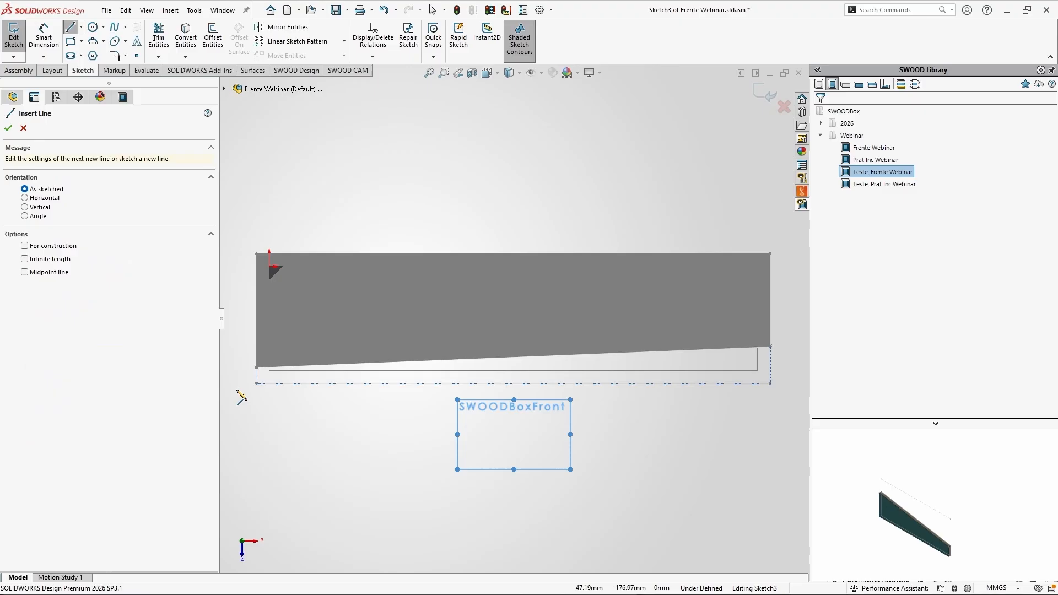
{"action": "left_click", "coordinate": [256, 368]}
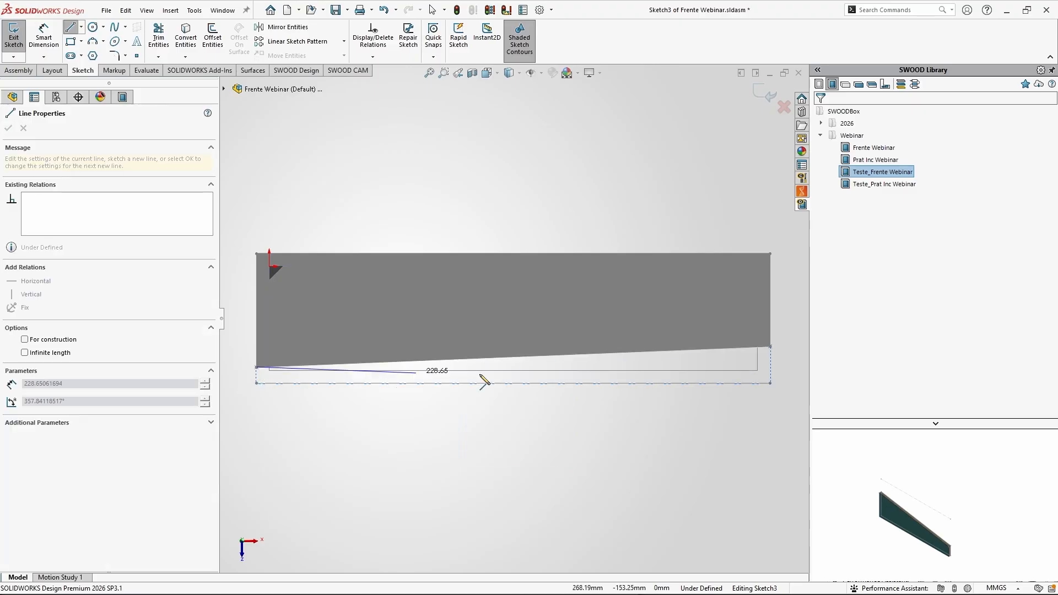
{"action": "left_click", "coordinate": [770, 346]}
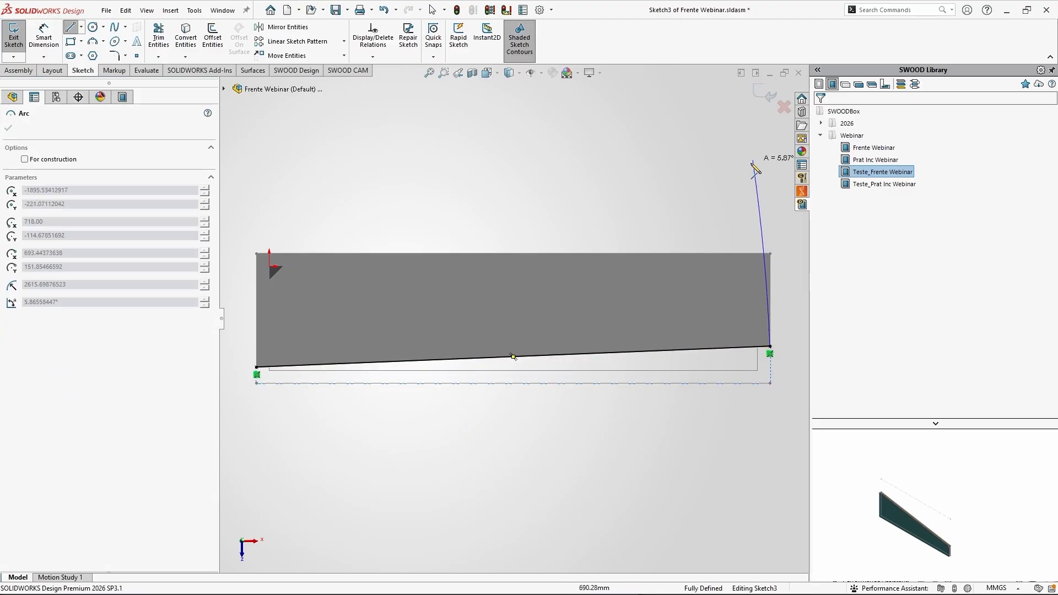
{"action": "key", "text": "Escape"}
{"action": "key", "text": "ctrl+b"}
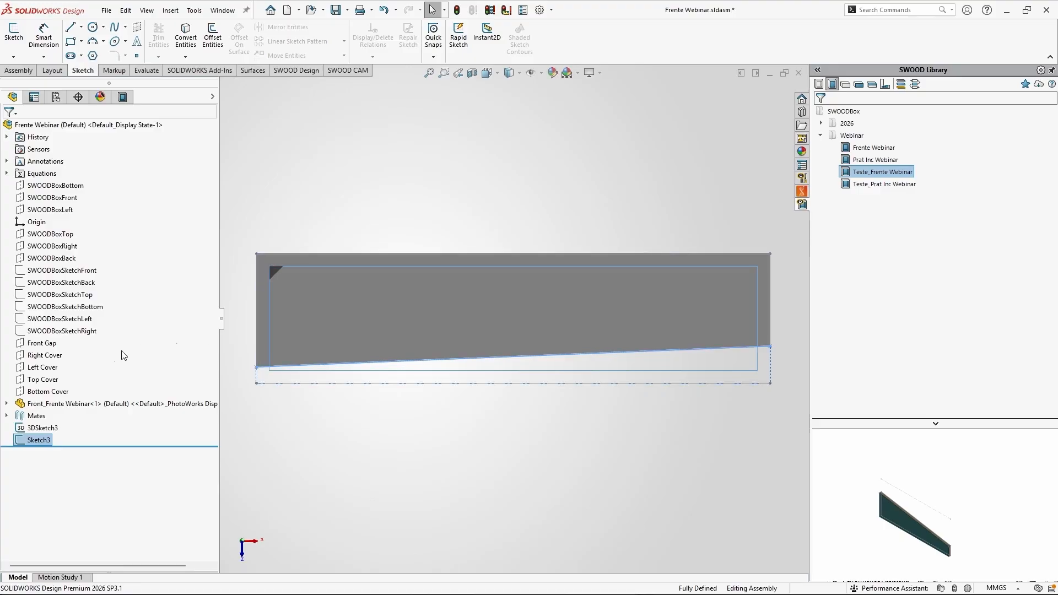
In Boss-Extrude1's Sketch1 of Front_Frente Webinar, make the sloped line collinear with the assembly sketch line, and finish editing the sketch and the panel
{"action": "left_click", "coordinate": [13, 405]}
{"action": "left_click", "coordinate": [7, 404]}
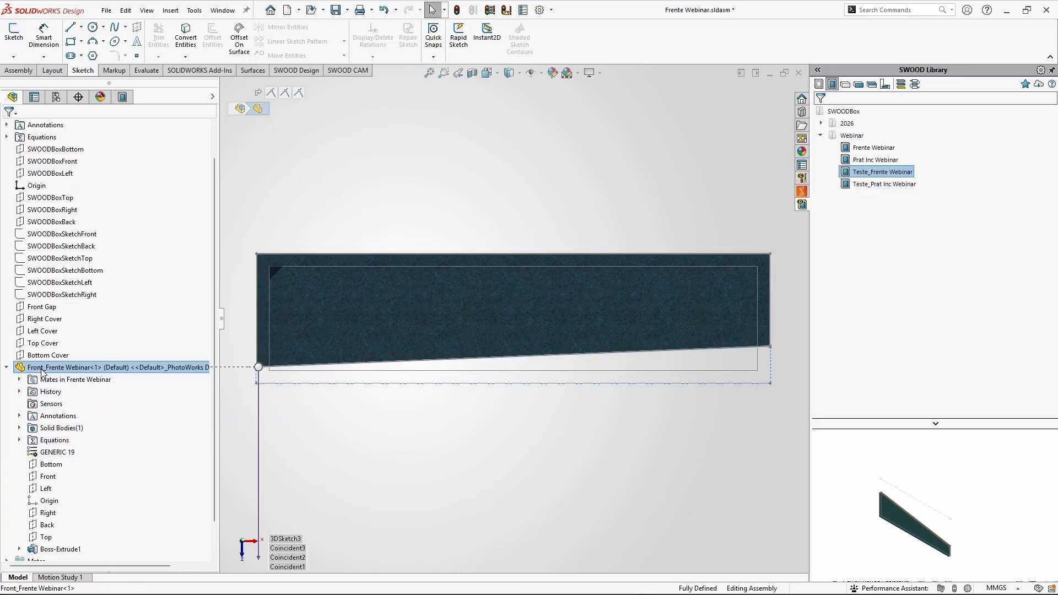
{"action": "left_click", "coordinate": [44, 550]}
{"action": "left_click", "coordinate": [20, 549]}
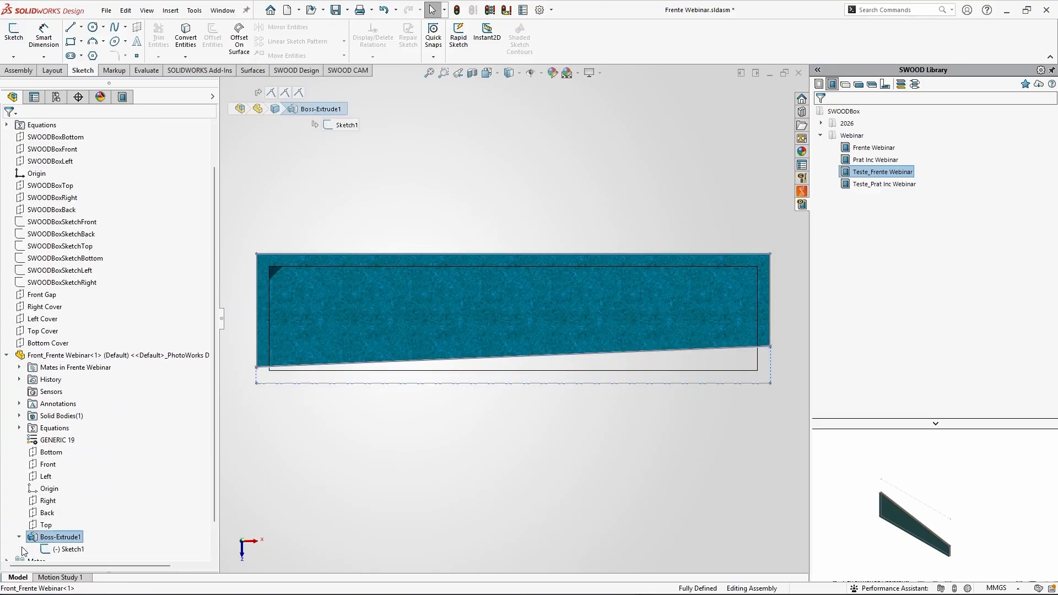
{"action": "left_click", "coordinate": [57, 549]}
{"action": "left_click", "coordinate": [89, 513]}
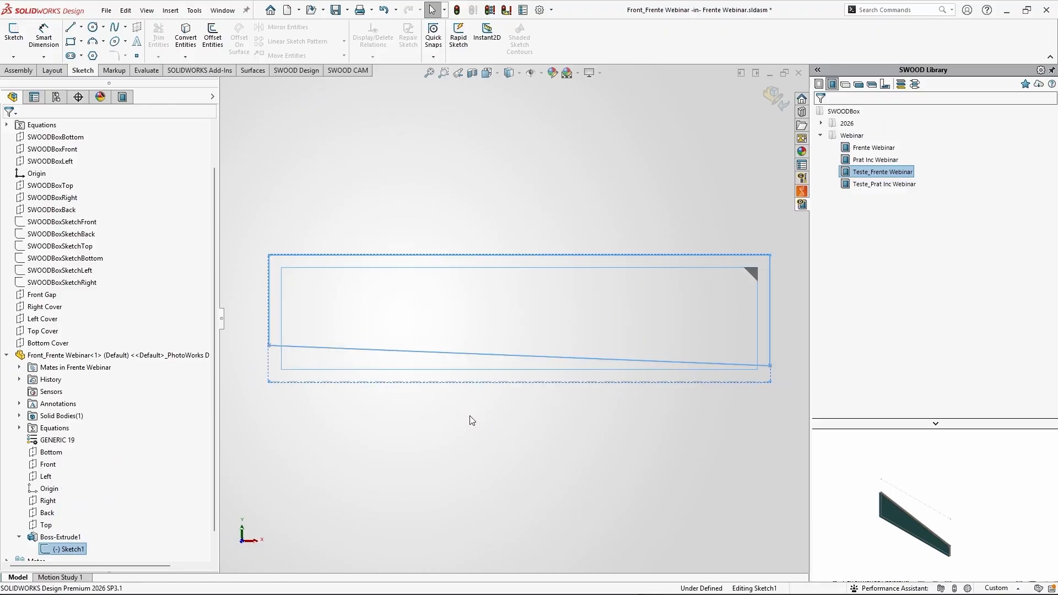
{"action": "left_click_drag", "start_coordinate": [269, 346], "coordinate": [286, 364]}
{"action": "left_click", "coordinate": [286, 361]}
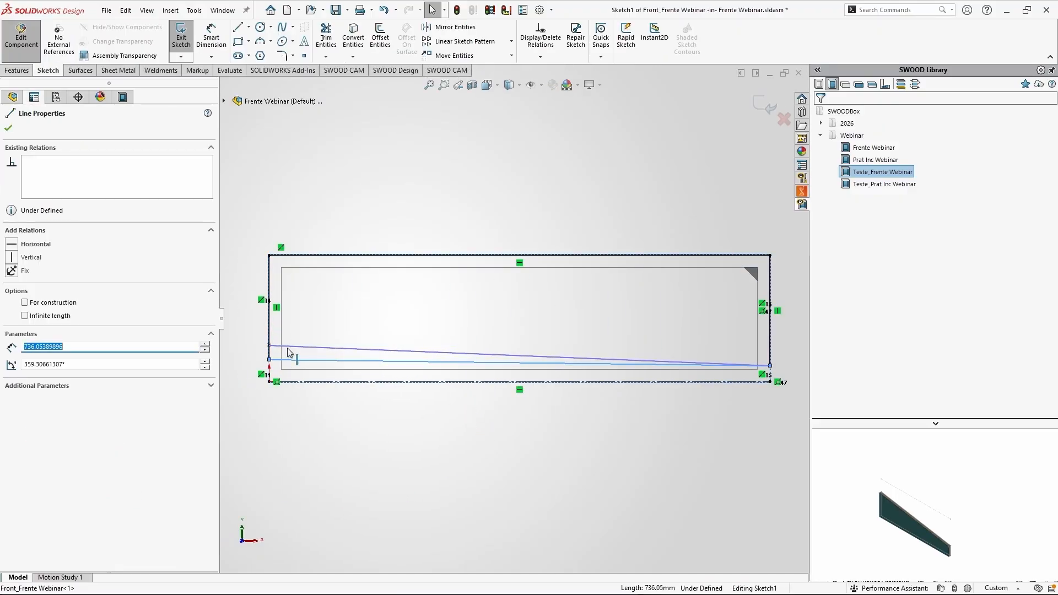
{"action": "left_click", "coordinate": [309, 347], "text": "ctrl"}
{"action": "left_click", "coordinate": [323, 299]}
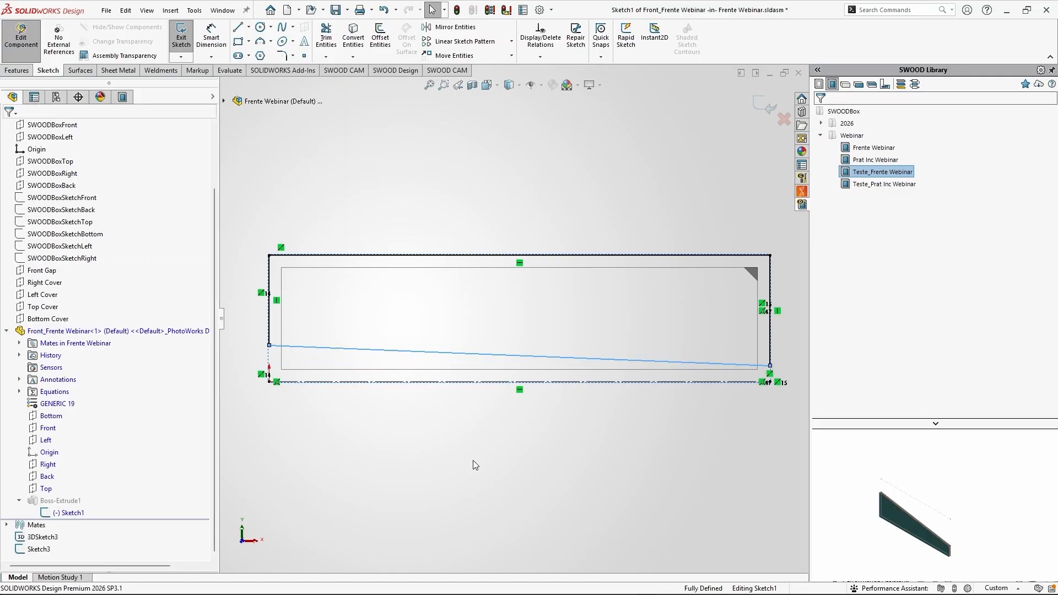
{"action": "left_click", "coordinate": [764, 101]}
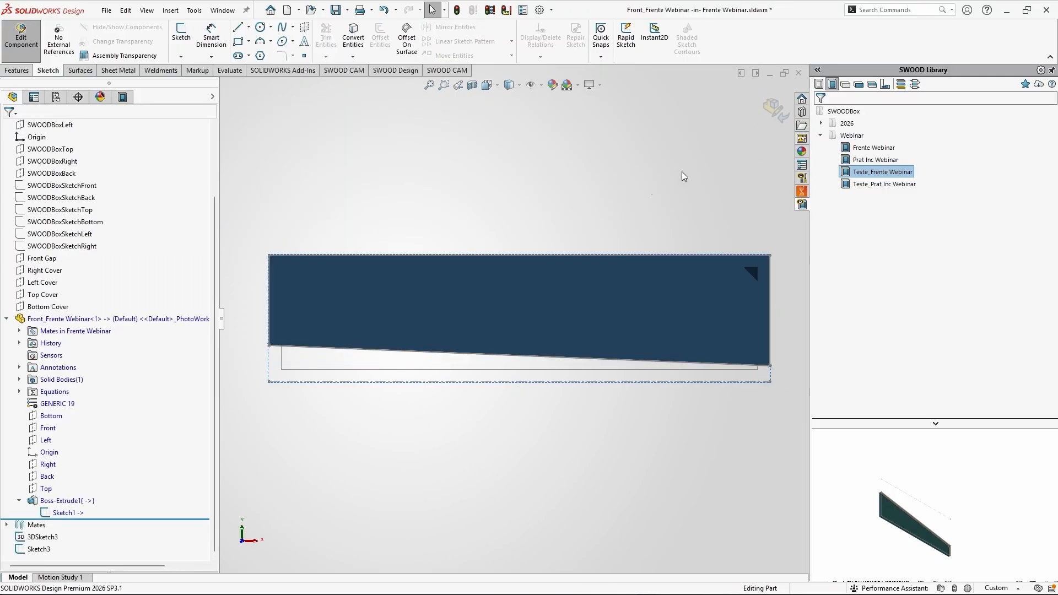
{"action": "left_click", "coordinate": [782, 104]}
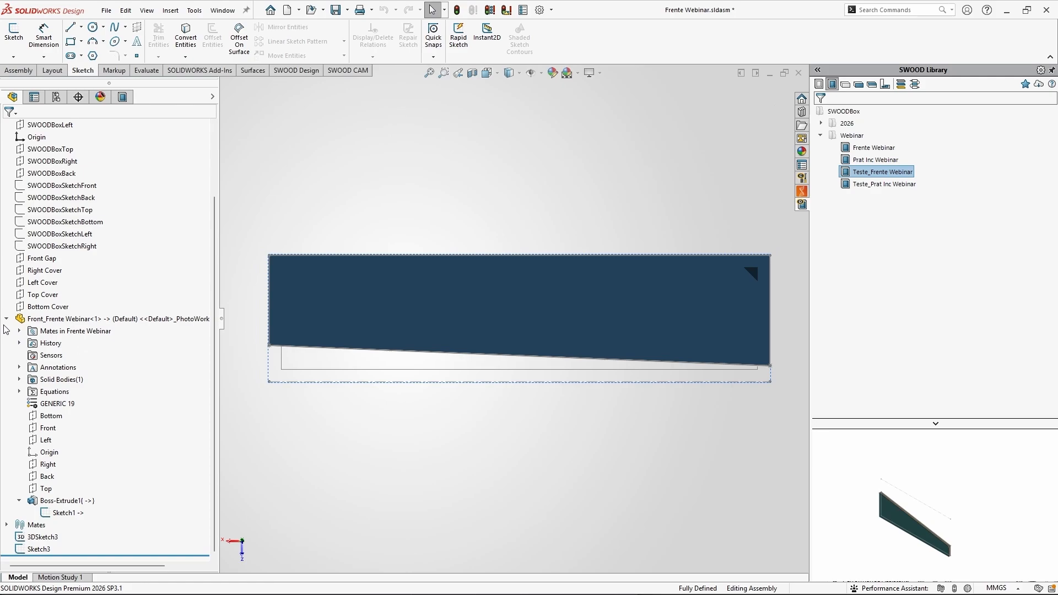
Link the Canto Drt point parameter to the 3D sketch point at the right end of the panel's sloped edge
{"action": "left_click", "coordinate": [120, 98]}
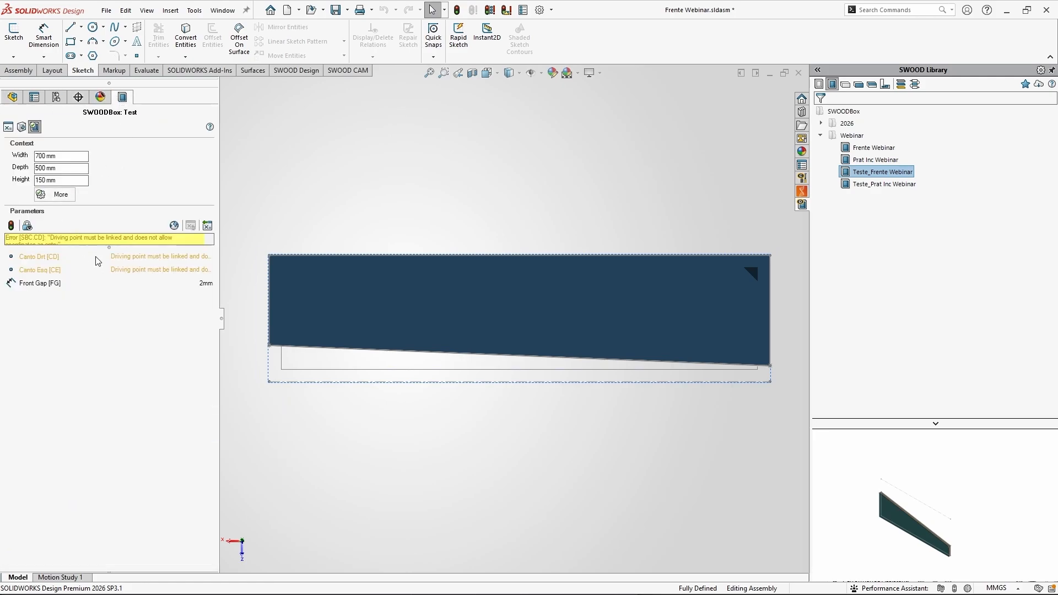
{"action": "left_click", "coordinate": [9, 127]}
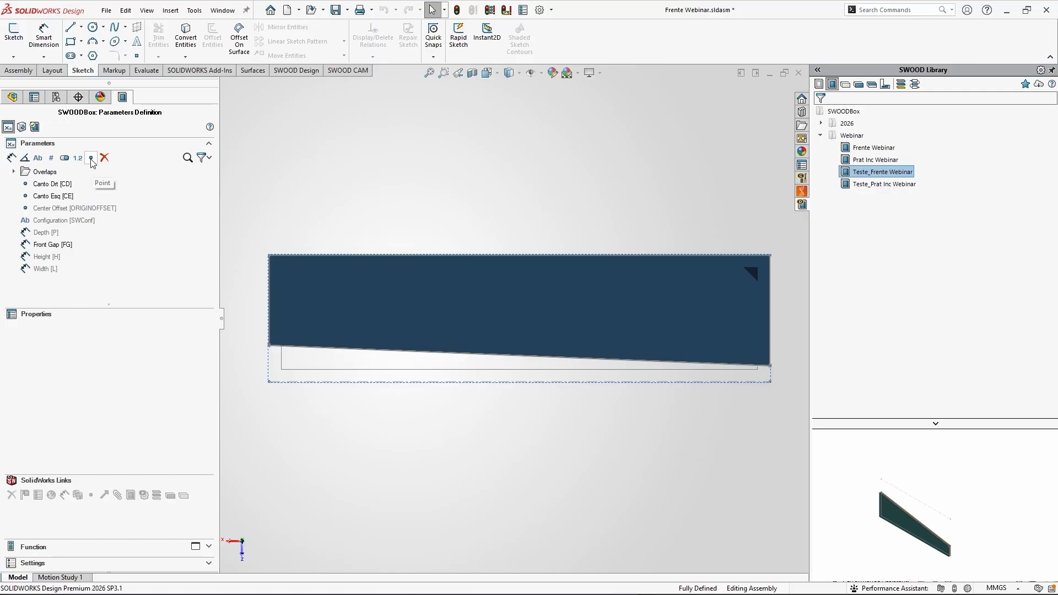
{"action": "left_click", "coordinate": [45, 185]}
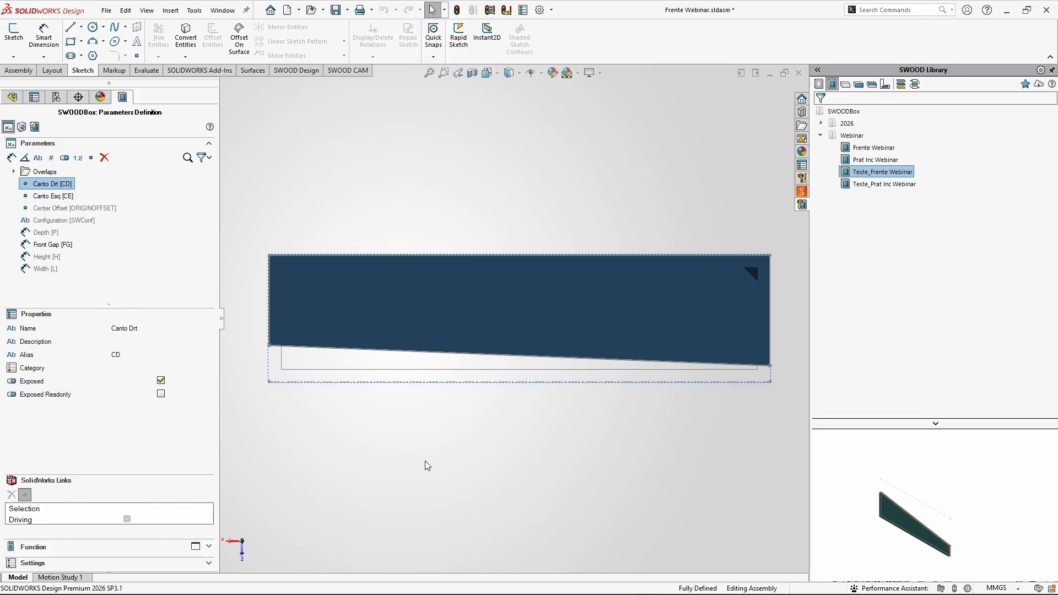
{"action": "key", "text": "ctrl+7"}
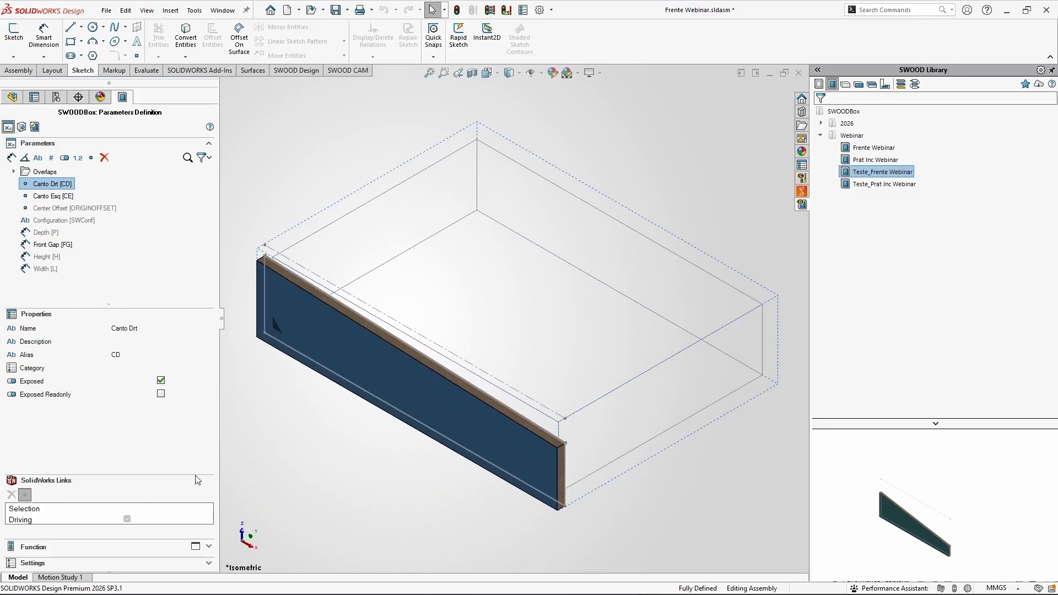
{"action": "left_click", "coordinate": [185, 514]}
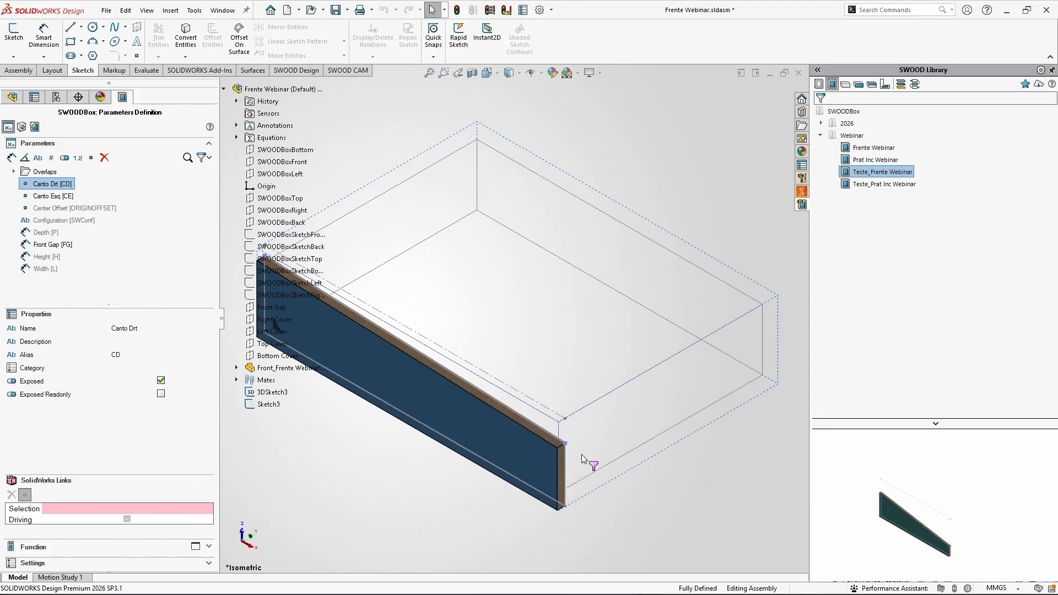
{"action": "scroll", "coordinate": [475, 494], "scroll_direction": "up", "scroll_amount": 3}
{"action": "scroll", "coordinate": [423, 343], "scroll_direction": "down", "scroll_amount": 1}
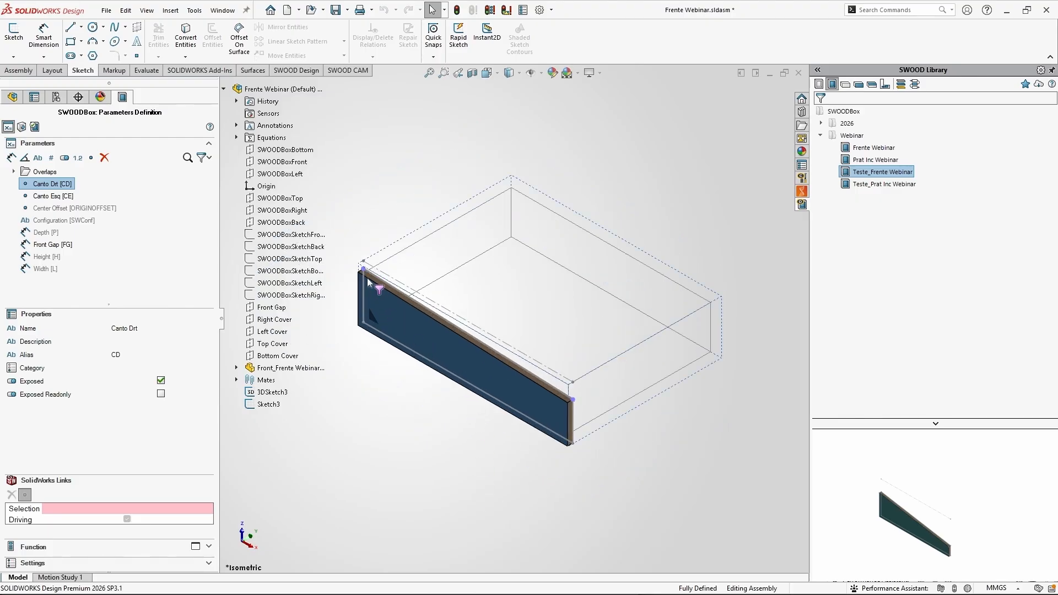
{"action": "left_click", "coordinate": [573, 399]}
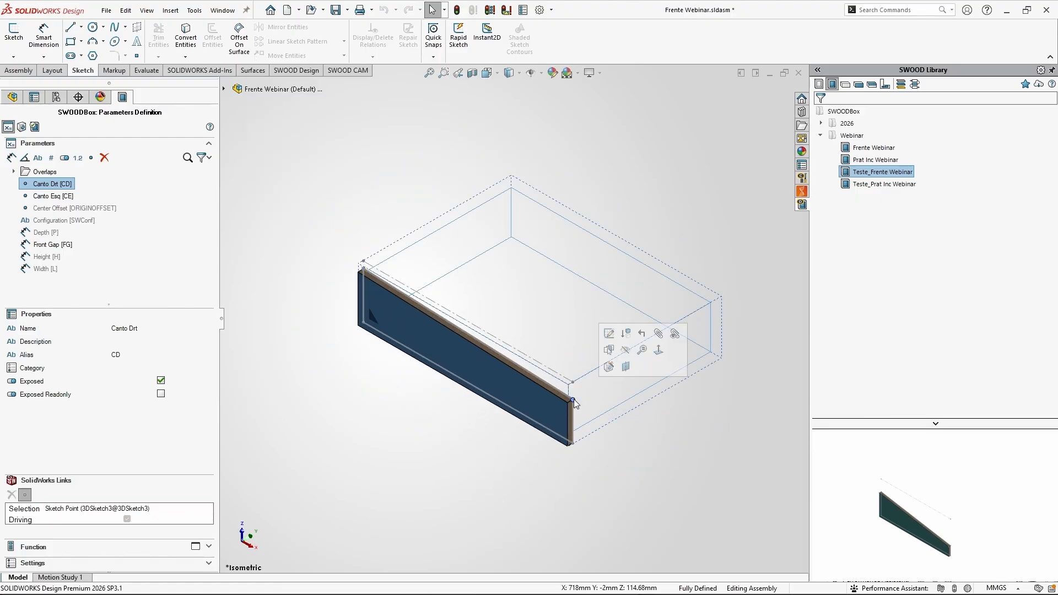
Link the Canto Esq point parameter to the 3D sketch point at the left end of the sloped edge
{"action": "left_click", "coordinate": [53, 196]}
{"action": "left_click", "coordinate": [100, 507]}
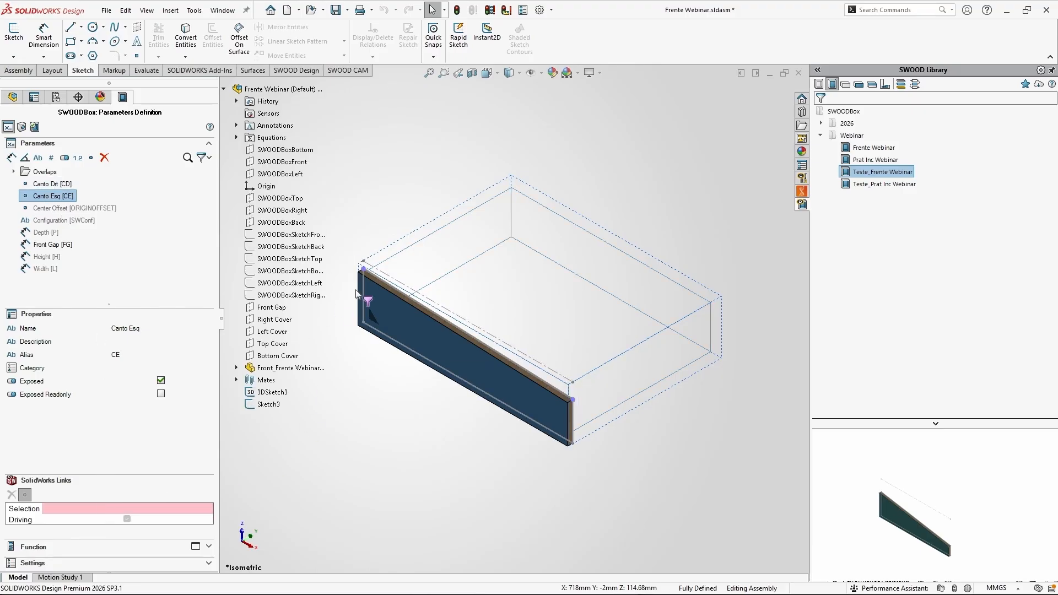
{"action": "left_click", "coordinate": [364, 269]}
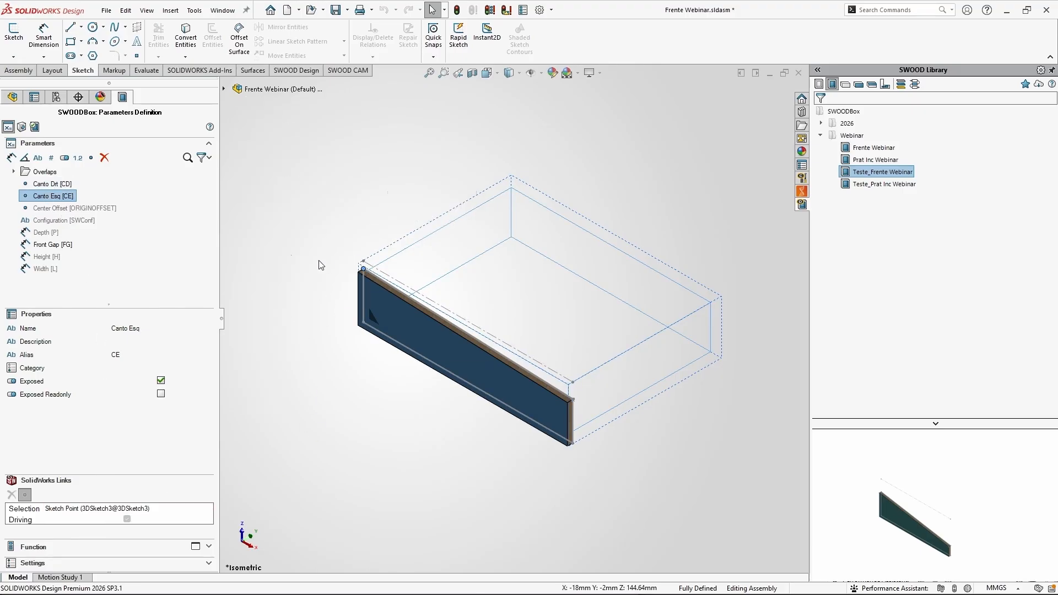
Switch the SWOODBox to its test mode and save the Frente Webinar assembly together with its modified panel part
{"action": "left_click", "coordinate": [34, 128]}
{"action": "left_click", "coordinate": [336, 10]}
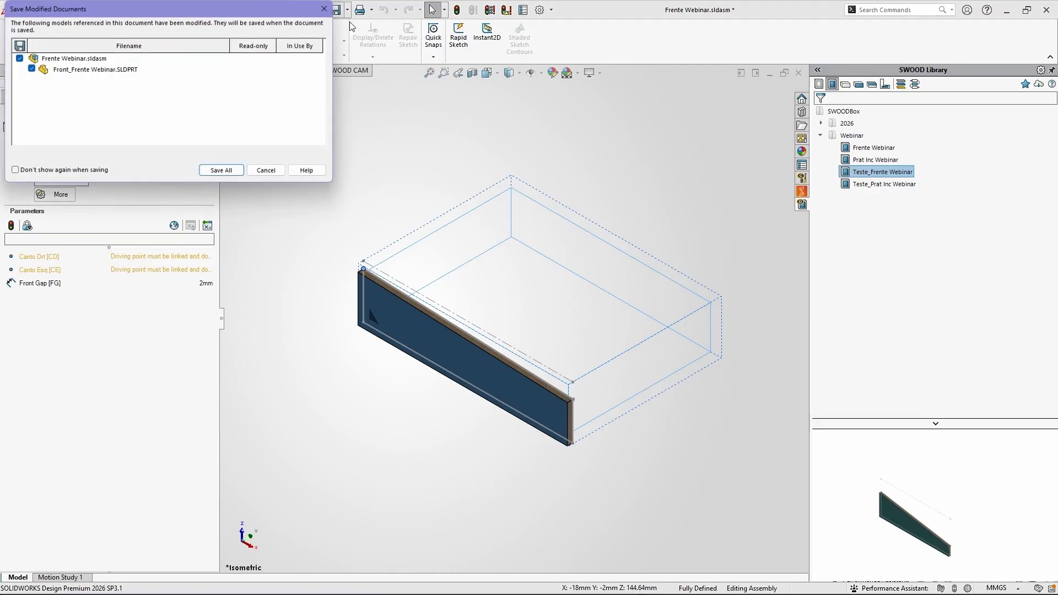
{"action": "left_click", "coordinate": [221, 172]}
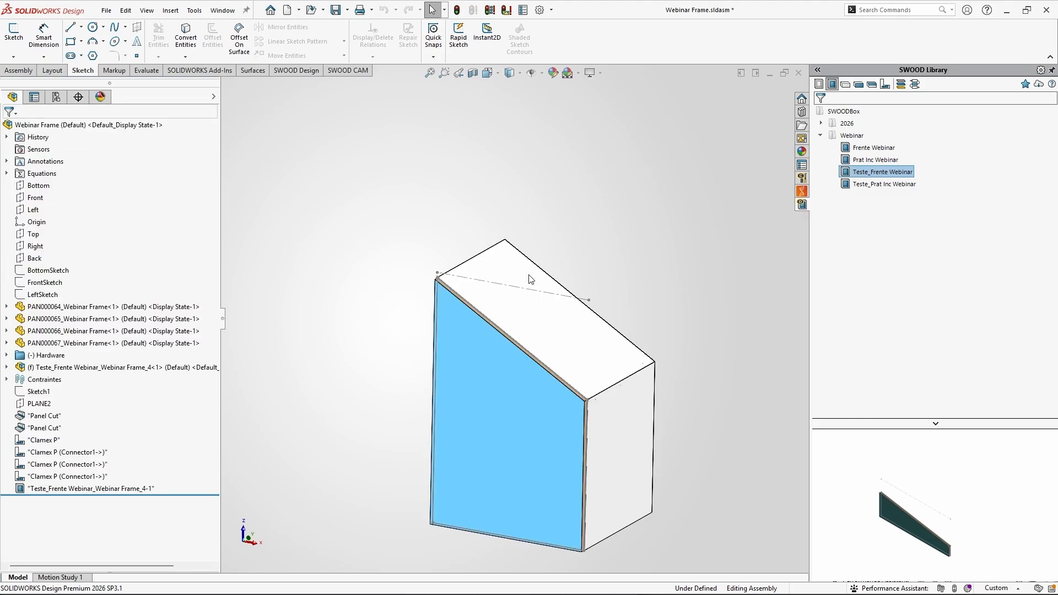
In Webinar Frame, suppress the Teste_Frente Webinar box and insert the Frente Webinar box into the frame opening
{"action": "left_click", "coordinate": [113, 488]}
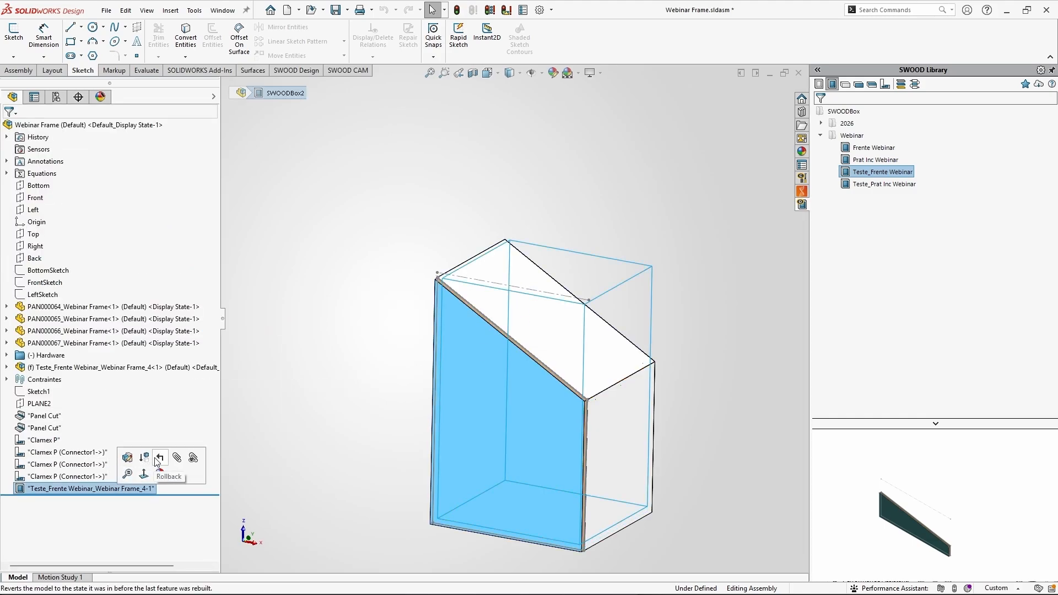
{"action": "left_click", "coordinate": [146, 458]}
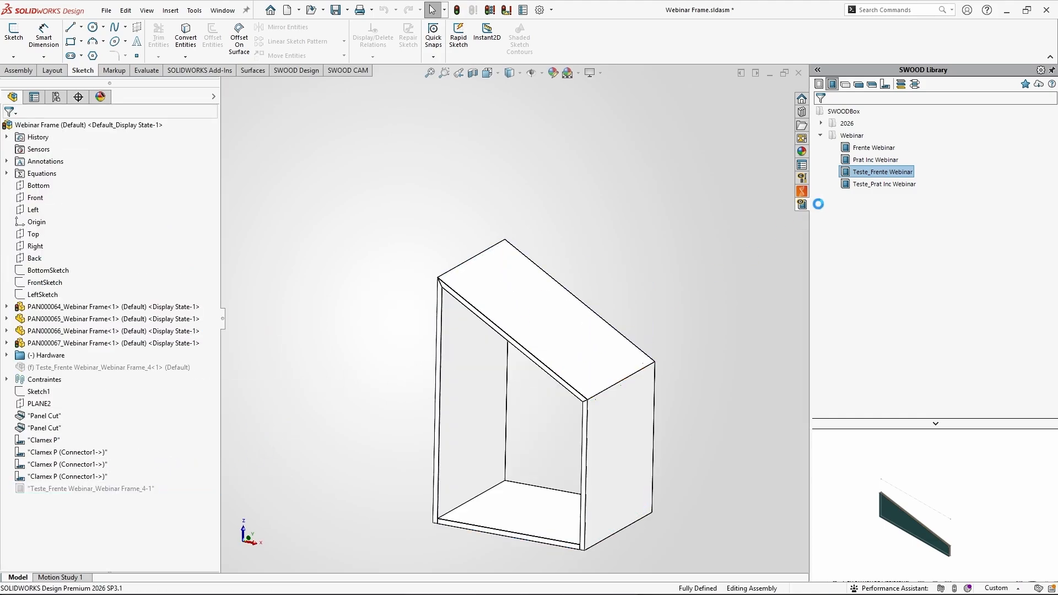
{"action": "left_click", "coordinate": [865, 147]}
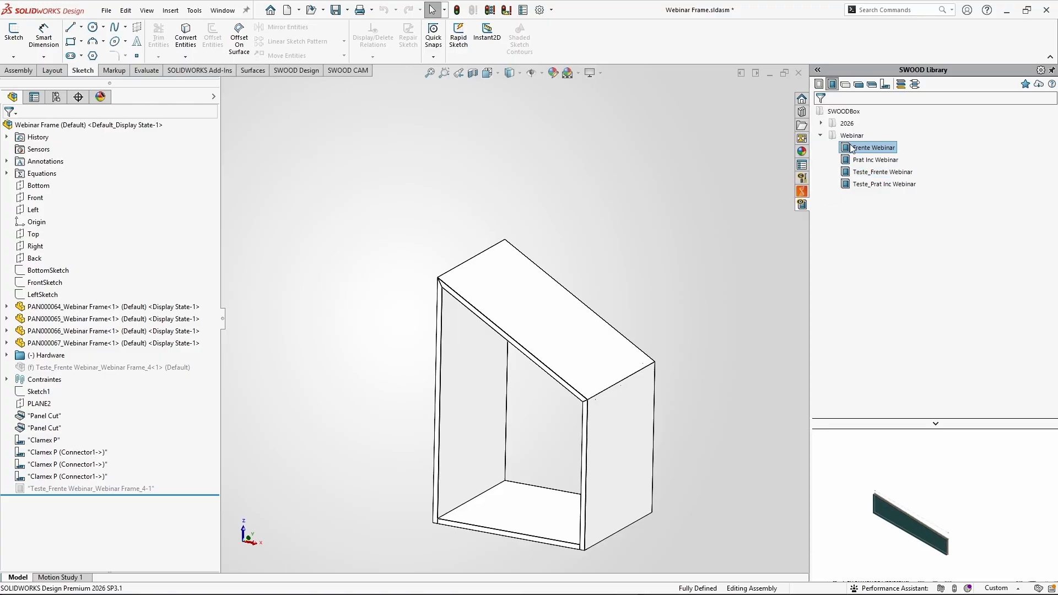
{"action": "left_click_drag", "start_coordinate": [852, 148], "coordinate": [480, 353]}
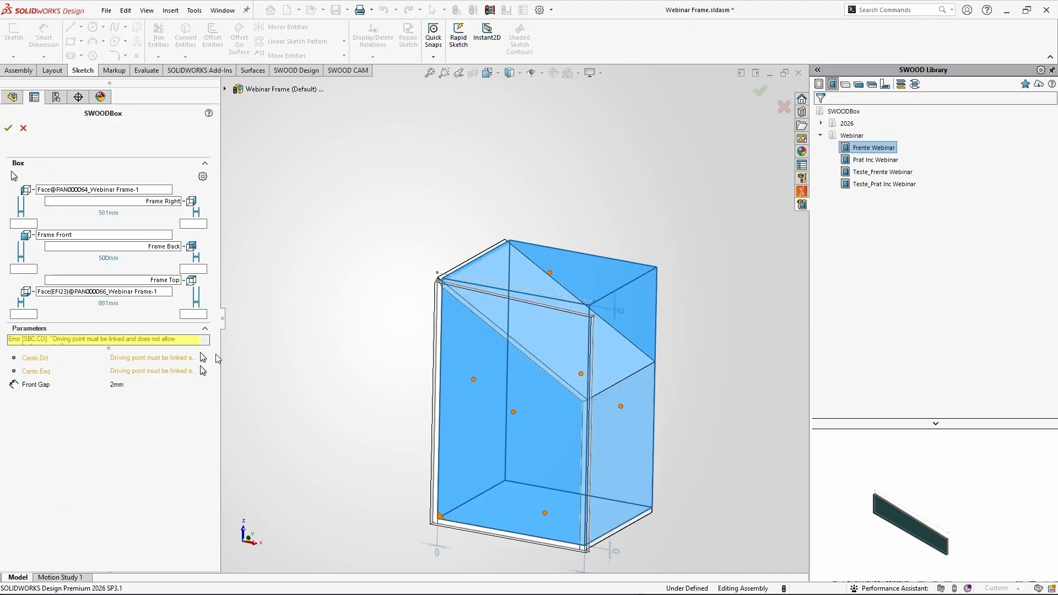
Link Canto Drt to the lower front corner vertex of the frame's sloped top and Canto Esq to the upper front corner vertex
{"action": "left_click", "coordinate": [198, 358]}
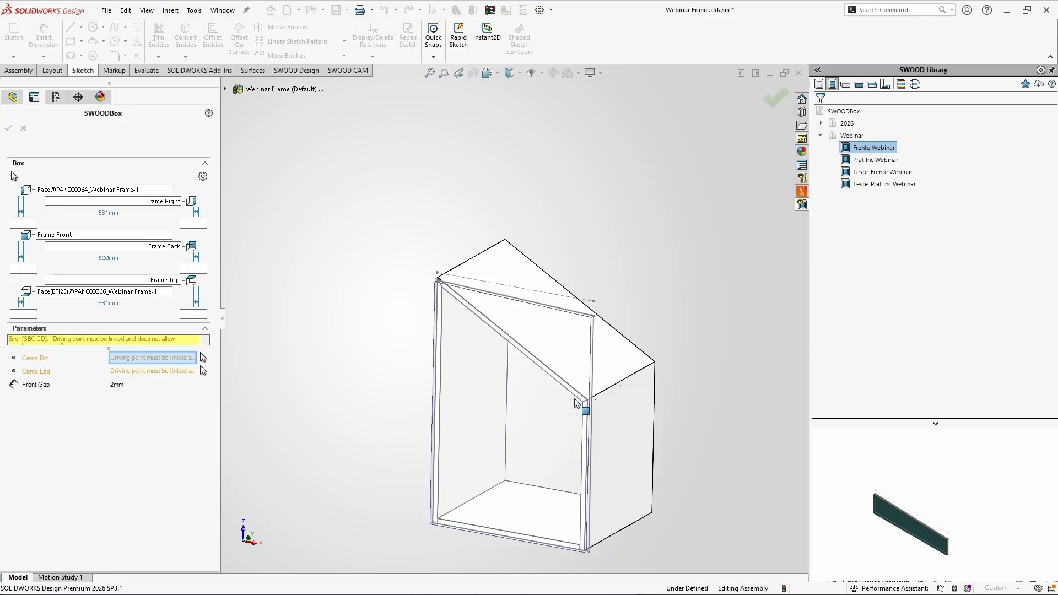
{"action": "left_click", "coordinate": [588, 400]}
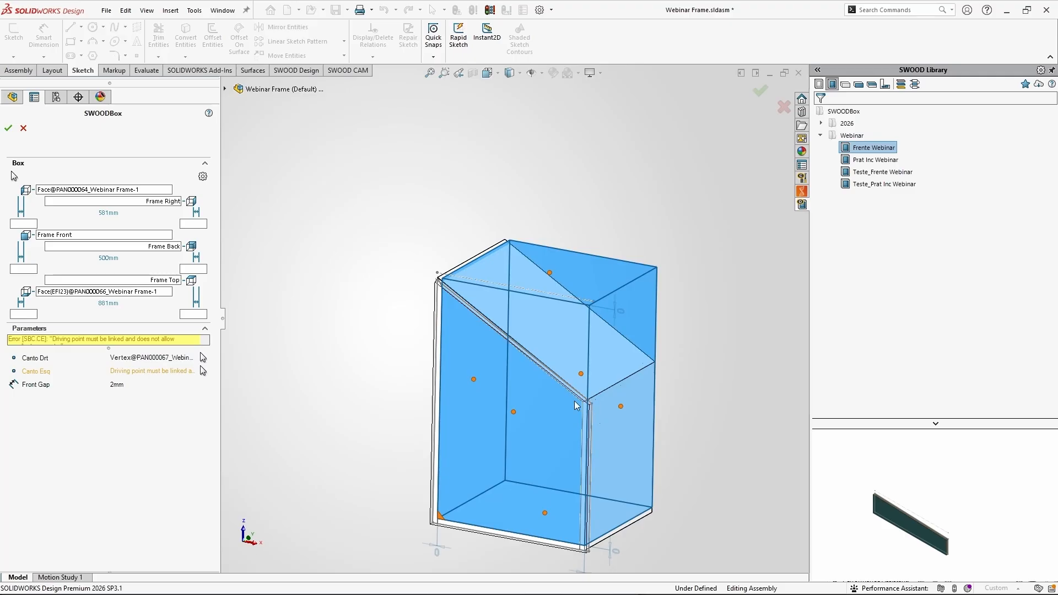
{"action": "left_click", "coordinate": [202, 371]}
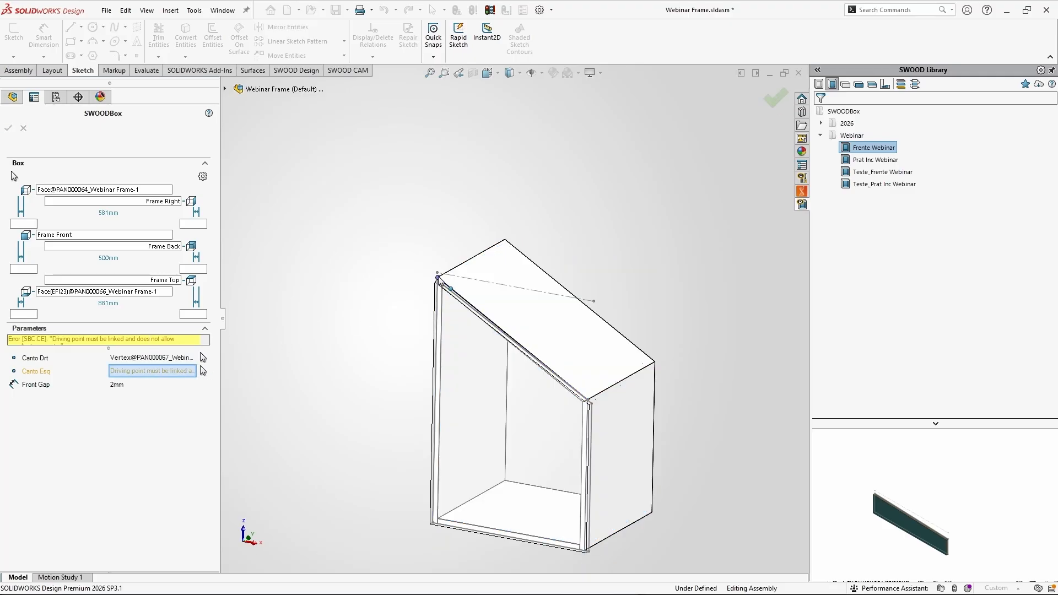
{"action": "left_click", "coordinate": [444, 286]}
{"action": "scroll", "coordinate": [452, 287], "scroll_direction": "down", "scroll_amount": 3}
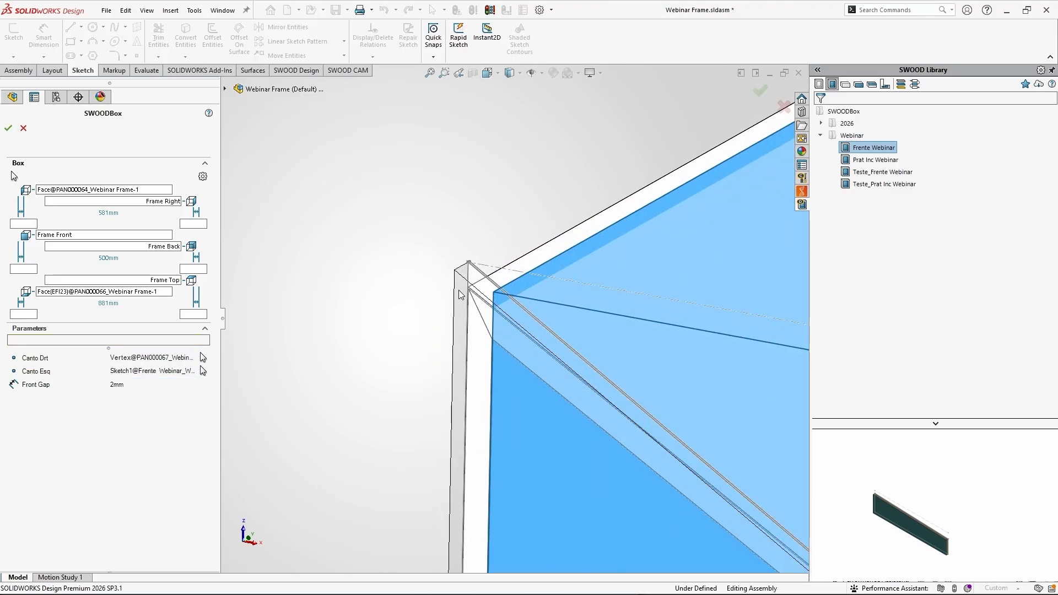
{"action": "left_click", "coordinate": [193, 372]}
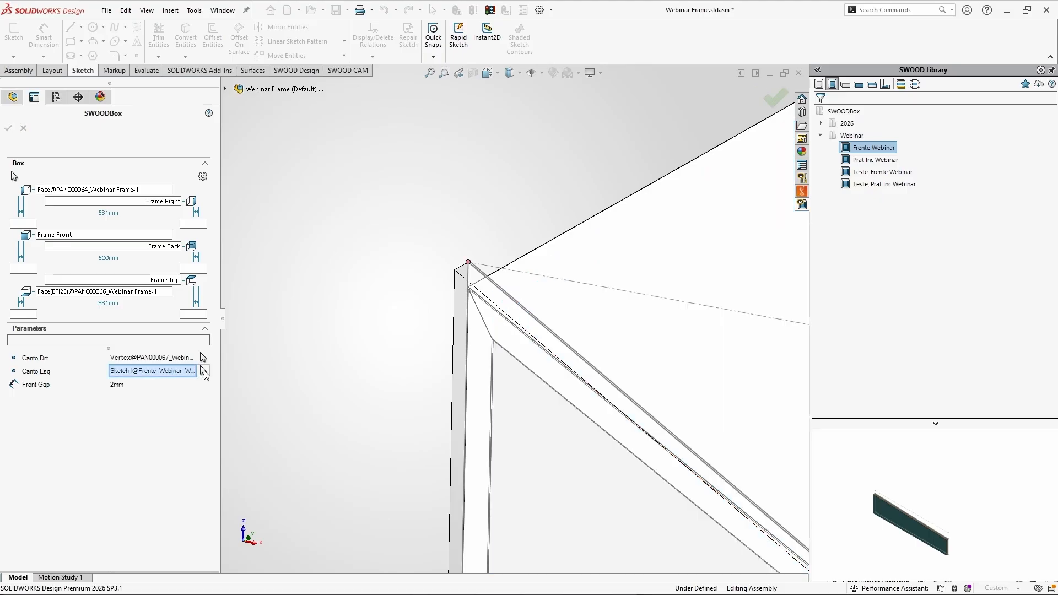
{"action": "left_click", "coordinate": [469, 291]}
{"action": "scroll", "coordinate": [474, 298], "scroll_direction": "up", "scroll_amount": 6}
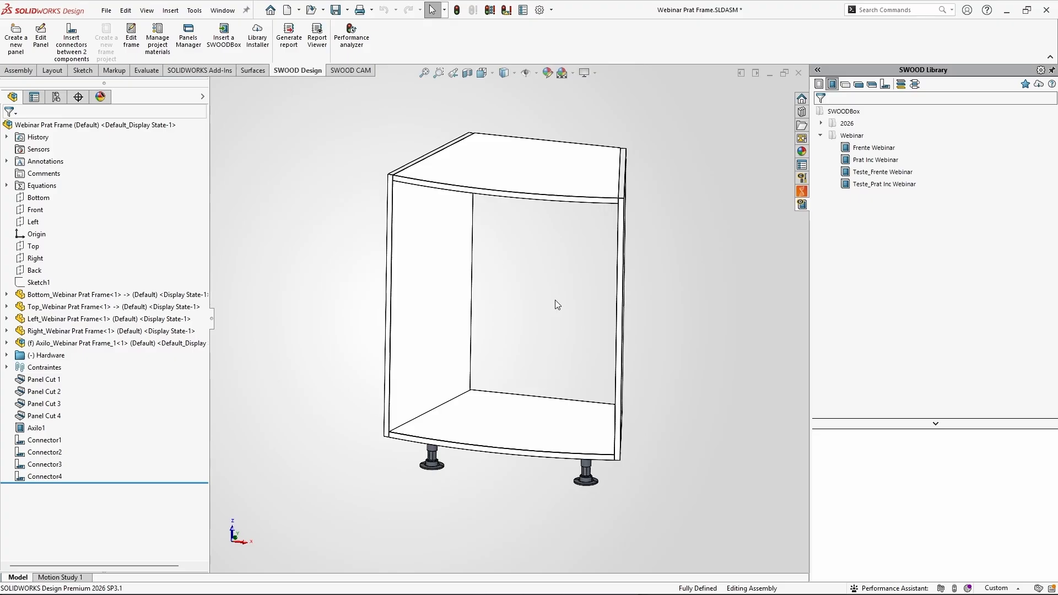
In Webinar Prat Frame, insert the Teste_Prat Inc Webinar SWOODBox with the left panel's inner face as its boundary
{"action": "left_click", "coordinate": [870, 186]}
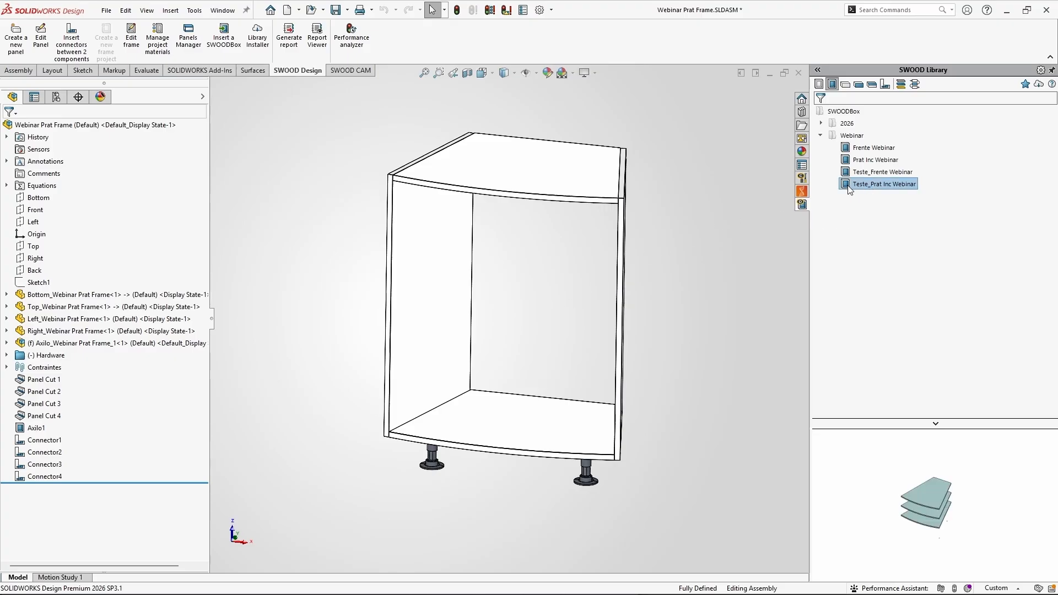
{"action": "left_click_drag", "start_coordinate": [849, 191], "coordinate": [474, 252]}
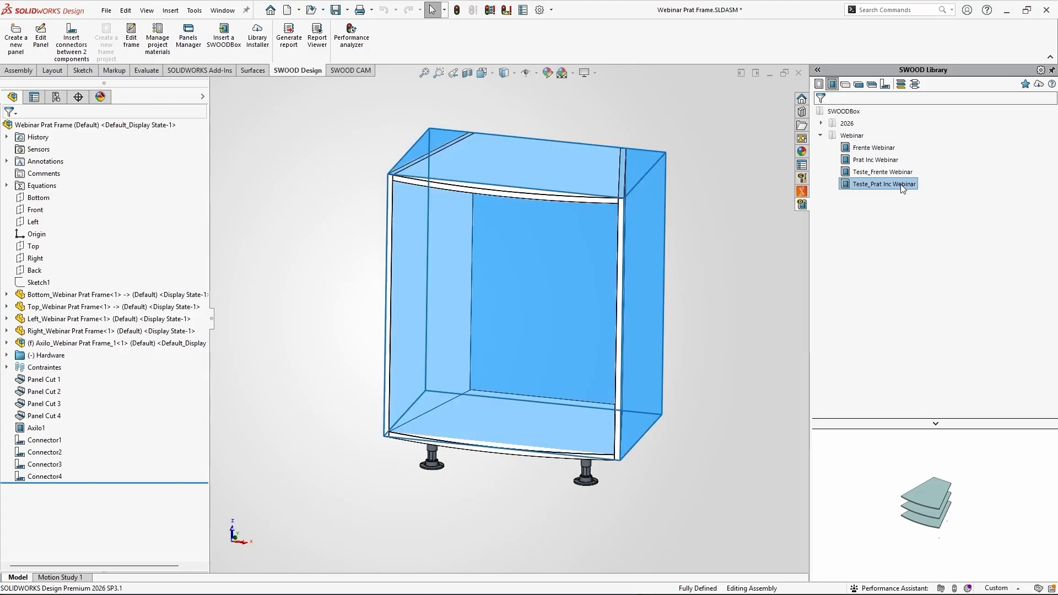
{"action": "right_click", "coordinate": [903, 189]}
{"action": "left_click", "coordinate": [922, 289]}
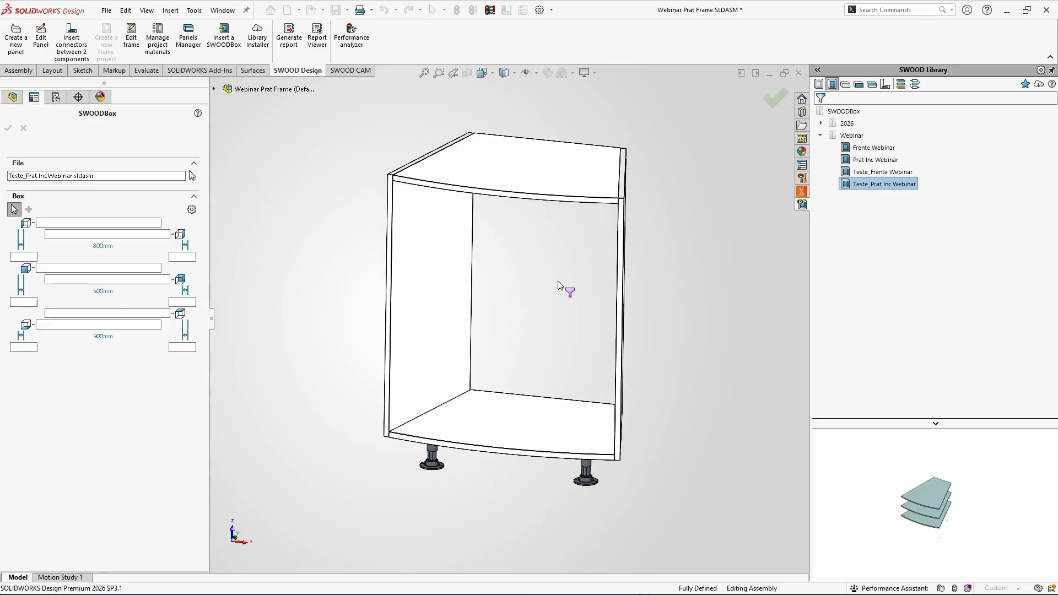
{"action": "left_click", "coordinate": [446, 266]}
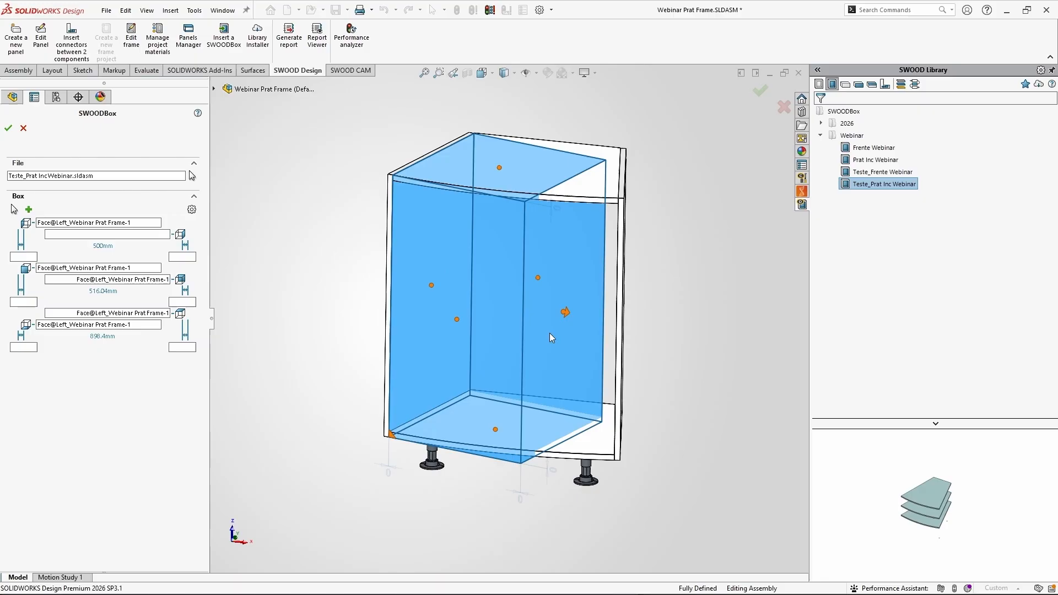
Link the Back Right driving point to the rear vertex where the bottom panel meets the angled right panel
{"action": "middle_click_drag", "start_coordinate": [482, 342], "coordinate": [483, 406]}
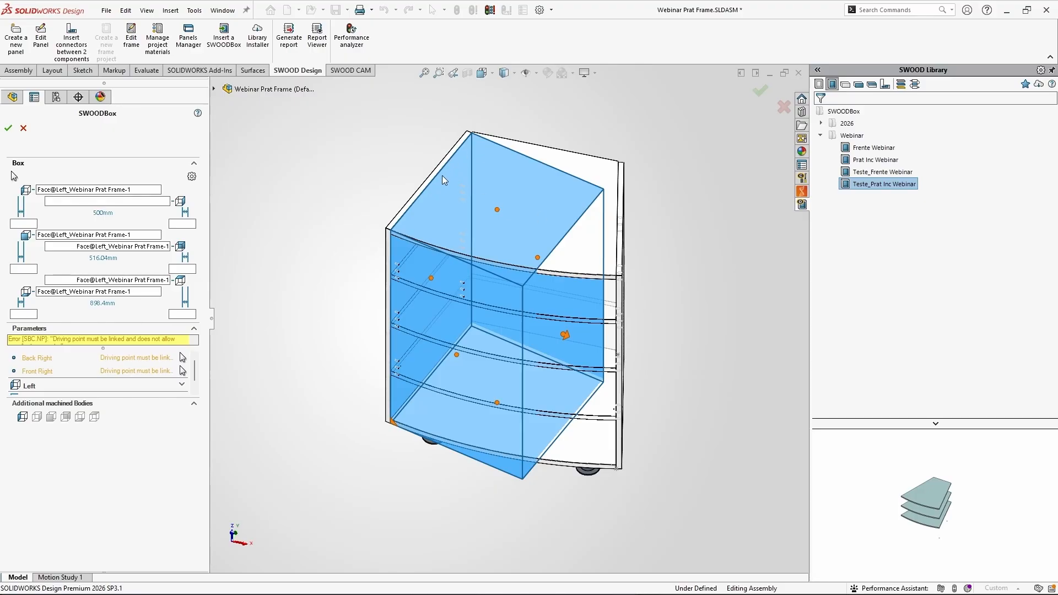
{"action": "scroll", "coordinate": [627, 362], "scroll_direction": "down", "scroll_amount": 1}
{"action": "middle_click_drag", "start_coordinate": [629, 410], "coordinate": [614, 293]}
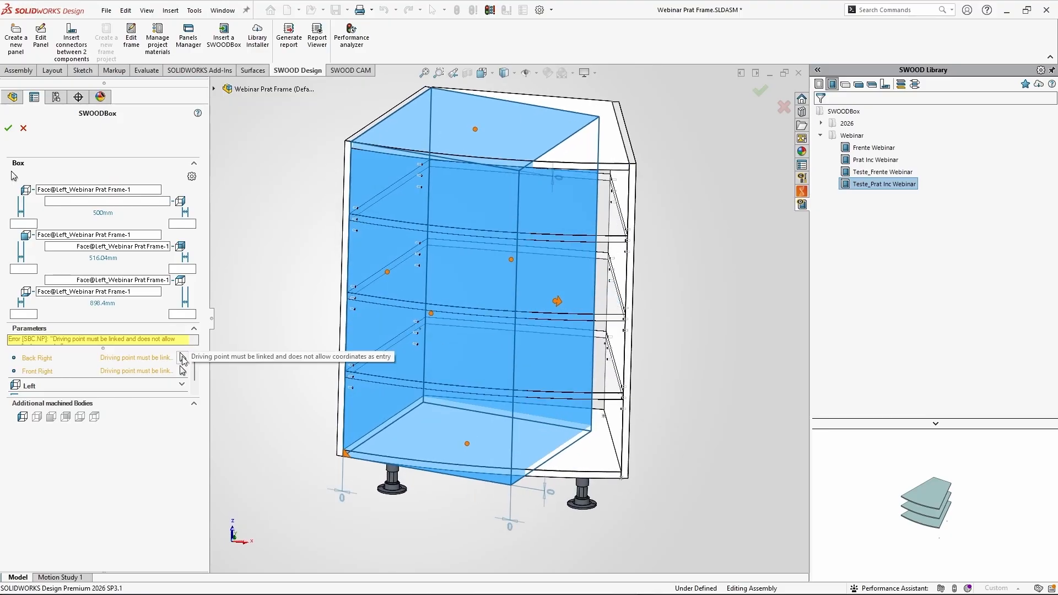
{"action": "left_click", "coordinate": [183, 359]}
{"action": "scroll", "coordinate": [596, 412], "scroll_direction": "down", "scroll_amount": 5}
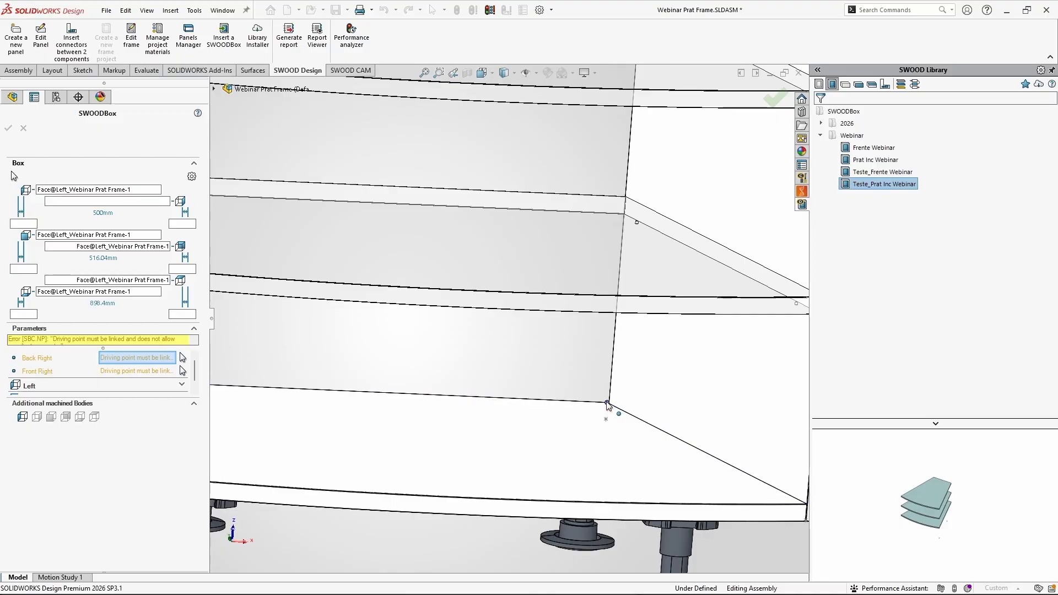
{"action": "left_click", "coordinate": [608, 405]}
Link the Front Right driving point to the bottom panel's upper front vertex at the right panel
{"action": "left_click", "coordinate": [184, 371]}
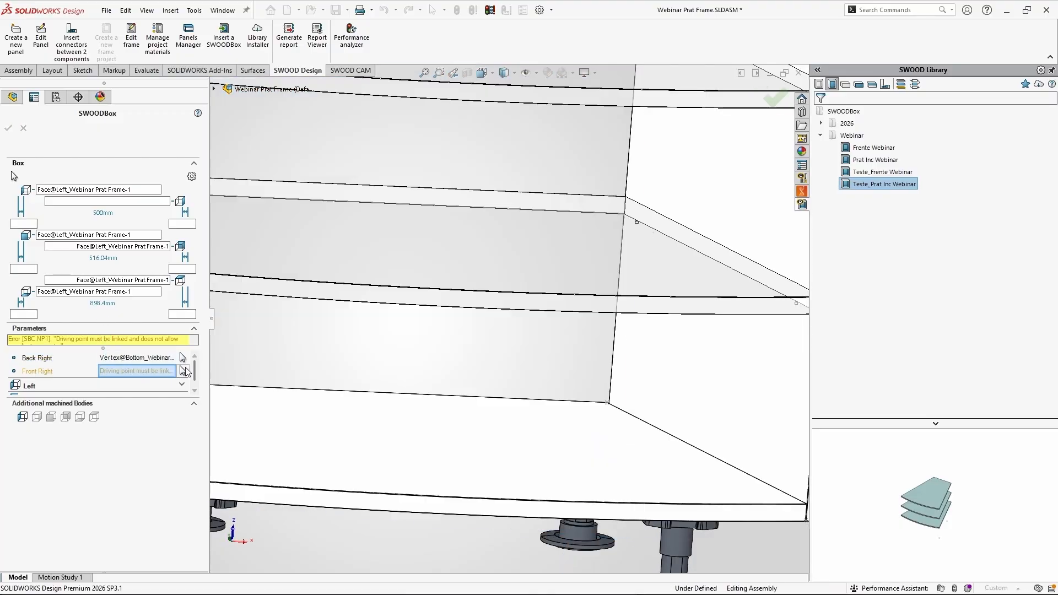
{"action": "scroll", "coordinate": [615, 397], "scroll_direction": "up", "scroll_amount": 3}
{"action": "scroll", "coordinate": [621, 380], "scroll_direction": "down", "scroll_amount": 6}
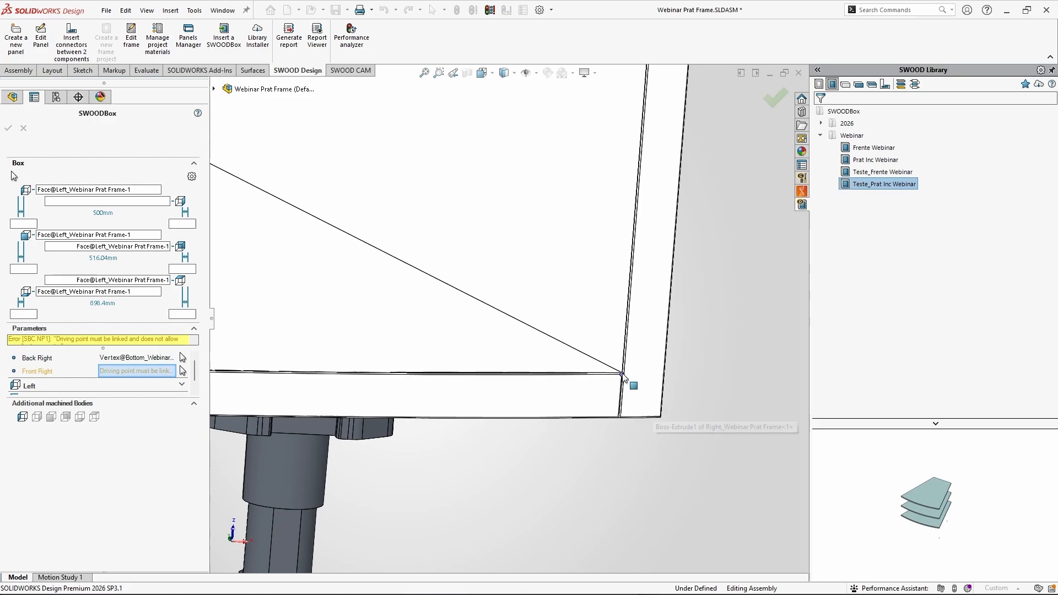
{"action": "scroll", "coordinate": [617, 369], "scroll_direction": "down", "scroll_amount": 3}
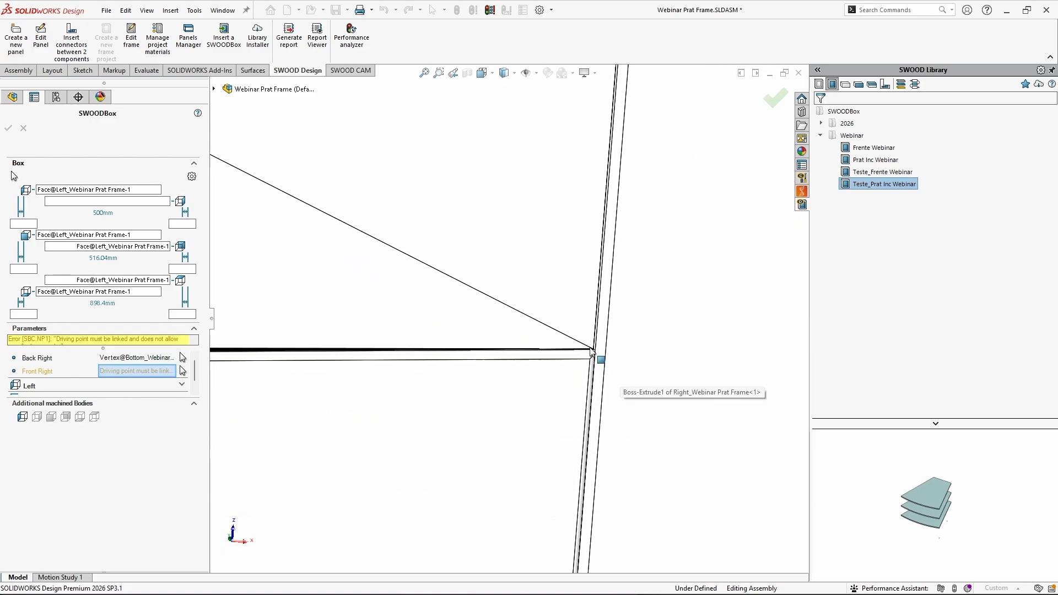
{"action": "left_click", "coordinate": [593, 351]}
{"action": "scroll", "coordinate": [432, 371], "scroll_direction": "up", "scroll_amount": 5}
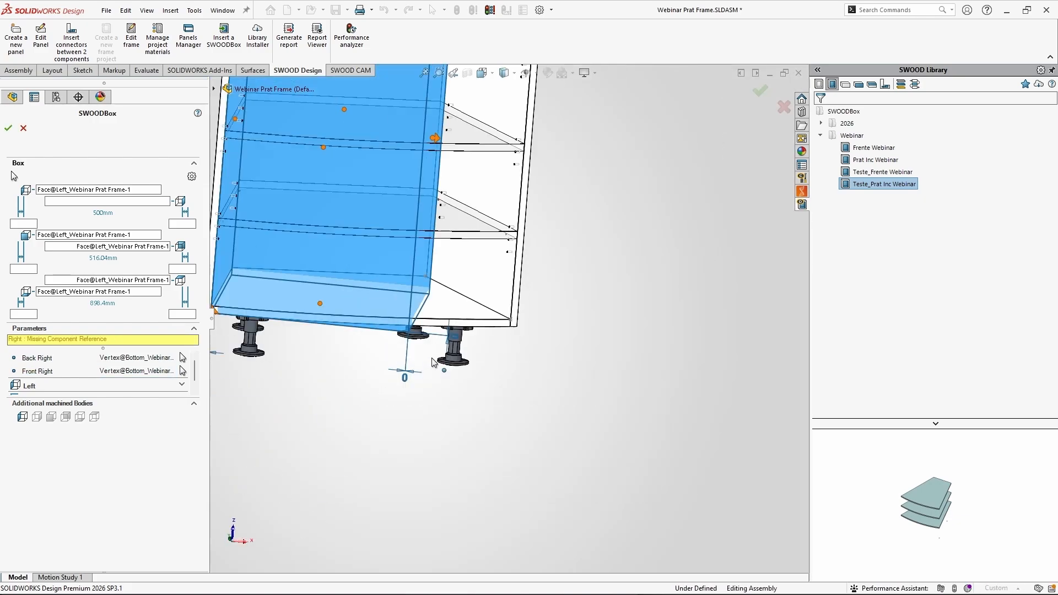
{"action": "scroll", "coordinate": [434, 362], "scroll_direction": "up", "scroll_amount": 3}
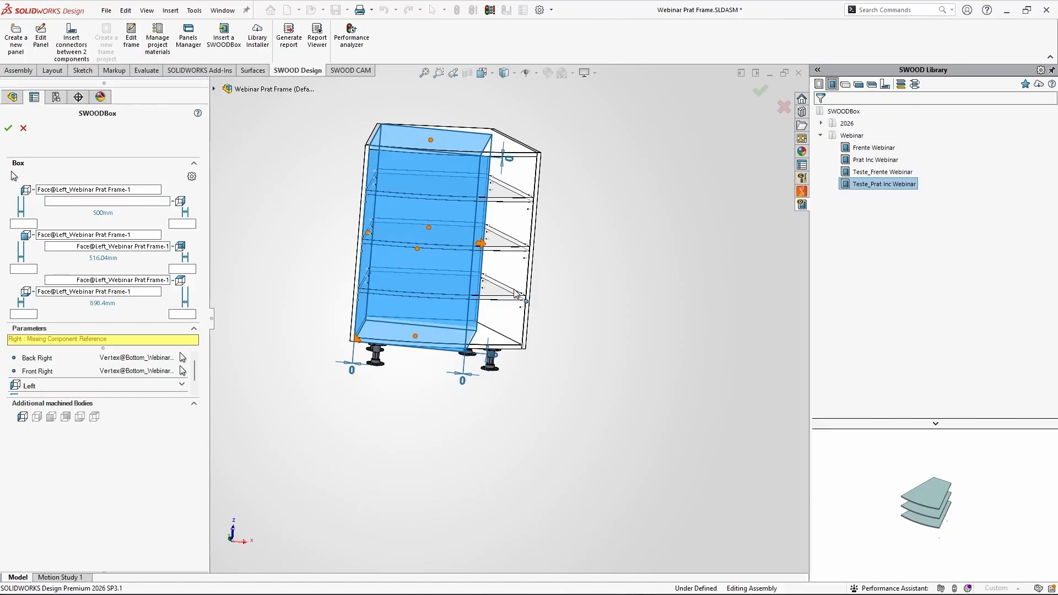
Assign the right side panel as the component for the Right machining and confirm the SWOODBox insertion
{"action": "scroll", "coordinate": [503, 221], "scroll_direction": "down", "scroll_amount": 5}
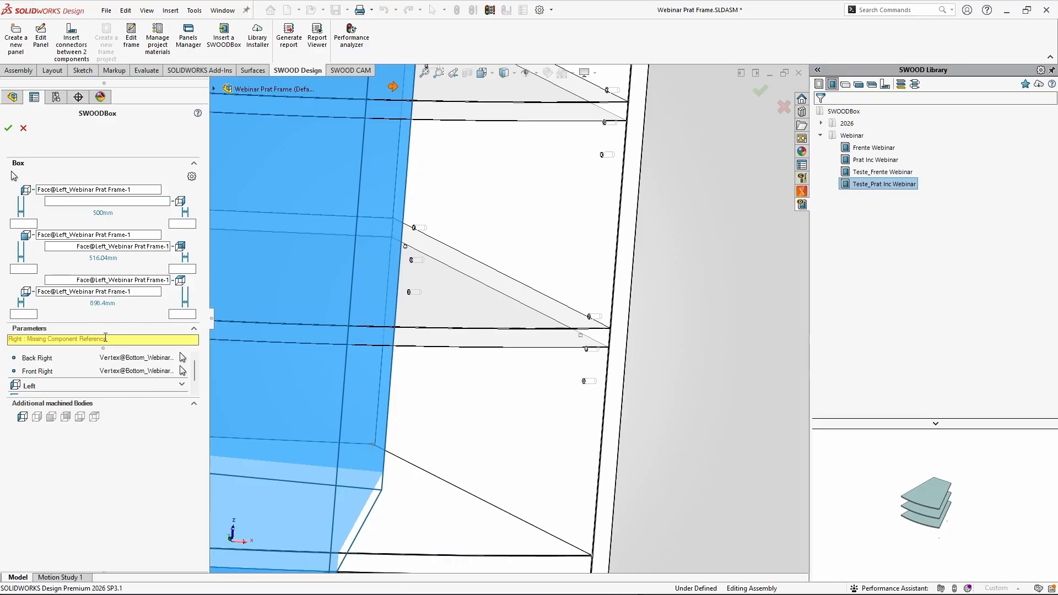
{"action": "left_click_drag", "start_coordinate": [108, 339], "coordinate": [8, 339]}
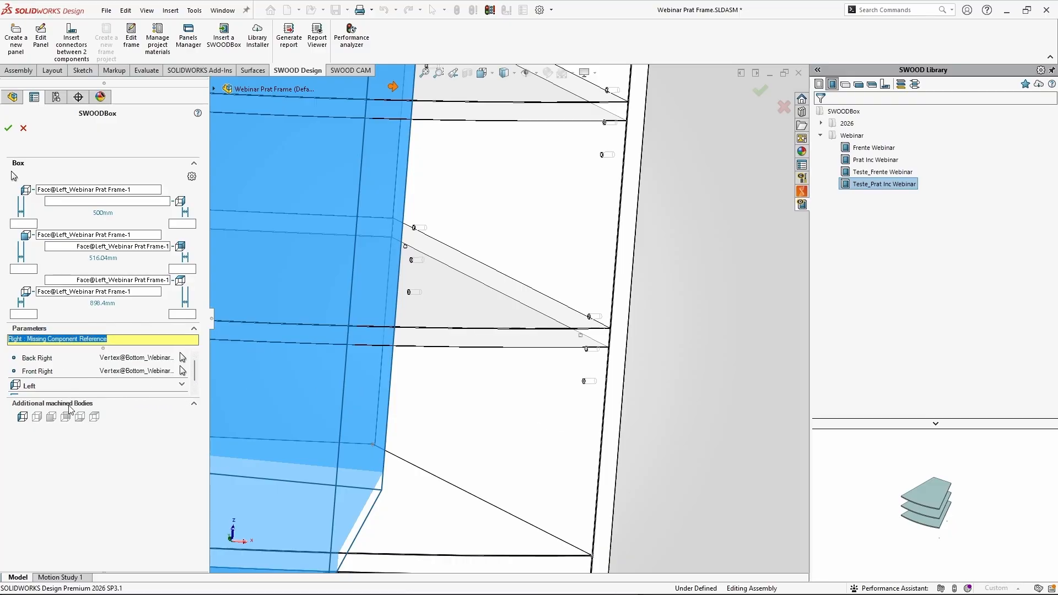
{"action": "left_click", "coordinate": [194, 404]}
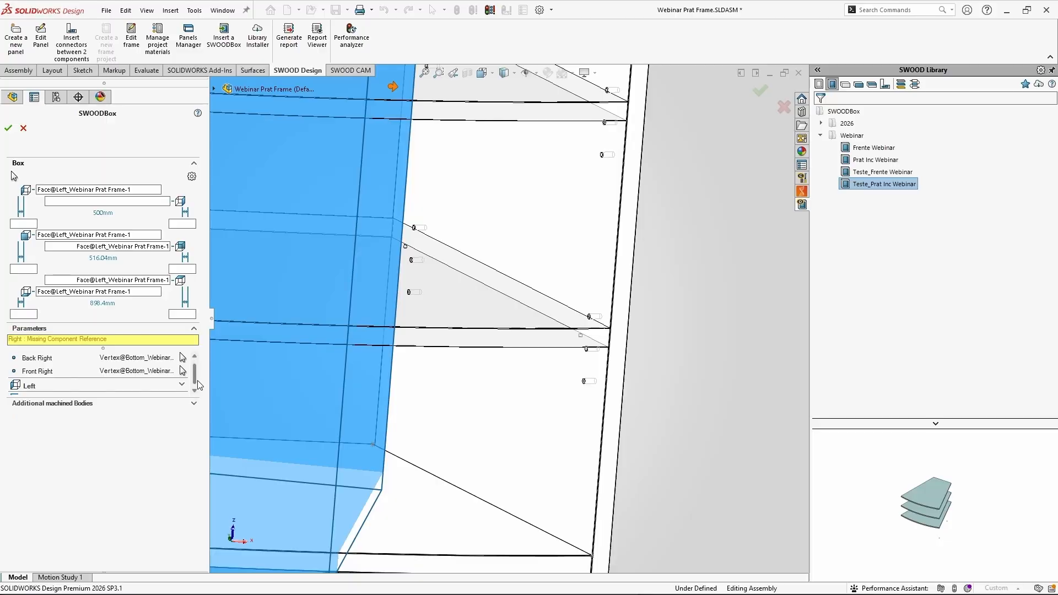
{"action": "scroll", "coordinate": [197, 381], "scroll_direction": "down", "scroll_amount": 1}
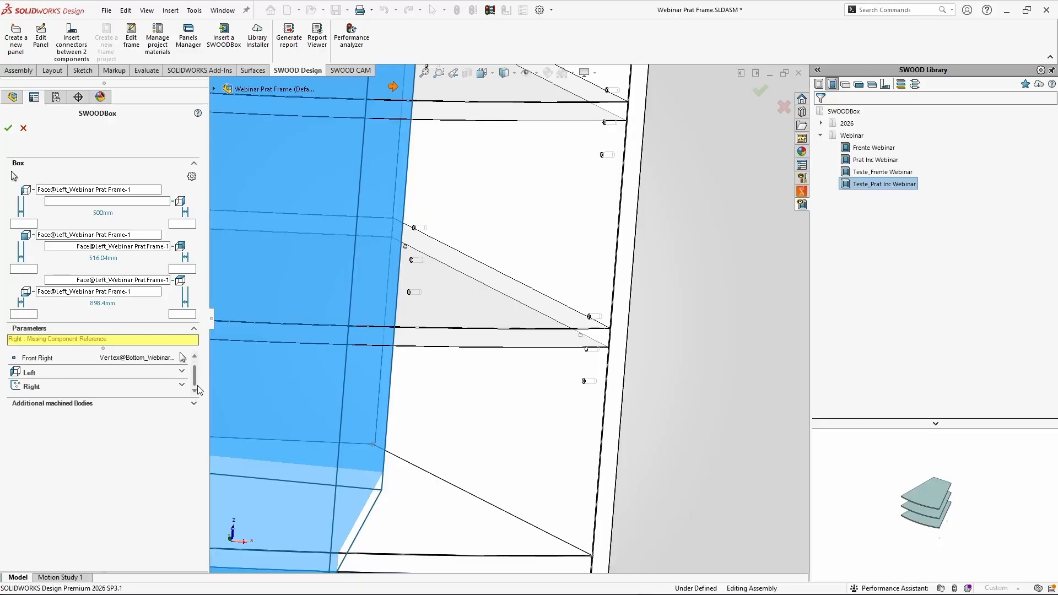
{"action": "left_click", "coordinate": [27, 387]}
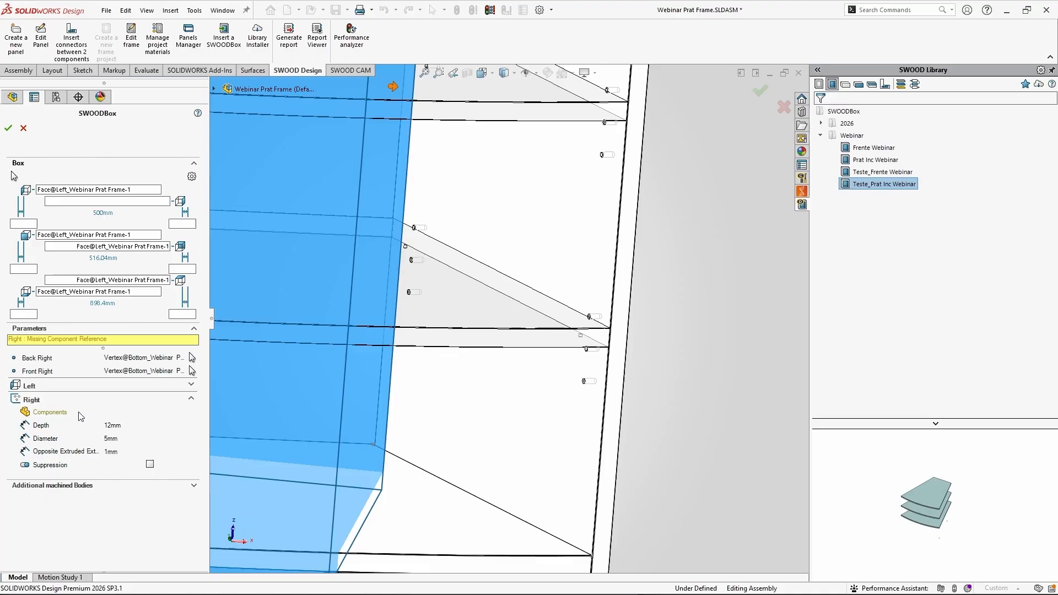
{"action": "left_click", "coordinate": [52, 416]}
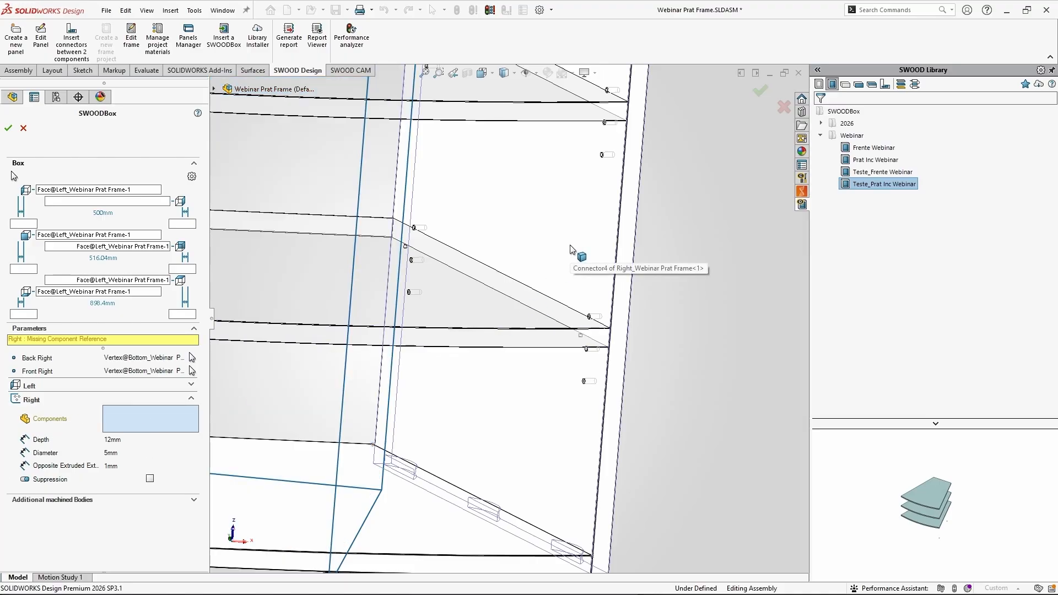
{"action": "left_click", "coordinate": [571, 249]}
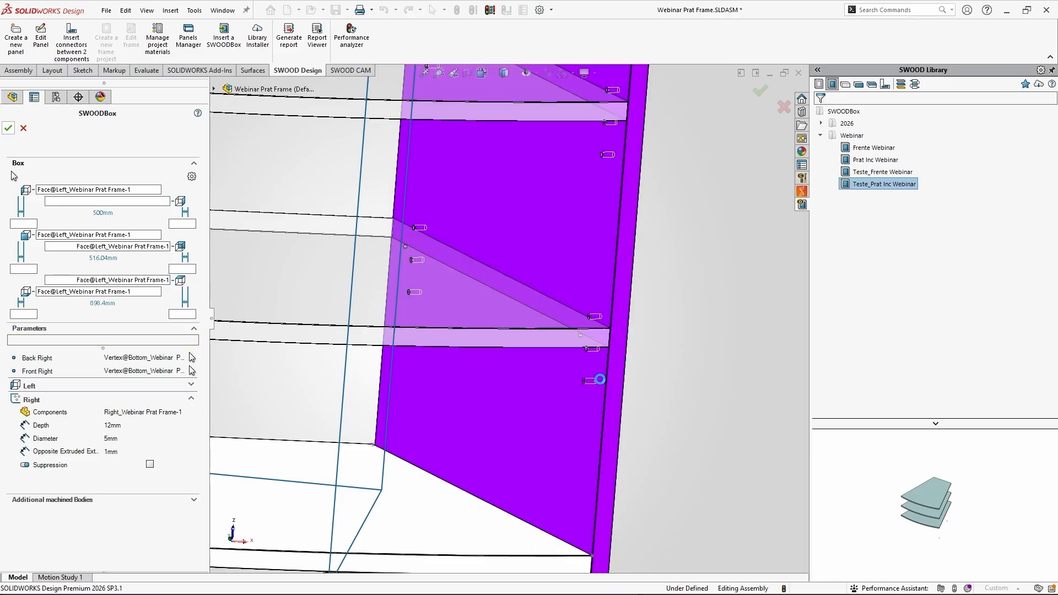
{"action": "left_click", "coordinate": [9, 128]}
Inspect the shelf support holes drilled in the right and left side panels
{"action": "scroll", "coordinate": [579, 375], "scroll_direction": "down", "scroll_amount": 5}
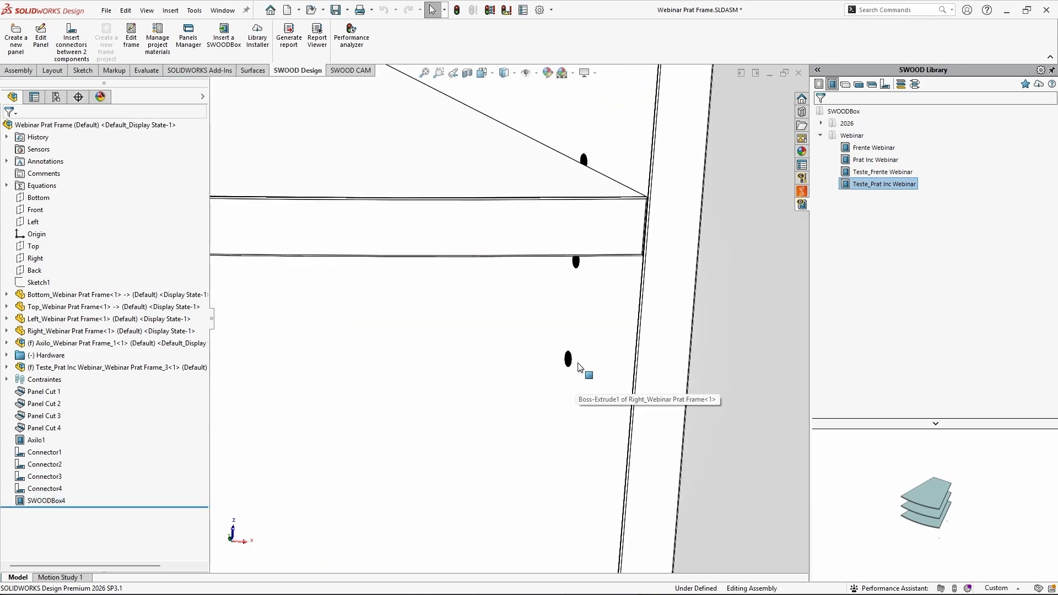
{"action": "mouse_move", "coordinate": [579, 368]}
{"action": "middle_mouse_down"}
{"action": "mouse_move", "coordinate": [602, 366]}
{"action": "mouse_move", "coordinate": [562, 326]}
{"action": "middle_mouse_up"}
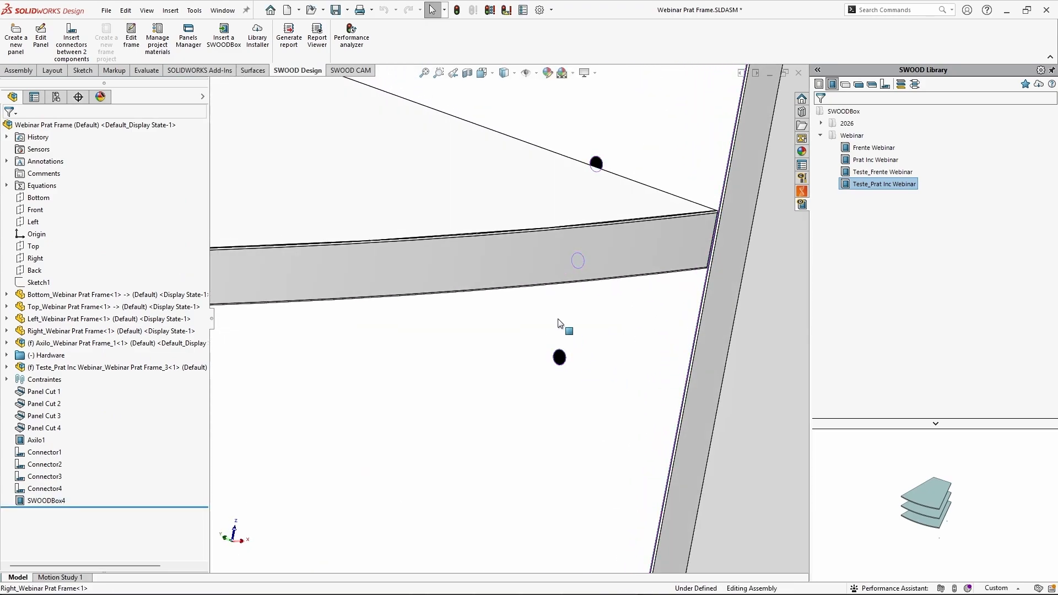
{"action": "left_click", "coordinate": [560, 364]}
{"action": "scroll", "coordinate": [531, 330], "scroll_direction": "up", "scroll_amount": 10}
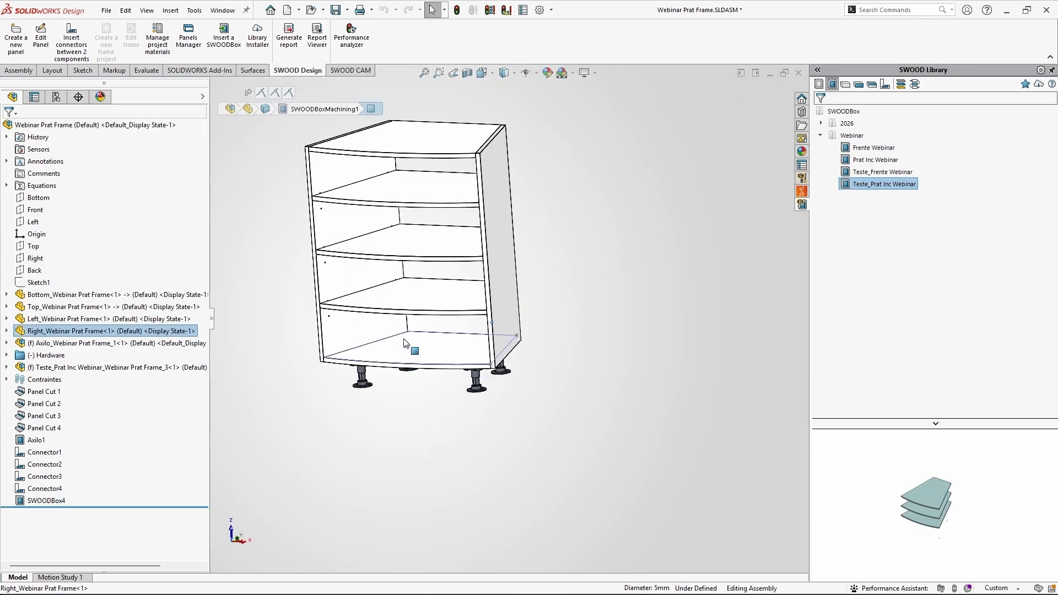
{"action": "scroll", "coordinate": [404, 339], "scroll_direction": "down", "scroll_amount": 10}
{"action": "left_click", "coordinate": [499, 333]}
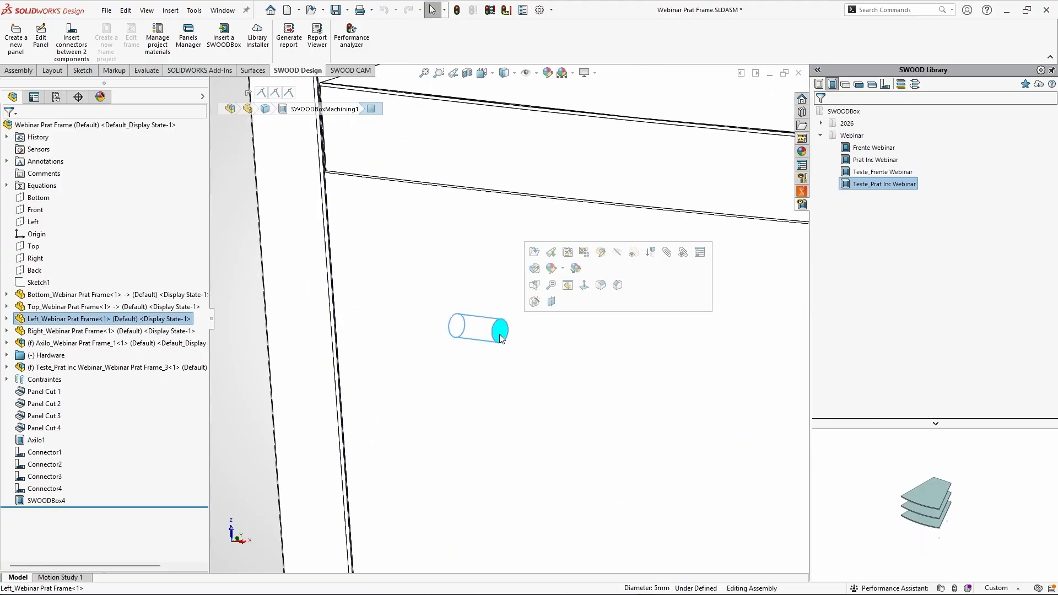
{"action": "scroll", "coordinate": [521, 426], "scroll_direction": "up", "scroll_amount": 5}
{"action": "left_click", "coordinate": [355, 468]}
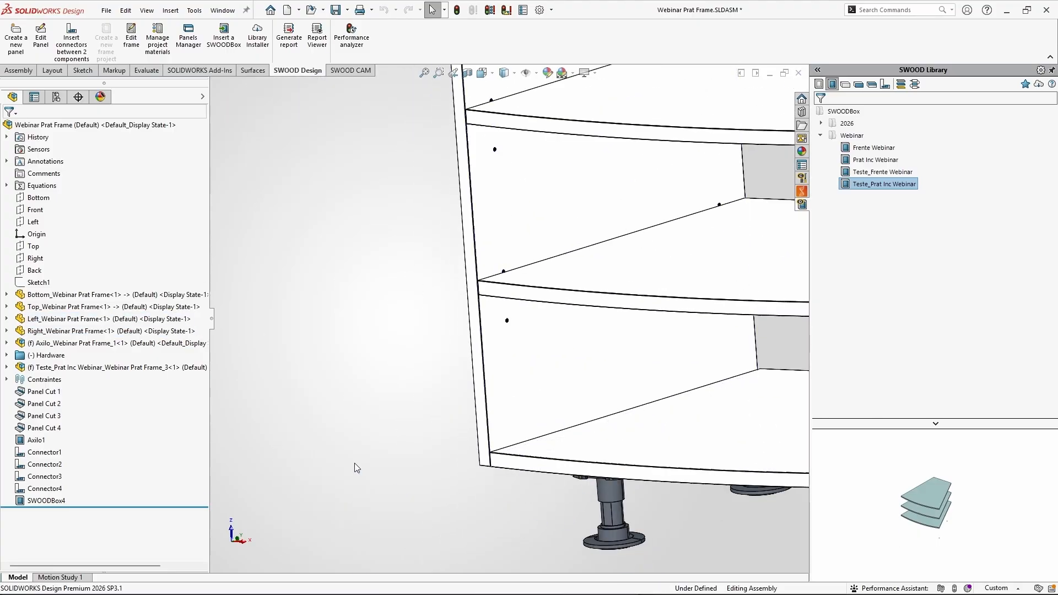
Open the Prat Inc Webinar SWOODBox from the library and display the settings of its Left machining definition
{"action": "double_click", "coordinate": [871, 160]}
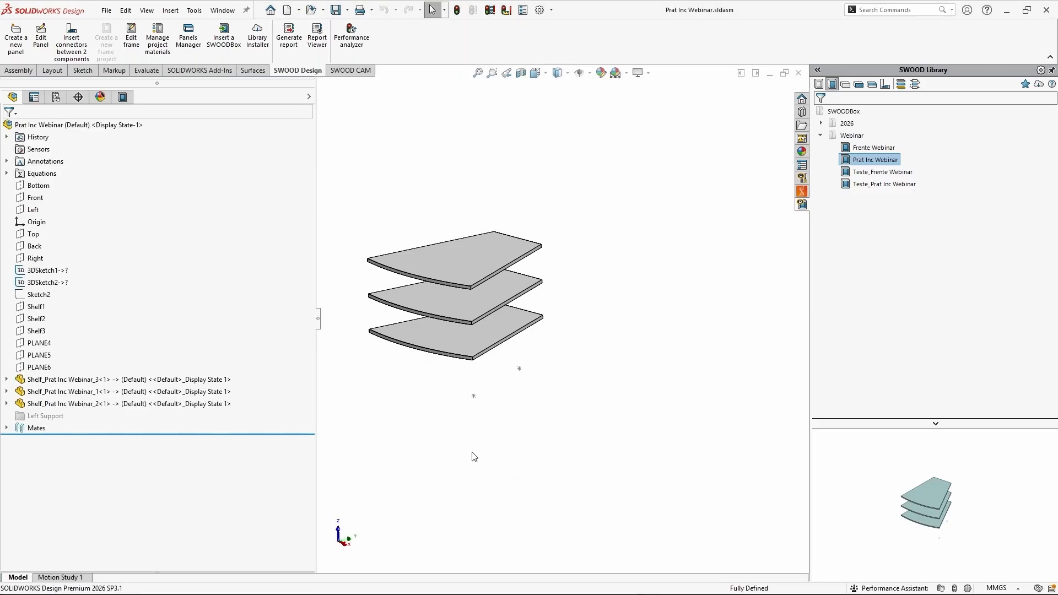
{"action": "left_click", "coordinate": [213, 380]}
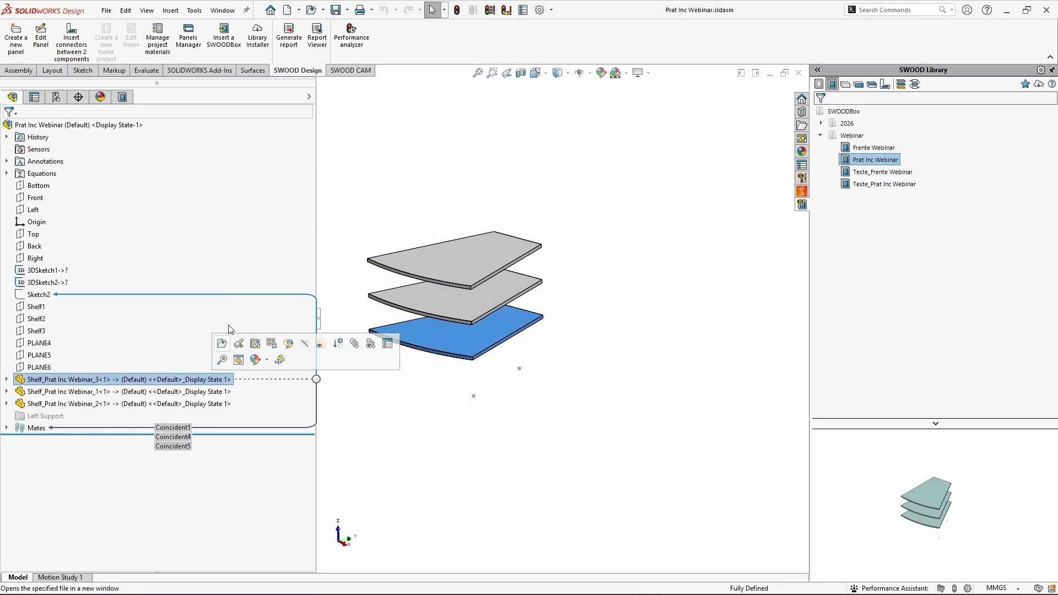
{"action": "left_click", "coordinate": [123, 97]}
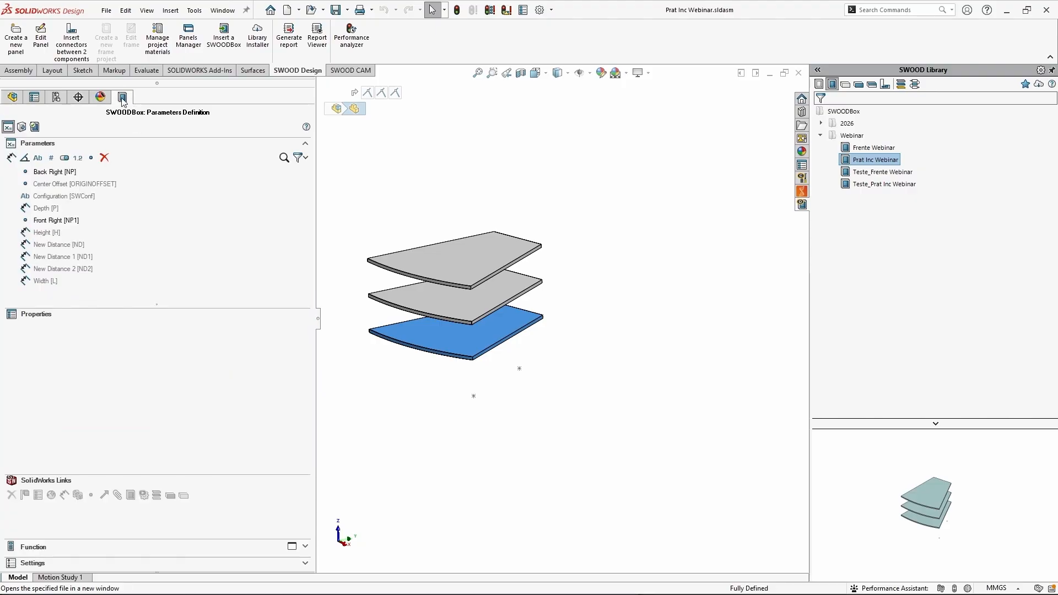
{"action": "left_click", "coordinate": [21, 127]}
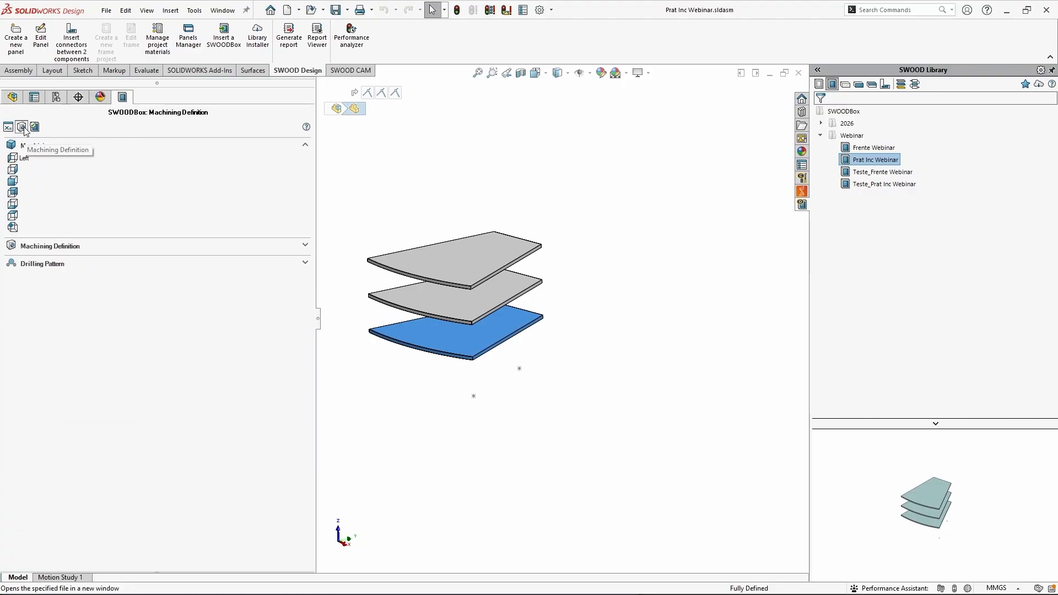
{"action": "left_click", "coordinate": [45, 246]}
{"action": "left_click", "coordinate": [37, 273]}
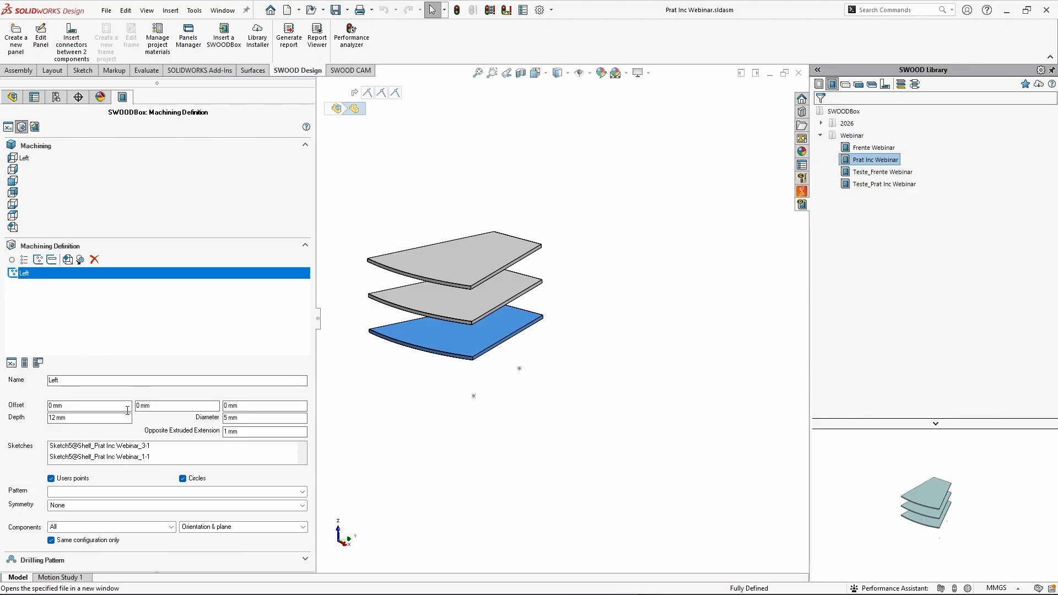
Examine the shelf sketches used by the Left machining and the position of their drilling points on the three shelves
{"action": "left_click", "coordinate": [117, 455]}
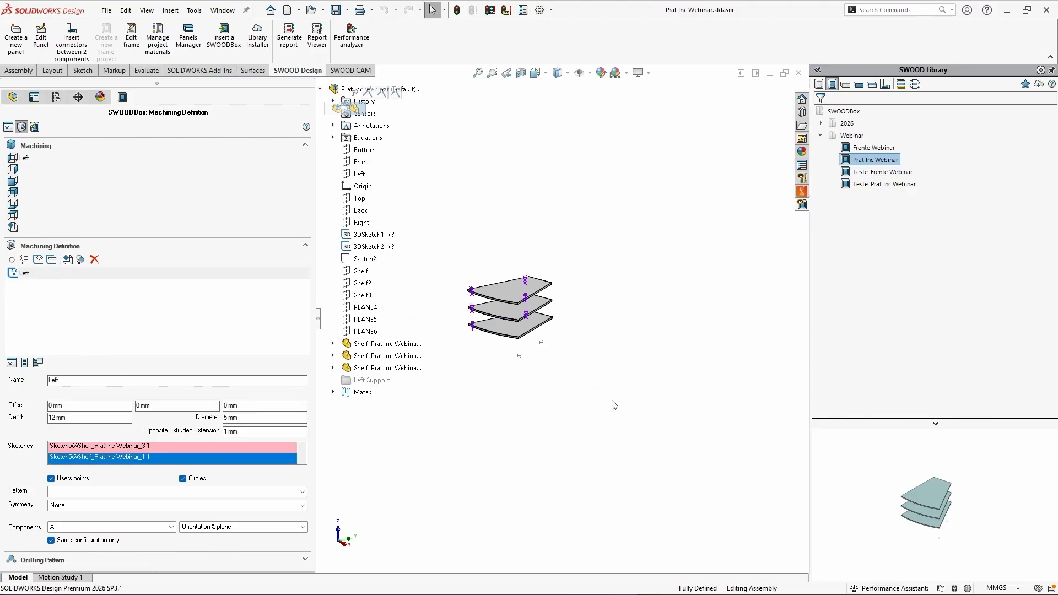
{"action": "mouse_move", "coordinate": [504, 340]}
{"action": "middle_mouse_down"}
{"action": "mouse_move", "coordinate": [545, 303]}
{"action": "mouse_move", "coordinate": [557, 312]}
{"action": "middle_mouse_up"}
{"action": "scroll", "coordinate": [260, 457], "scroll_direction": "down", "scroll_amount": 1}
{"action": "left_click", "coordinate": [260, 456]}
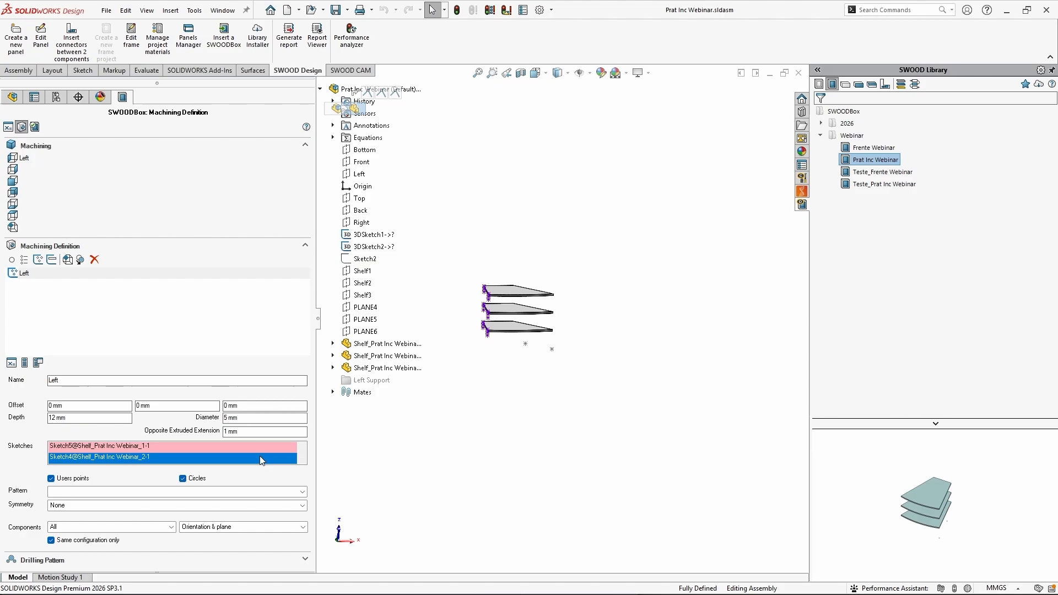
{"action": "scroll", "coordinate": [515, 306], "scroll_direction": "down", "scroll_amount": 4}
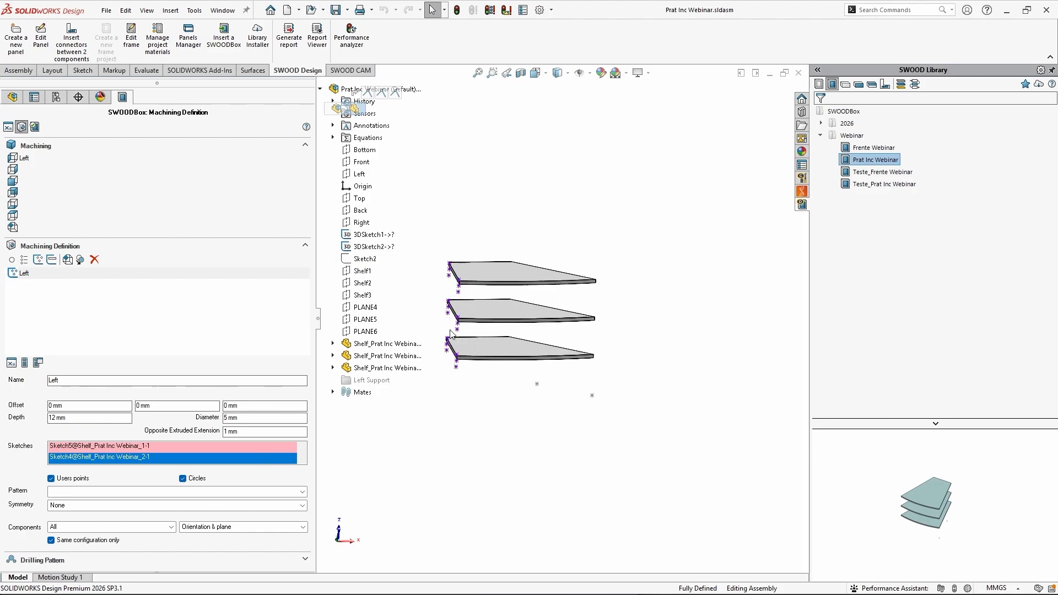
{"action": "middle_click_drag", "start_coordinate": [457, 372], "coordinate": [416, 384]}
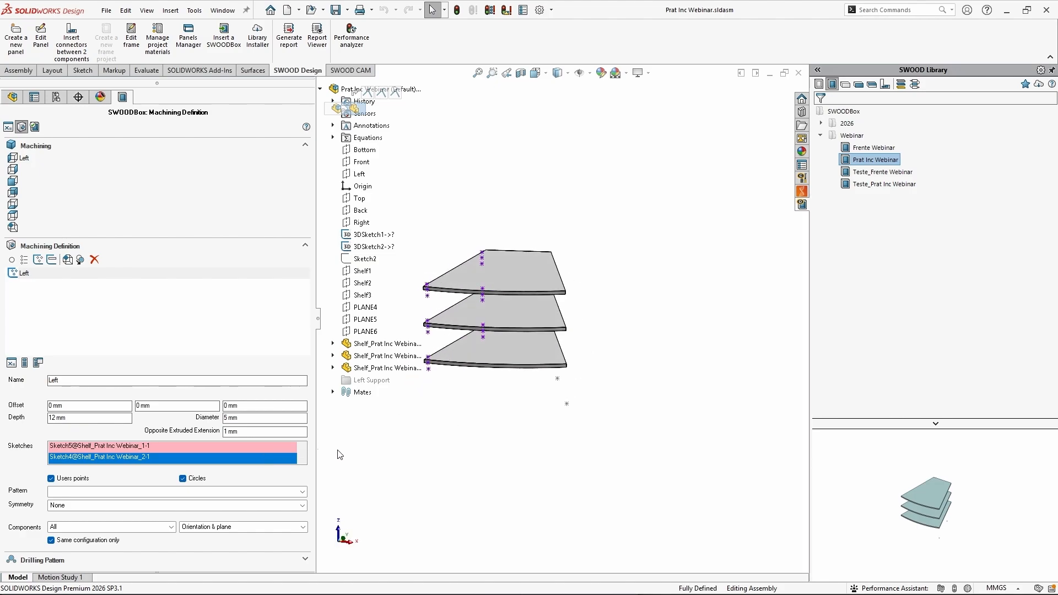
{"action": "middle_click_drag", "start_coordinate": [502, 359], "coordinate": [490, 306]}
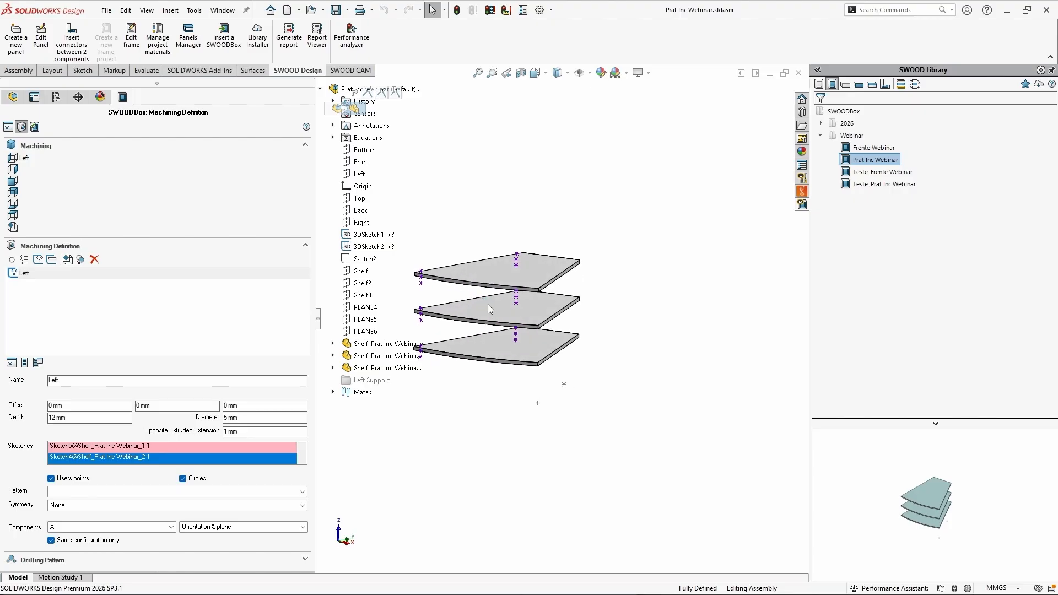
{"action": "left_click", "coordinate": [333, 343]}
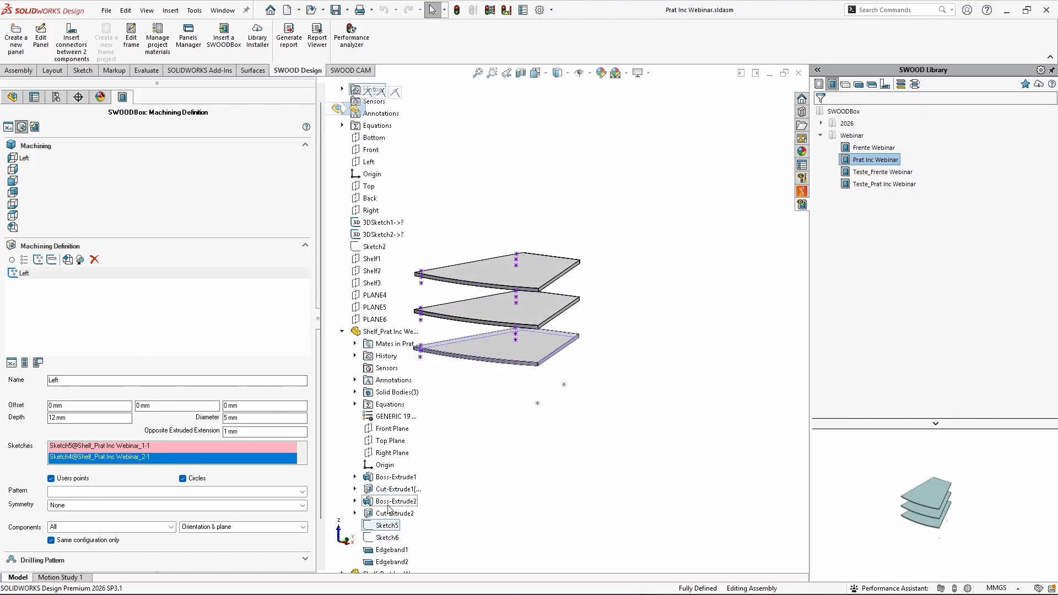
{"action": "left_click", "coordinate": [35, 127]}
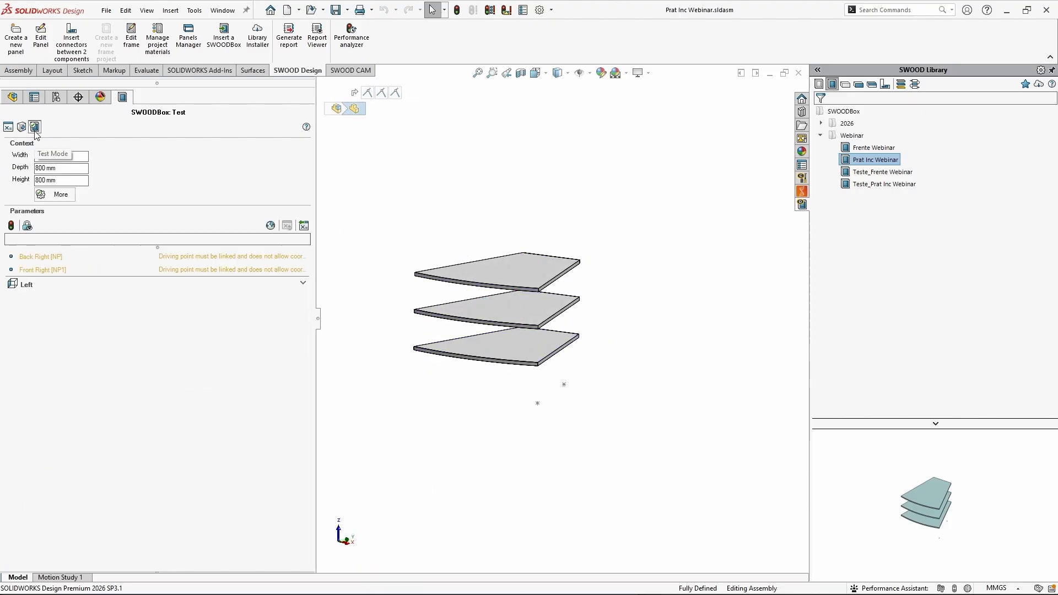
{"action": "left_click", "coordinate": [22, 127]}
{"action": "left_click", "coordinate": [82, 351]}
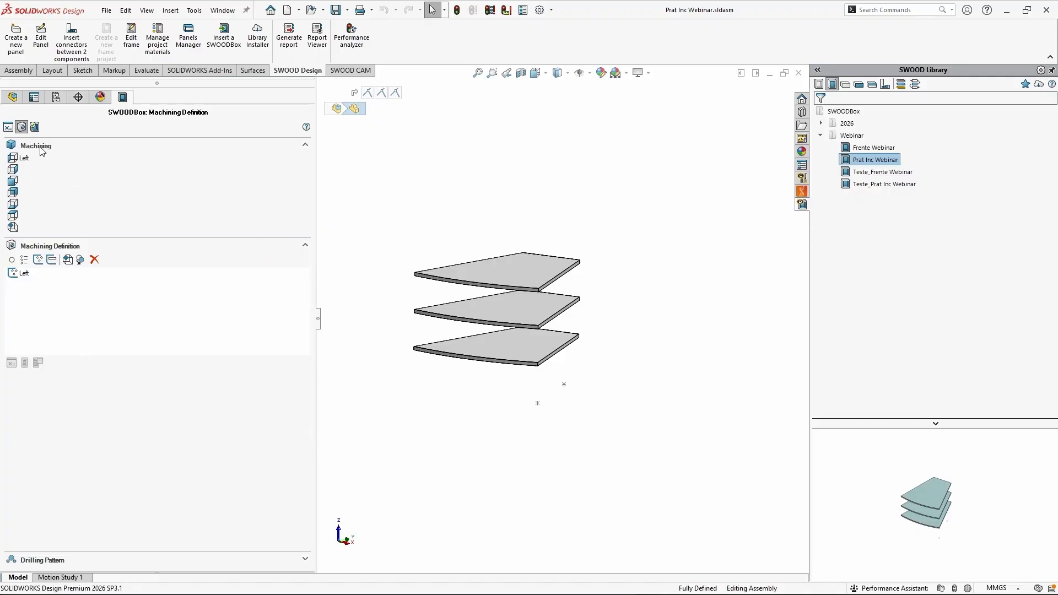
Show Sketch6 of the bottom shelf, Shelf_Prat Inc Webinar_3, so its right-side drilling points are displayed
{"action": "left_click", "coordinate": [12, 97]}
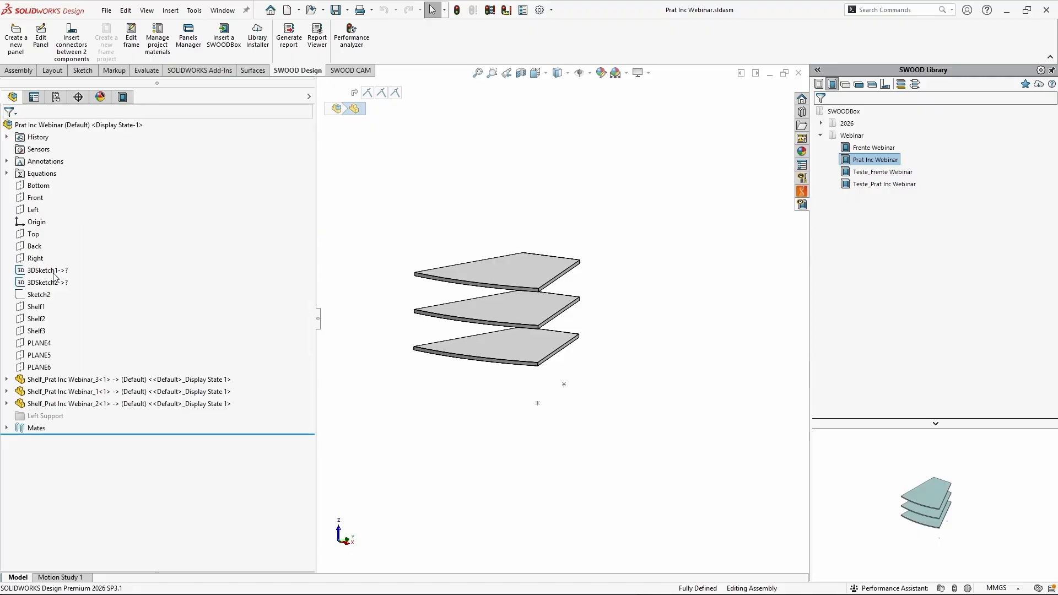
{"action": "left_click", "coordinate": [46, 379]}
{"action": "left_click", "coordinate": [6, 379]}
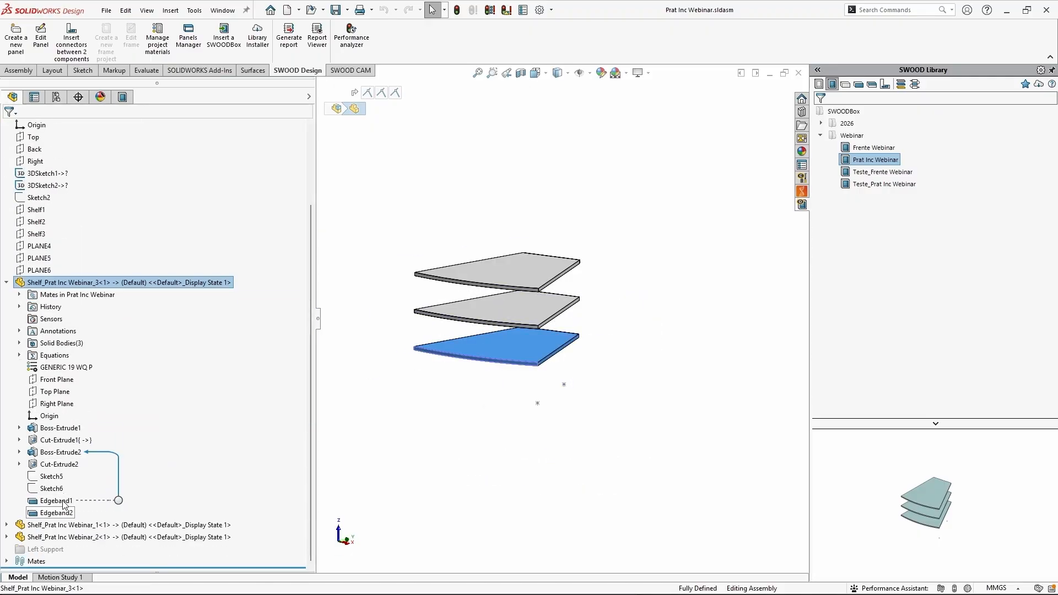
{"action": "left_click", "coordinate": [52, 488]}
{"action": "right_click", "coordinate": [55, 490]}
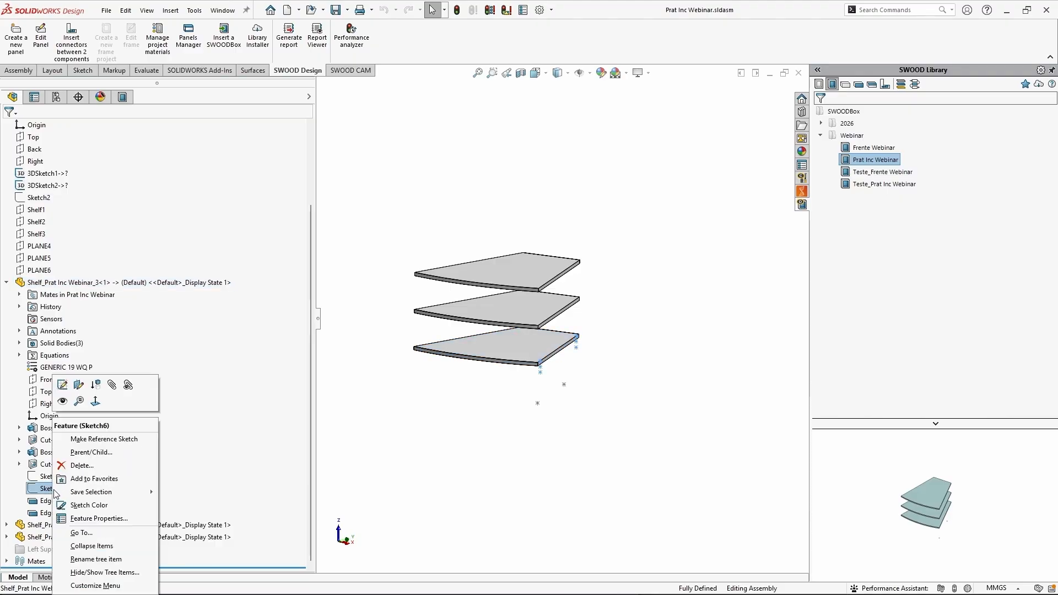
{"action": "left_click", "coordinate": [62, 401]}
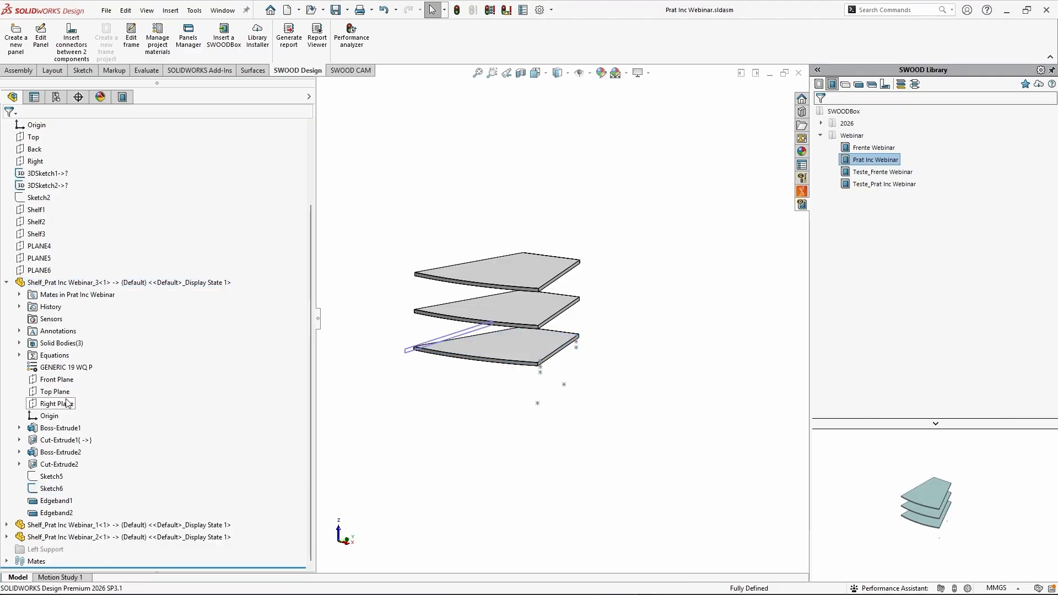
Show the right-side drilling points of the other shelves: Sketch6 of Shelf_Prat Inc Webinar_1 and Sketch5 of Shelf_Prat Inc Webinar_2
{"action": "left_click", "coordinate": [7, 283]}
{"action": "left_click", "coordinate": [7, 393]}
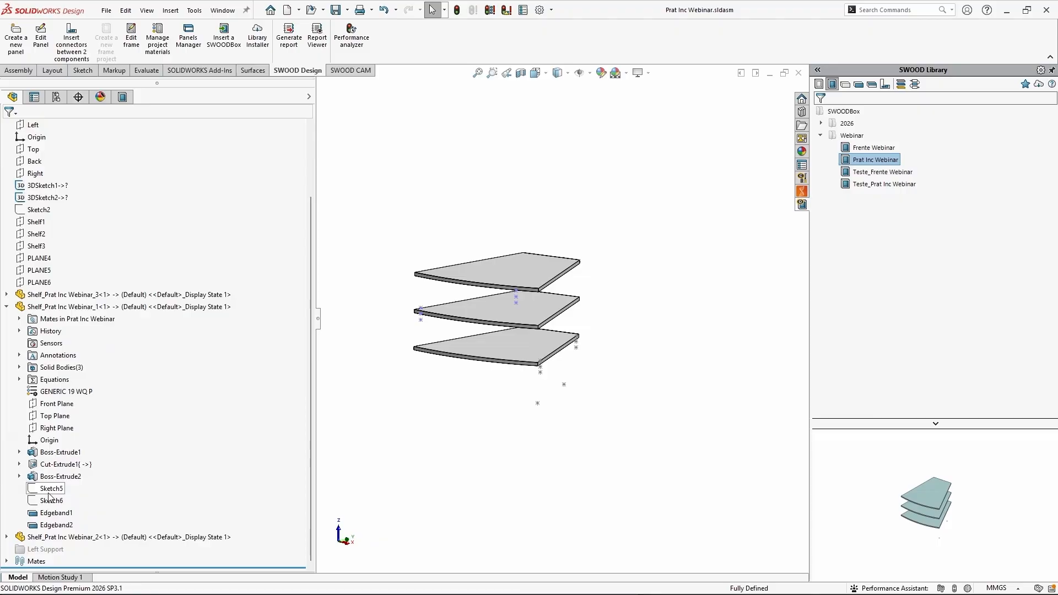
{"action": "left_click", "coordinate": [50, 500]}
{"action": "left_click", "coordinate": [6, 306]}
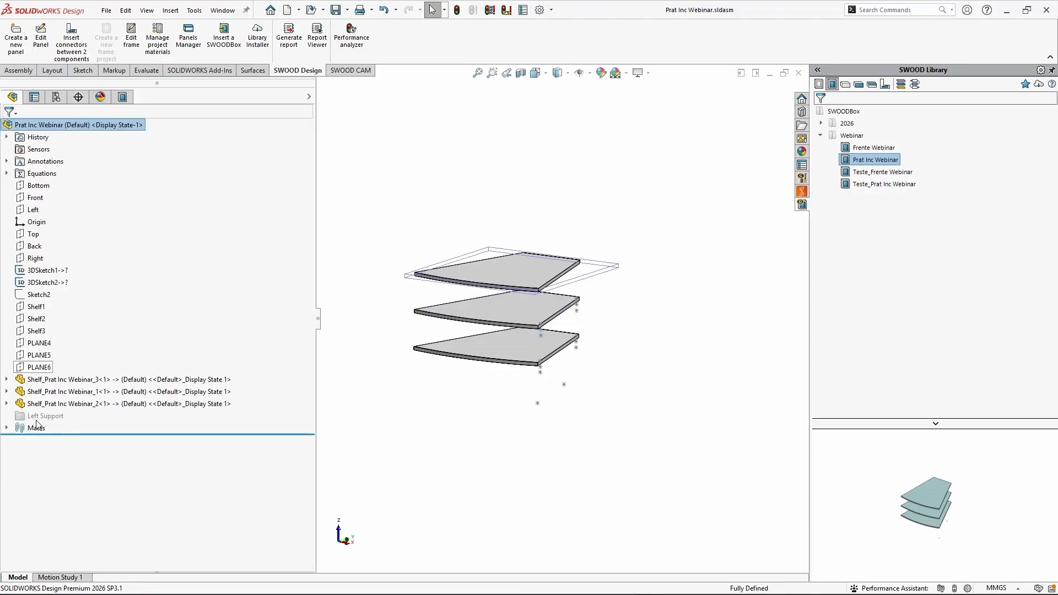
{"action": "left_click", "coordinate": [6, 404]}
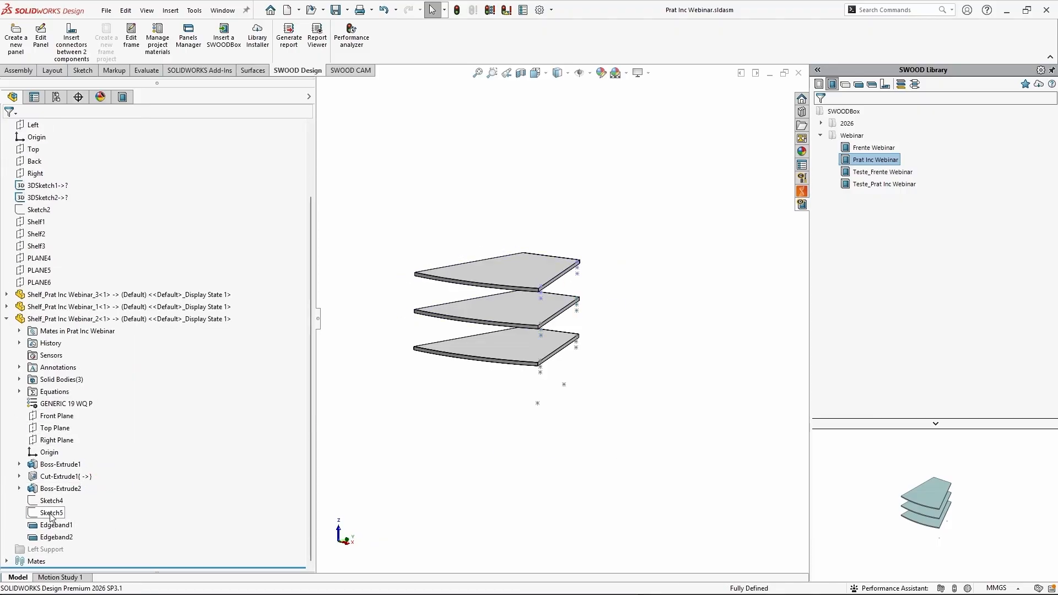
{"action": "left_click", "coordinate": [50, 514]}
{"action": "scroll", "coordinate": [579, 331], "scroll_direction": "down", "scroll_amount": 3}
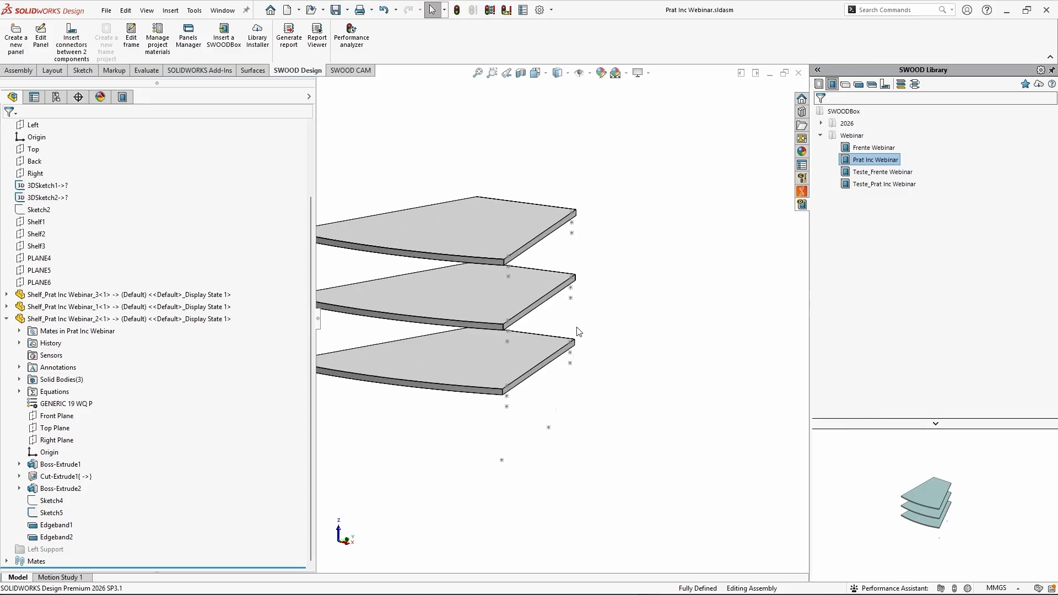
Duplicate the Left machining definition and name the copy Right
{"action": "left_click", "coordinate": [122, 97]}
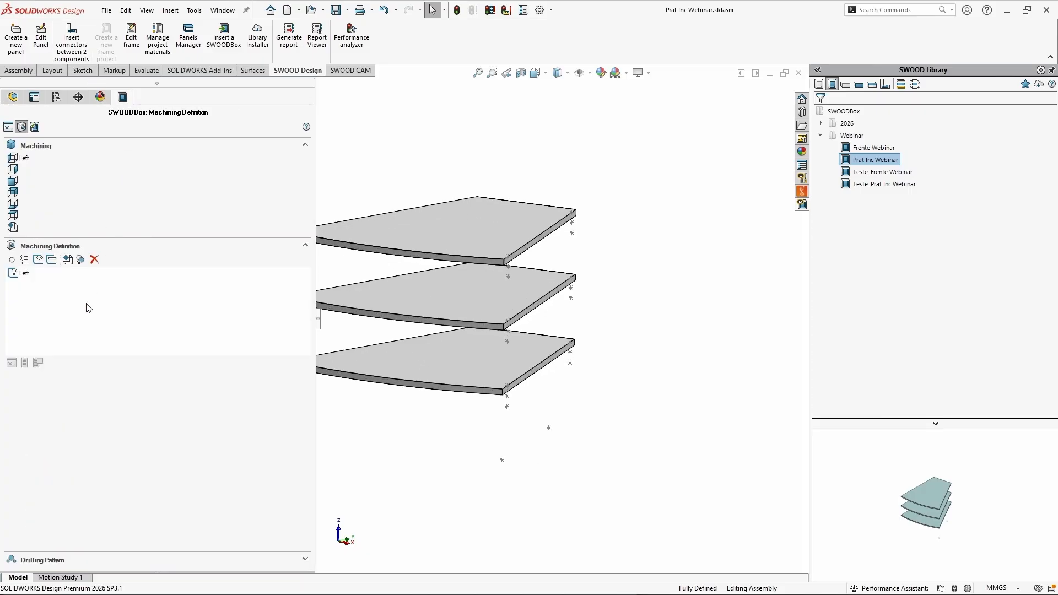
{"action": "left_click", "coordinate": [30, 274]}
{"action": "left_click", "coordinate": [80, 260]}
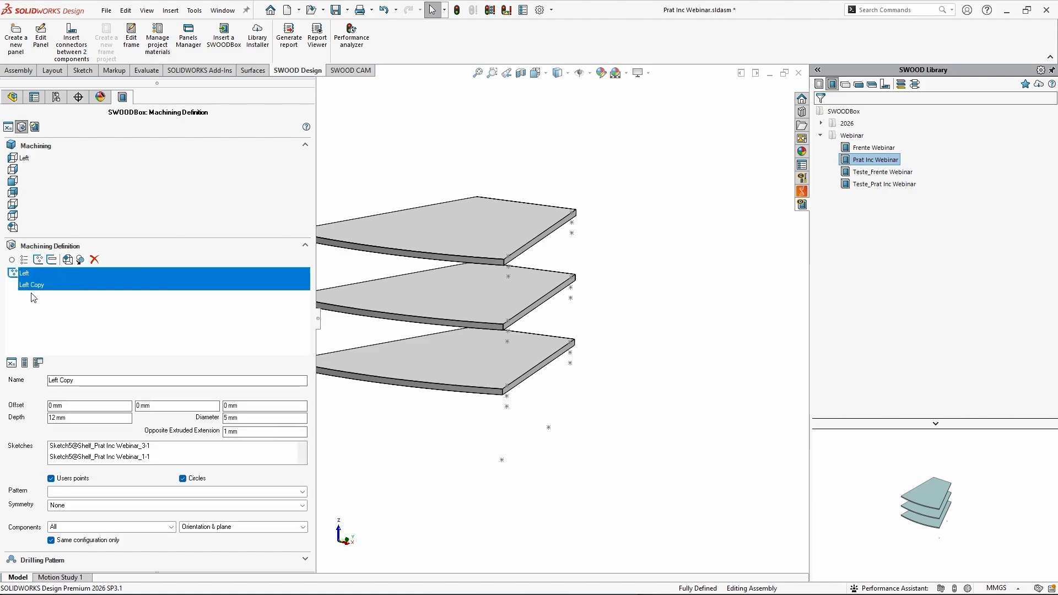
{"action": "left_click", "coordinate": [65, 285]}
{"action": "left_click_drag", "start_coordinate": [170, 381], "coordinate": [1, 358]}
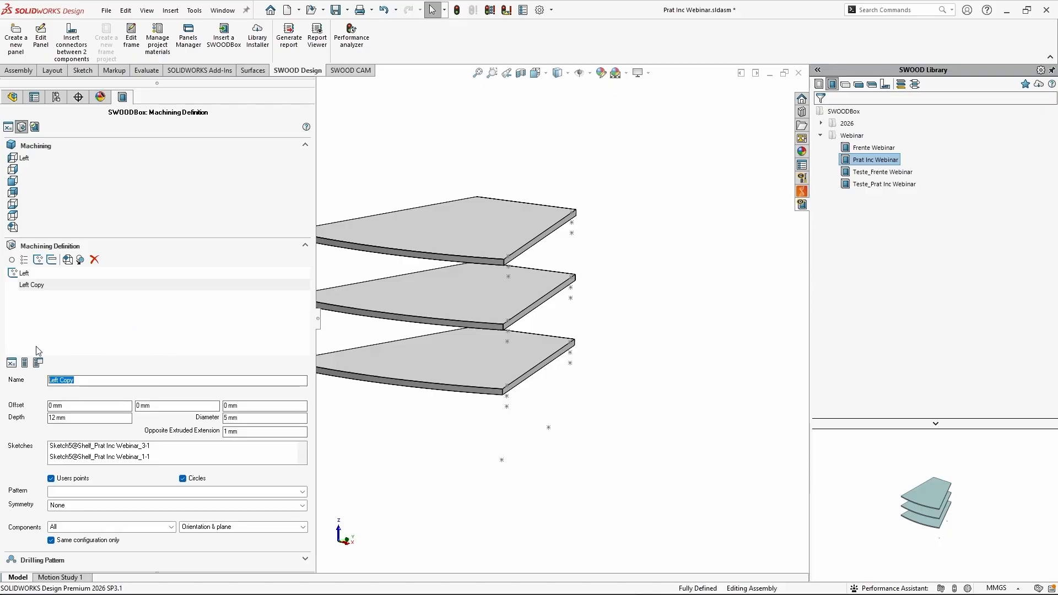
{"action": "type", "text": "Right"}
Replace the Right definition's sketches with Sketch6 of Shelf_Prat Inc Webinar_3 and _1 and Sketch5 of Shelf_Prat Inc Webinar_2
{"action": "left_click", "coordinate": [187, 445]}
{"action": "right_click", "coordinate": [178, 444]}
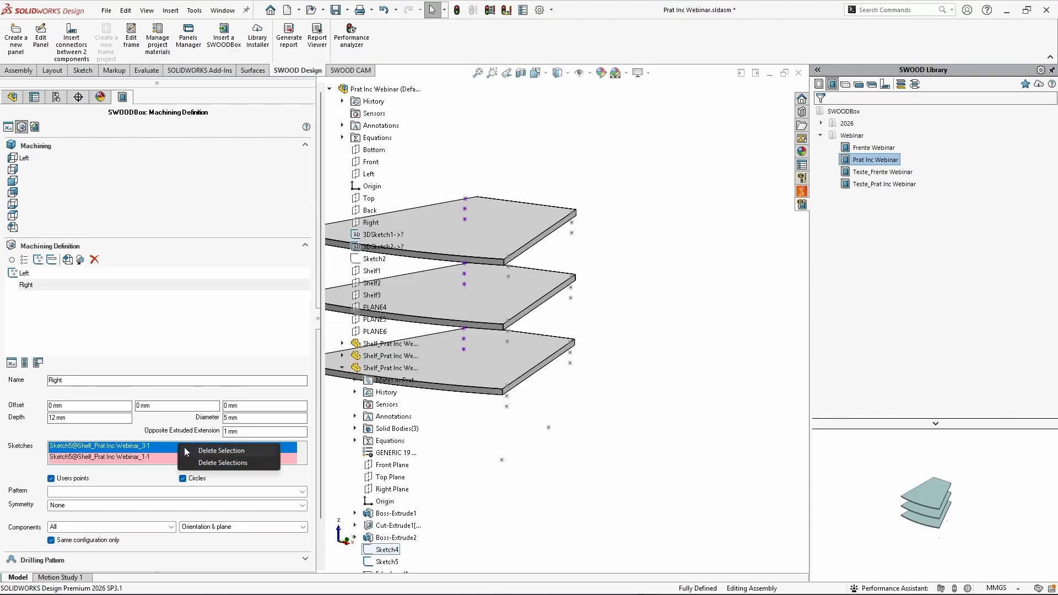
{"action": "left_click", "coordinate": [221, 463]}
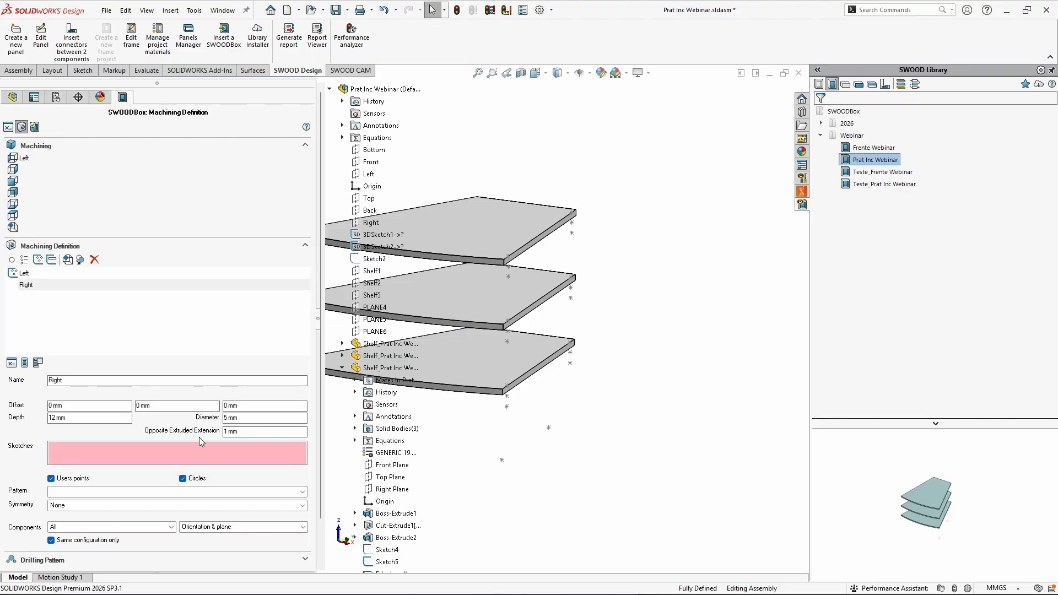
{"action": "left_click", "coordinate": [240, 451]}
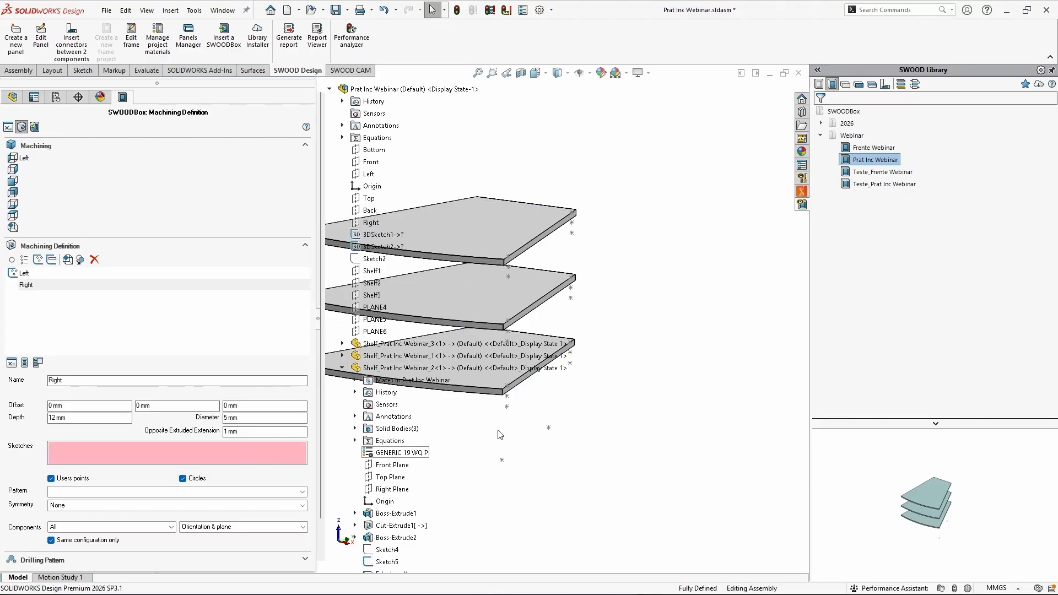
{"action": "left_click", "coordinate": [507, 407]}
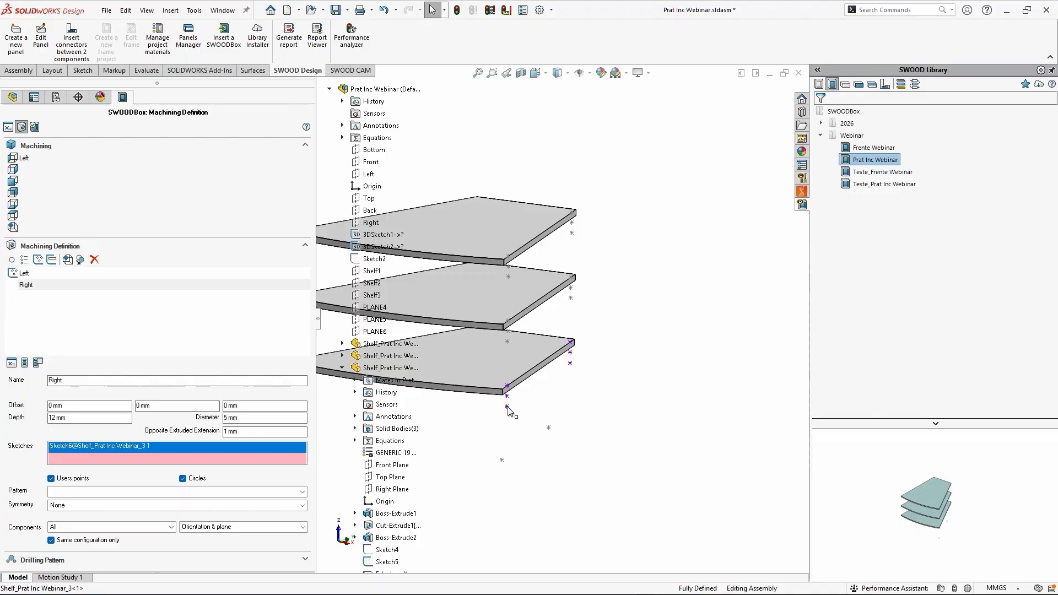
{"action": "left_click", "coordinate": [571, 299]}
{"action": "left_click", "coordinate": [573, 233]}
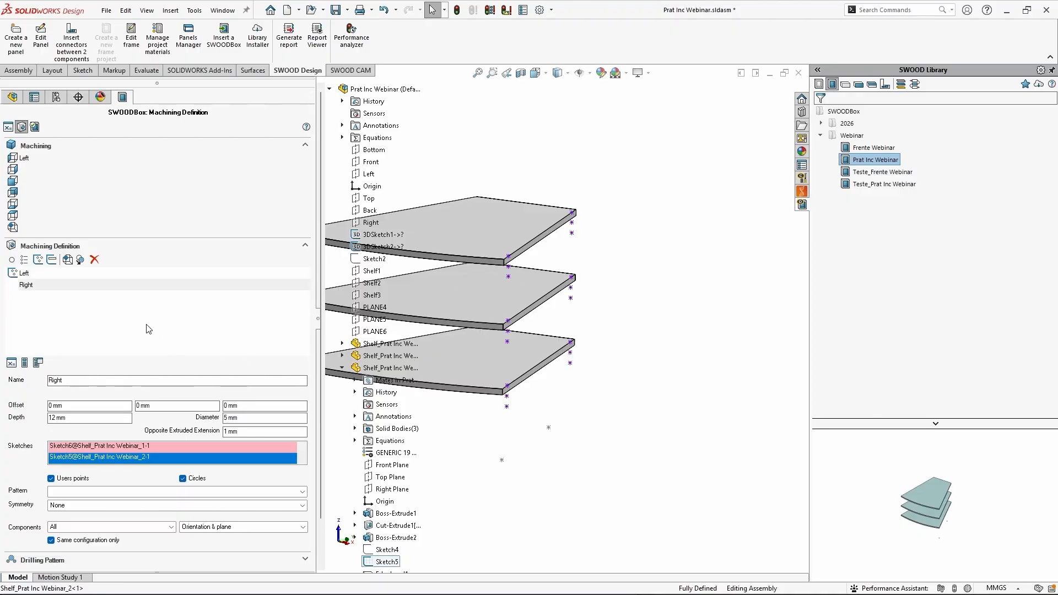
Make the Right definition a machining for a referenced component and assign it in the box's machining list
{"action": "left_click", "coordinate": [44, 286]}
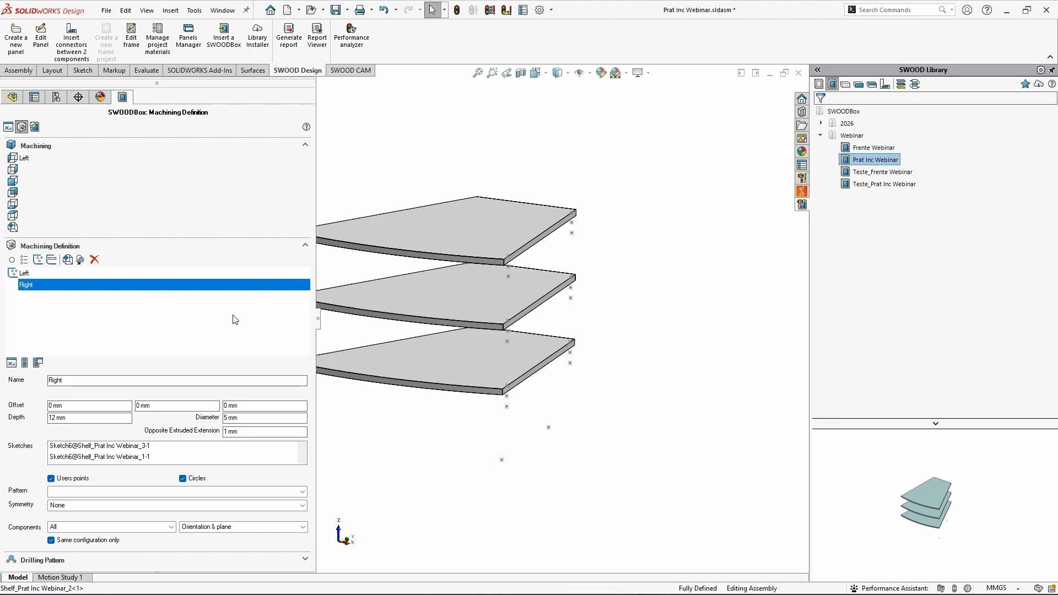
{"action": "middle_click_drag", "start_coordinate": [534, 237], "coordinate": [480, 224]}
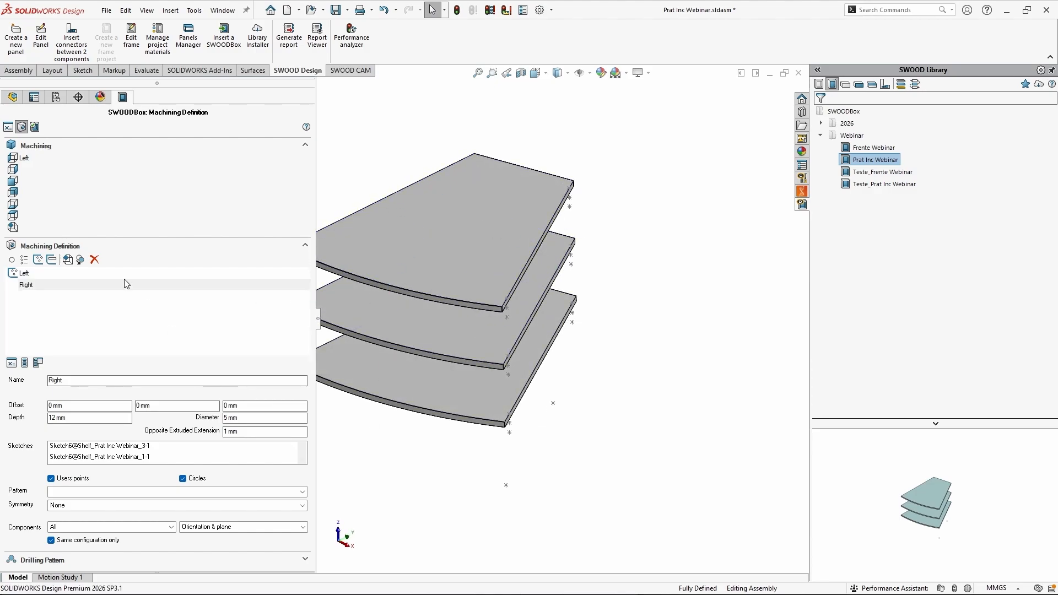
{"action": "left_click", "coordinate": [68, 260]}
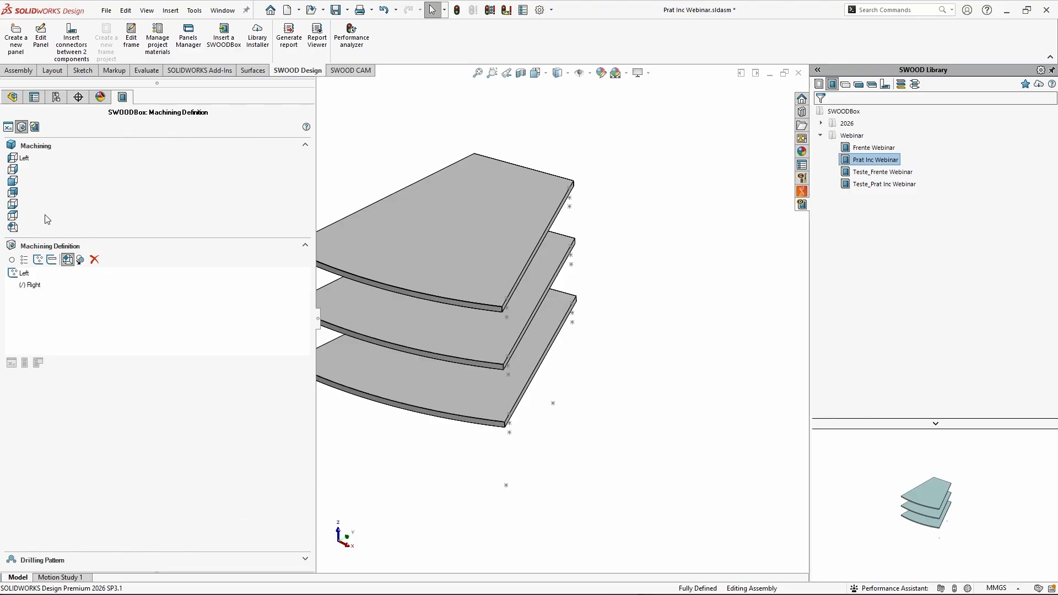
{"action": "mouse_move", "coordinate": [13, 227]}
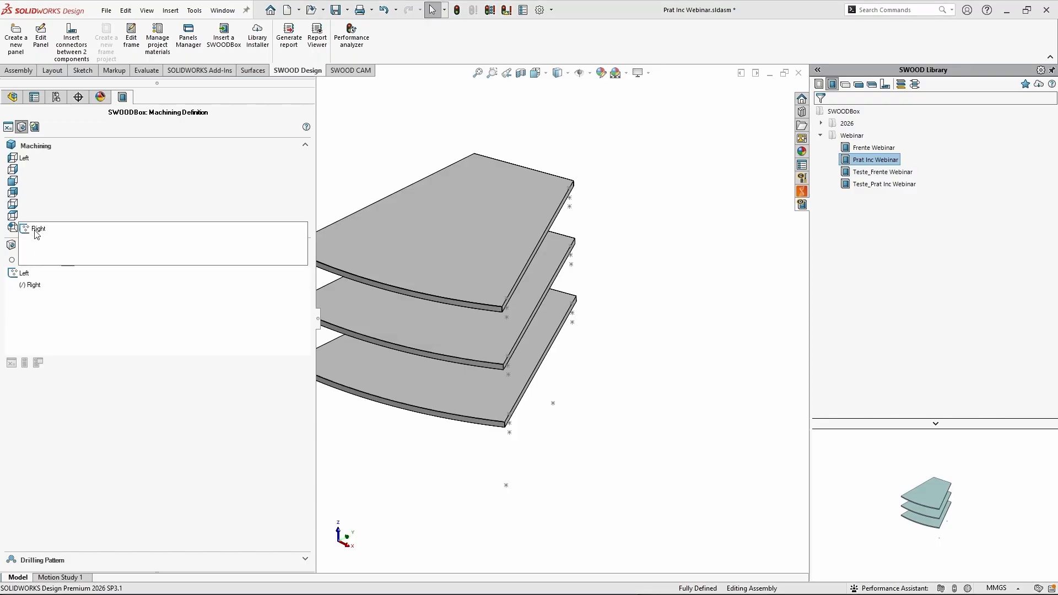
{"action": "left_click", "coordinate": [35, 230]}
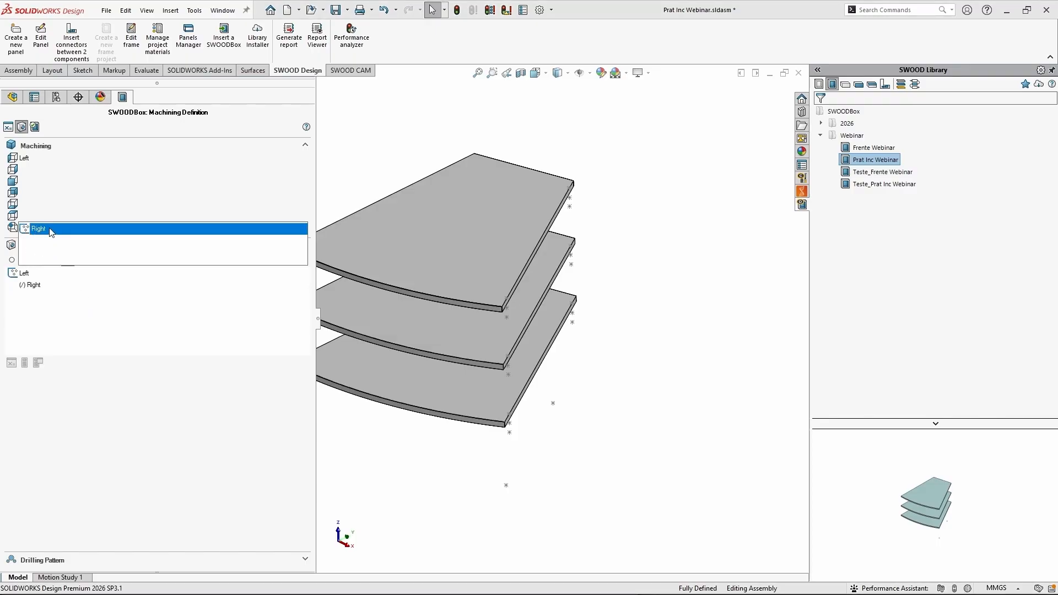
{"action": "left_click", "coordinate": [34, 230]}
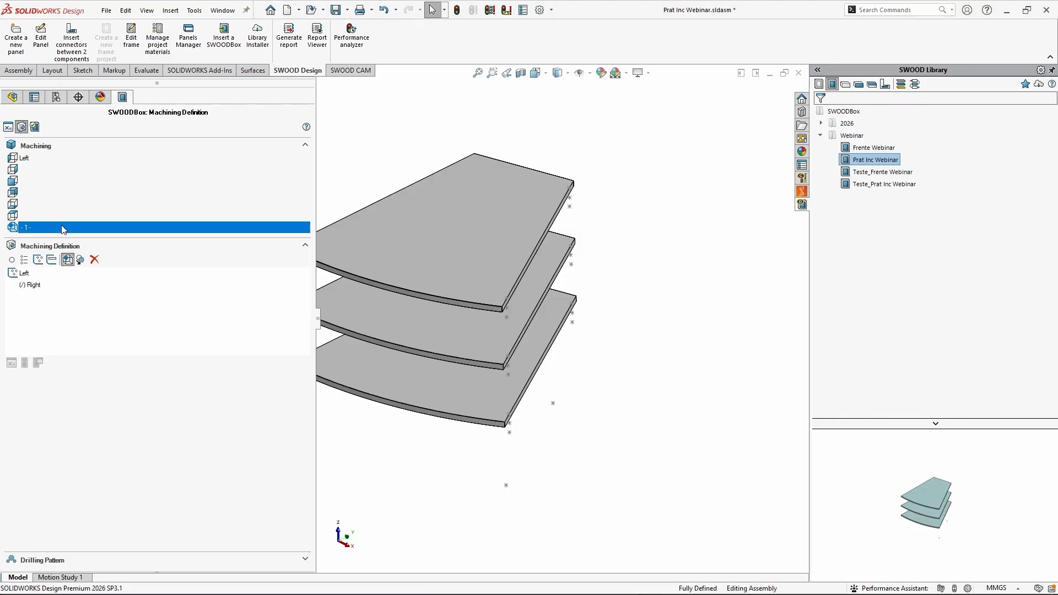
Test the Prat Inc Webinar SWOODBox with its Left and Right machinings, save it and return to Webinar Prat Frame
{"action": "left_click", "coordinate": [34, 127]}
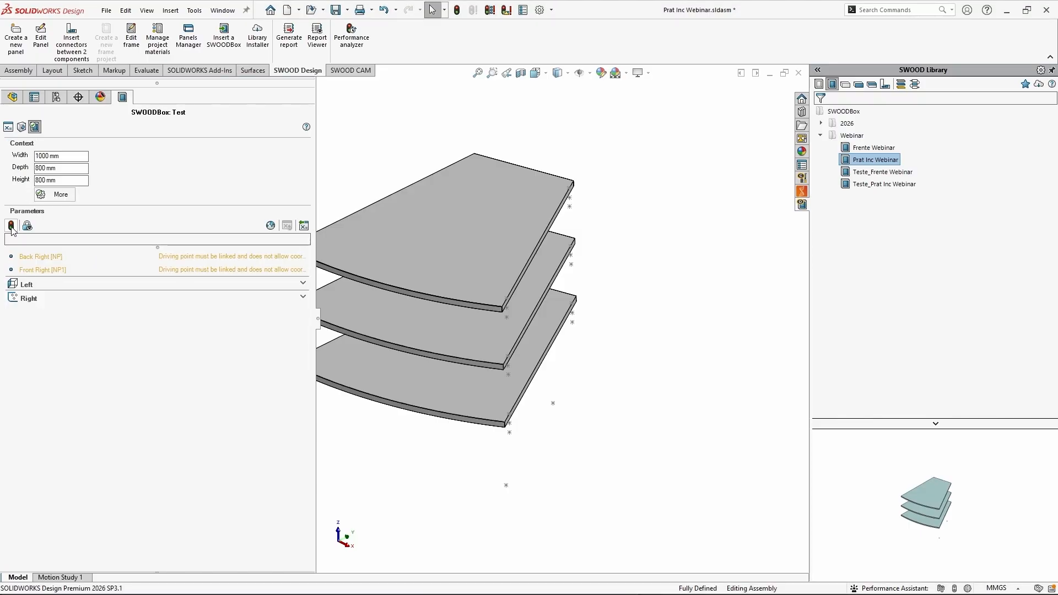
{"action": "middle_click_drag", "start_coordinate": [570, 383], "coordinate": [465, 230]}
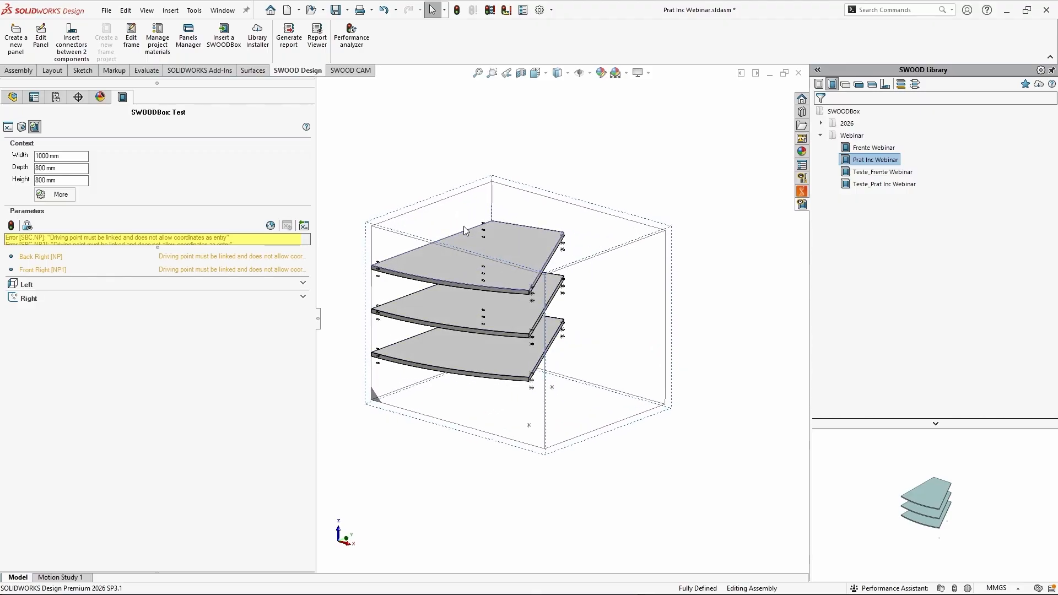
{"action": "left_click", "coordinate": [335, 10]}
{"action": "left_click", "coordinate": [221, 172]}
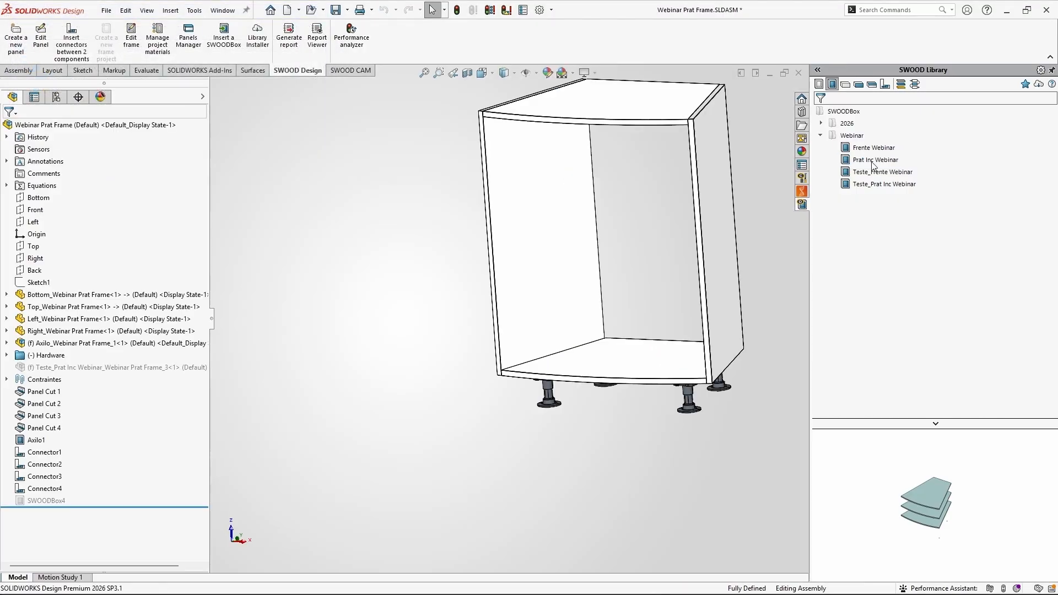
Insert the Prat Inc Webinar SWOODBox from the library into the inner space of the angled frame
{"action": "left_click", "coordinate": [873, 163]}
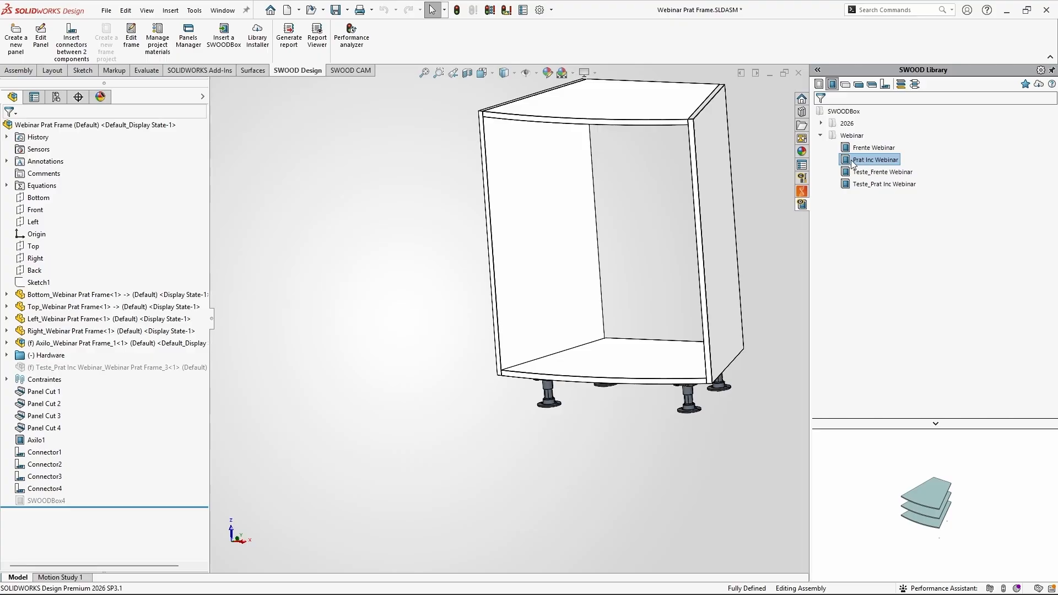
{"action": "right_click", "coordinate": [852, 160]}
{"action": "left_click", "coordinate": [878, 271]}
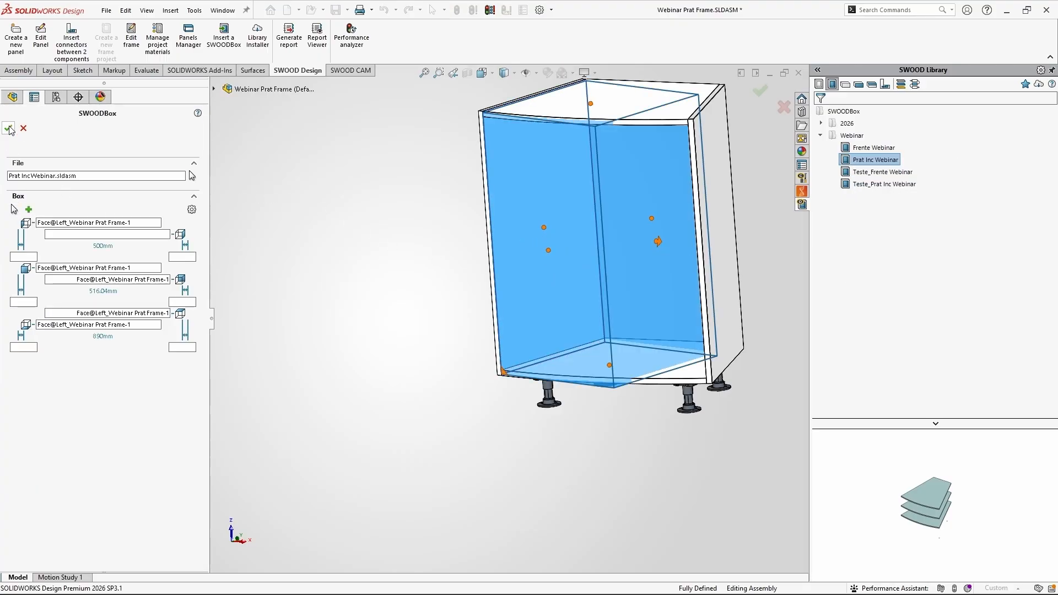
{"action": "left_click", "coordinate": [649, 347]}
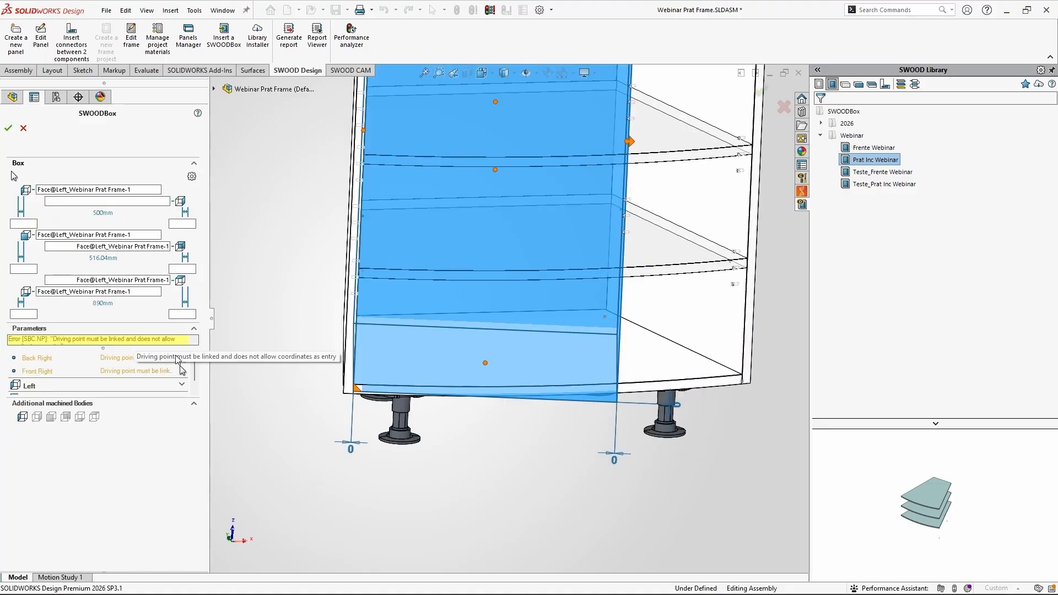
Link the Back Right and Front Right driving points to the bottom panel's inner back right and front right corner vertices
{"action": "left_click", "coordinate": [137, 358]}
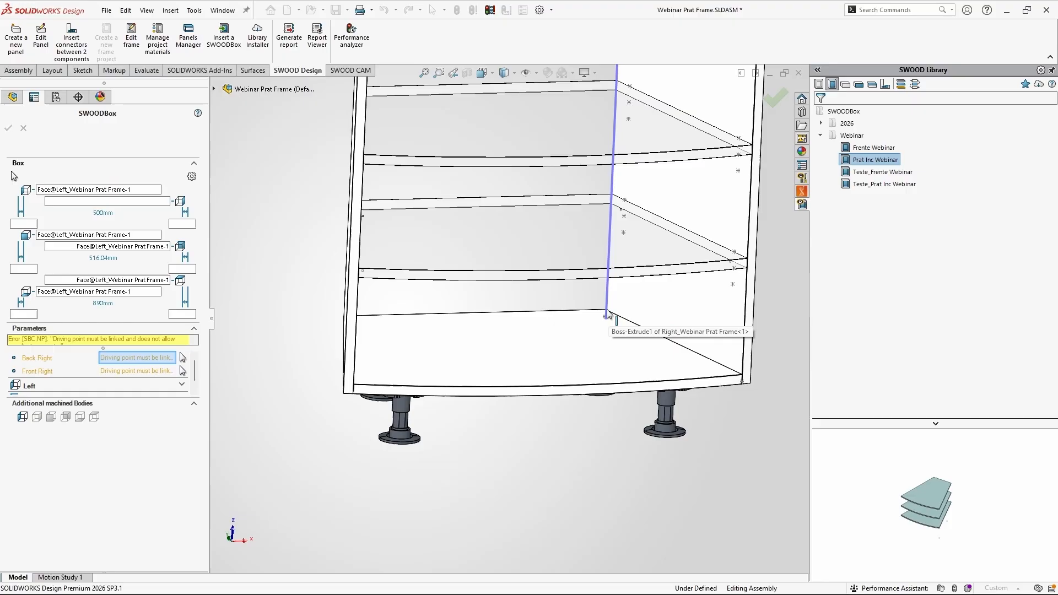
{"action": "left_click", "coordinate": [606, 310]}
{"action": "left_click", "coordinate": [741, 377]}
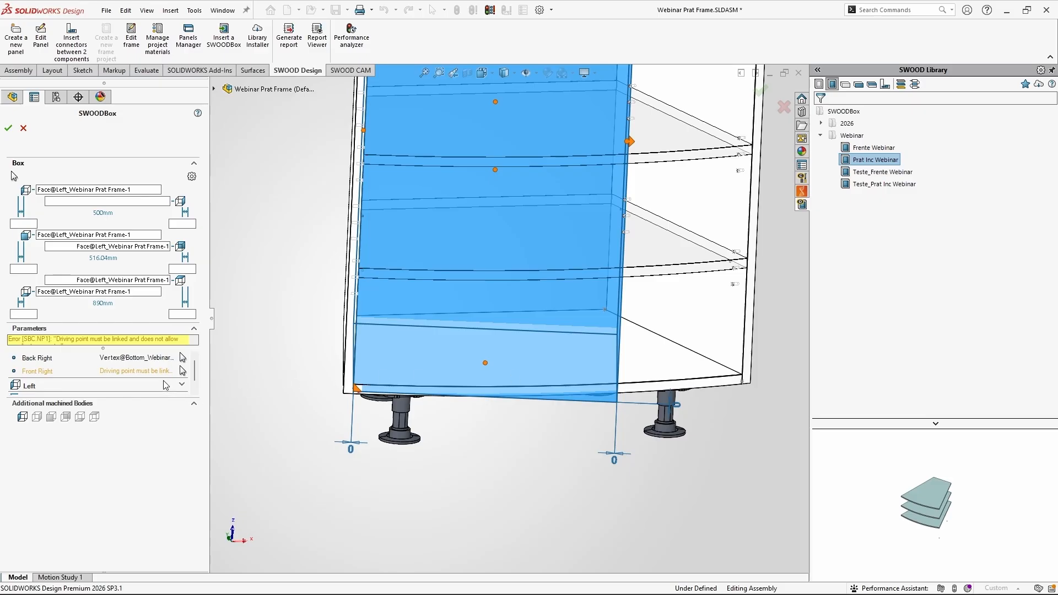
{"action": "left_click", "coordinate": [165, 371]}
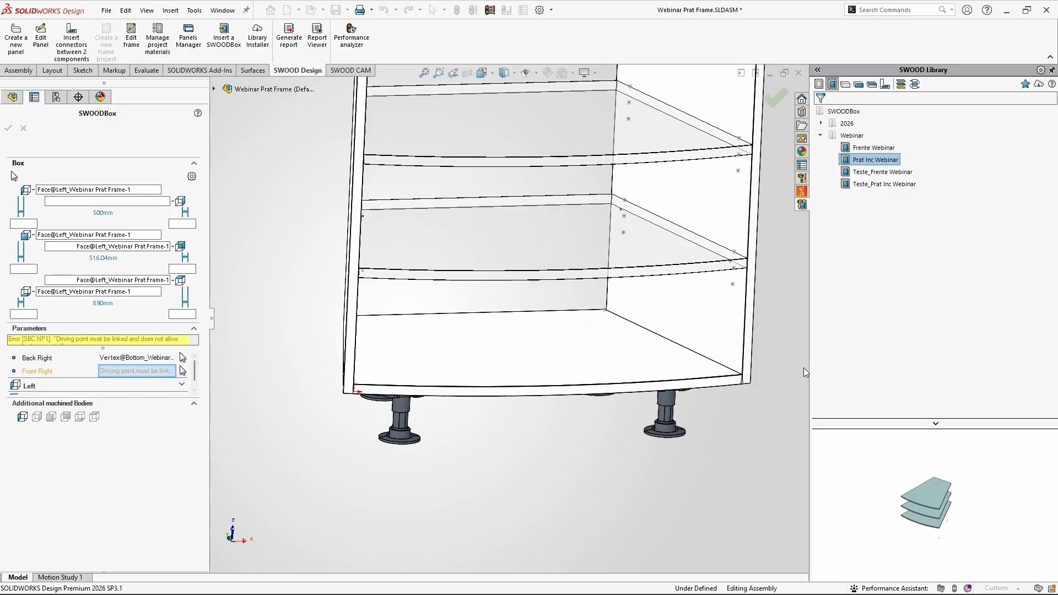
{"action": "left_click", "coordinate": [742, 380]}
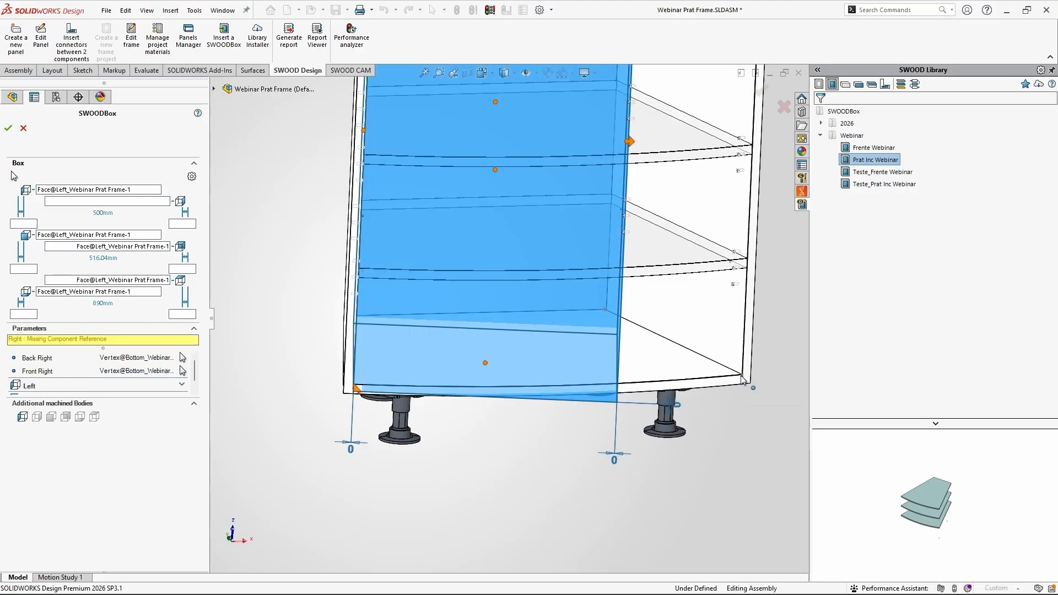
{"action": "scroll", "coordinate": [43, 385], "scroll_direction": "down", "scroll_amount": 1}
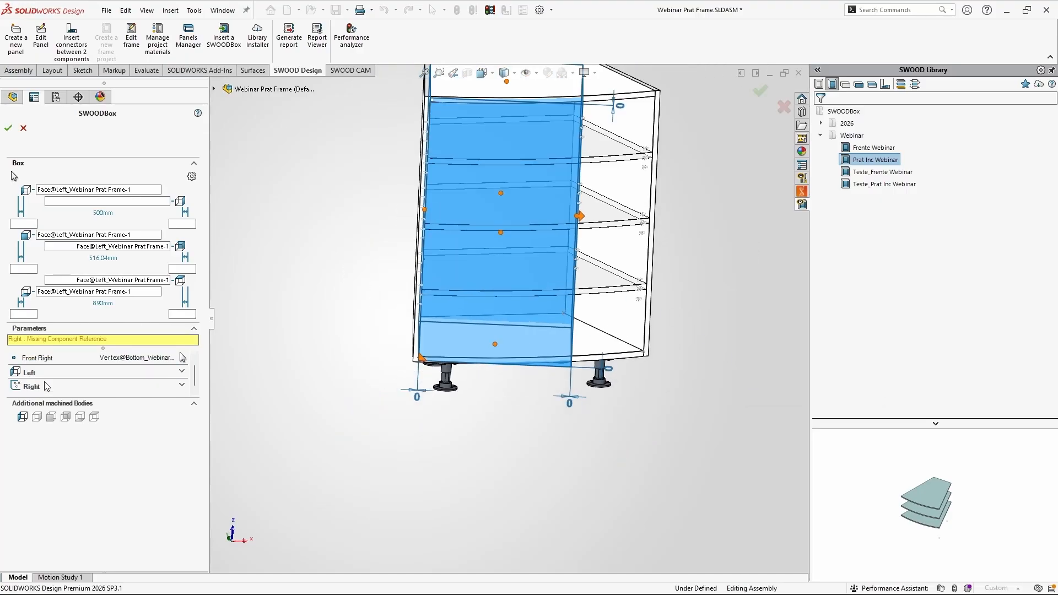
Reference the frame's right panel as the component of the Right machining and confirm the SWOODBox insertion
{"action": "scroll", "coordinate": [67, 389], "scroll_direction": "down", "scroll_amount": 3}
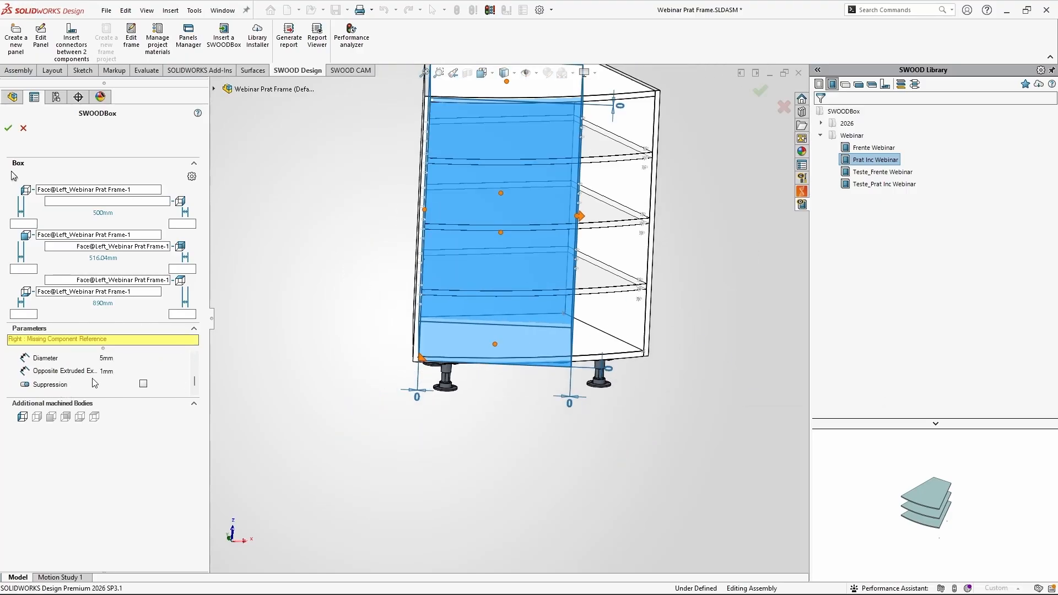
{"action": "scroll", "coordinate": [95, 384], "scroll_direction": "up", "scroll_amount": 1}
{"action": "left_click", "coordinate": [113, 372]}
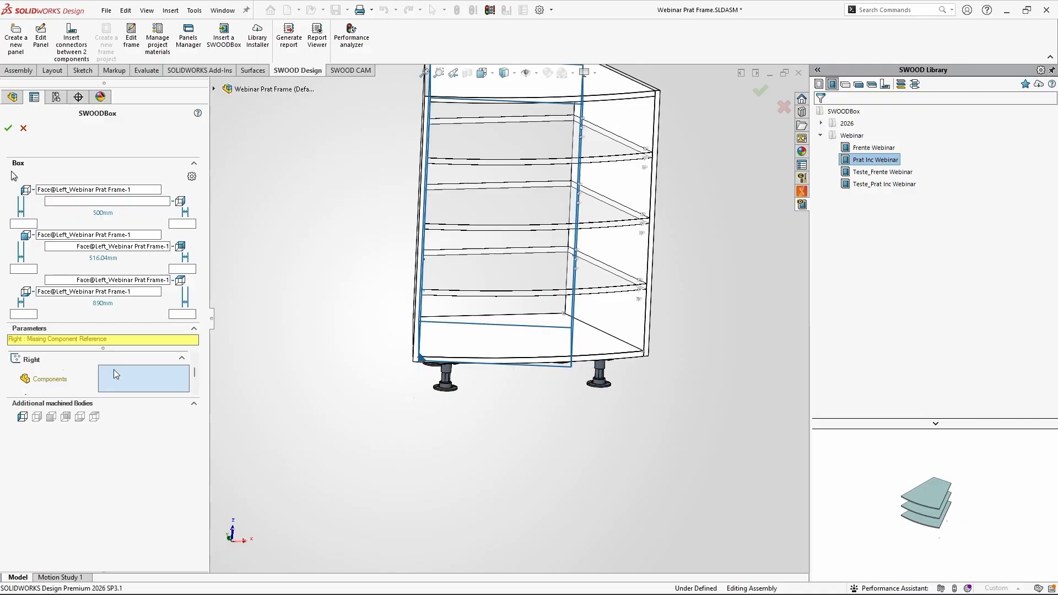
{"action": "left_click", "coordinate": [614, 236]}
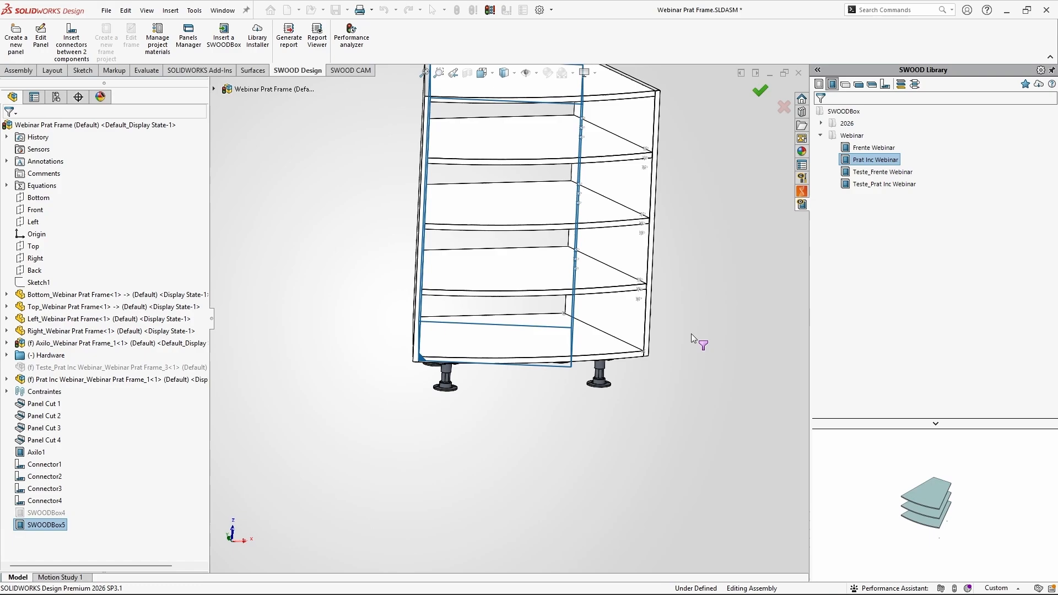
Examine the shelf drilling created by the box on the inner face of the frame's right panel
{"action": "scroll", "coordinate": [675, 319], "scroll_direction": "down", "scroll_amount": 5}
{"action": "scroll", "coordinate": [610, 293], "scroll_direction": "down", "scroll_amount": 5}
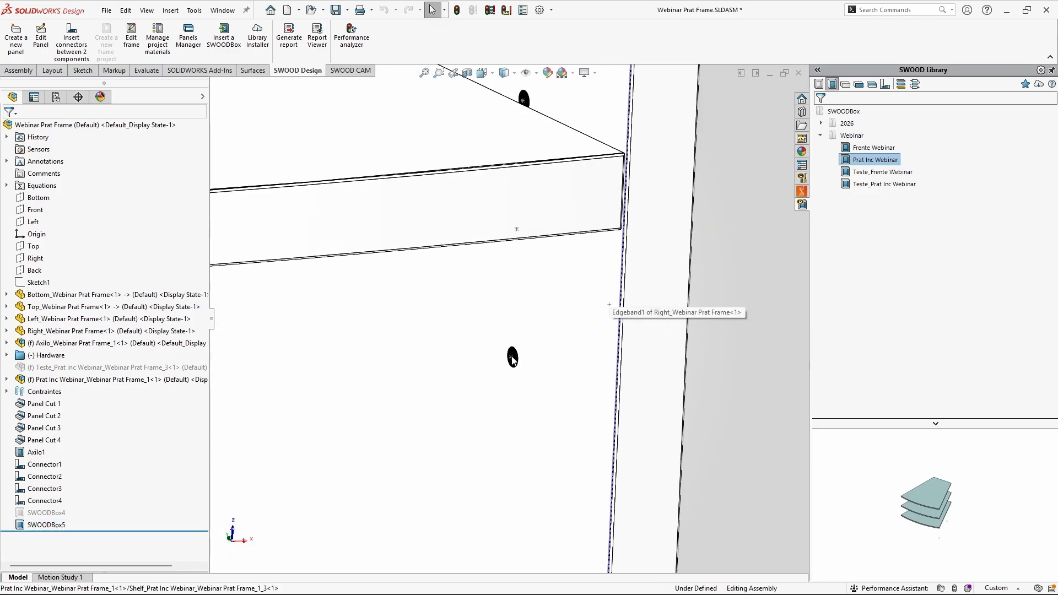
{"action": "left_click", "coordinate": [530, 356]}
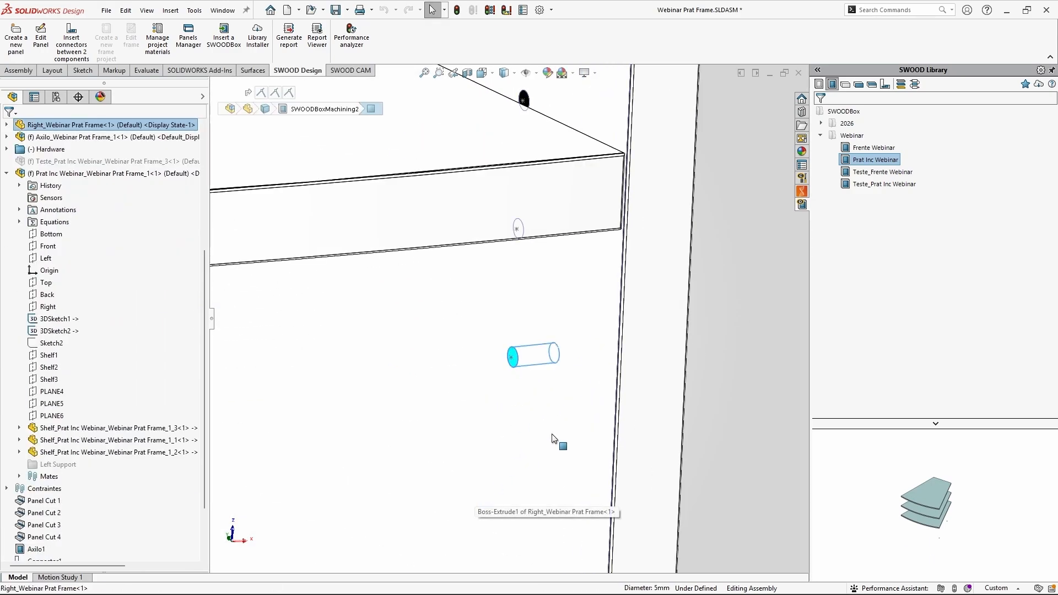
{"action": "scroll", "coordinate": [685, 363], "scroll_direction": "up", "scroll_amount": 8}
{"action": "left_click", "coordinate": [599, 251]}
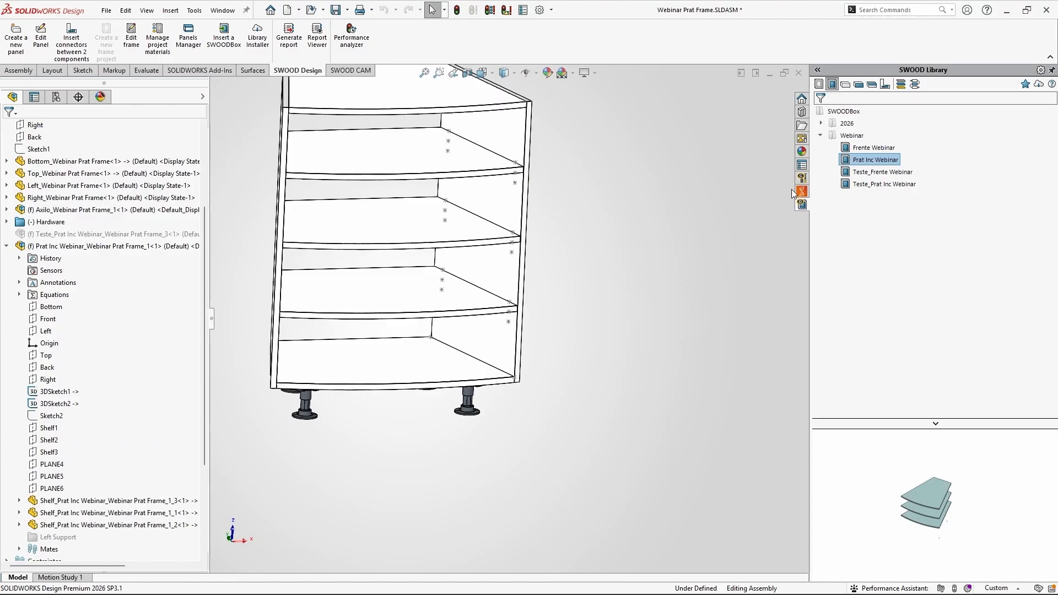
Open the Prat Inc Webinar SWOODBox from the library in its test mode and narrow its parameter area
{"action": "double_click", "coordinate": [875, 160]}
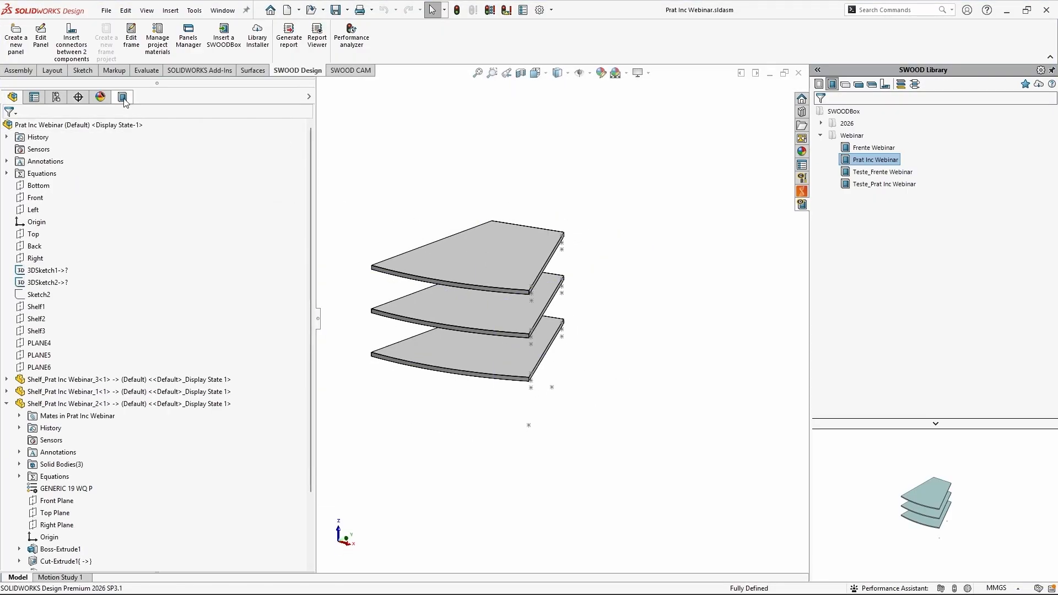
{"action": "left_click", "coordinate": [123, 99]}
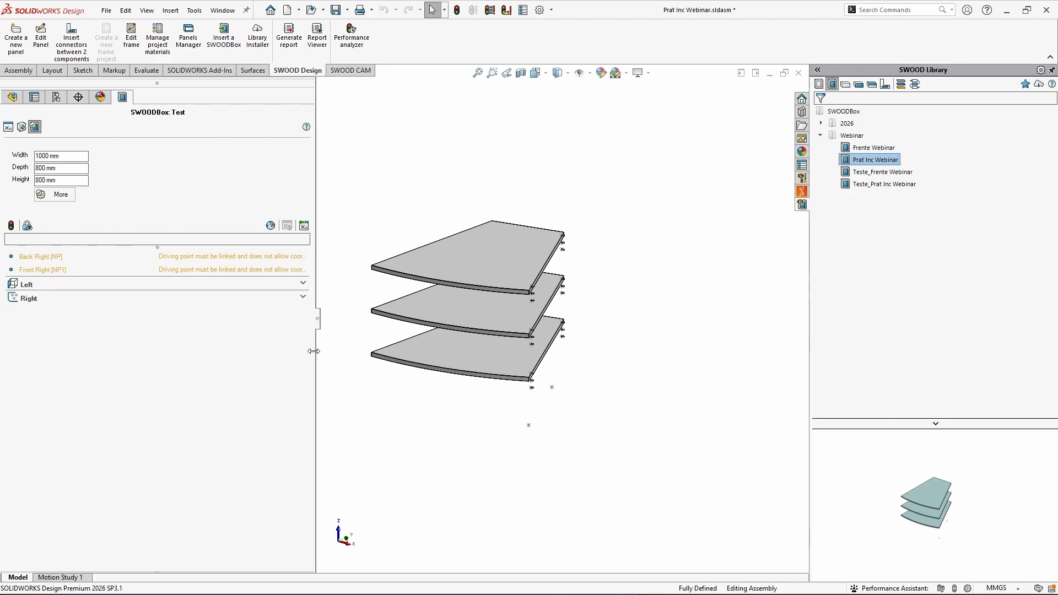
{"action": "left_click_drag", "start_coordinate": [318, 355], "coordinate": [270, 352]}
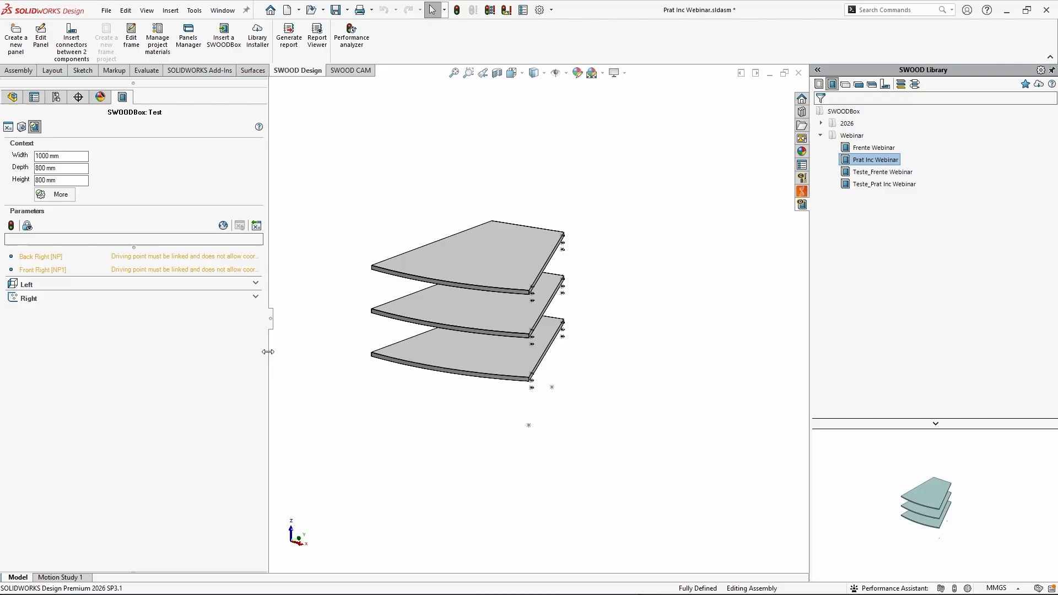
Export the box's translations with a Semi-Colon separator to Prat Inc Webinar.csv on the desktop
{"action": "left_click", "coordinate": [223, 226]}
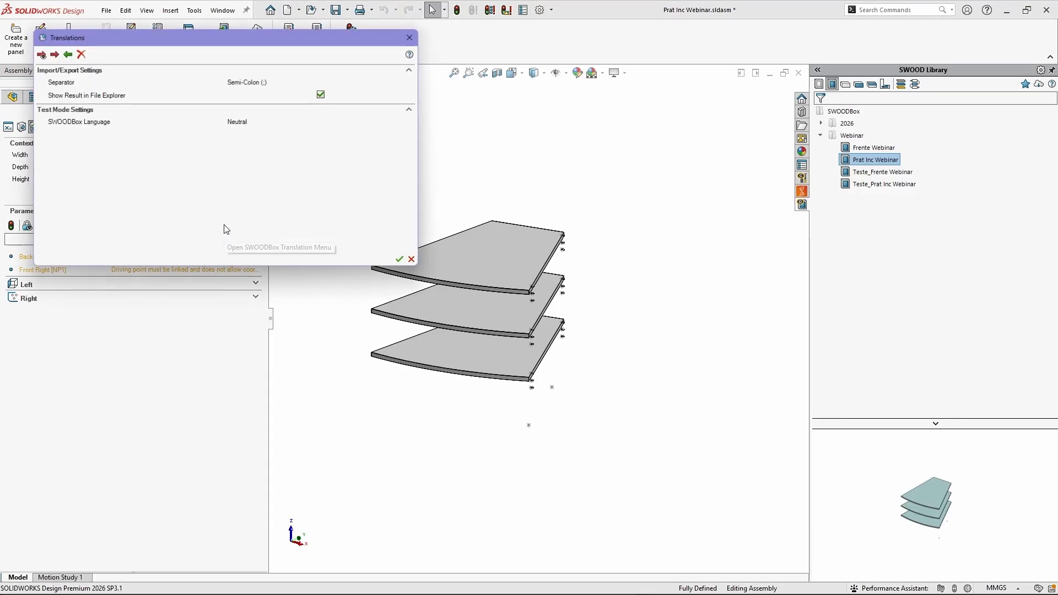
{"action": "left_click", "coordinate": [249, 82]}
{"action": "left_click", "coordinate": [250, 82]}
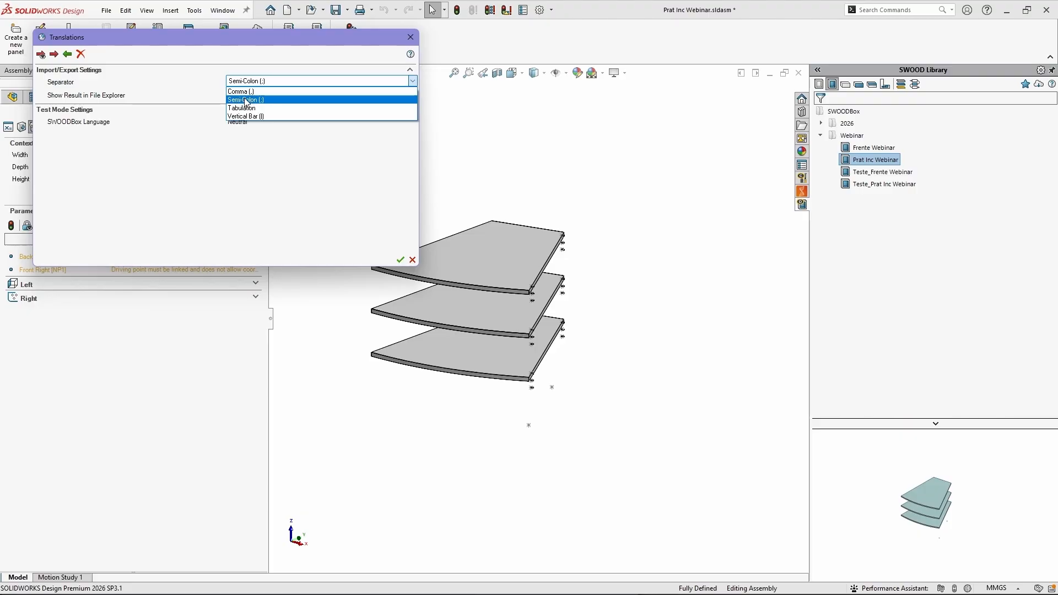
{"action": "left_click", "coordinate": [246, 100]}
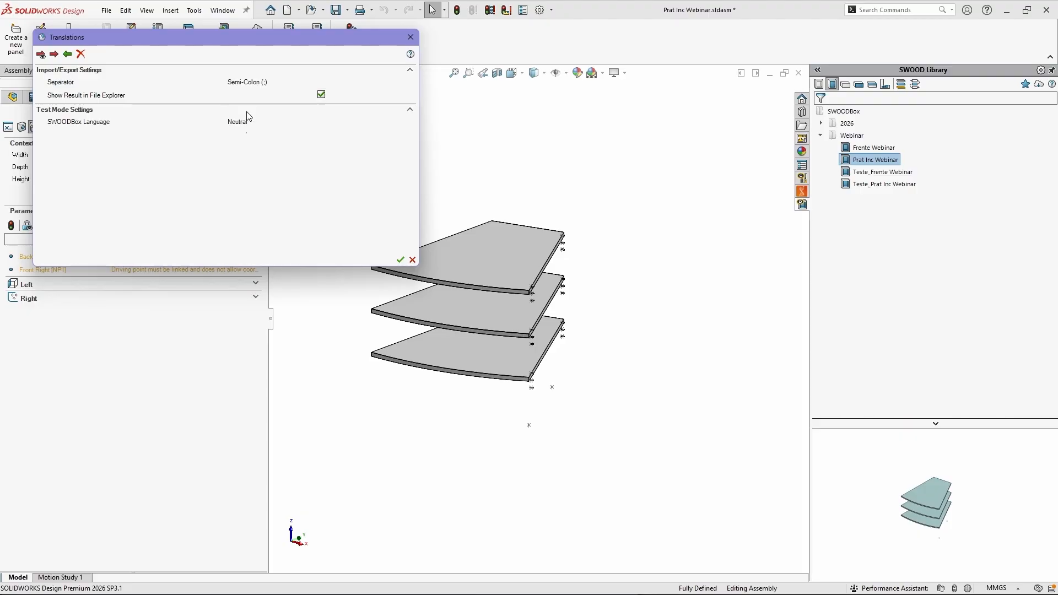
{"action": "left_click", "coordinate": [42, 54]}
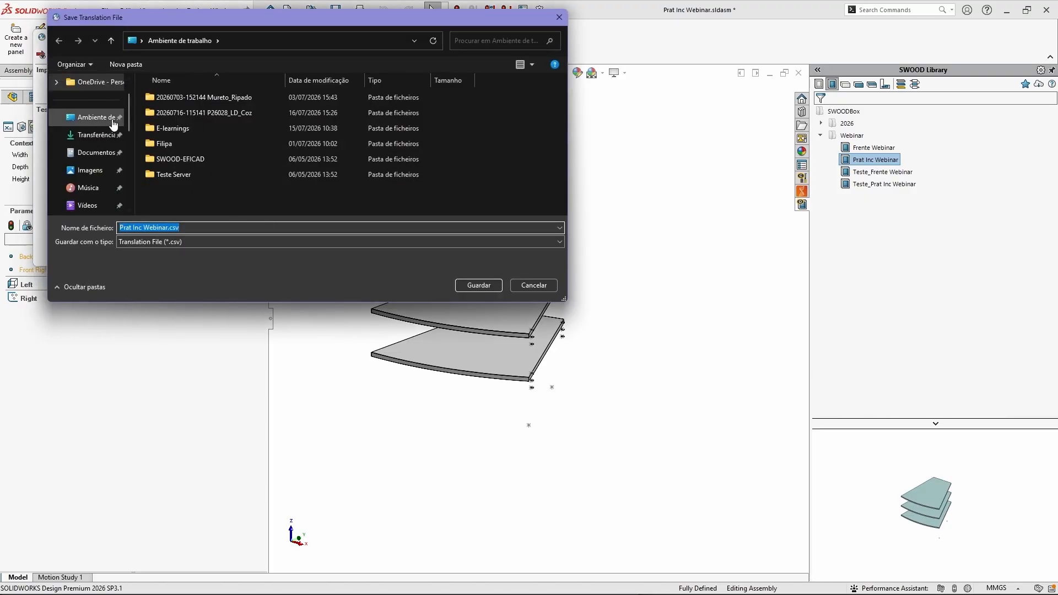
{"action": "left_click", "coordinate": [479, 285]}
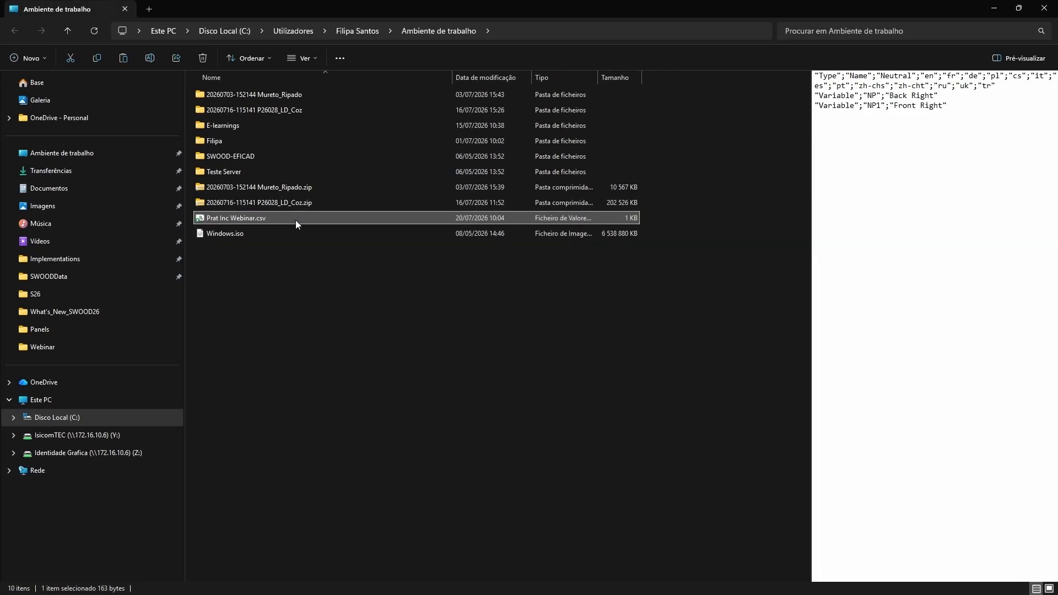
Open Prat Inc Webinar.csv in Excel, fit all columns to their contents and widen the pt language column
{"action": "double_click", "coordinate": [296, 220]}
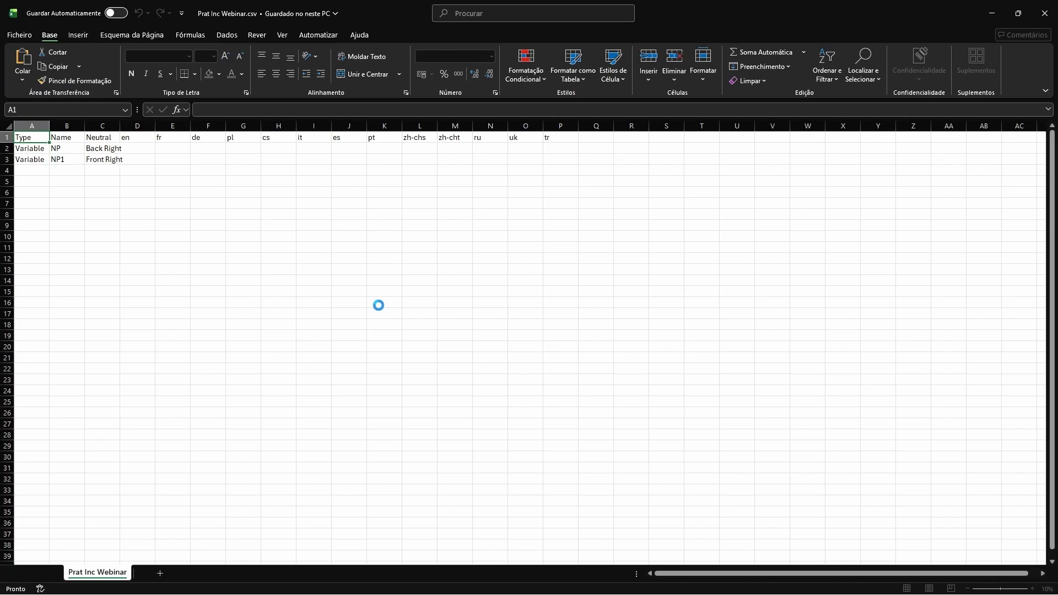
{"action": "left_click", "coordinate": [8, 143]}
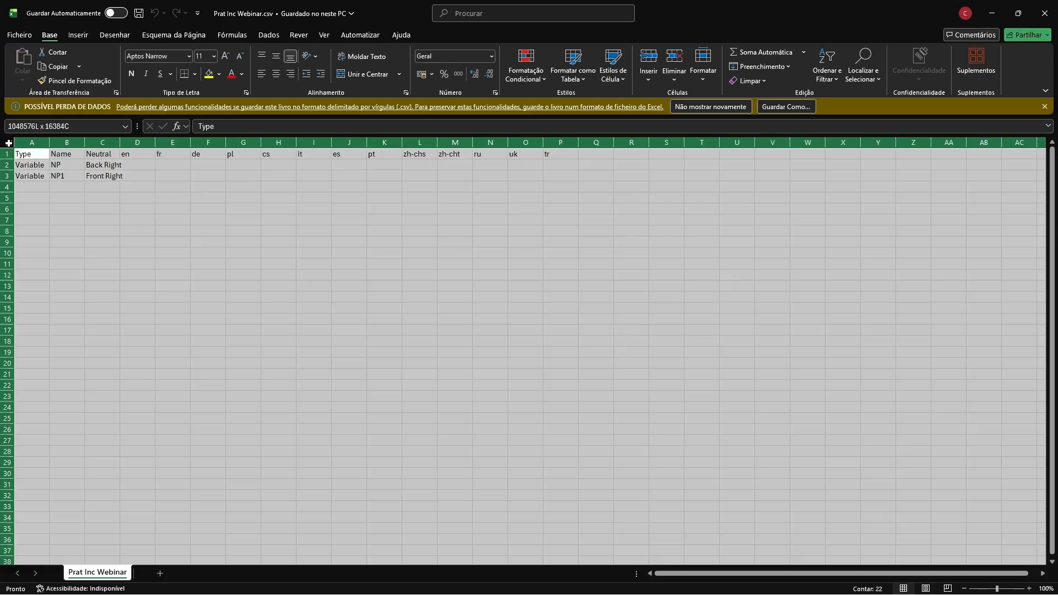
{"action": "double_click", "coordinate": [49, 142]}
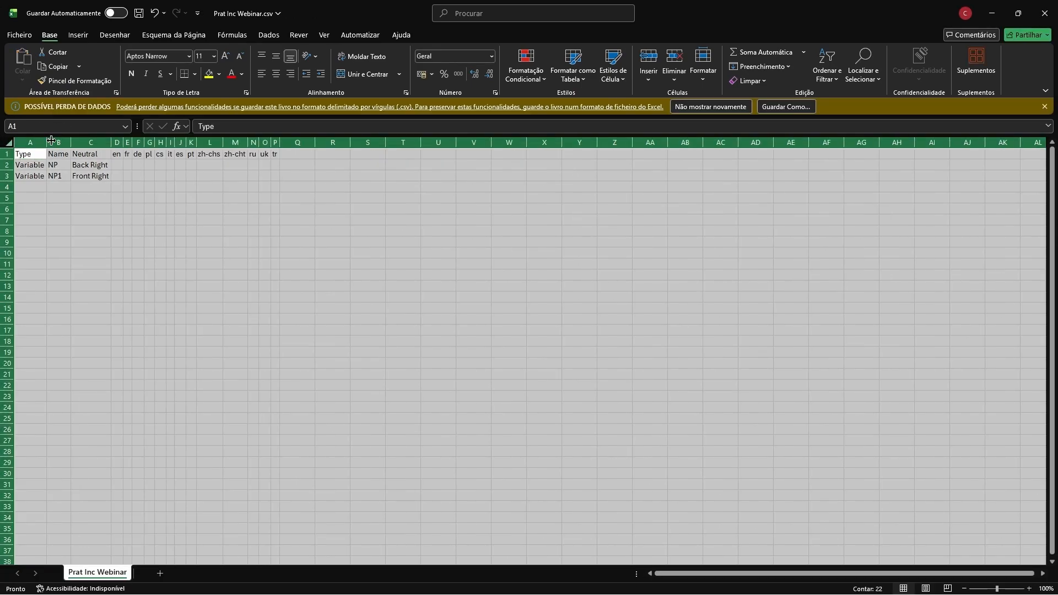
{"action": "left_click", "coordinate": [169, 208]}
{"action": "left_click", "coordinate": [118, 154]}
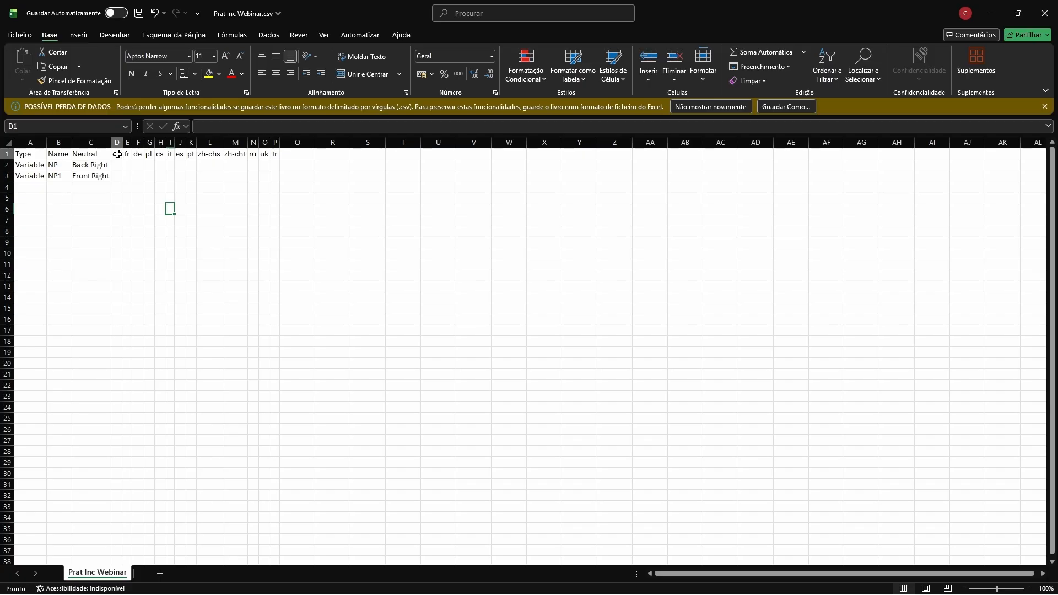
{"action": "left_click_drag", "start_coordinate": [117, 153], "coordinate": [275, 154]}
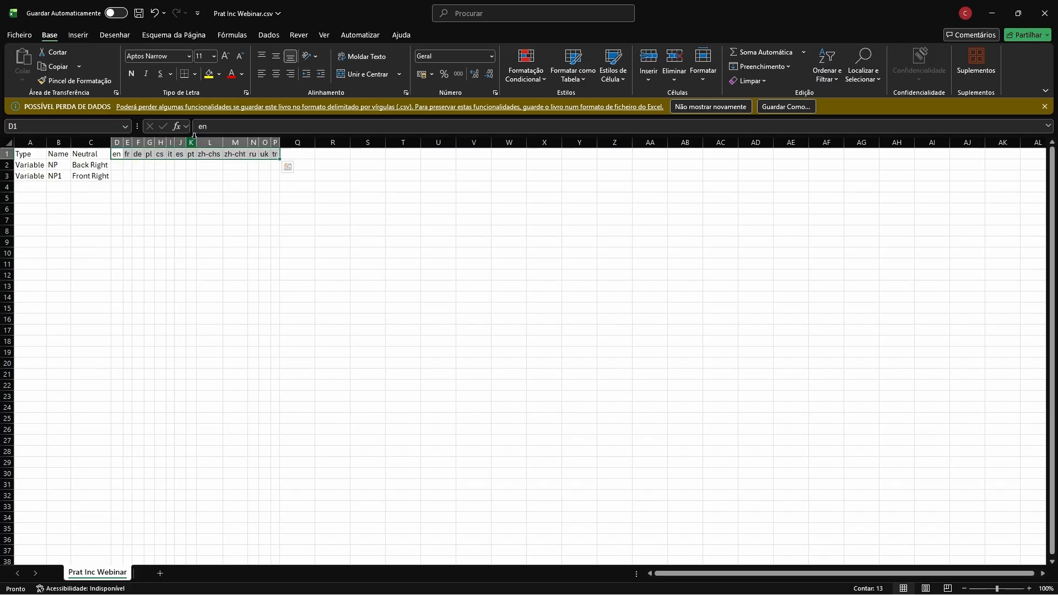
{"action": "left_click_drag", "start_coordinate": [197, 142], "coordinate": [217, 150]}
Enter the pt translations "Posterior Drt" for Back Right and "Frente Drt" for Front Right
{"action": "left_click", "coordinate": [213, 165]}
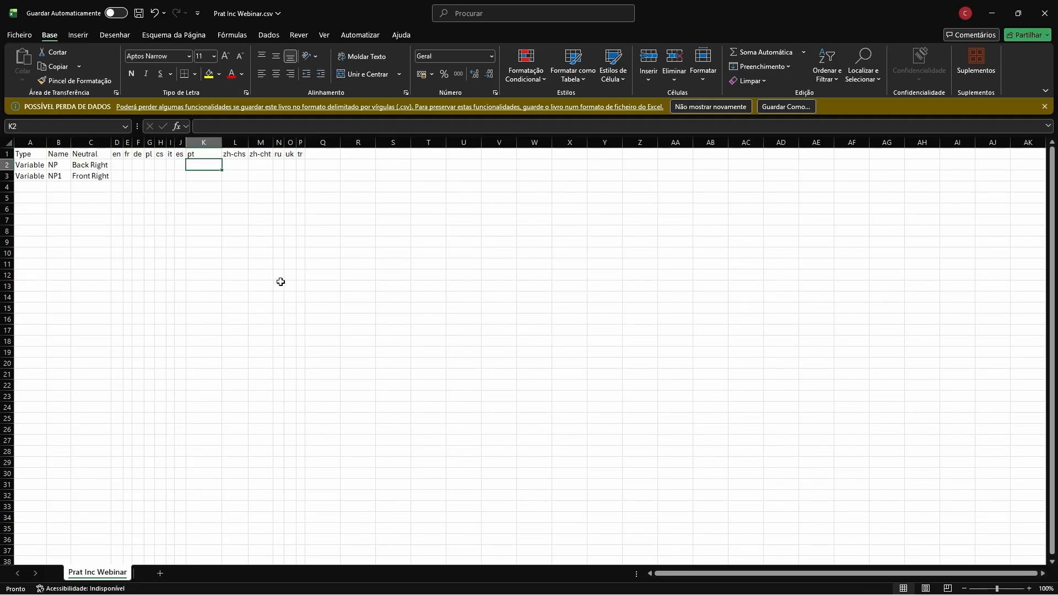
{"action": "type", "text": "Po"}
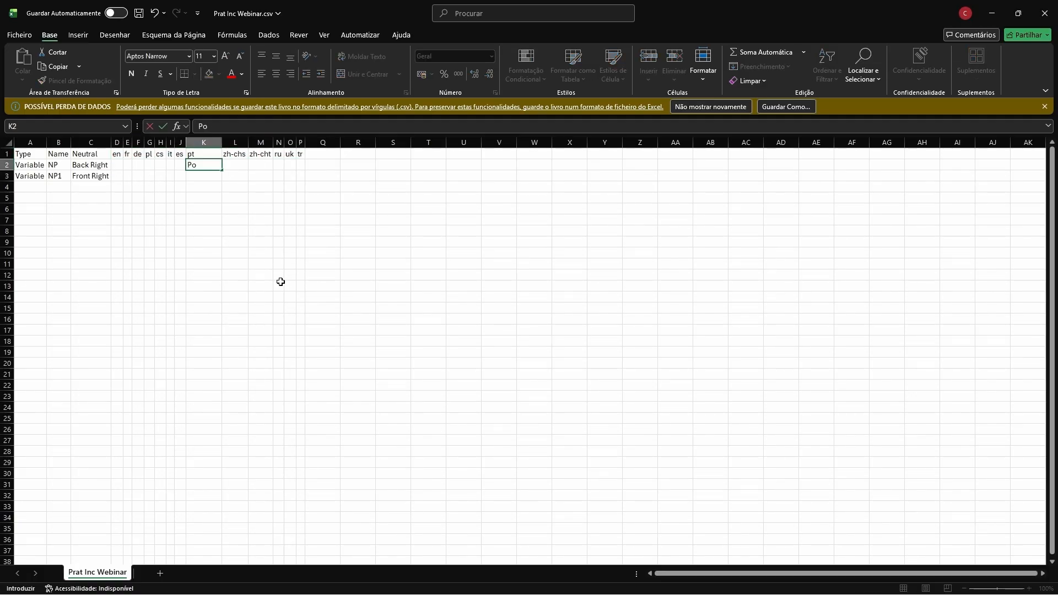
{"action": "type", "text": "sterior Drt"}
{"action": "key", "text": "Return"}
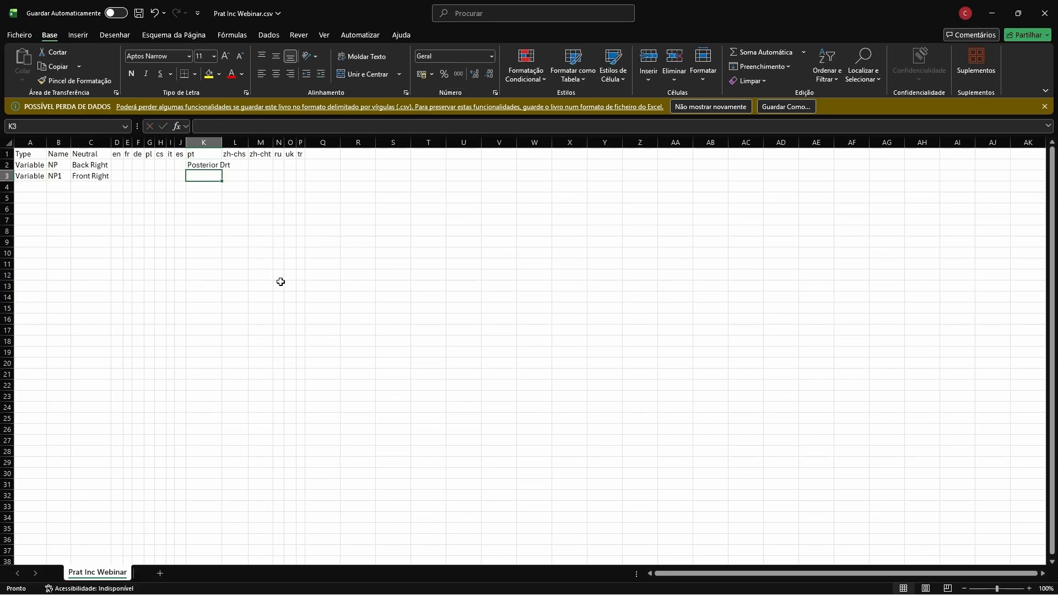
{"action": "type", "text": "Fren"}
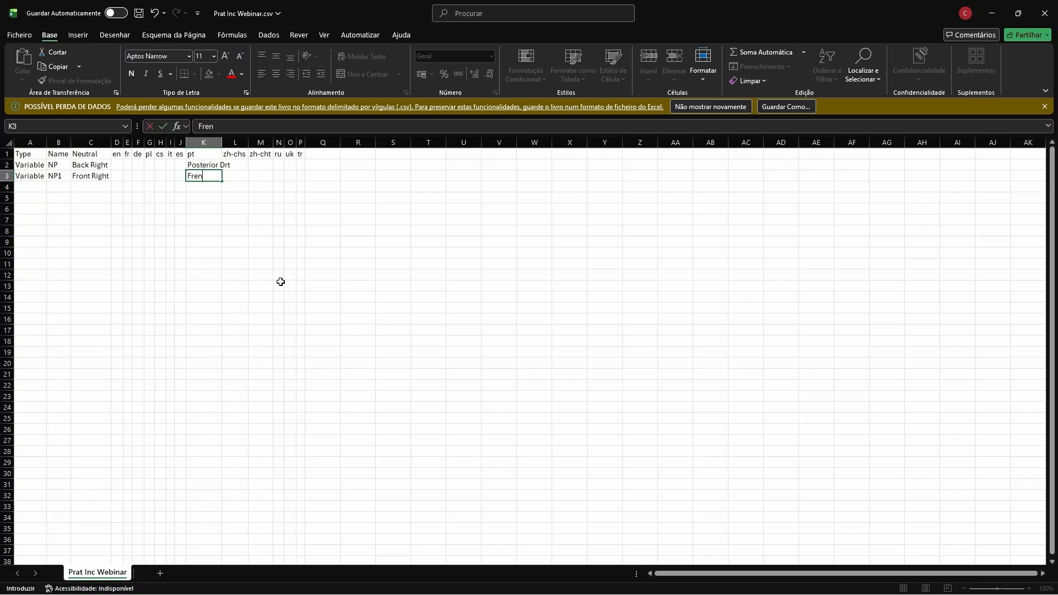
{"action": "type", "text": "te DRt"}
{"action": "left_click", "coordinate": [281, 281]}
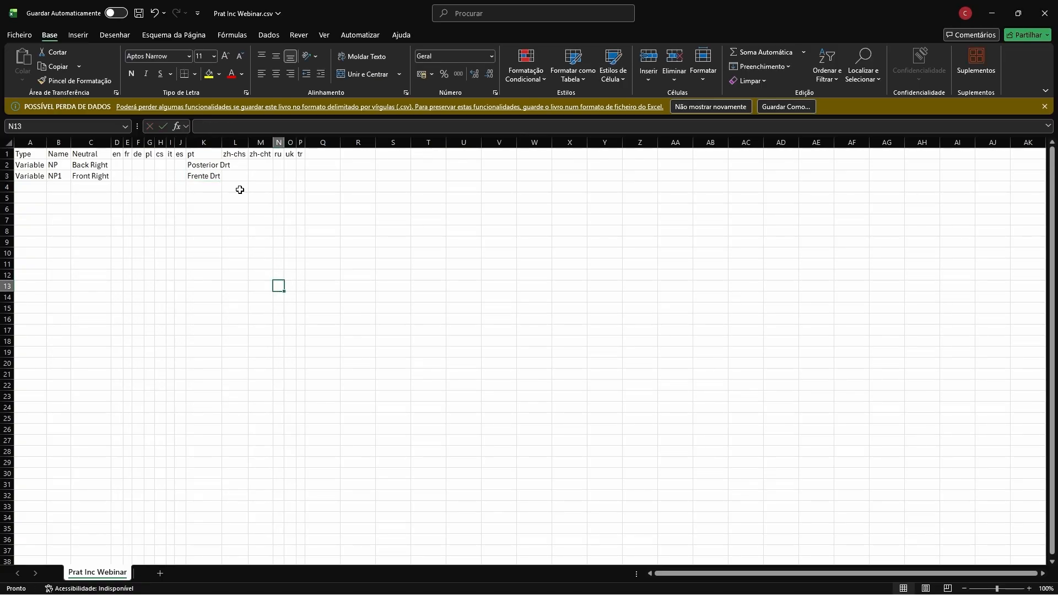
Save the translation CSV, close Excel and return to the SWOODBox translations in SOLIDWORKS
{"action": "left_click", "coordinate": [139, 12]}
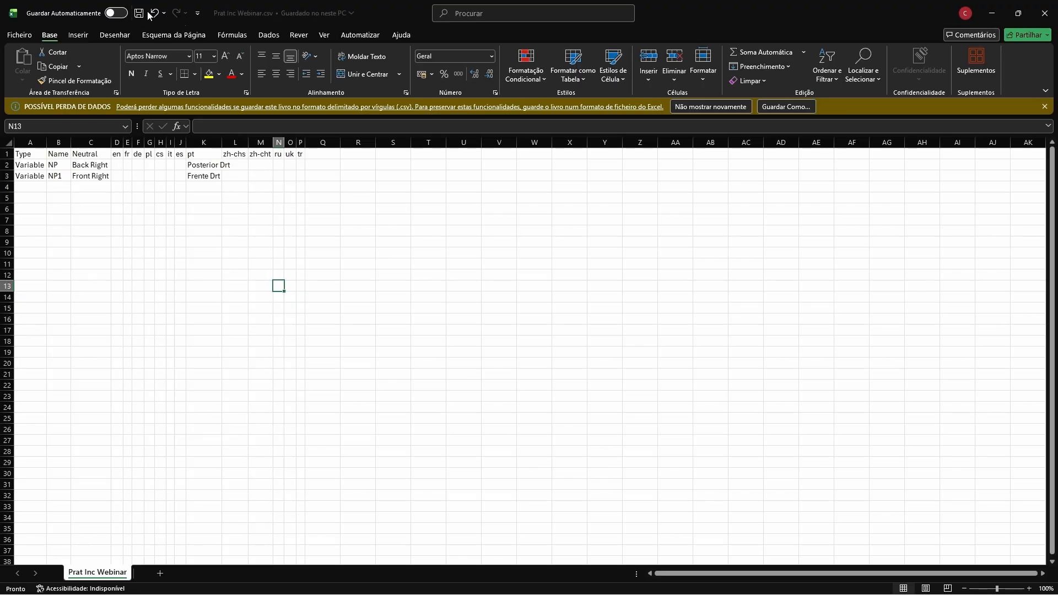
{"action": "left_click", "coordinate": [1044, 13]}
{"action": "left_click", "coordinate": [995, 8]}
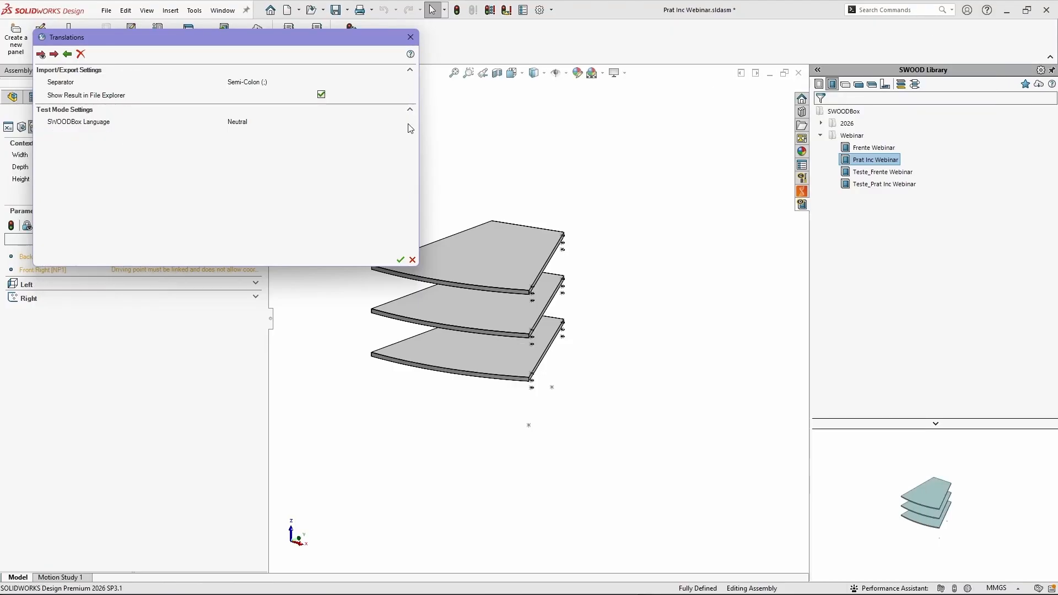
Import Prat Inc Webinar.csv into the box's translations, with Portugese-Brazilian as the SWOODBox test language, and confirm
{"action": "left_click", "coordinate": [67, 54]}
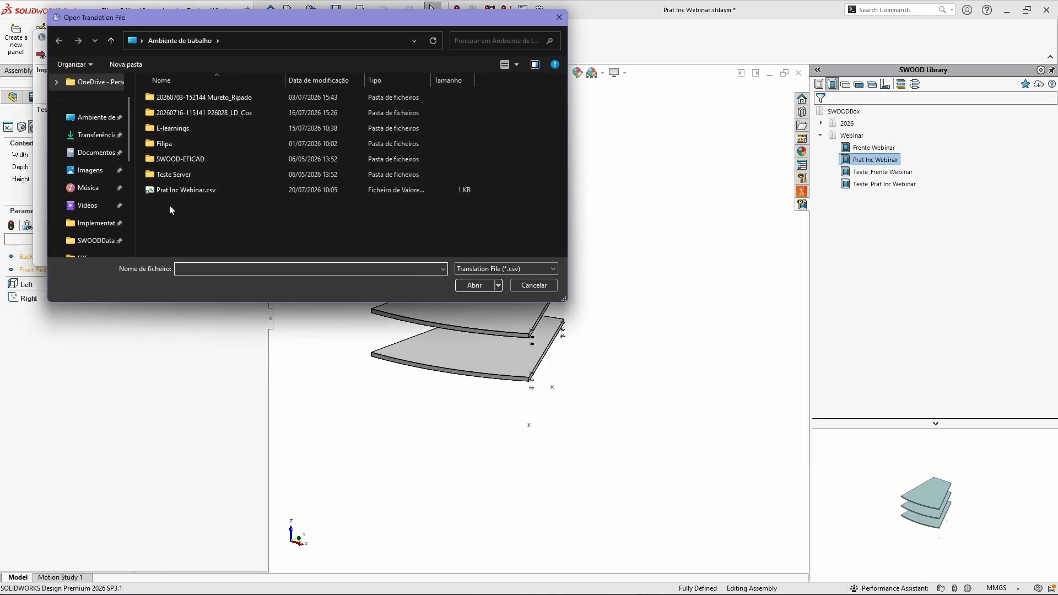
{"action": "double_click", "coordinate": [169, 193]}
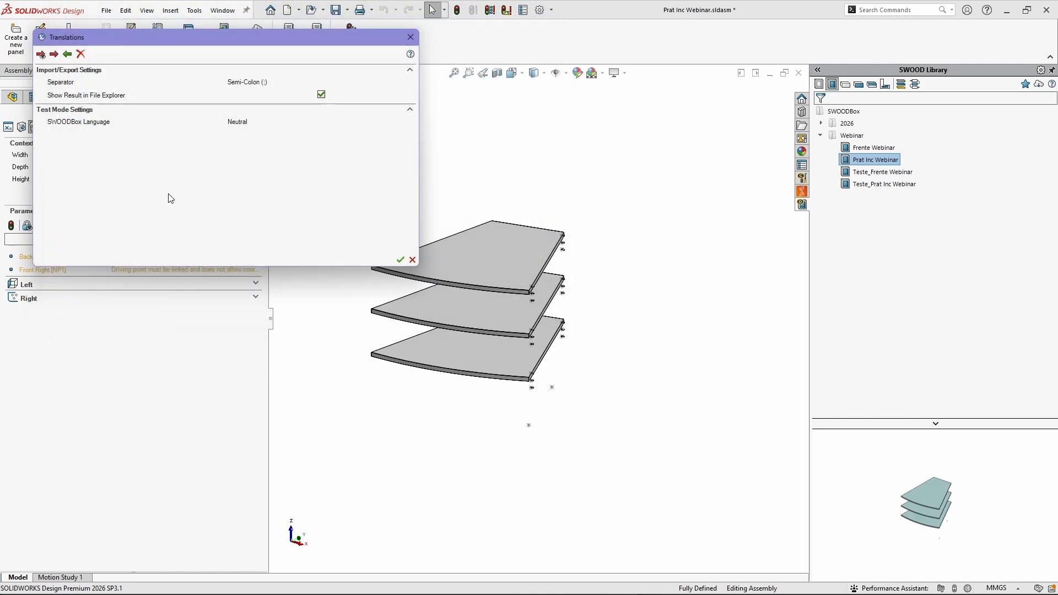
{"action": "left_click", "coordinate": [249, 122]}
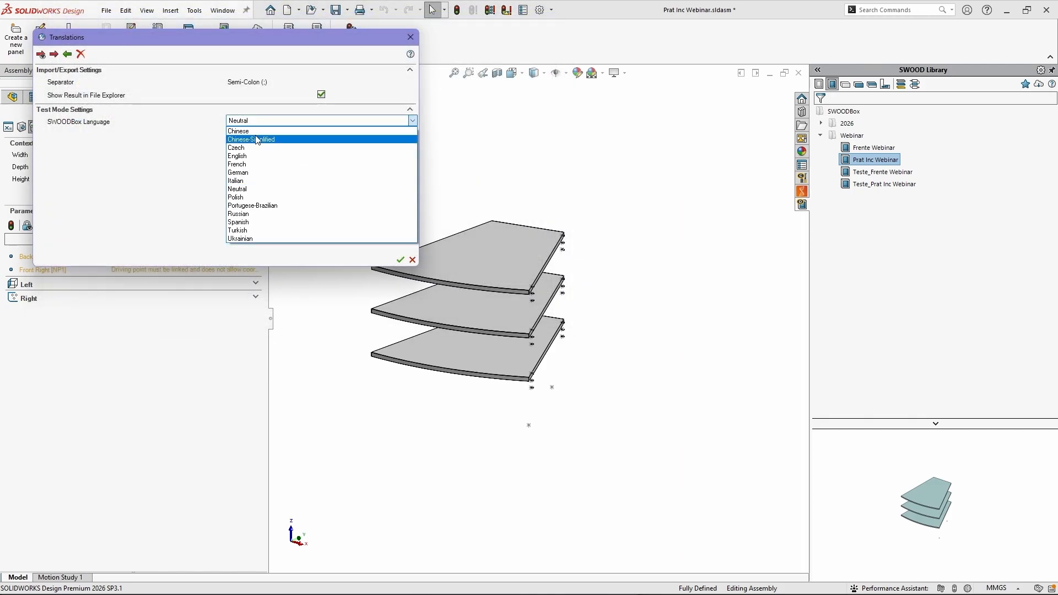
{"action": "left_click", "coordinate": [266, 206]}
{"action": "left_click", "coordinate": [66, 54]}
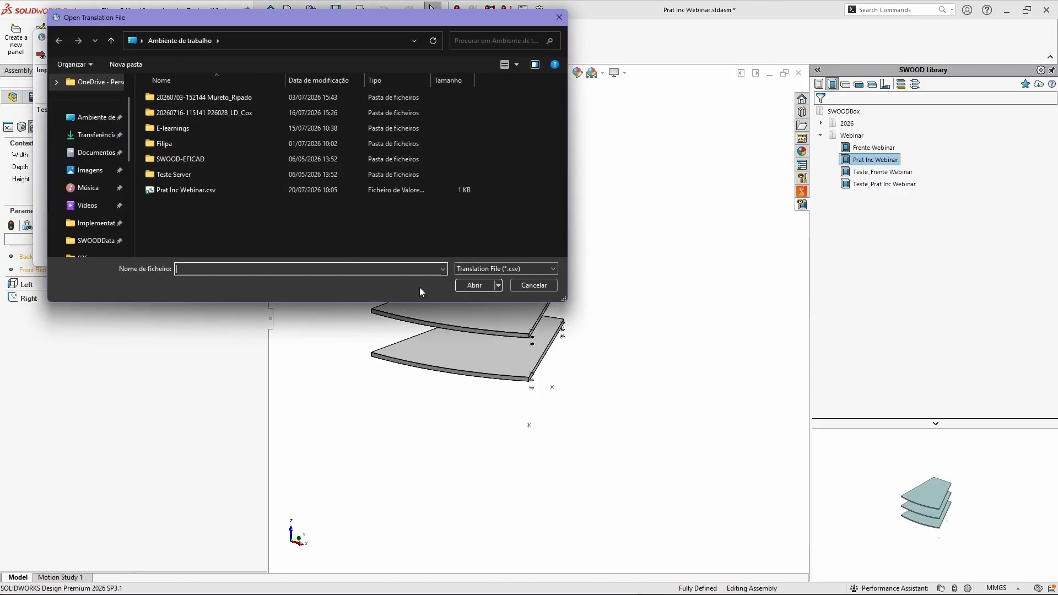
{"action": "double_click", "coordinate": [342, 190]}
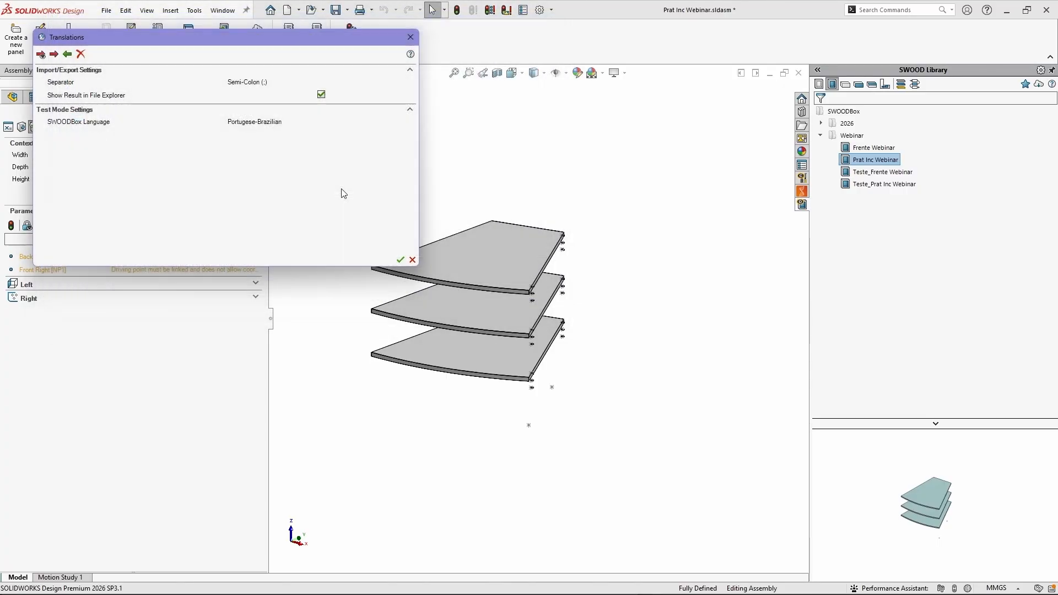
{"action": "left_click", "coordinate": [400, 259]}
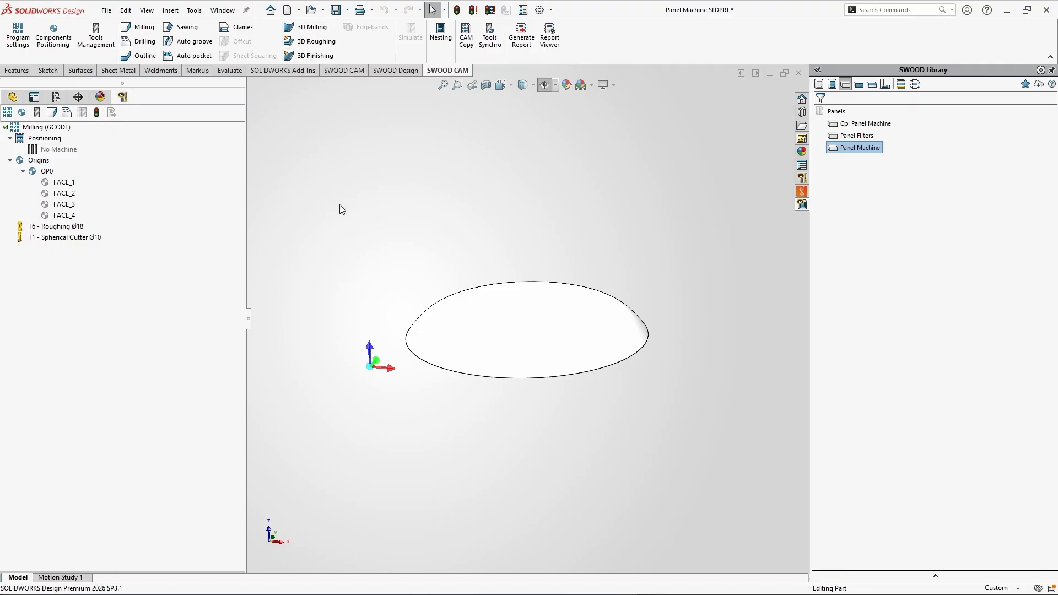
Review the Milling program of the Panel Machine part and its Roughing Ø18 and Spherical Cutter Ø10 tools
{"action": "left_click", "coordinate": [39, 129]}
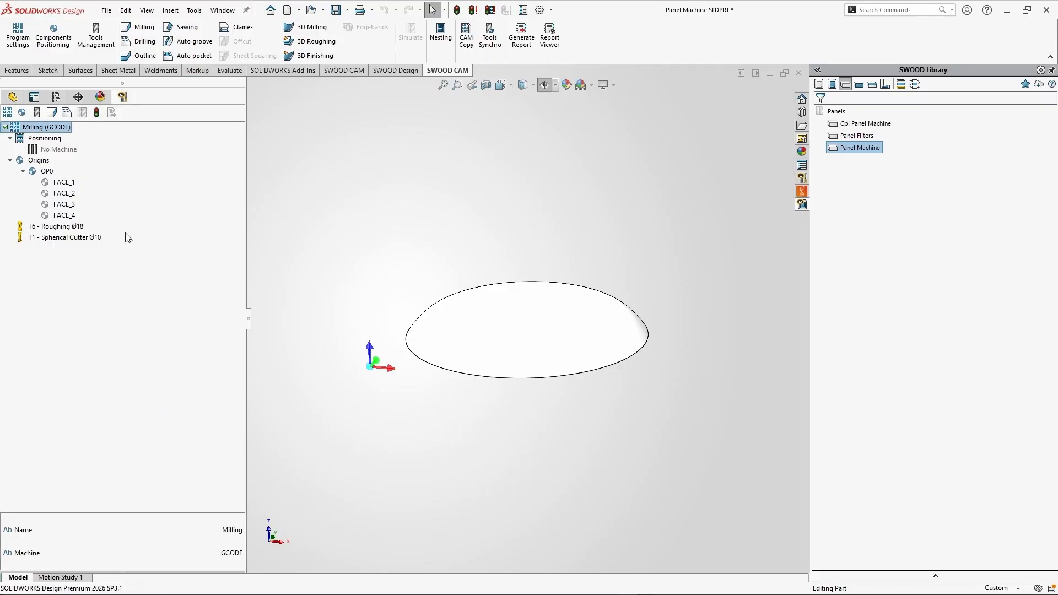
{"action": "left_click", "coordinate": [77, 227]}
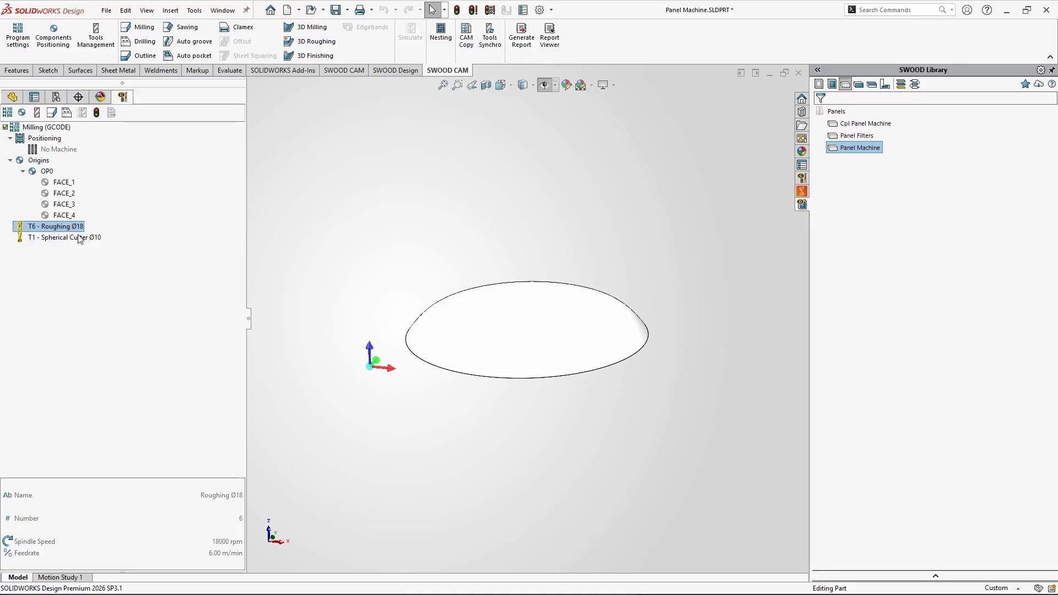
{"action": "left_click", "coordinate": [79, 238]}
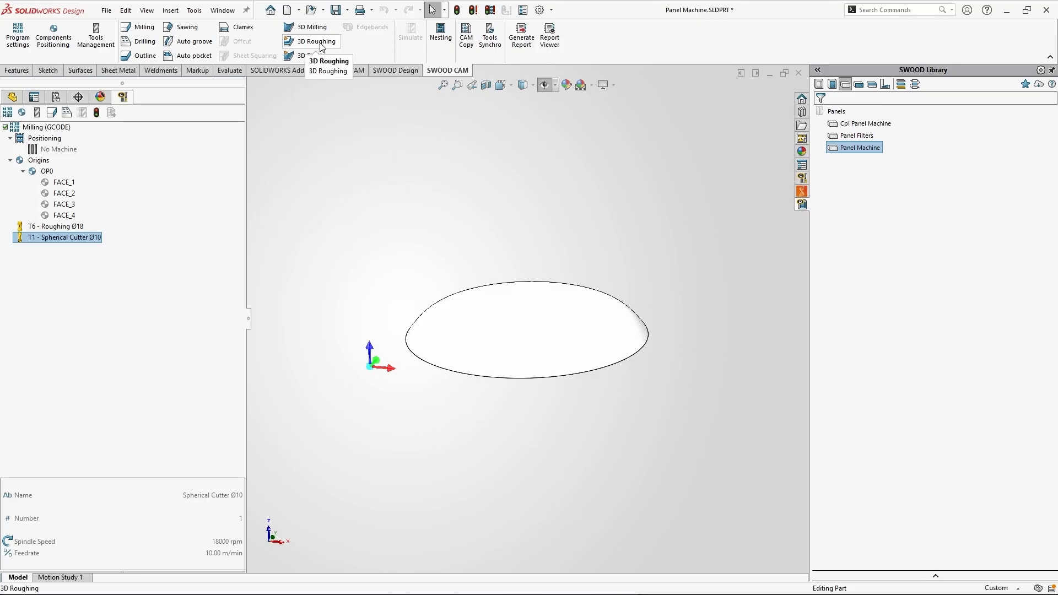
Inspect the domed panel's hidden edges in a see-through display style, and restore the shaded display with edges
{"action": "left_click", "coordinate": [570, 377]}
{"action": "left_click", "coordinate": [593, 428]}
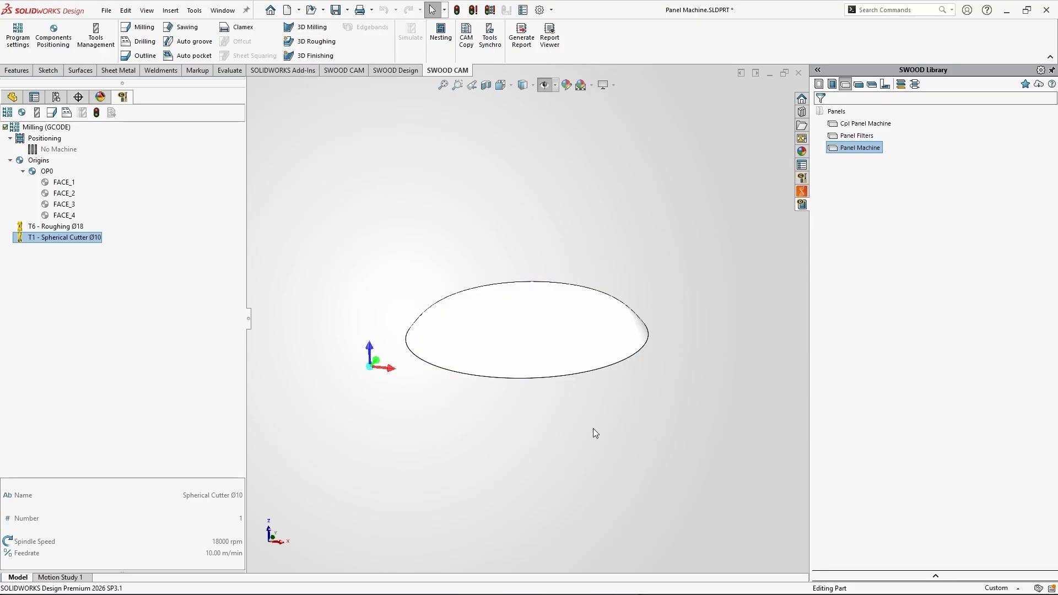
{"action": "mouse_move", "coordinate": [523, 85]}
{"action": "left_click", "coordinate": [526, 148]}
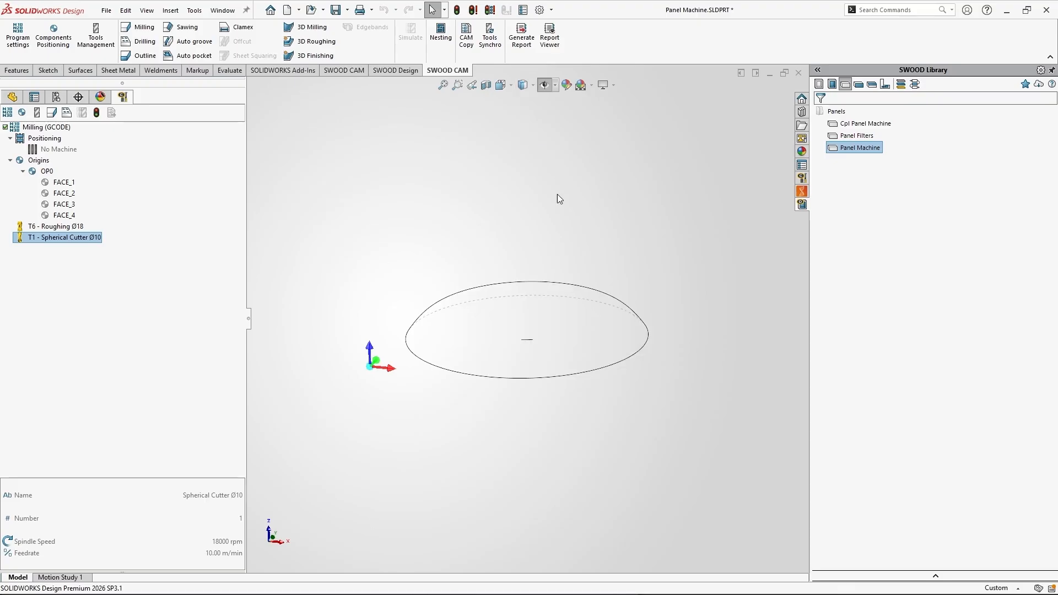
{"action": "middle_click_drag", "start_coordinate": [602, 273], "coordinate": [583, 300]}
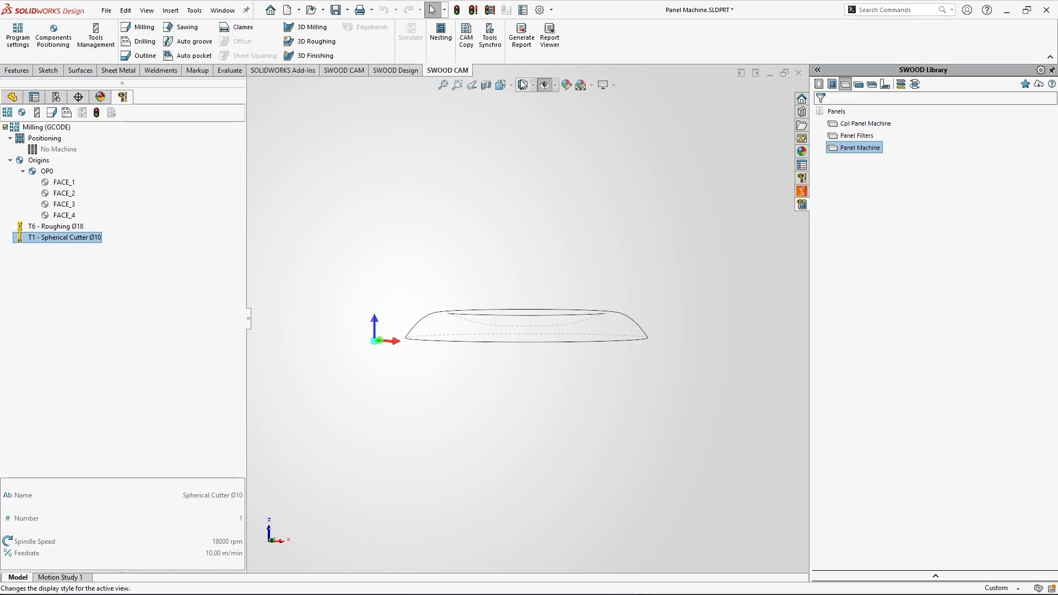
{"action": "left_click", "coordinate": [528, 98]}
{"action": "middle_click_drag", "start_coordinate": [430, 236], "coordinate": [611, 309]}
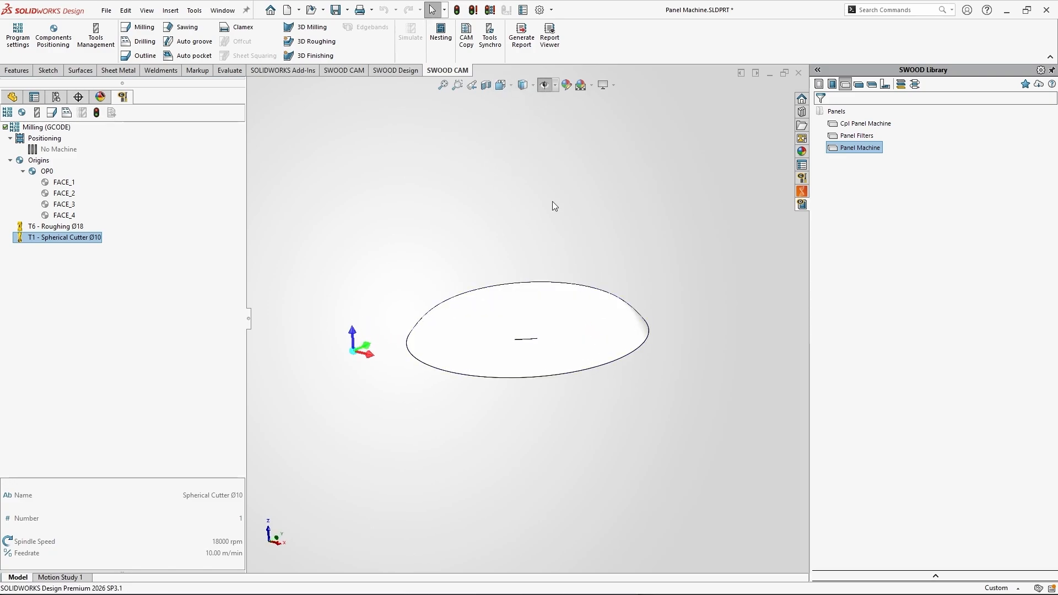
Create a 3D Roughing operation on the panel using the Roughing Ø18 tool
{"action": "left_click", "coordinate": [317, 55]}
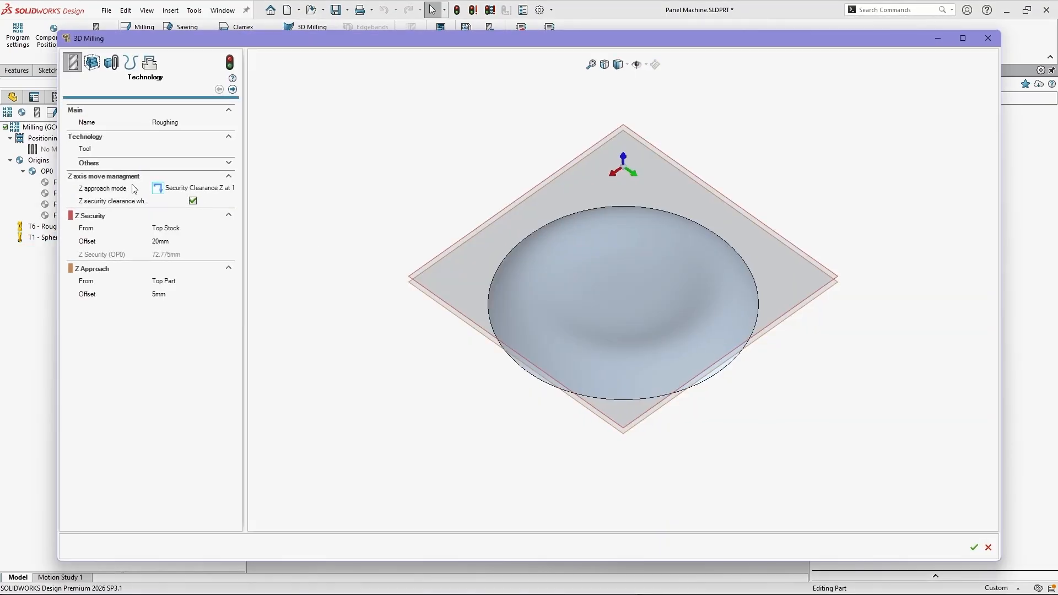
{"action": "left_click", "coordinate": [198, 149]}
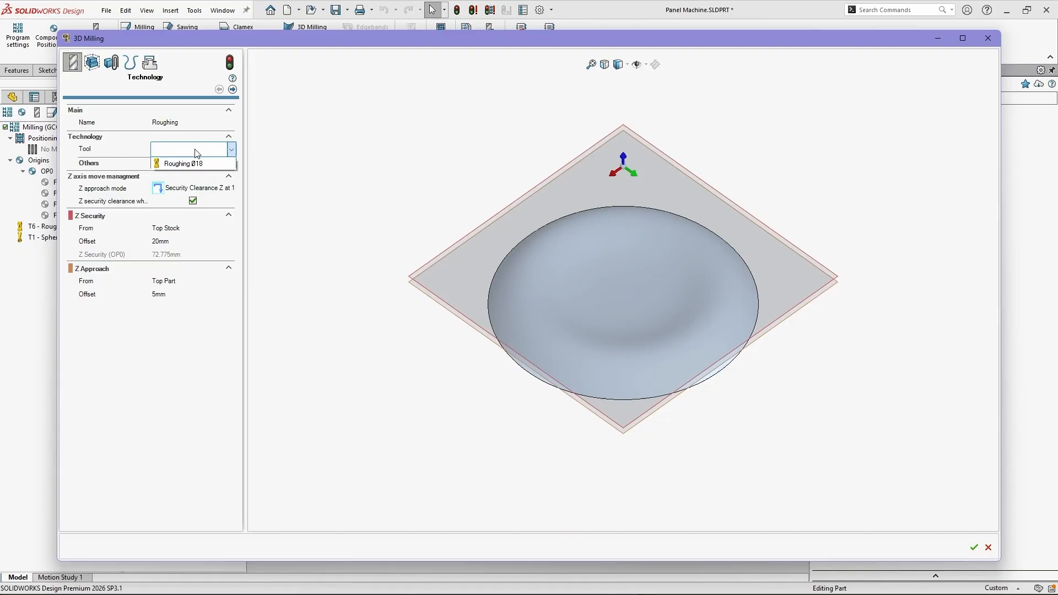
{"action": "left_click", "coordinate": [198, 164]}
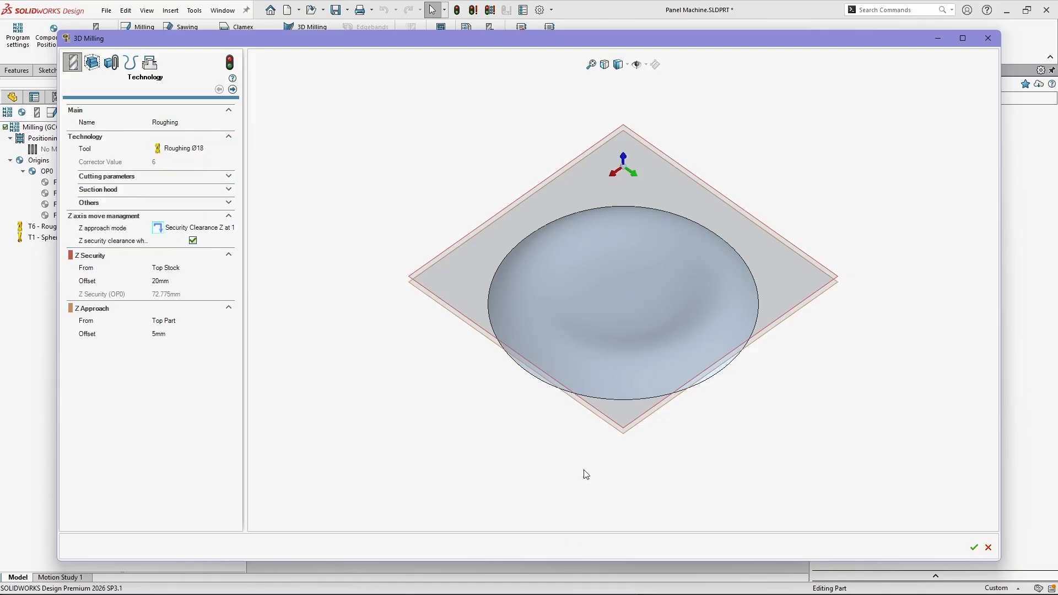
Reference the roughing's Z Security plane from Top Part and set the Z Approach offset to 10 mm
{"action": "middle_click_drag", "start_coordinate": [586, 475], "coordinate": [634, 406]}
{"action": "left_click", "coordinate": [184, 281]}
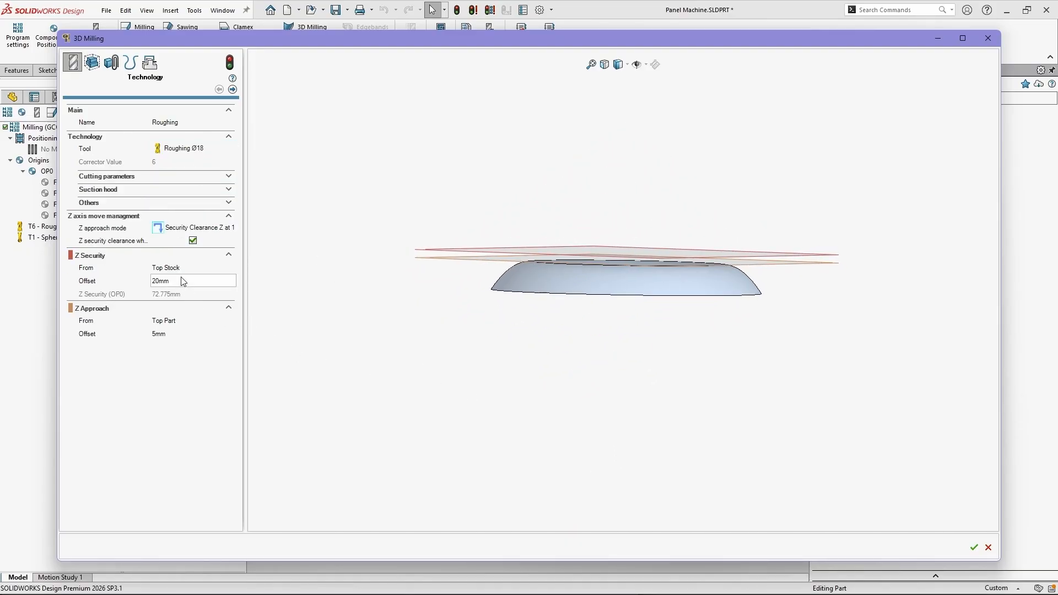
{"action": "left_click", "coordinate": [183, 268]}
{"action": "left_click", "coordinate": [178, 297]}
{"action": "left_click", "coordinate": [178, 281]}
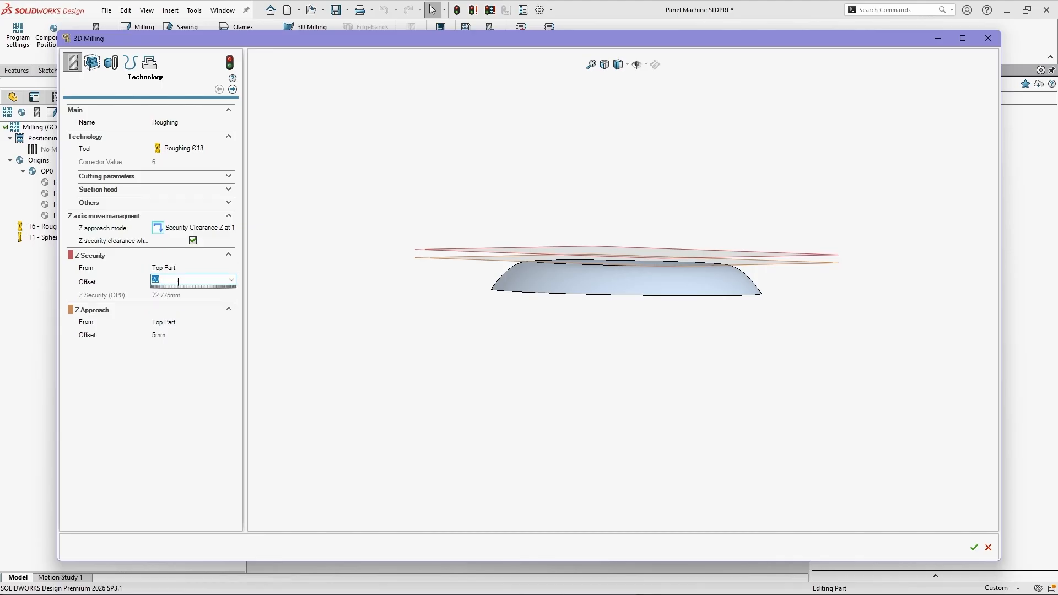
{"action": "left_click", "coordinate": [202, 335]}
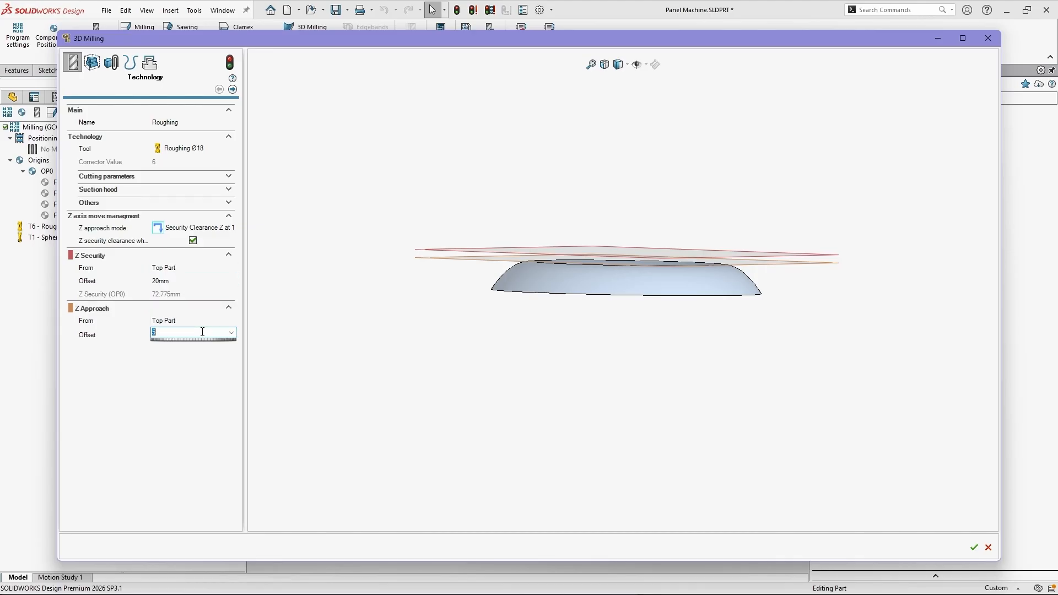
{"action": "key", "text": "Return"}
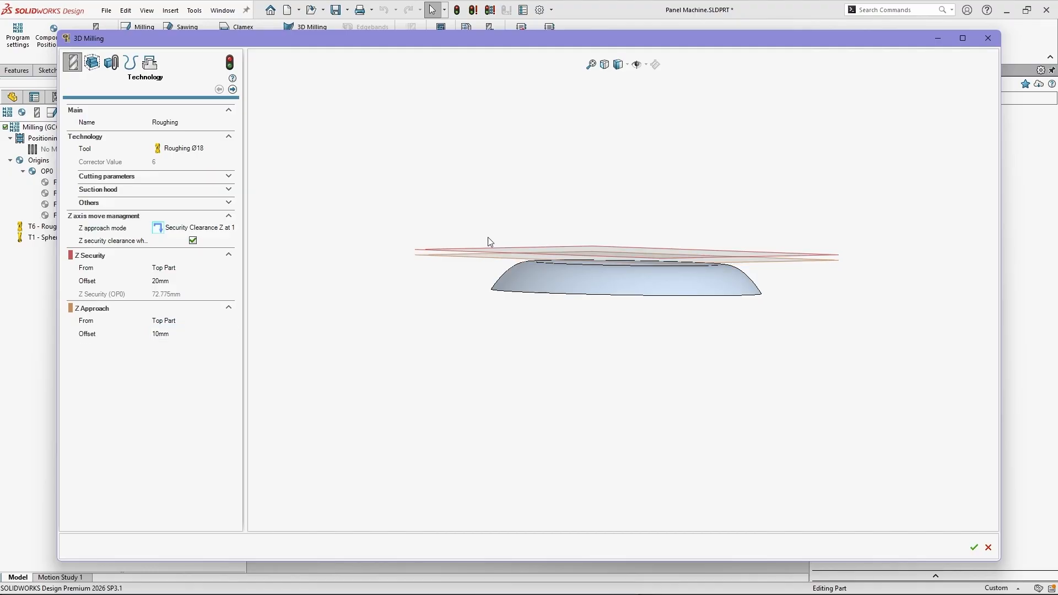
Set both the radial and axial offsets of the roughing's SWOOD Stock to 10 mm
{"action": "left_click", "coordinate": [98, 62]}
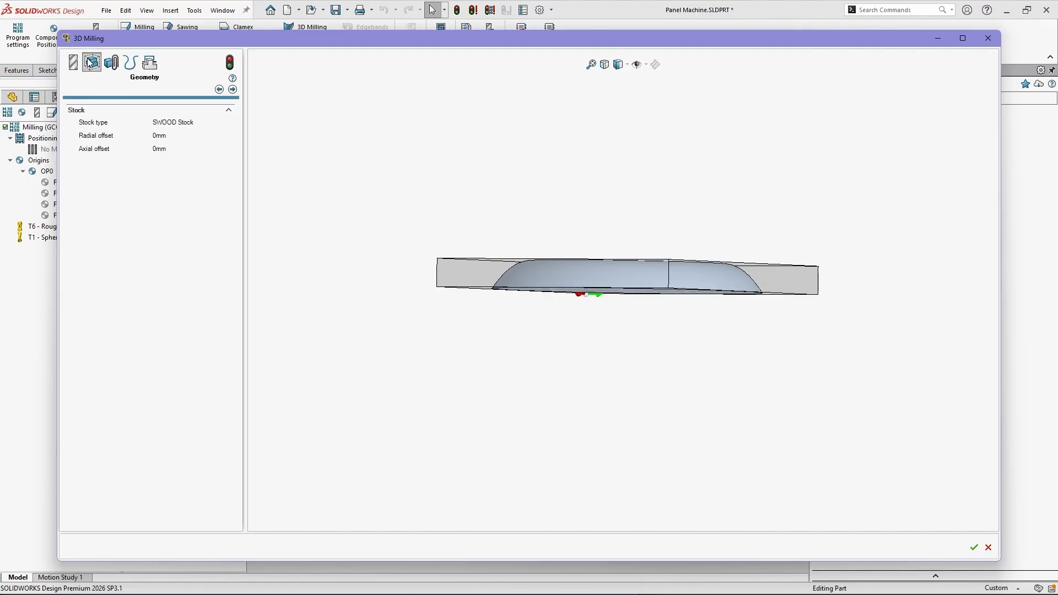
{"action": "left_click", "coordinate": [605, 64]}
{"action": "left_click", "coordinate": [574, 298]}
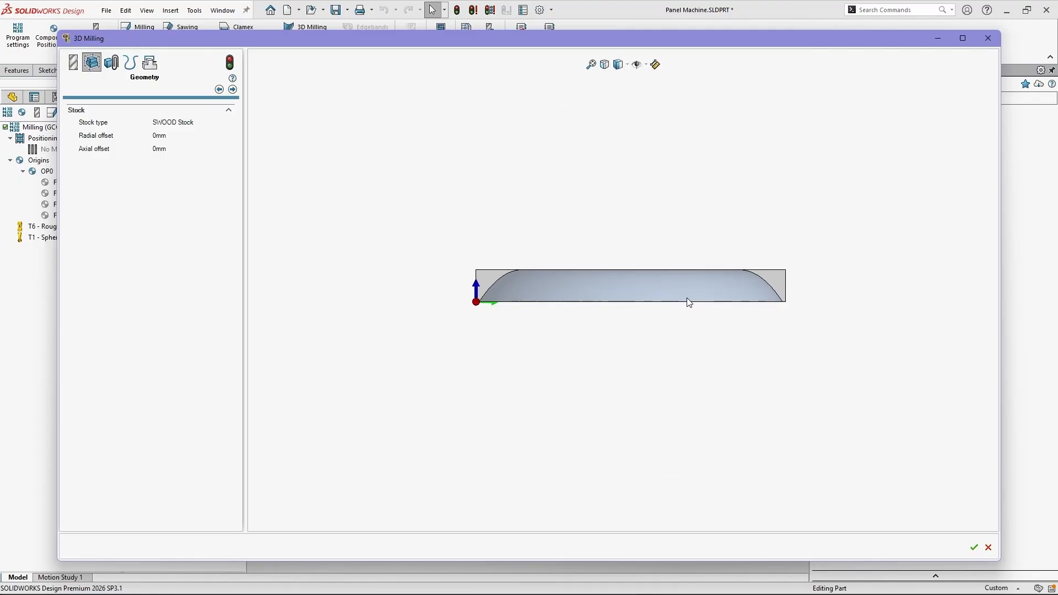
{"action": "left_click", "coordinate": [180, 135]}
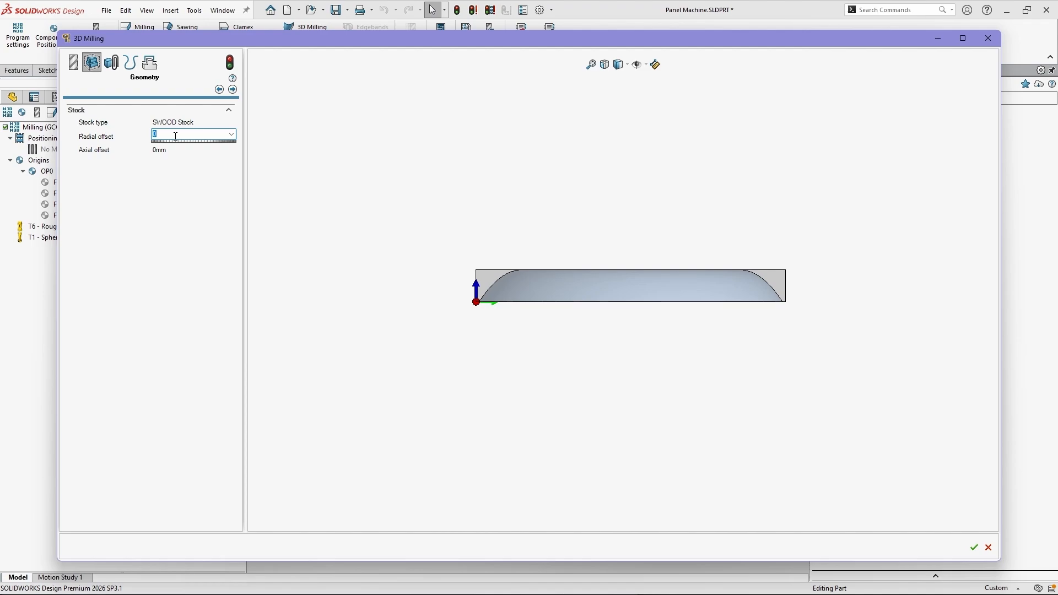
{"action": "type", "text": "10"}
{"action": "key", "text": "Return"}
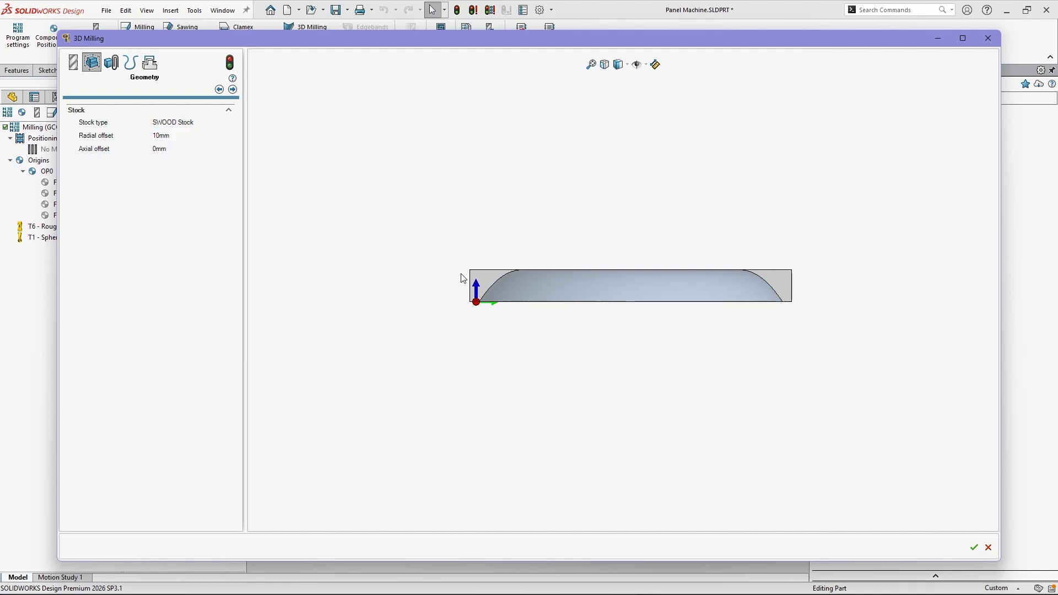
{"action": "left_click", "coordinate": [172, 146]}
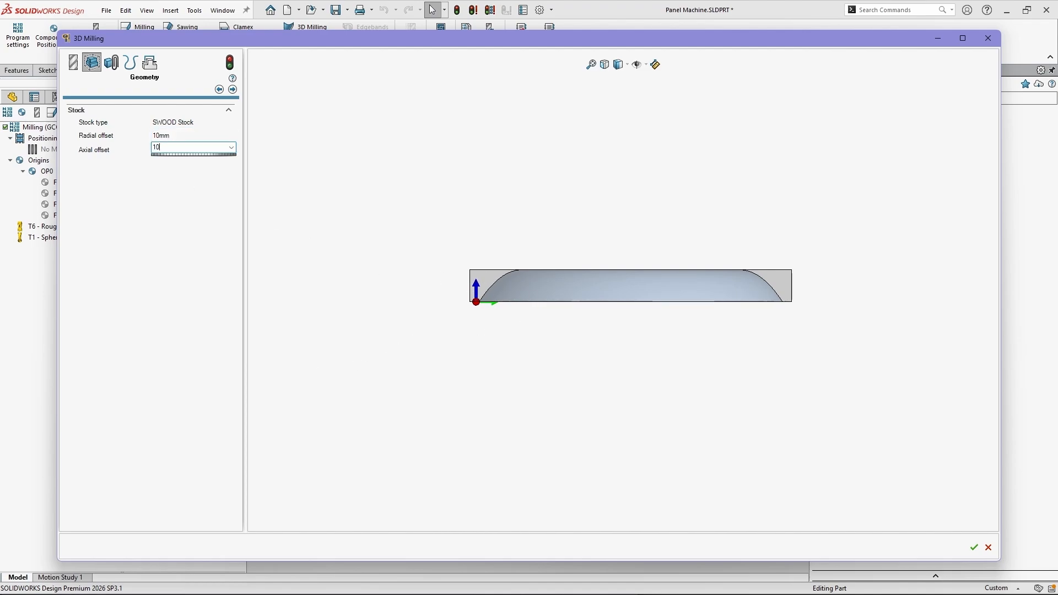
{"action": "key", "text": "Return"}
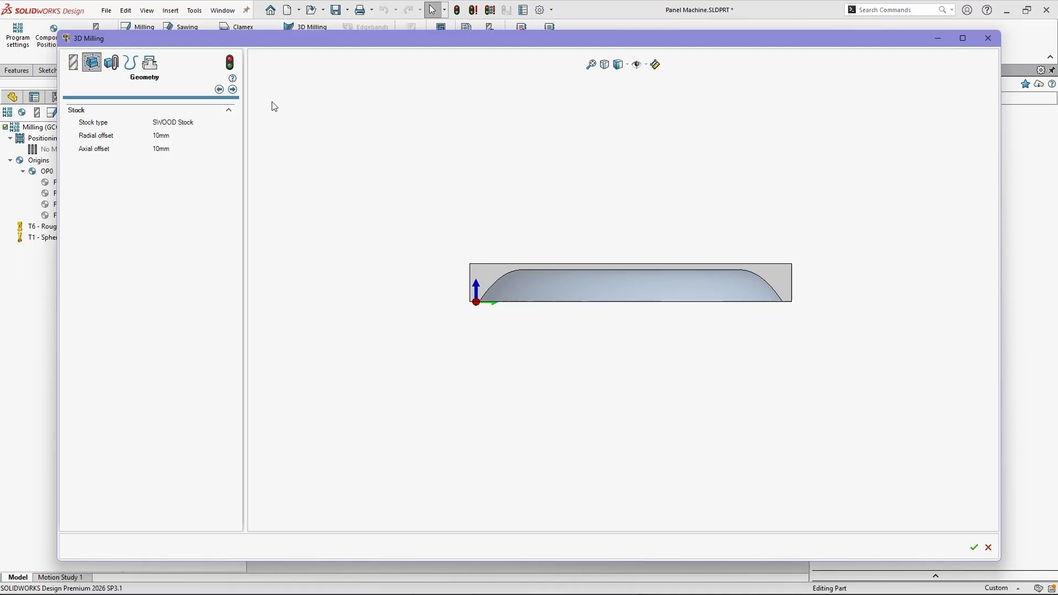
Try Sketch1 as a sketch constraint for the roughing, look at its area options, and remove the constraint again
{"action": "left_click", "coordinate": [129, 63]}
{"action": "left_click", "coordinate": [111, 62]}
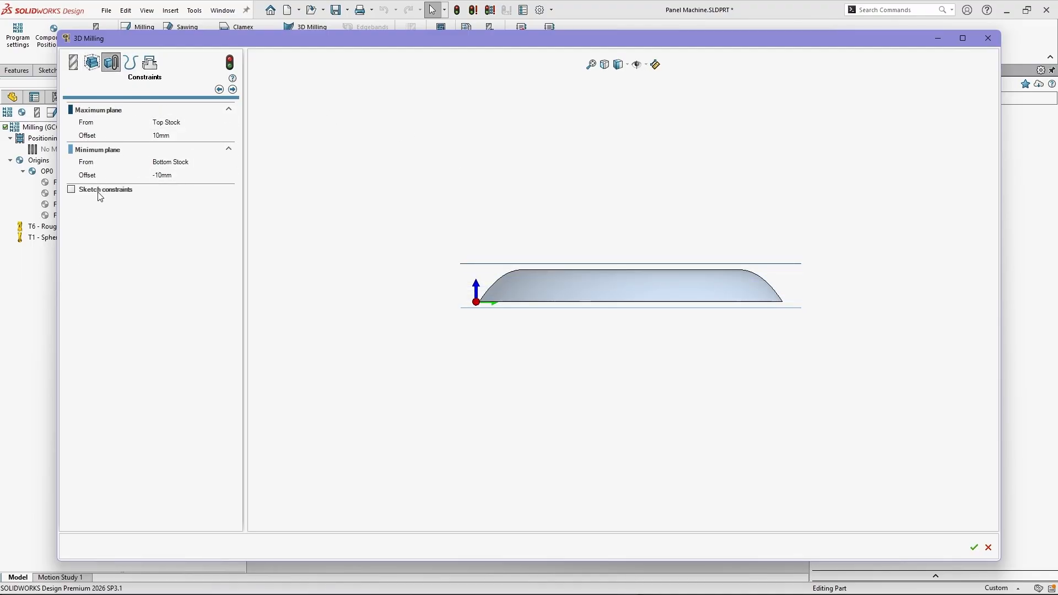
{"action": "left_click", "coordinate": [73, 190]}
{"action": "left_click", "coordinate": [91, 202]}
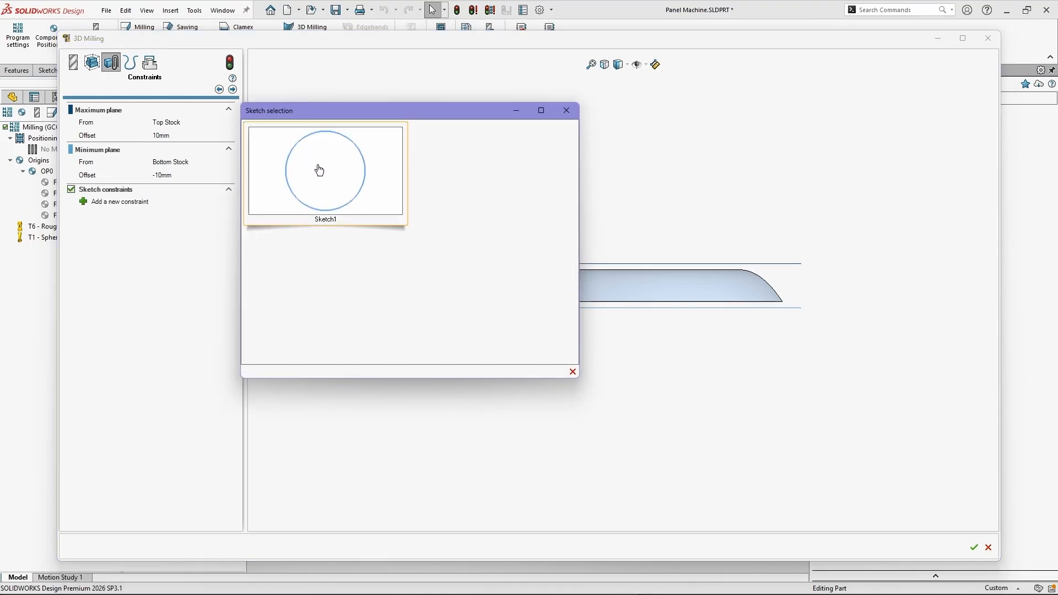
{"action": "double_click", "coordinate": [332, 190]}
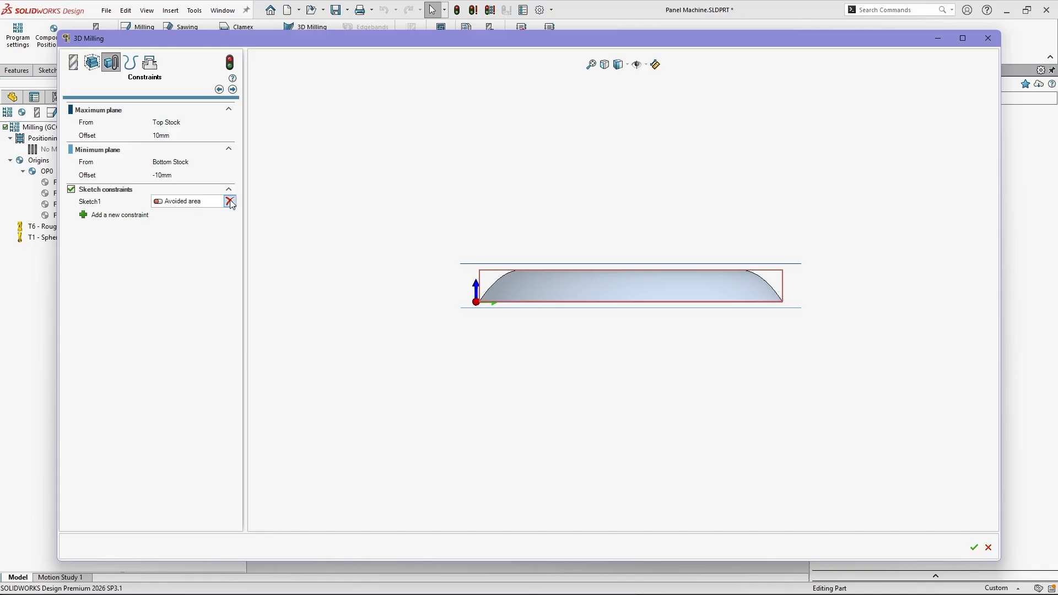
{"action": "left_click", "coordinate": [213, 202]}
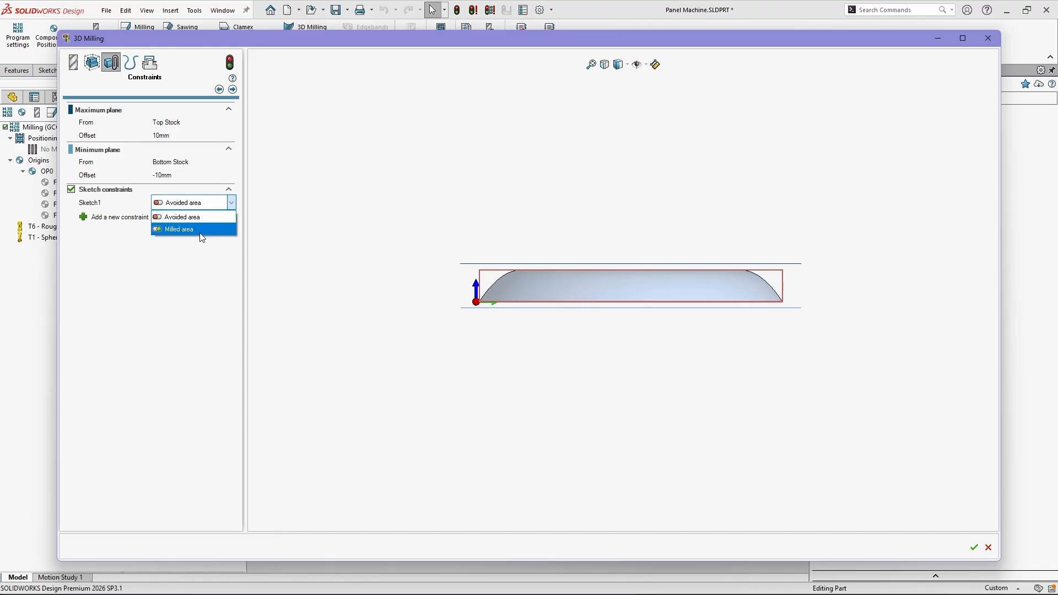
{"action": "left_click", "coordinate": [230, 222]}
{"action": "left_click", "coordinate": [230, 201]}
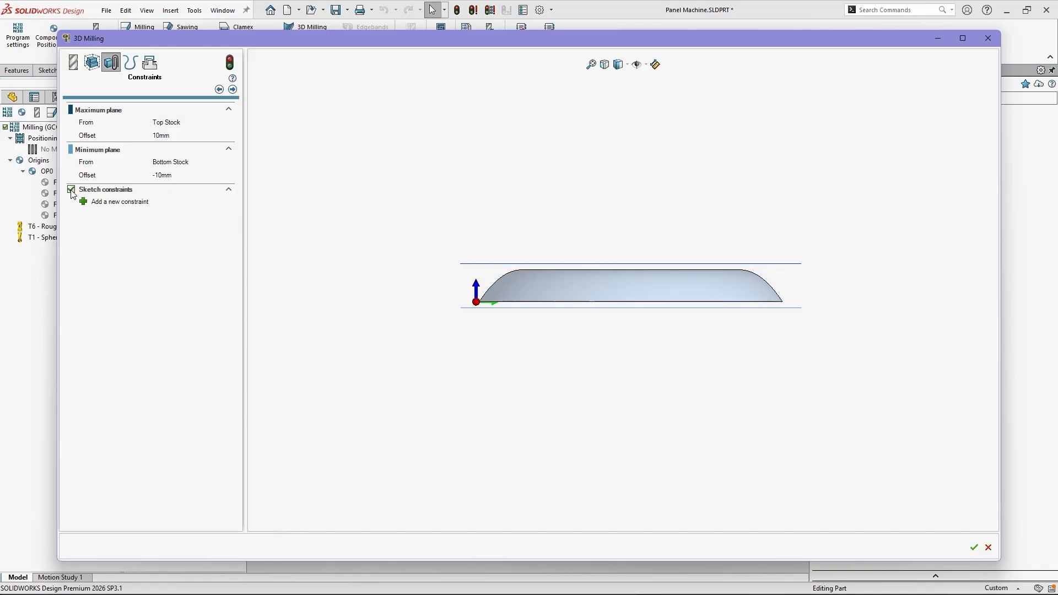
{"action": "left_click", "coordinate": [71, 189]}
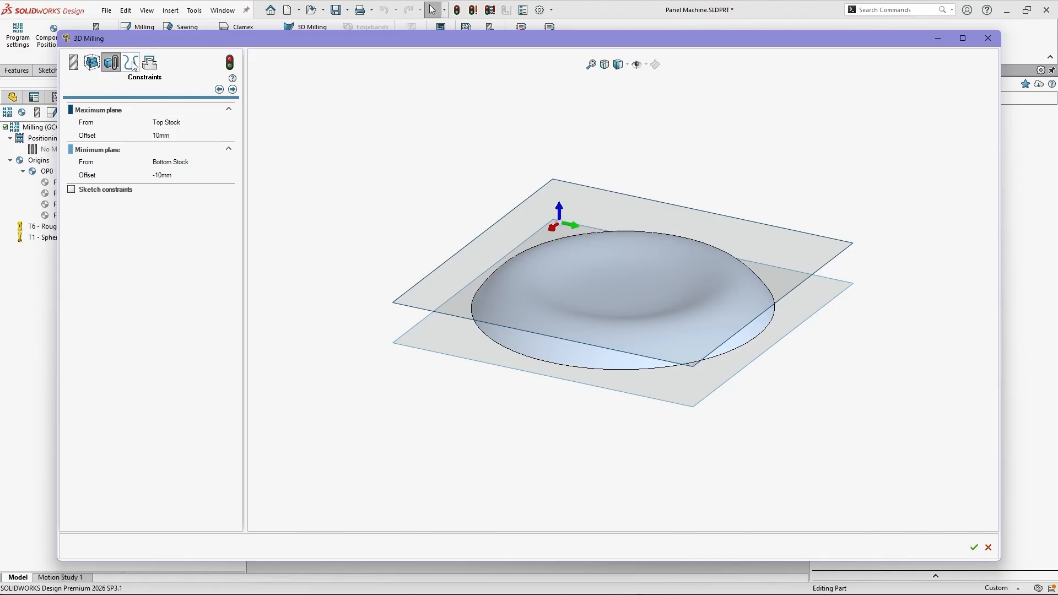
Set the bottom offset of the roughing planes to -5 mm in the trajectory settings
{"action": "left_click", "coordinate": [132, 63]}
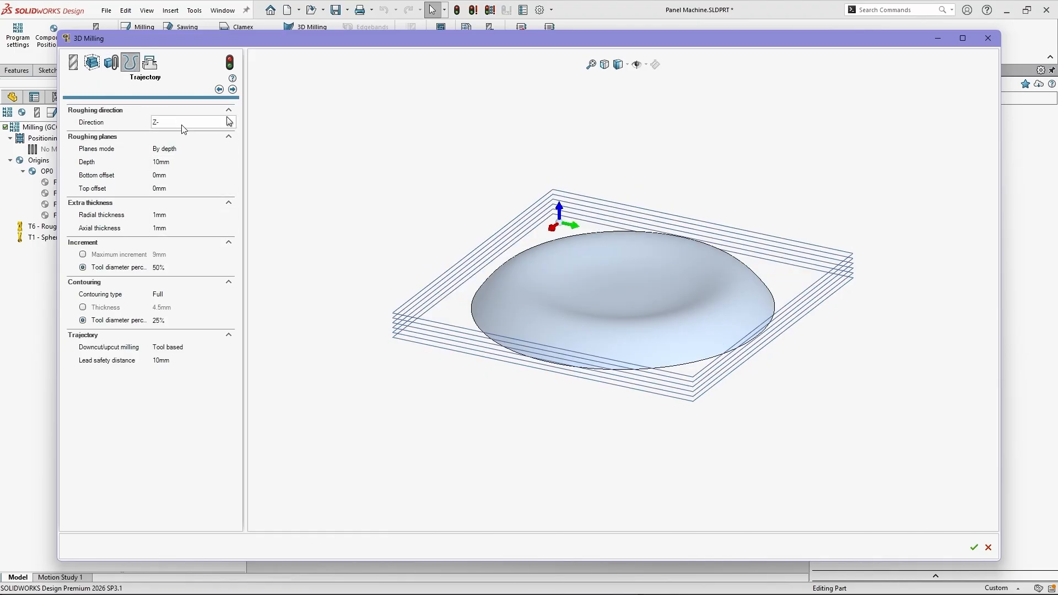
{"action": "left_click", "coordinate": [618, 64]}
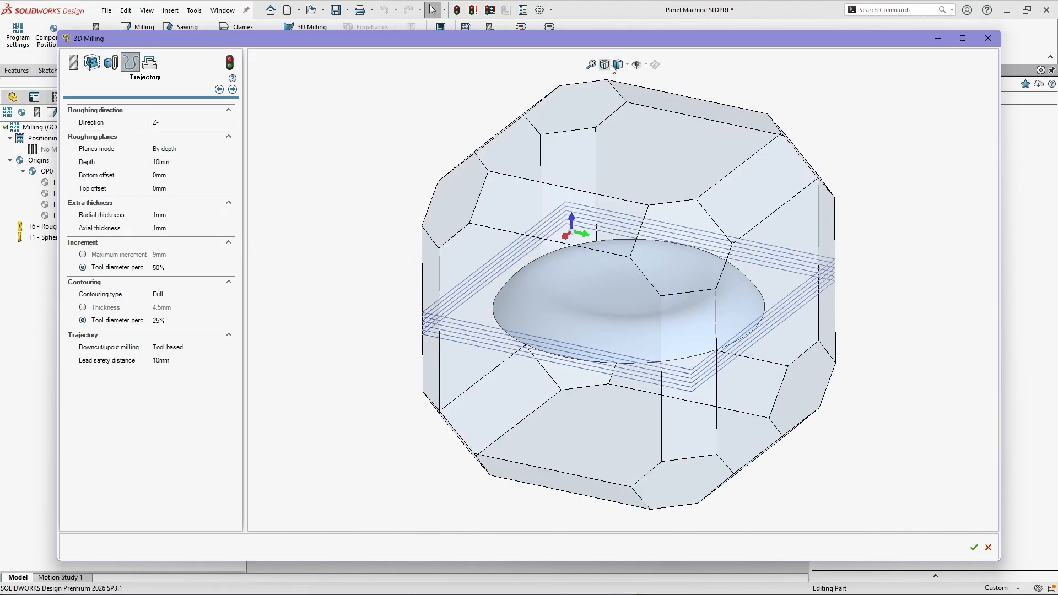
{"action": "left_click", "coordinate": [593, 324]}
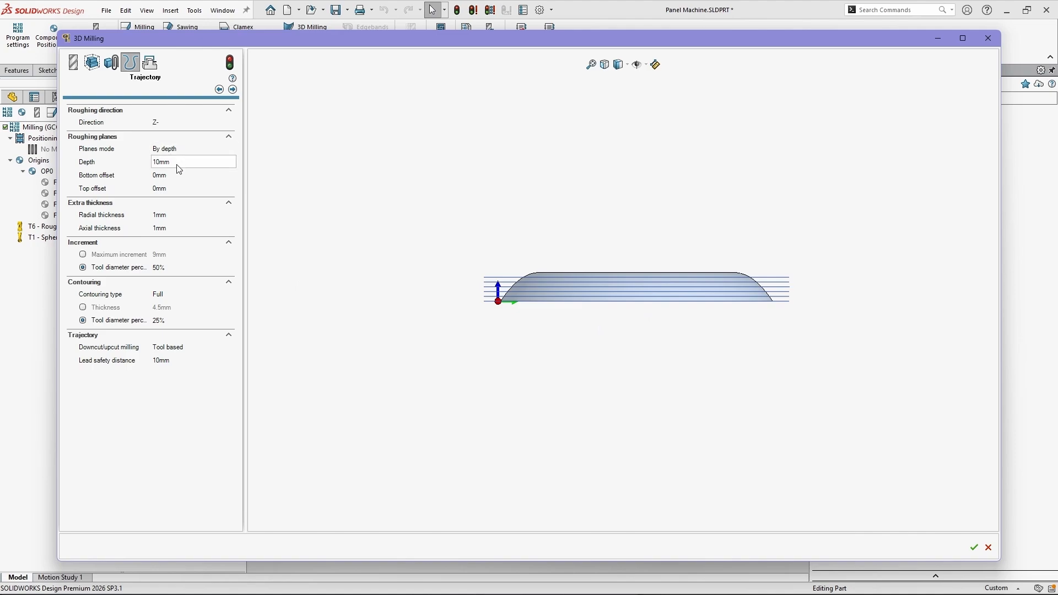
{"action": "left_click", "coordinate": [185, 176]}
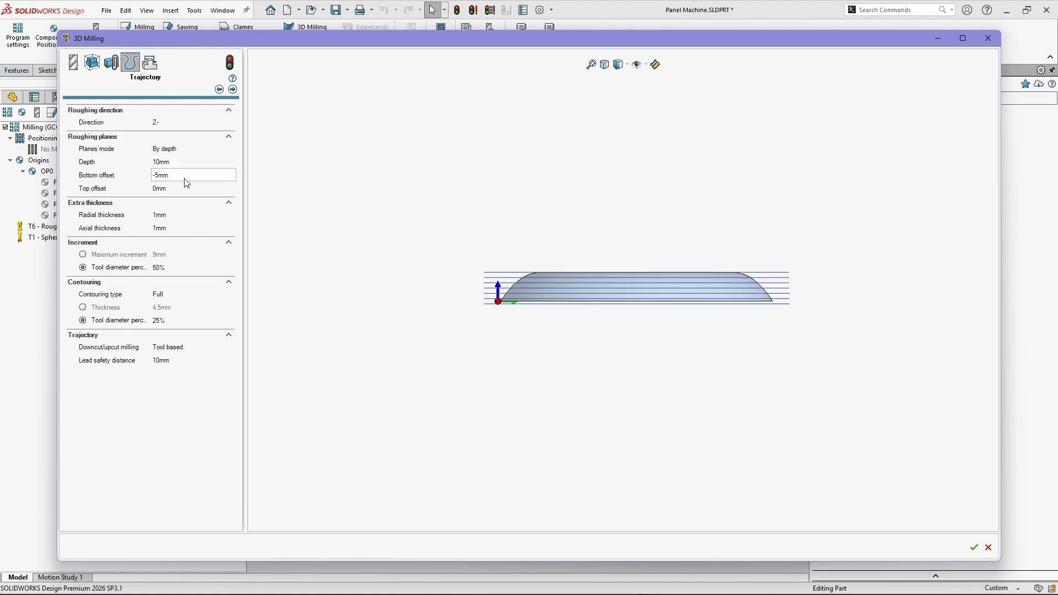
Try top offsets of -15 mm and 15 mm for the roughing planes
{"action": "left_click", "coordinate": [180, 187]}
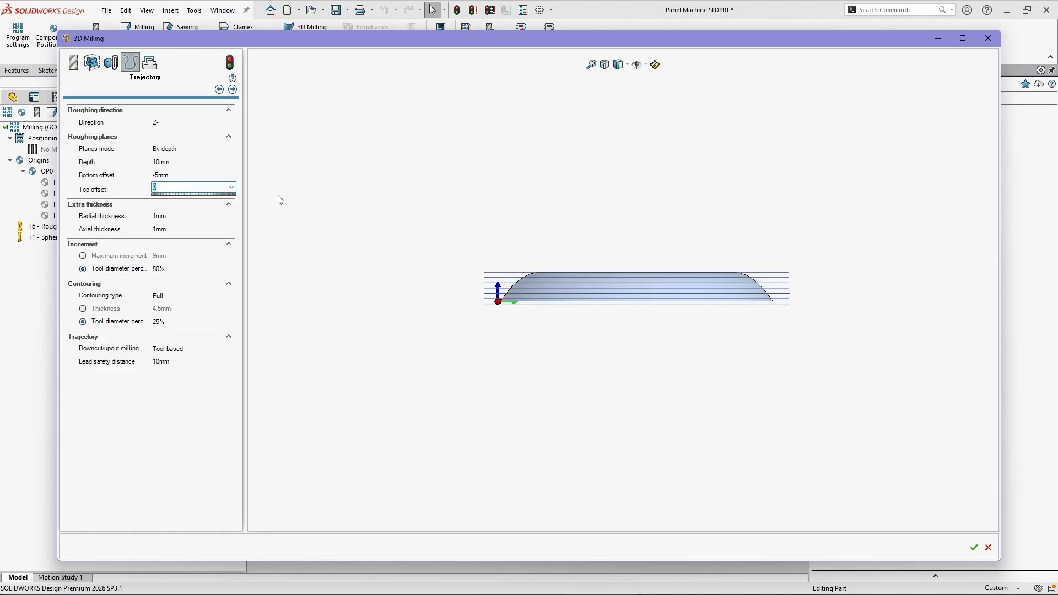
{"action": "type", "text": "-15"}
{"action": "key", "text": "Return"}
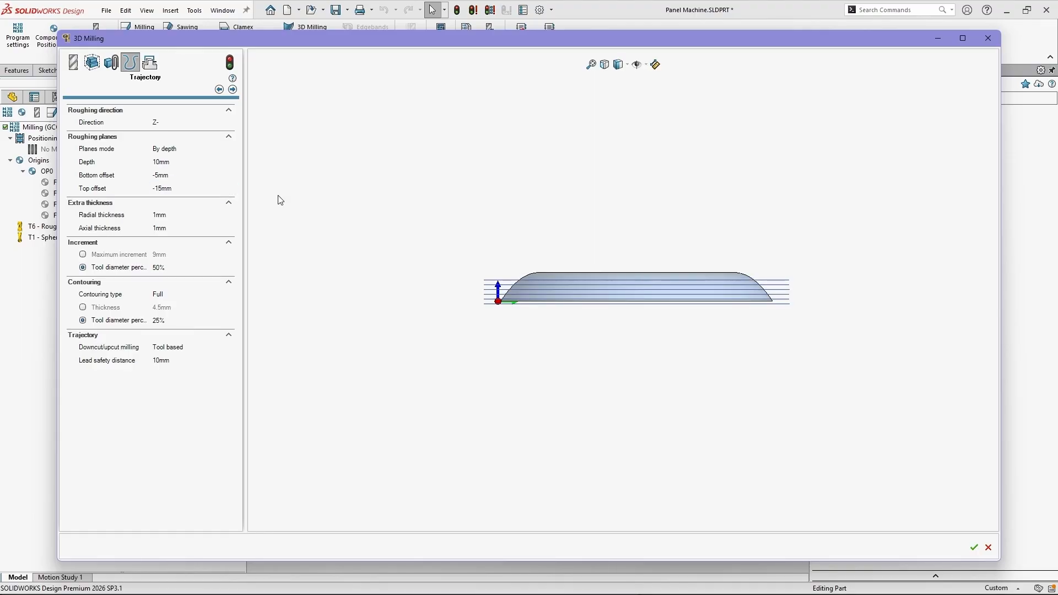
{"action": "left_click", "coordinate": [196, 188]}
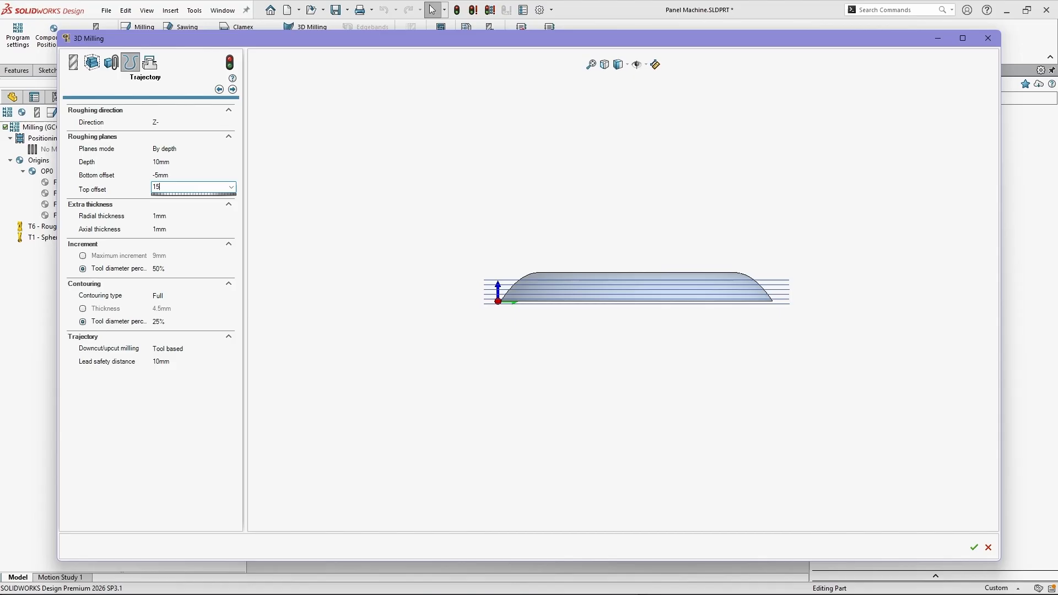
{"action": "type", "text": "15"}
{"action": "key", "text": "Return"}
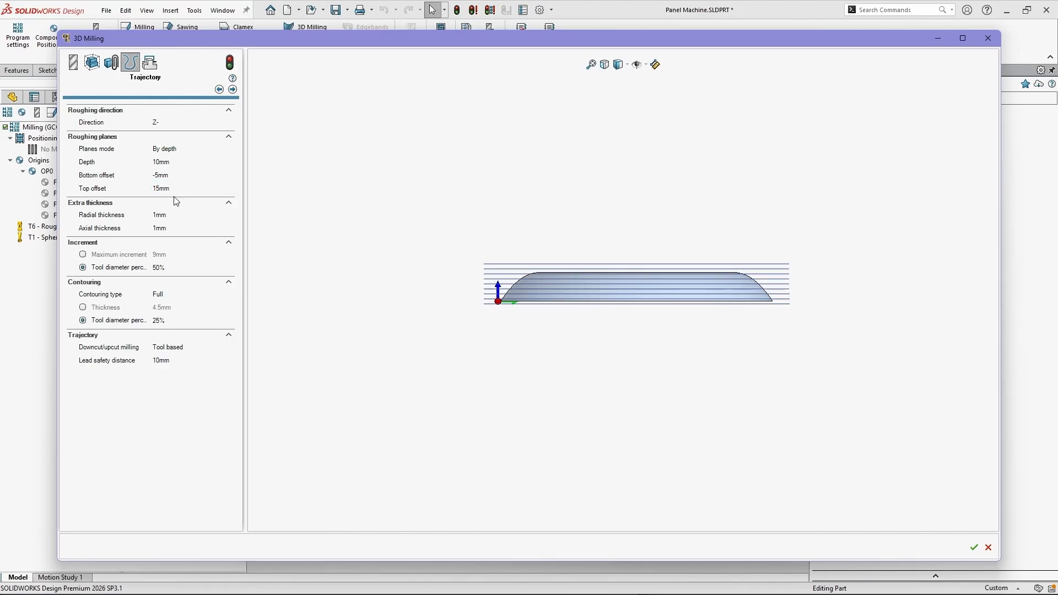
Set the top offset of the roughing planes to 10 mm
{"action": "left_click", "coordinate": [168, 189]}
{"action": "type", "text": "10"}
{"action": "key", "text": "Return"}
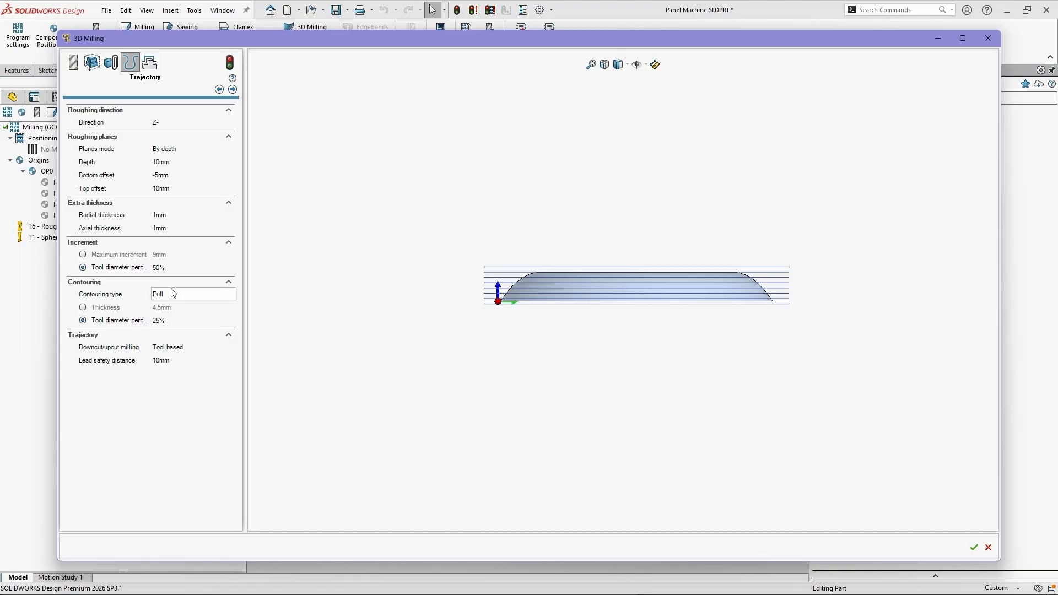
Open the roughing's transition settings and calculate its toolpath over the domed panel
{"action": "left_click", "coordinate": [150, 62]}
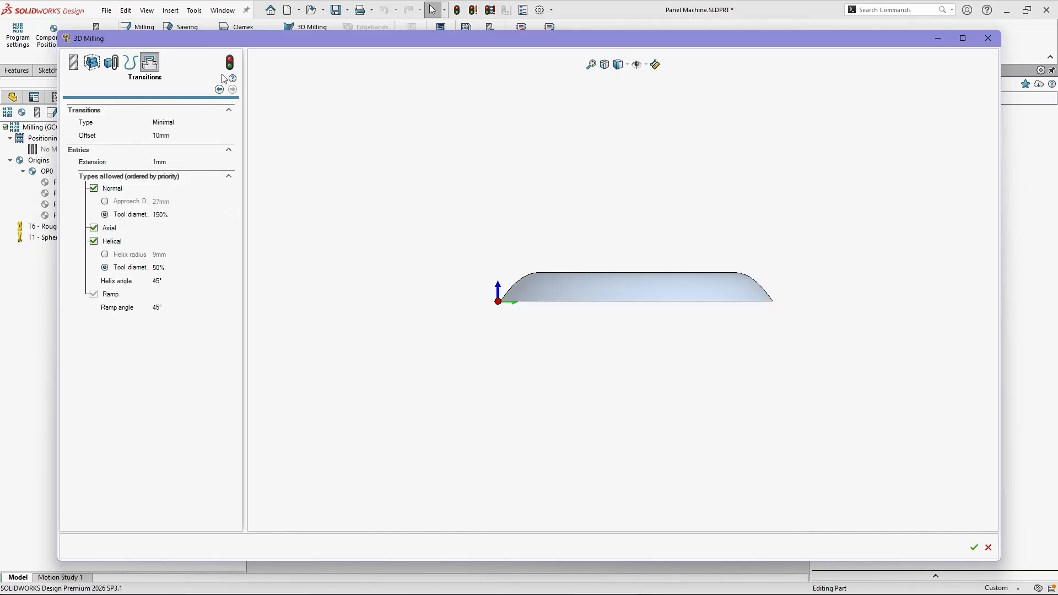
{"action": "left_click", "coordinate": [230, 62]}
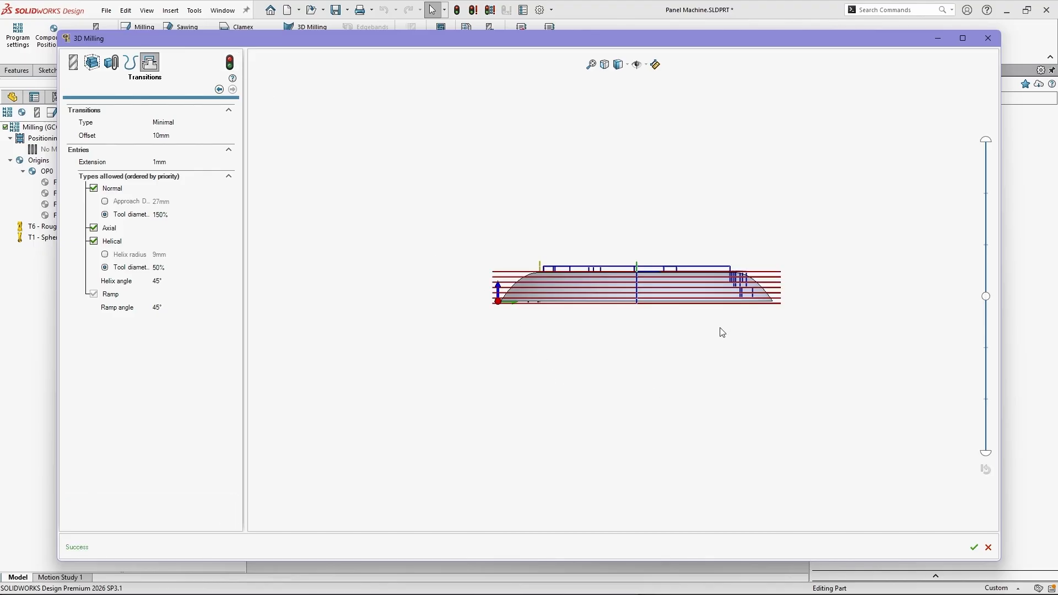
{"action": "middle_click_drag", "start_coordinate": [720, 328], "coordinate": [693, 374]}
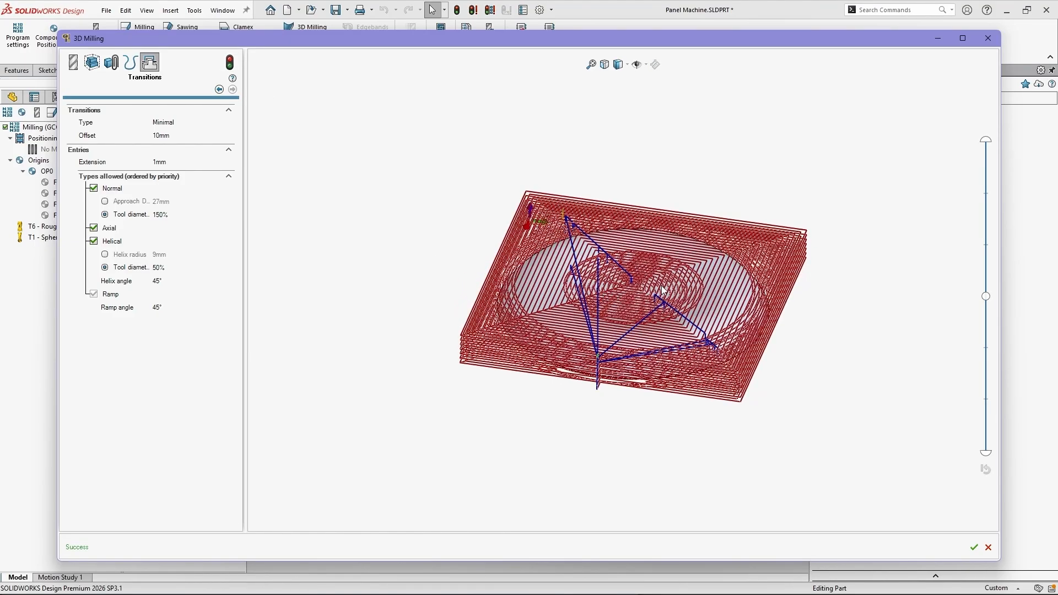
Inspect the calculated roughing toolpath over the domed panel and accept the 3D roughing operation
{"action": "scroll", "coordinate": [545, 325], "scroll_direction": "down", "scroll_amount": 3}
{"action": "middle_click_drag", "start_coordinate": [544, 326], "coordinate": [548, 301]}
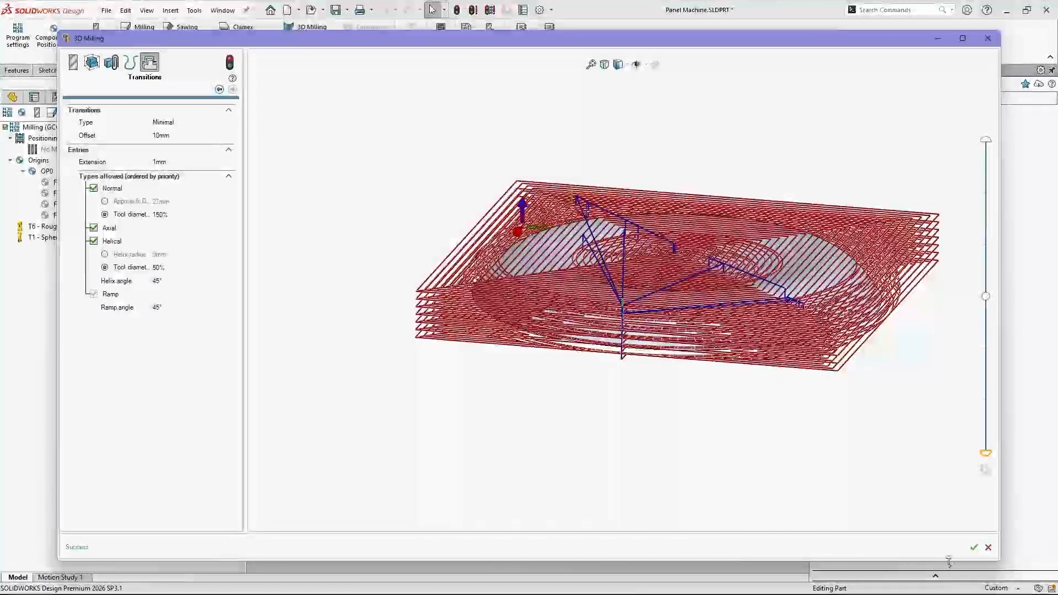
{"action": "left_click", "coordinate": [975, 548]}
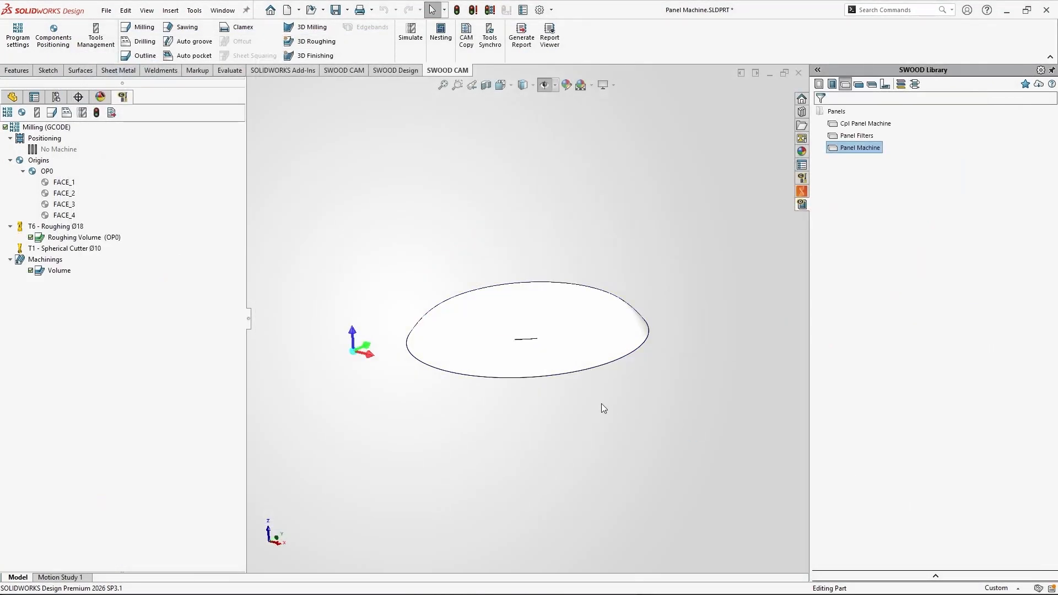
Highlight the Volume machining on the part and check the part's feature tree
{"action": "left_click", "coordinate": [58, 270]}
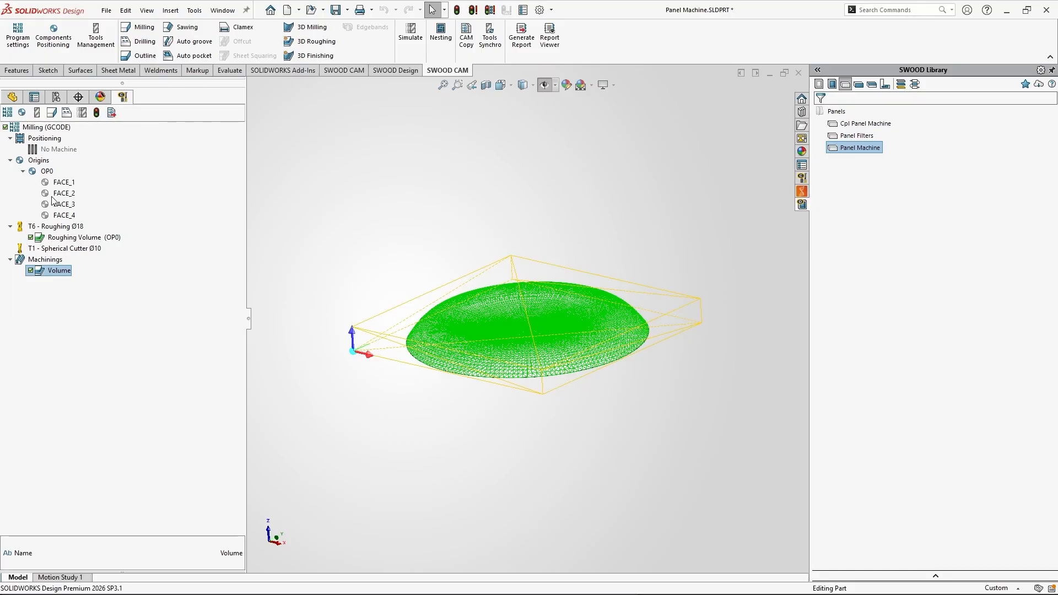
{"action": "left_click", "coordinate": [13, 99]}
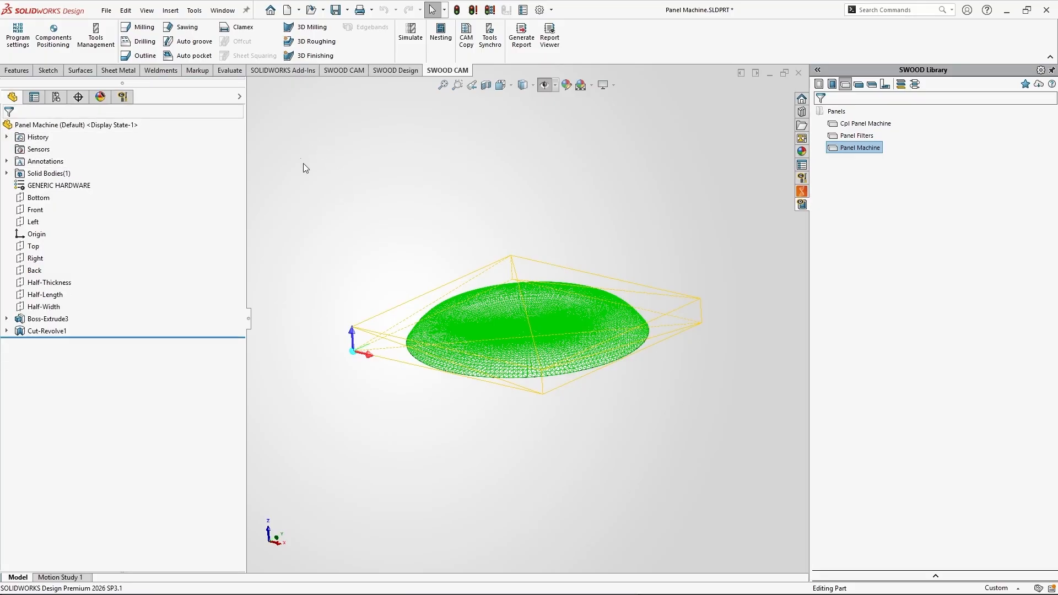
{"action": "left_click", "coordinate": [125, 98]}
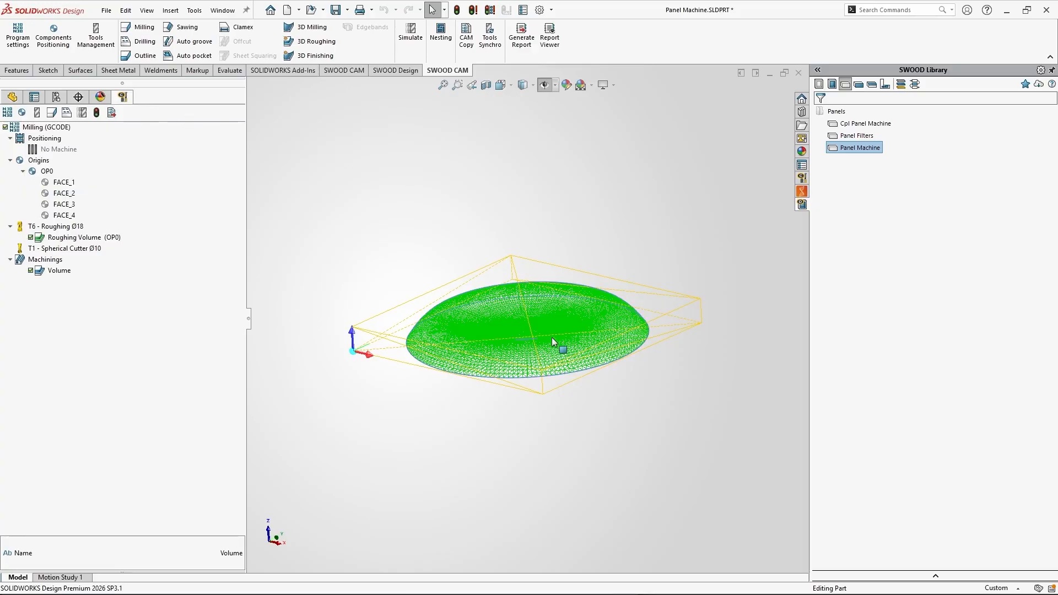
Open the material removal simulation of the Milling program and display its result
{"action": "left_click", "coordinate": [45, 128]}
{"action": "right_click", "coordinate": [49, 128]}
{"action": "left_click", "coordinate": [104, 177]}
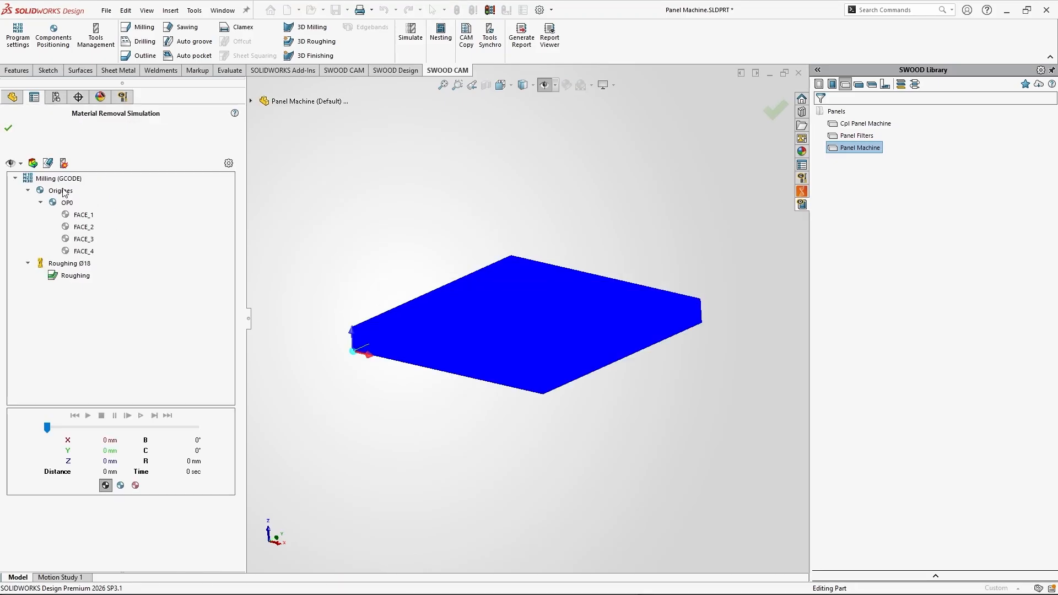
{"action": "left_click", "coordinate": [55, 178]}
{"action": "right_click", "coordinate": [61, 178]}
{"action": "left_click", "coordinate": [90, 200]}
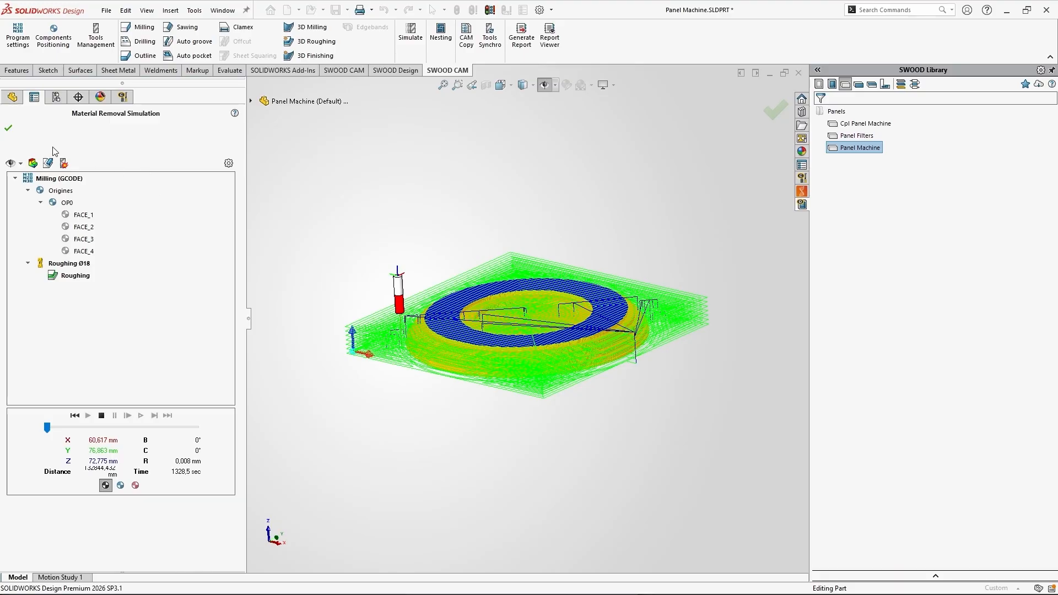
Hide the tool and the trajectories in the simulation and examine the roughed dome's steps
{"action": "left_click", "coordinate": [20, 163]}
{"action": "left_click", "coordinate": [16, 177]}
{"action": "left_click", "coordinate": [15, 189]}
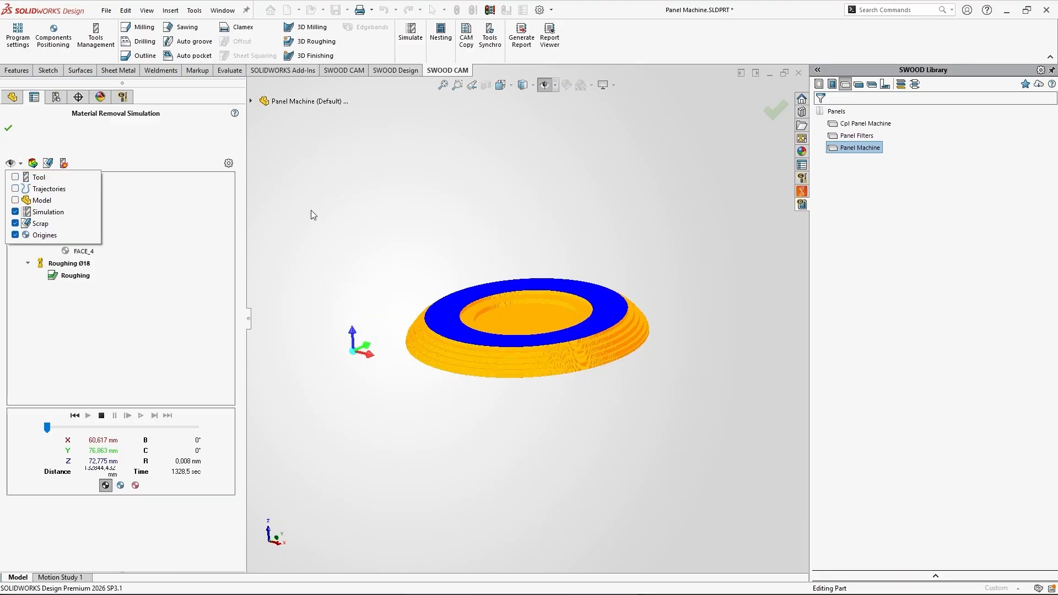
{"action": "scroll", "coordinate": [543, 348], "scroll_direction": "down", "scroll_amount": 1}
{"action": "scroll", "coordinate": [432, 332], "scroll_direction": "down", "scroll_amount": 6}
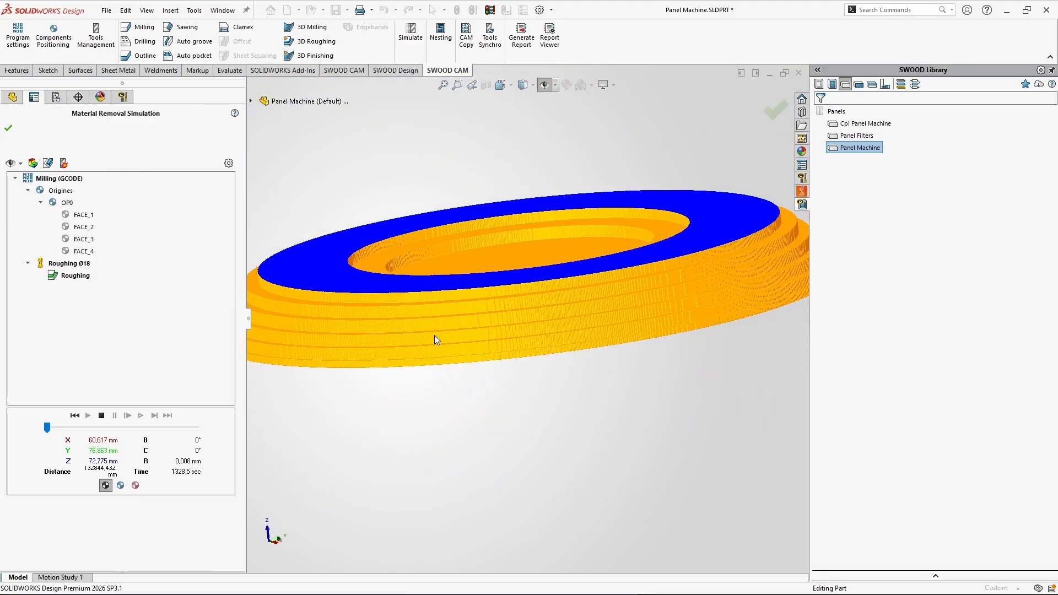
{"action": "scroll", "coordinate": [436, 337], "scroll_direction": "up", "scroll_amount": 3}
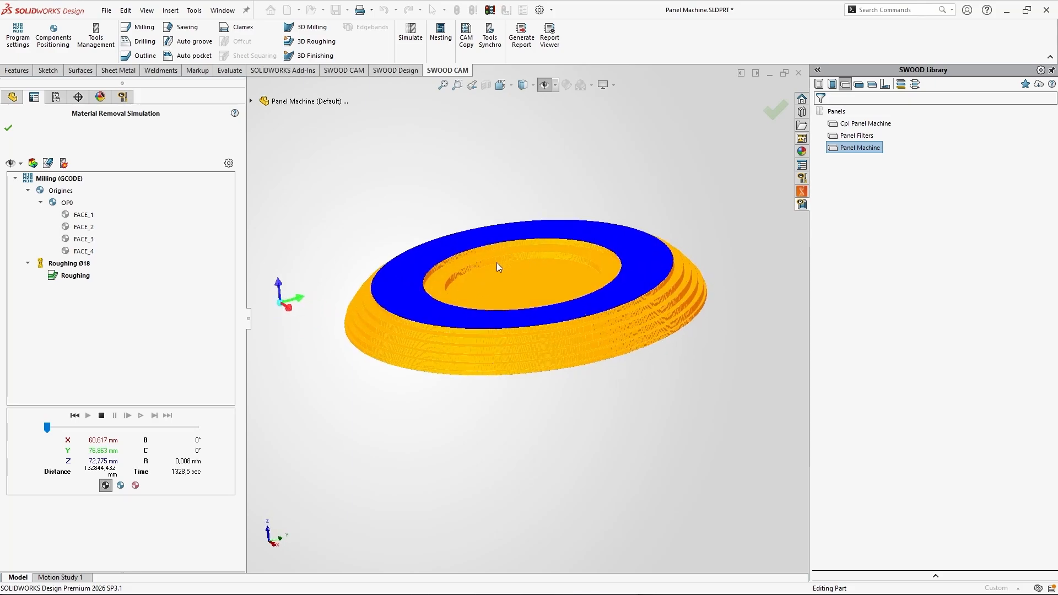
{"action": "middle_click_drag", "start_coordinate": [498, 262], "coordinate": [463, 298]}
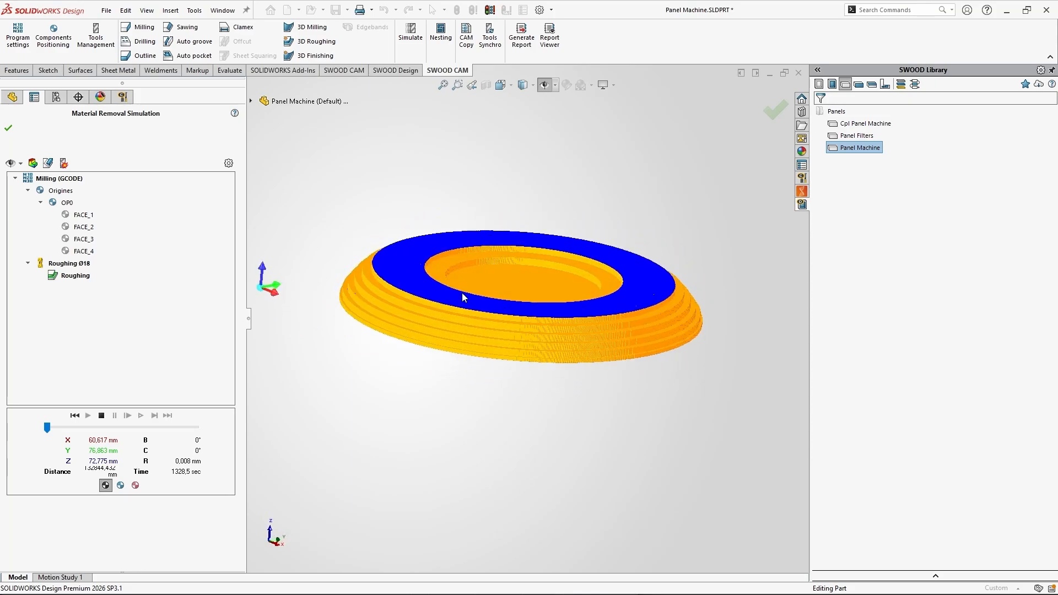
Set the simulation precision to Medium and display the result of the Milling program again
{"action": "left_click", "coordinate": [72, 179]}
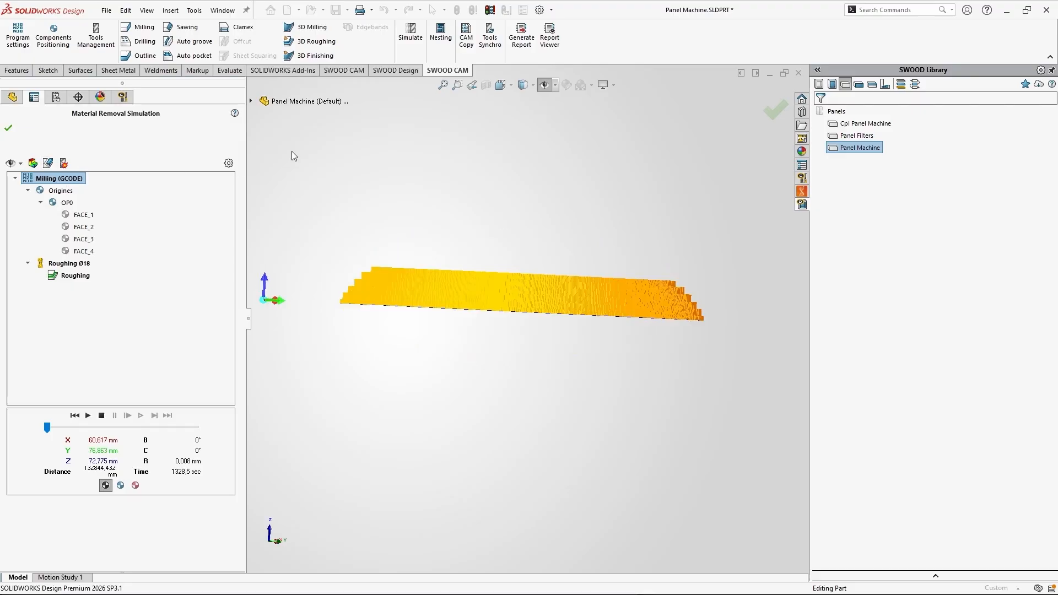
{"action": "left_click", "coordinate": [229, 163]}
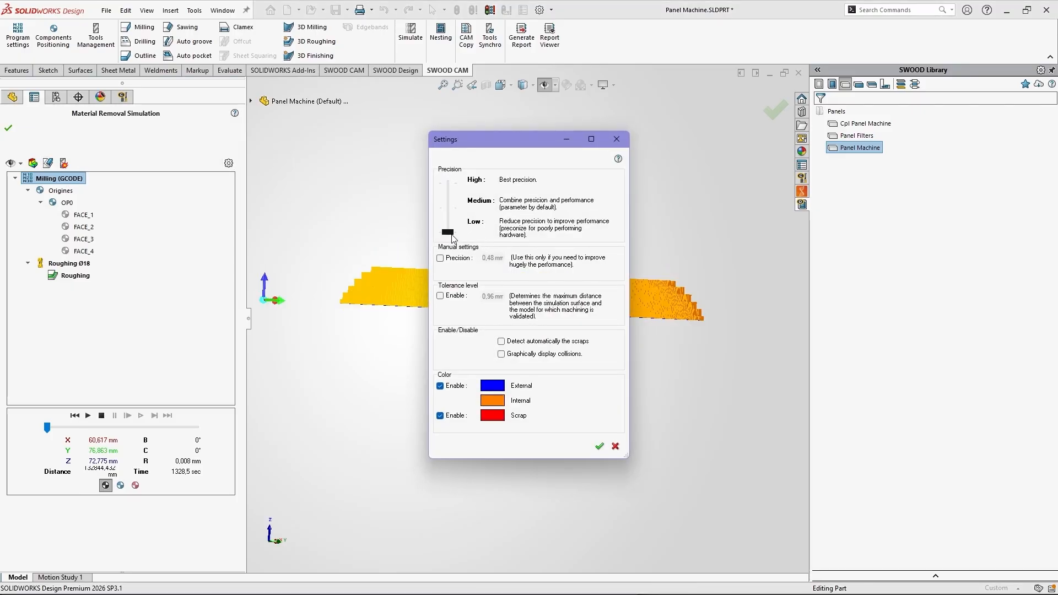
{"action": "left_click_drag", "start_coordinate": [451, 234], "coordinate": [447, 203]}
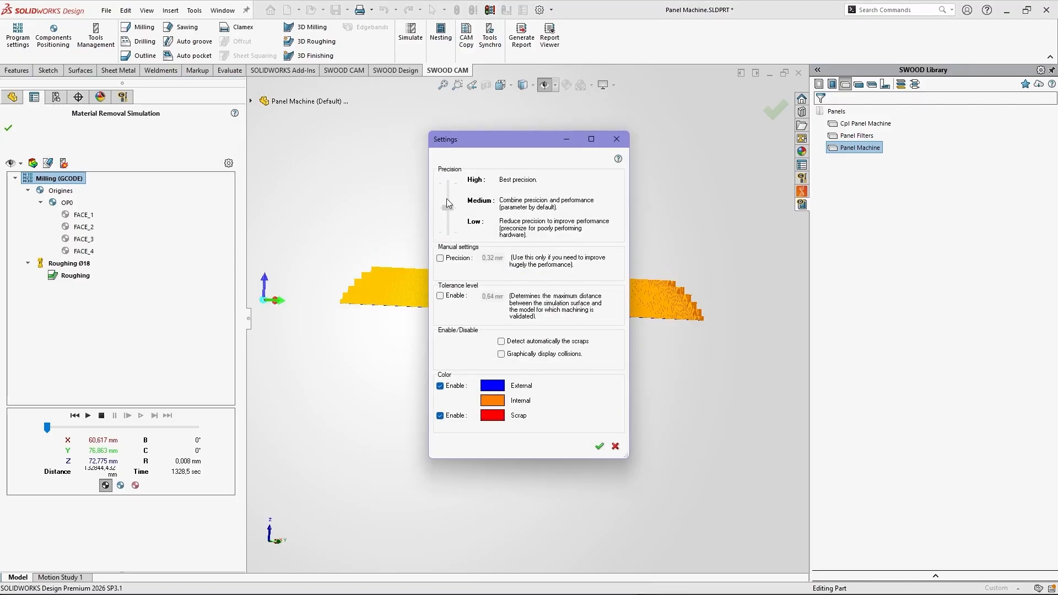
{"action": "left_click", "coordinate": [603, 447]}
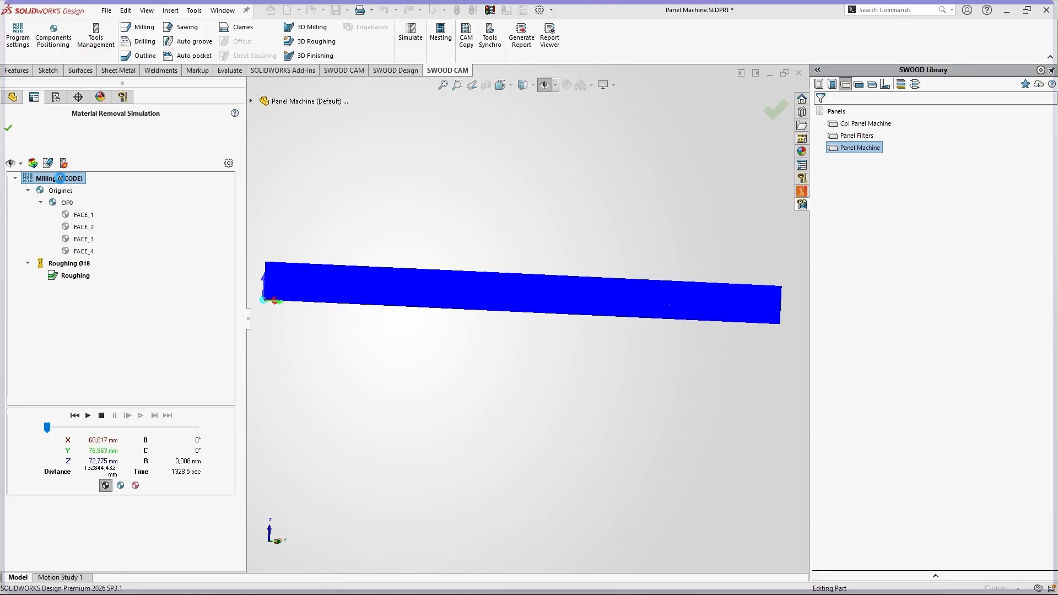
{"action": "right_click", "coordinate": [61, 178]}
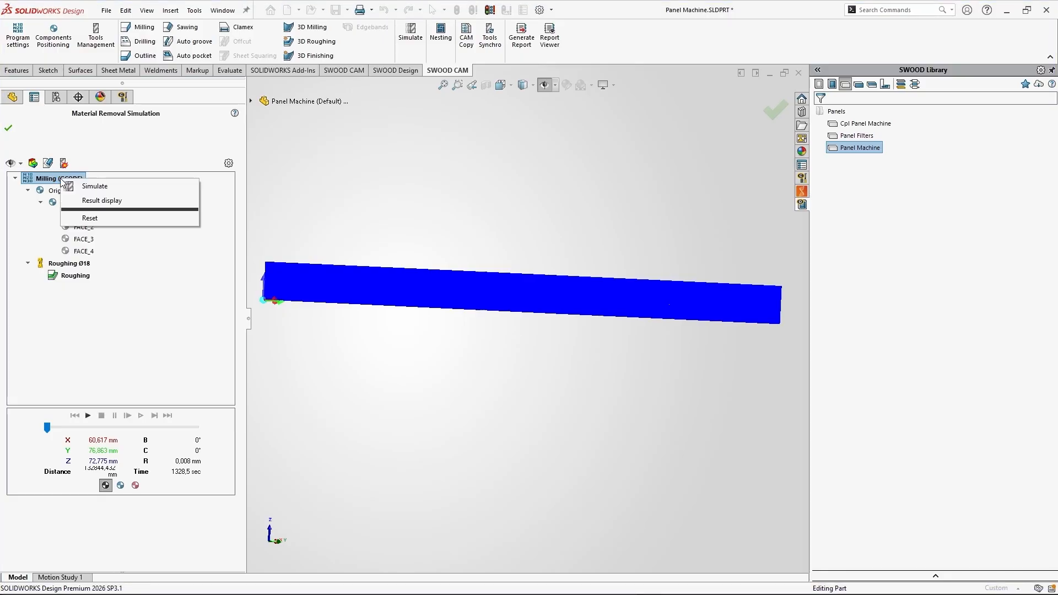
{"action": "left_click", "coordinate": [129, 202]}
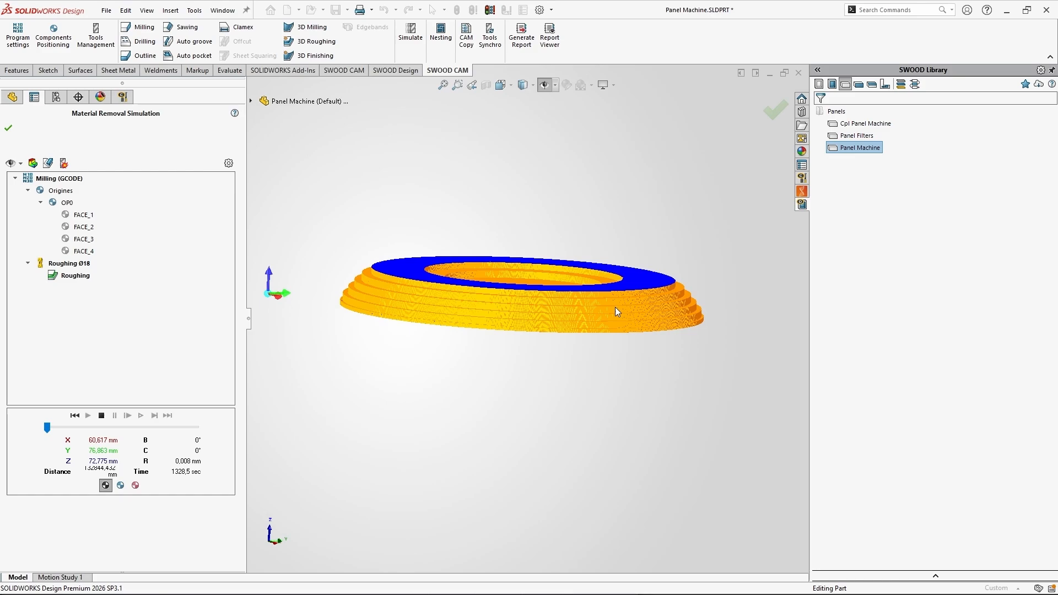
Examine the roughed dome's surface at the higher precision and close the material removal simulation
{"action": "scroll", "coordinate": [615, 306], "scroll_direction": "down", "scroll_amount": 5}
{"action": "middle_click_drag", "start_coordinate": [636, 314], "coordinate": [656, 359]}
{"action": "scroll", "coordinate": [630, 293], "scroll_direction": "up", "scroll_amount": 5}
{"action": "scroll", "coordinate": [461, 290], "scroll_direction": "up", "scroll_amount": 3}
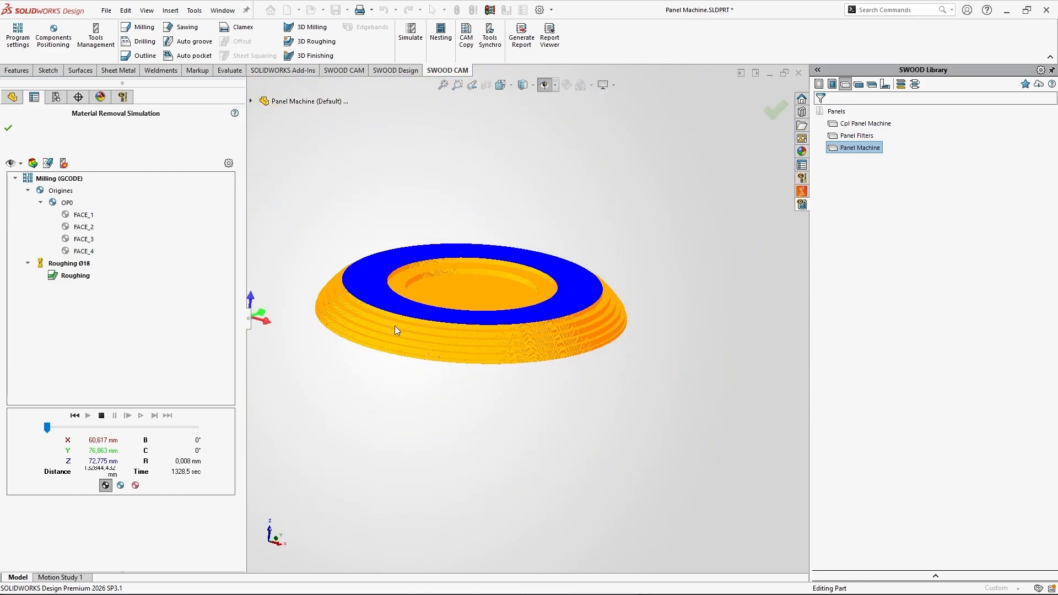
{"action": "middle_click_drag", "start_coordinate": [394, 325], "coordinate": [353, 285]}
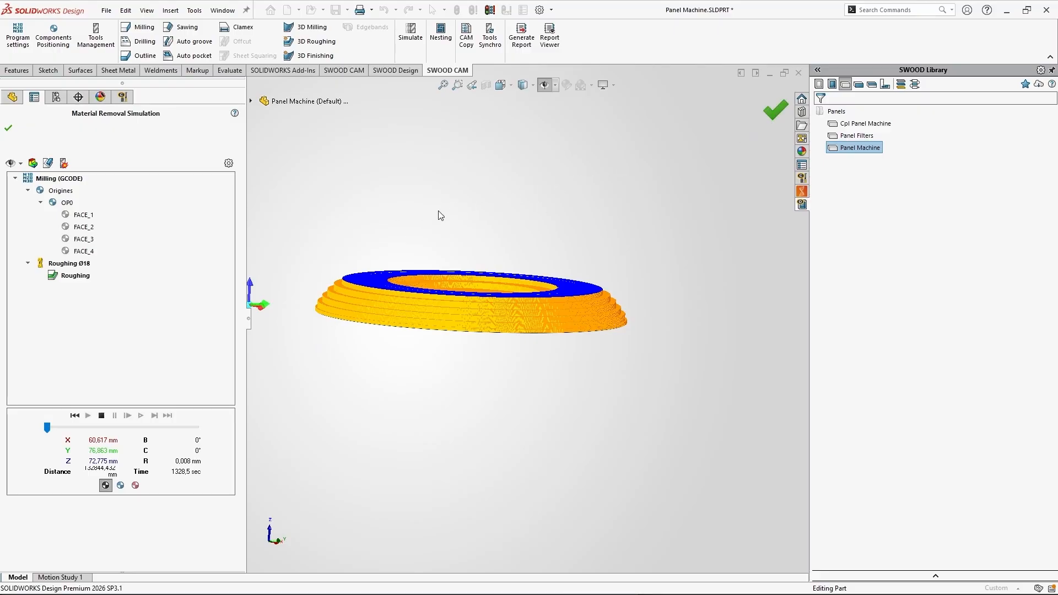
{"action": "left_click", "coordinate": [774, 110]}
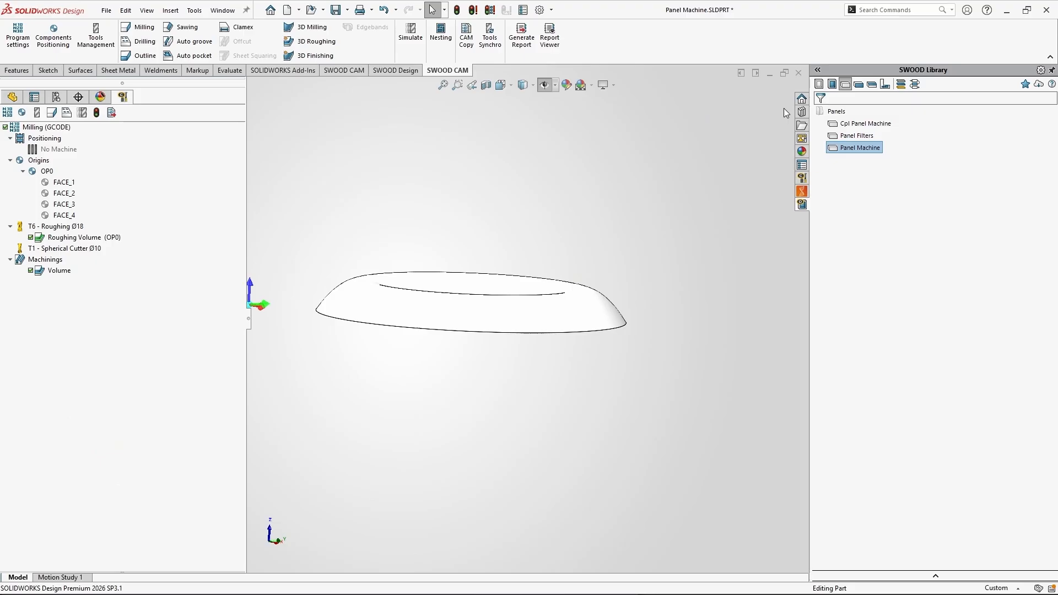
Create a 3D finishing operation on a new machining and assign Spherical Cutter Ø10 as its tool
{"action": "left_click", "coordinate": [317, 56]}
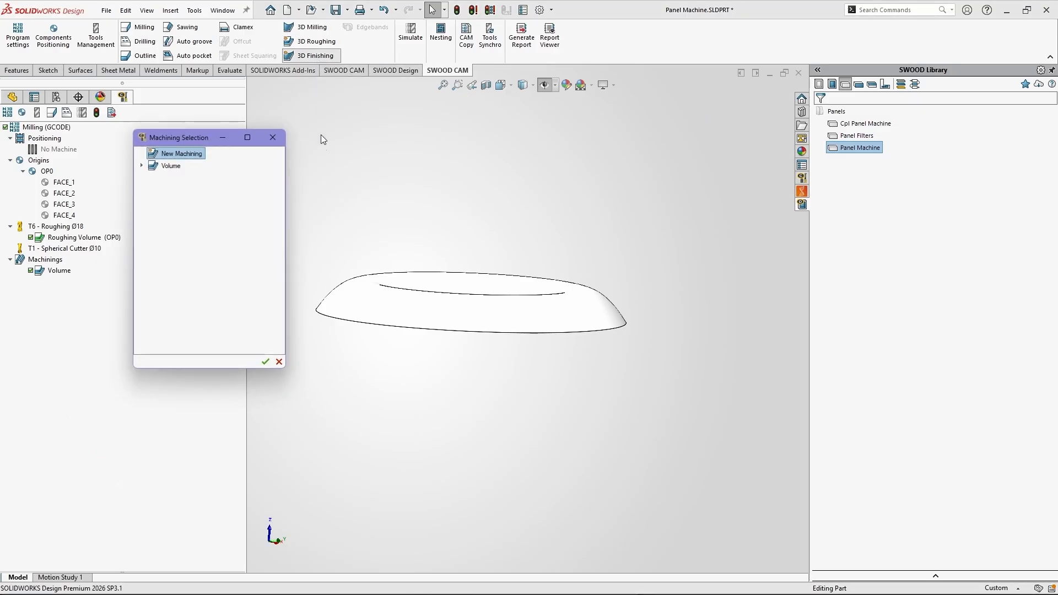
{"action": "left_click", "coordinate": [264, 362]}
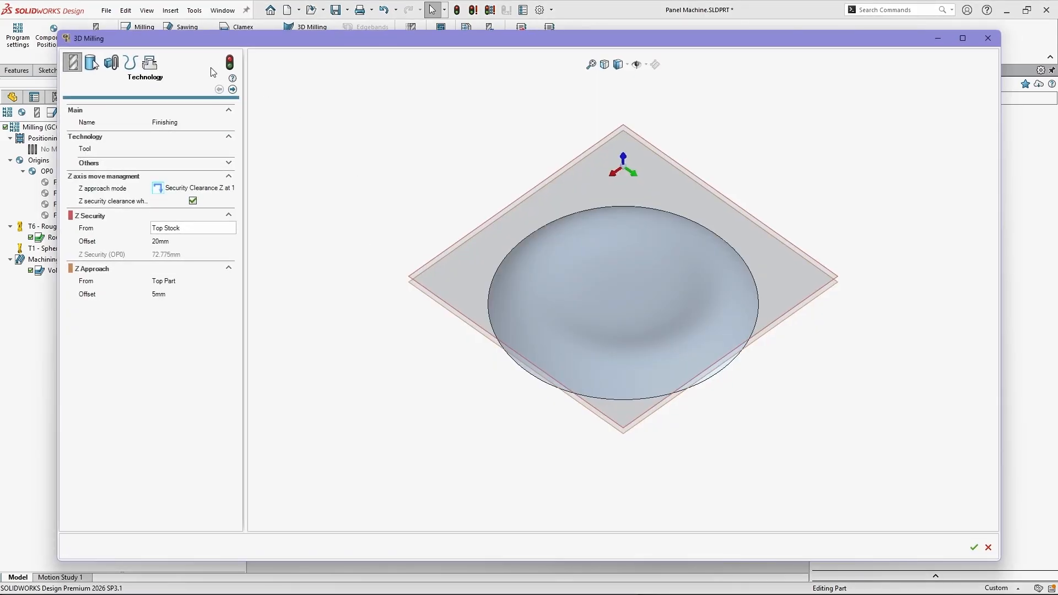
{"action": "left_click", "coordinate": [201, 153]}
{"action": "left_click", "coordinate": [230, 148]}
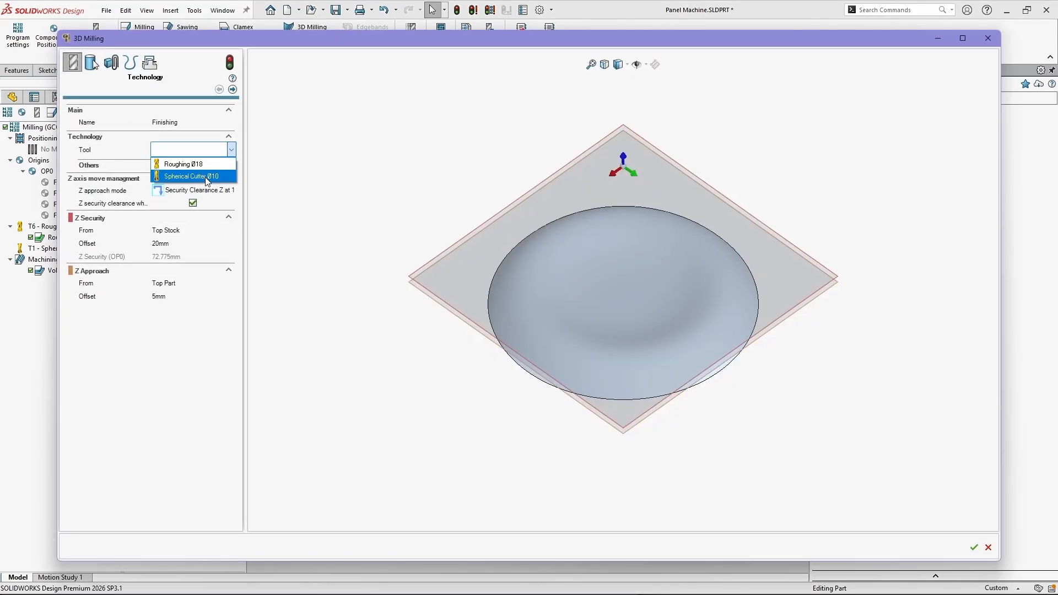
{"action": "left_click", "coordinate": [207, 176]}
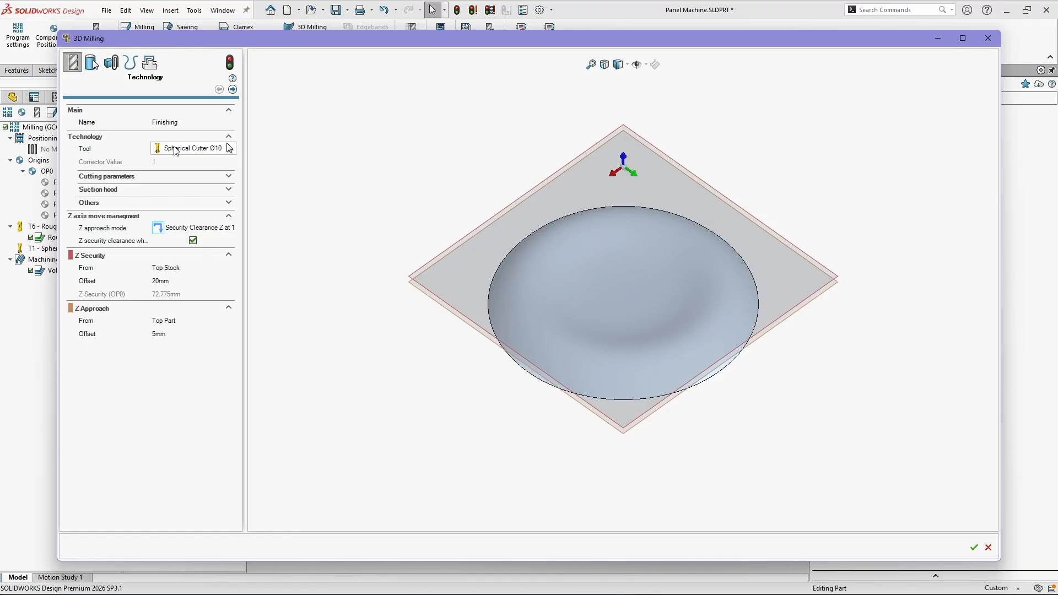
Reference the finishing's Z Security to Top Part and set its Z Approach offset to 10 mm
{"action": "left_click", "coordinate": [617, 66]}
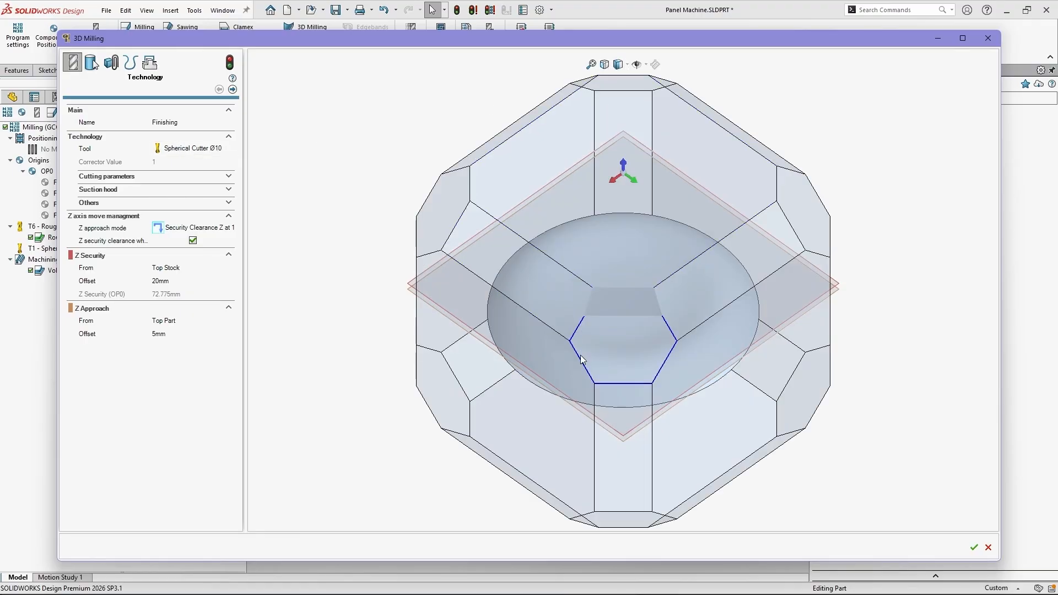
{"action": "left_click", "coordinate": [509, 374]}
{"action": "left_click", "coordinate": [191, 268]}
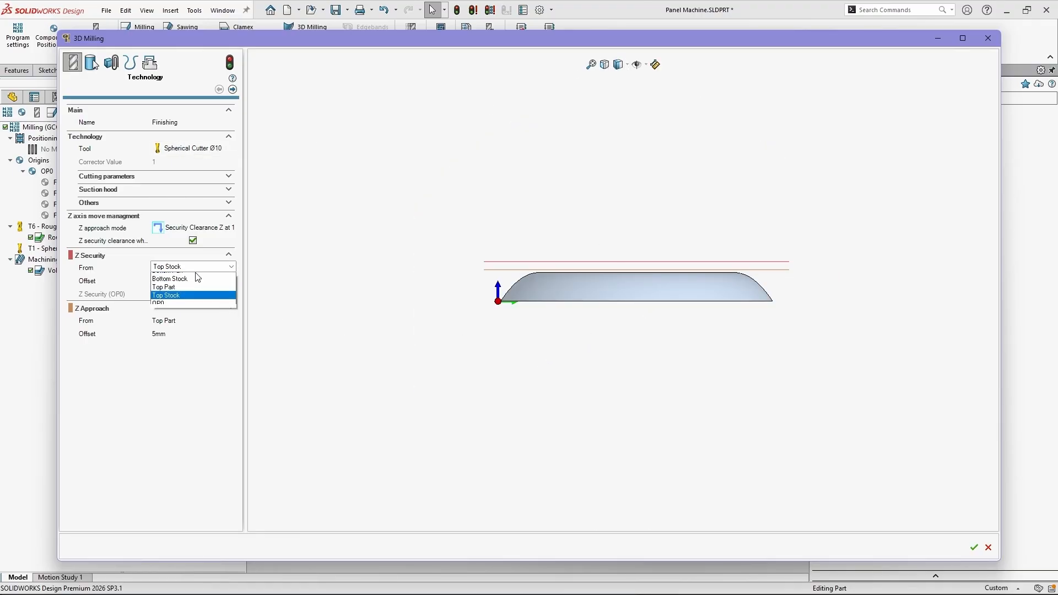
{"action": "left_click", "coordinate": [210, 294]}
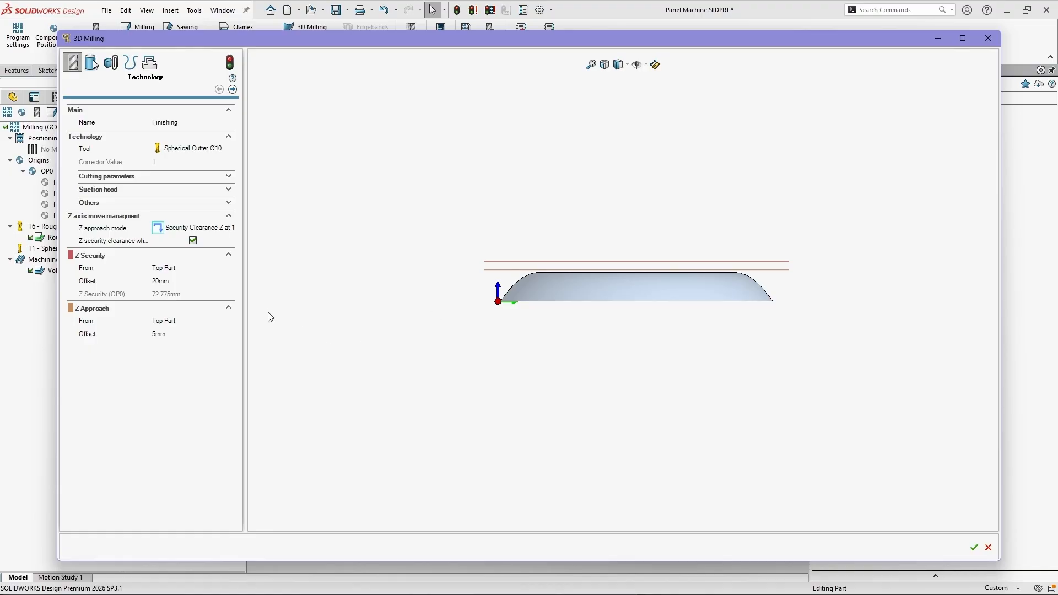
{"action": "left_click", "coordinate": [204, 332]}
{"action": "type", "text": "1"}
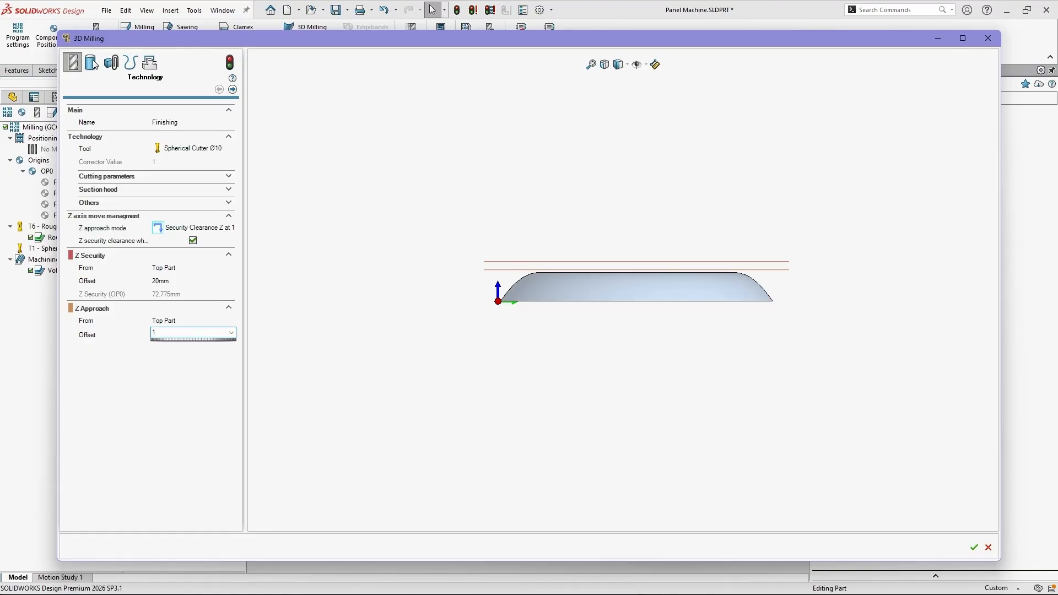
{"action": "type", "text": "0"}
{"action": "key", "text": "Return"}
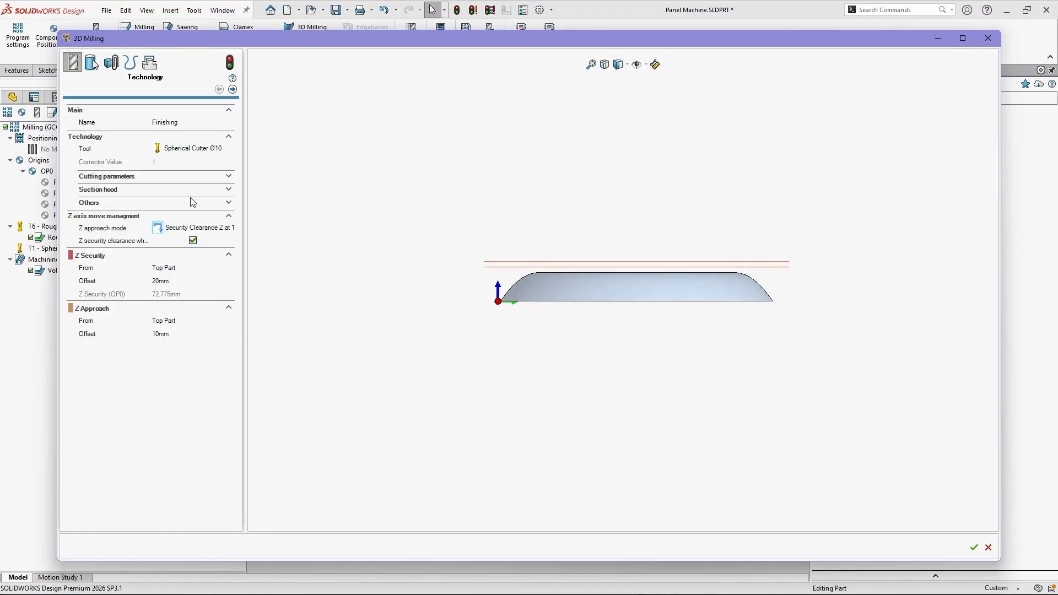
Add a protected surface entry in the finishing's geometry settings and remove it again
{"action": "left_click", "coordinate": [91, 63]}
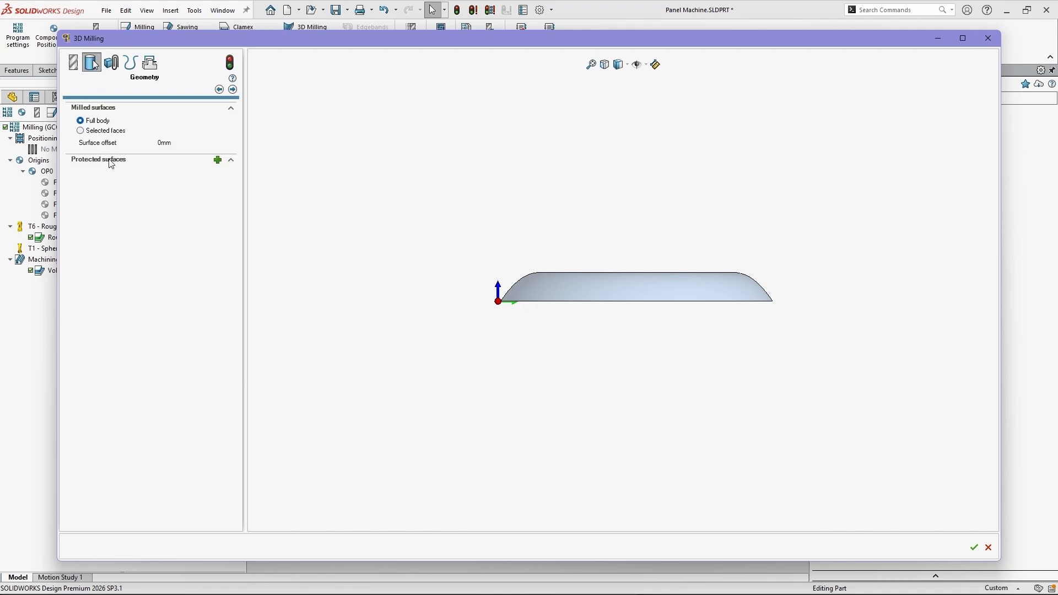
{"action": "left_click", "coordinate": [218, 160]}
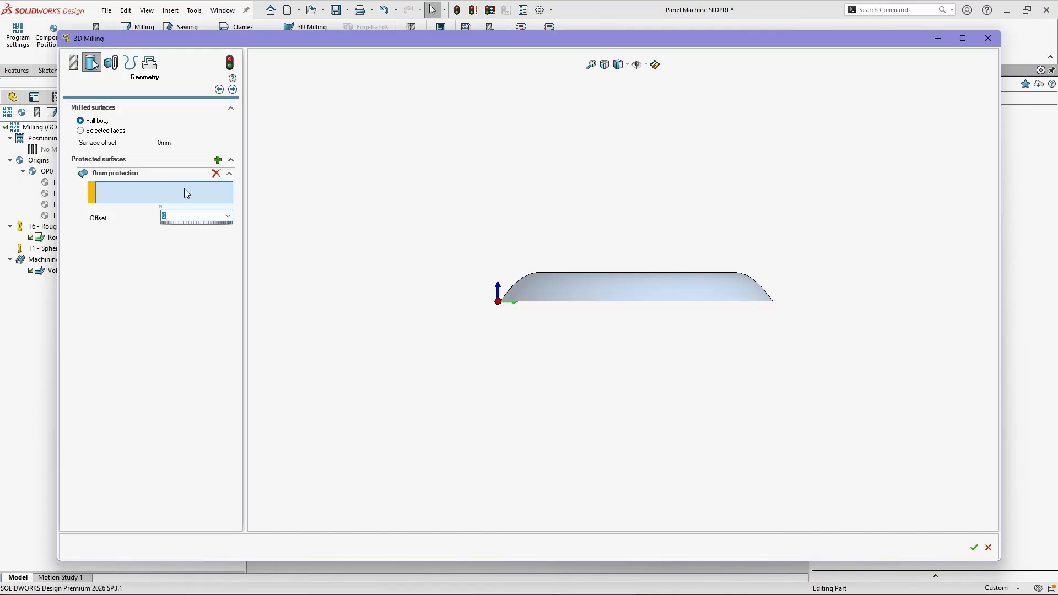
{"action": "left_click", "coordinate": [216, 174]}
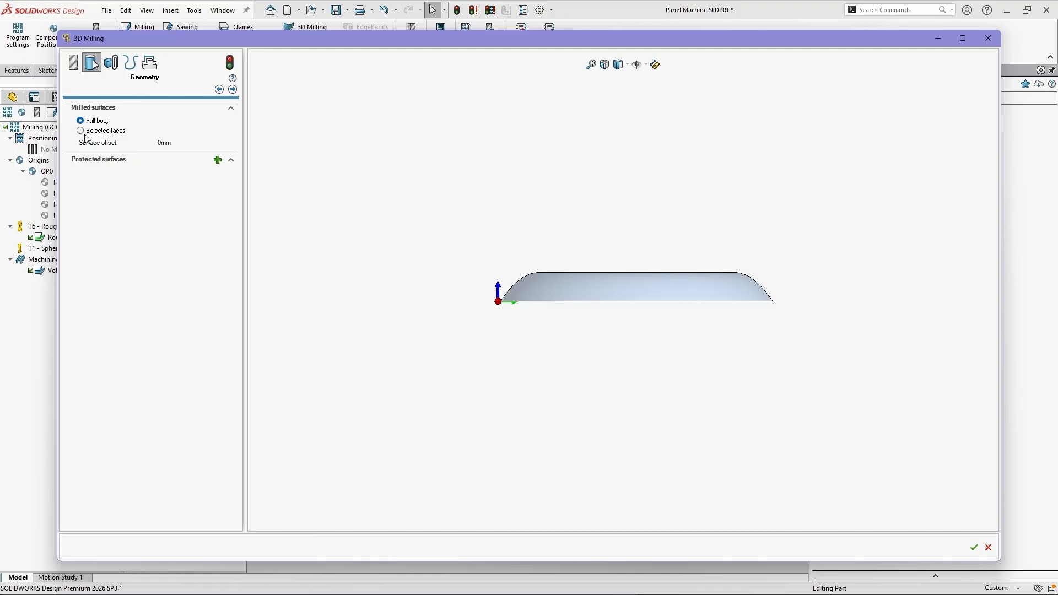
Set the finishing type to Spiral in the 3D finishing's pass settings
{"action": "left_click", "coordinate": [110, 63]}
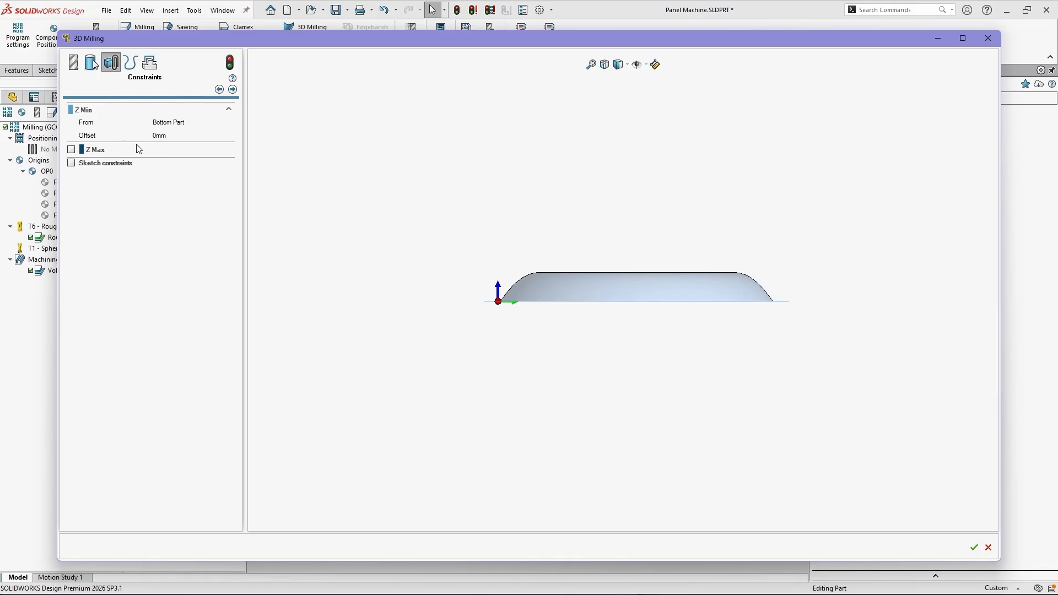
{"action": "left_click", "coordinate": [126, 63]}
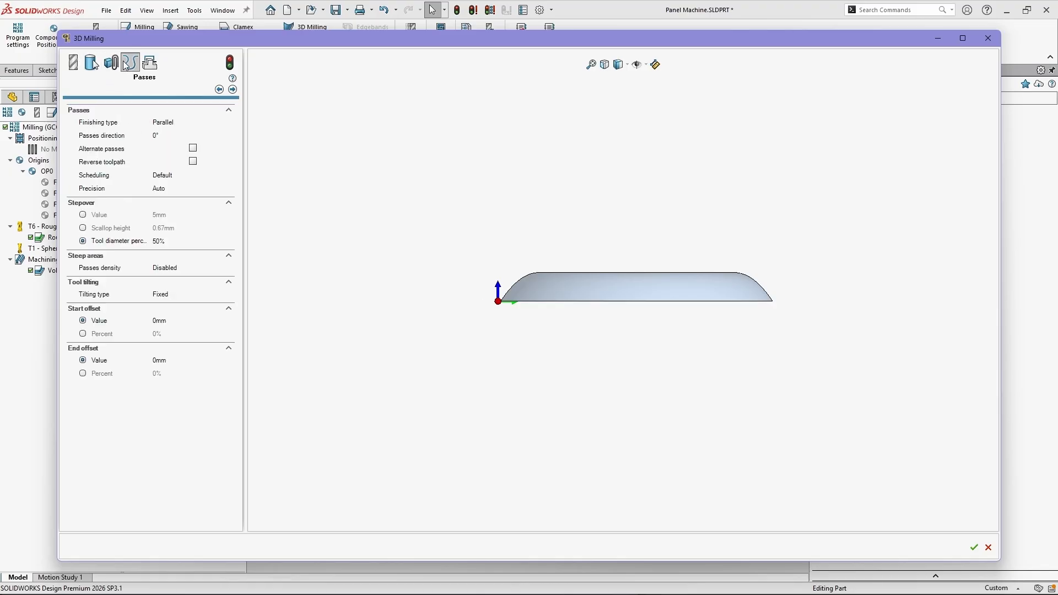
{"action": "left_click", "coordinate": [176, 122]}
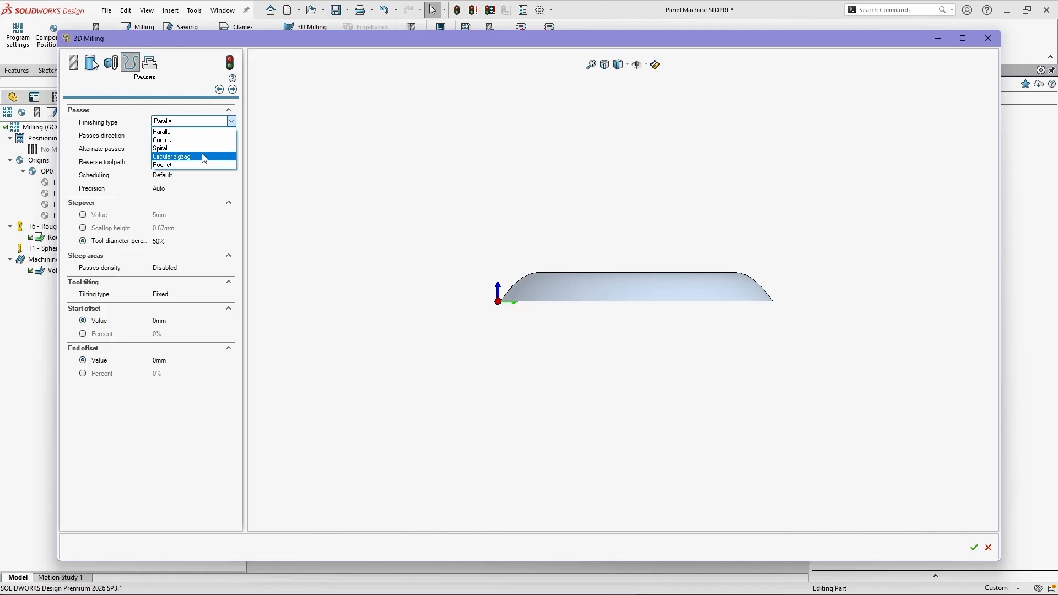
{"action": "left_click", "coordinate": [165, 148]}
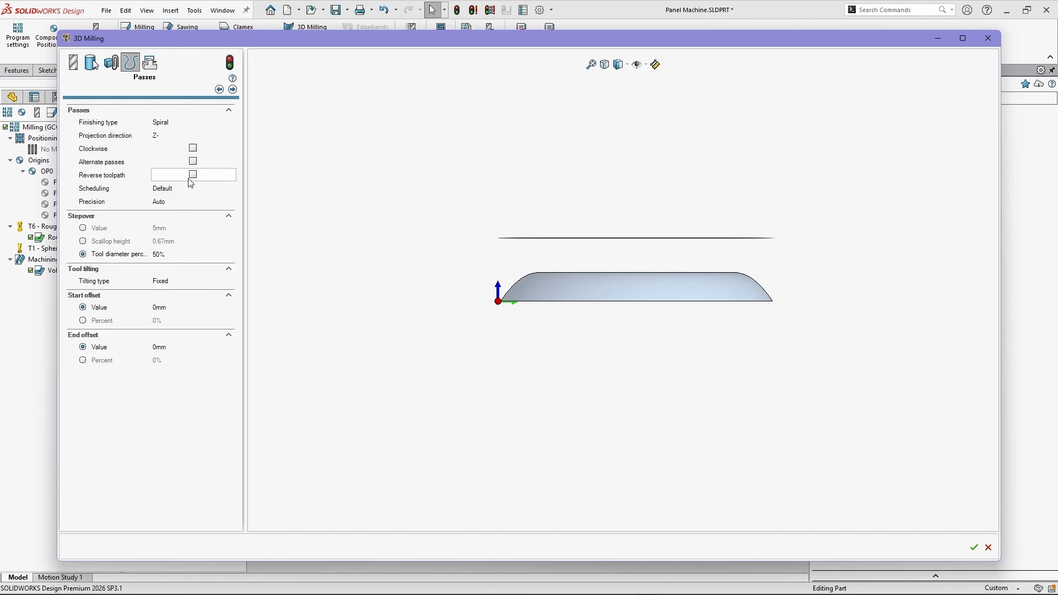
Set the finishing's stepover value to 3 mm and its tool tilting type to Variable (5 axis)
{"action": "left_click", "coordinate": [91, 229]}
{"action": "left_click", "coordinate": [173, 229]}
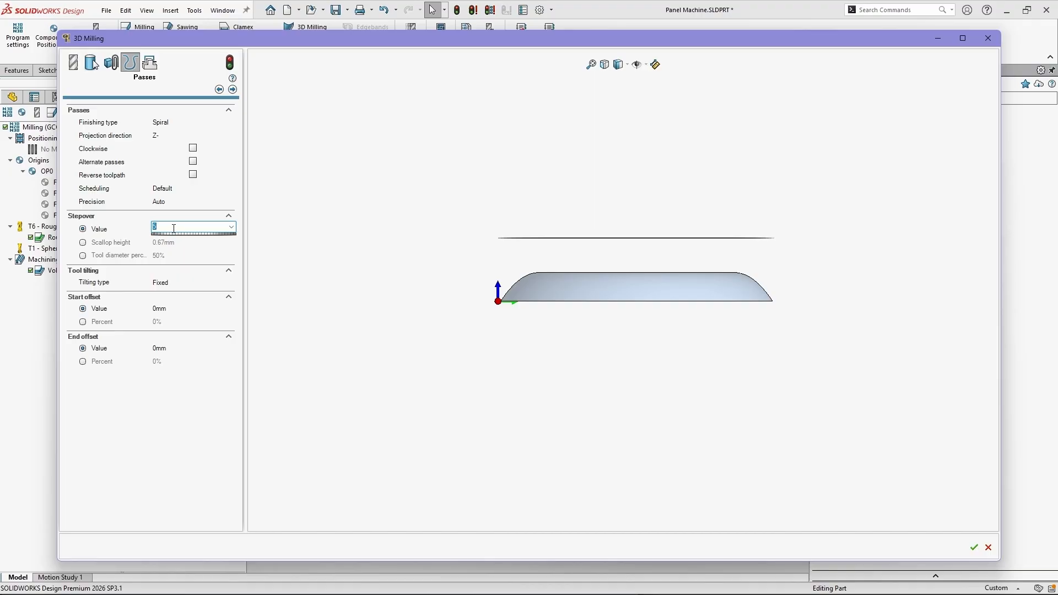
{"action": "type", "text": "3"}
{"action": "key", "text": "Return"}
{"action": "left_click", "coordinate": [188, 282]}
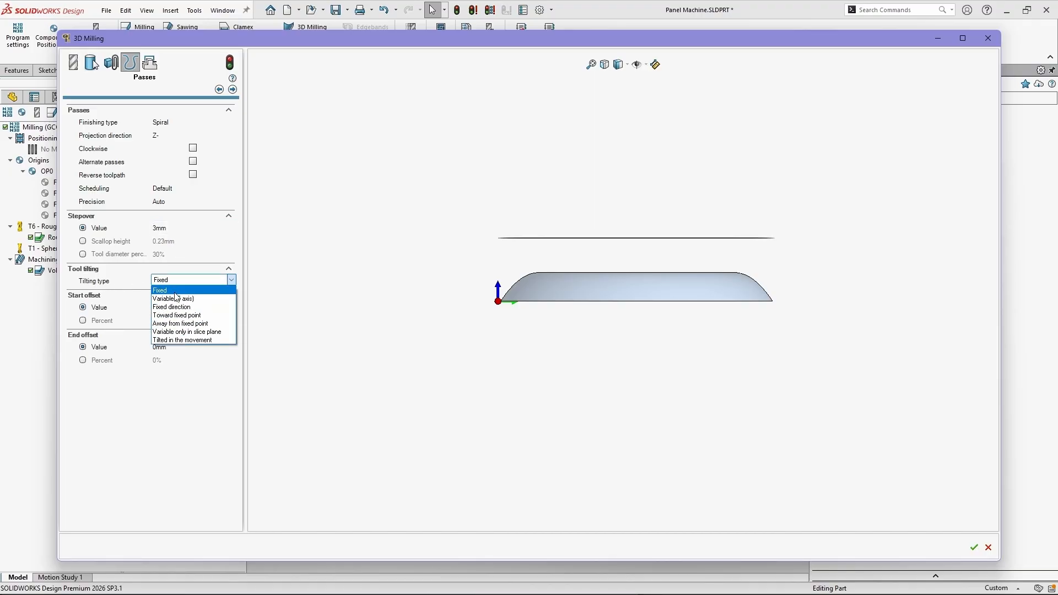
{"action": "left_click", "coordinate": [211, 299]}
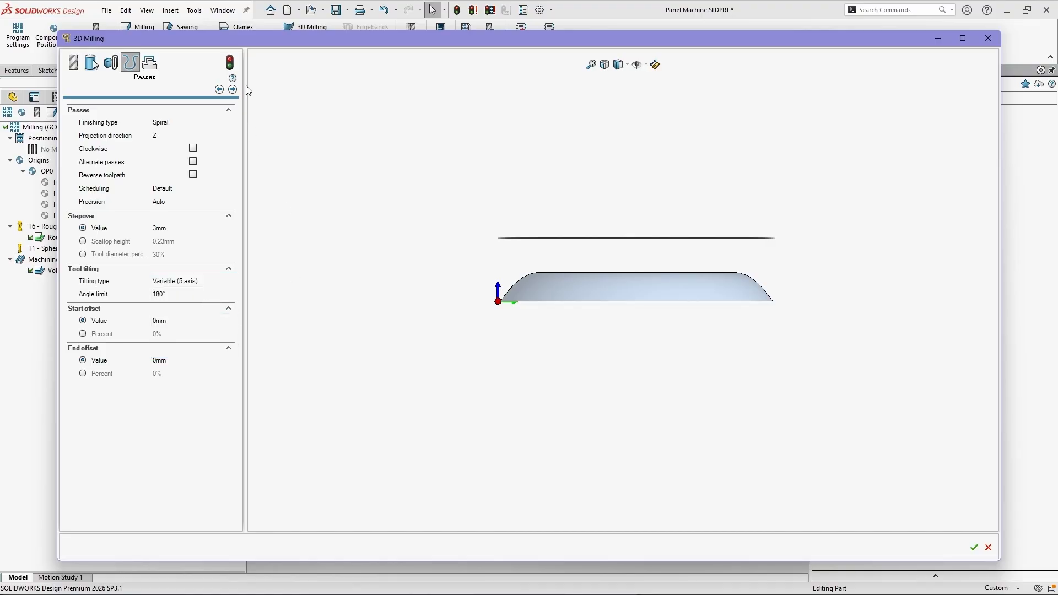
Calculate the spiral toolpath on the dome, view it from an angle and validate the 3D finishing operation
{"action": "left_click", "coordinate": [150, 64]}
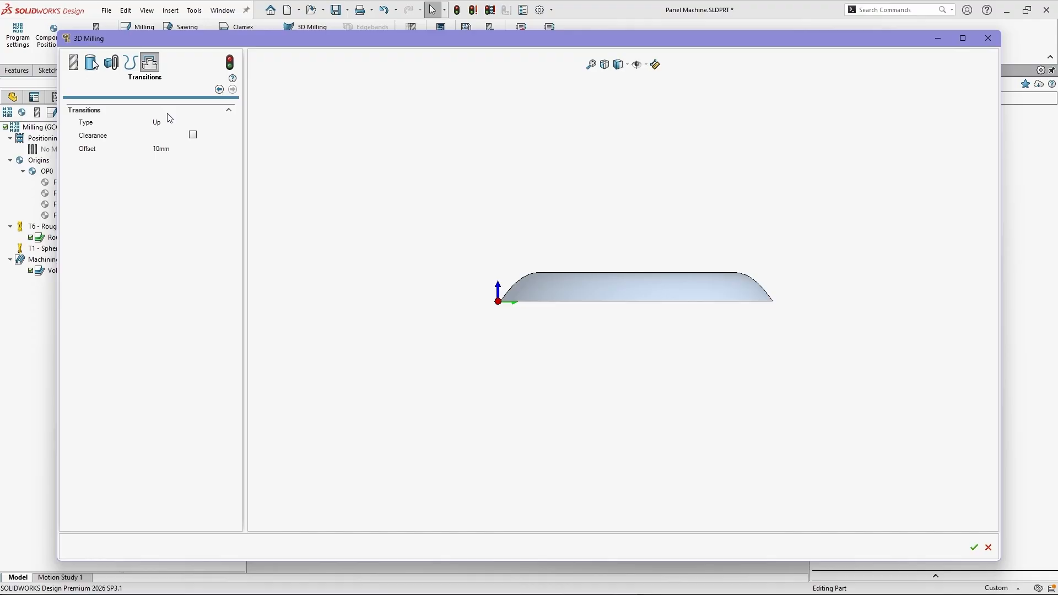
{"action": "left_click", "coordinate": [230, 62]}
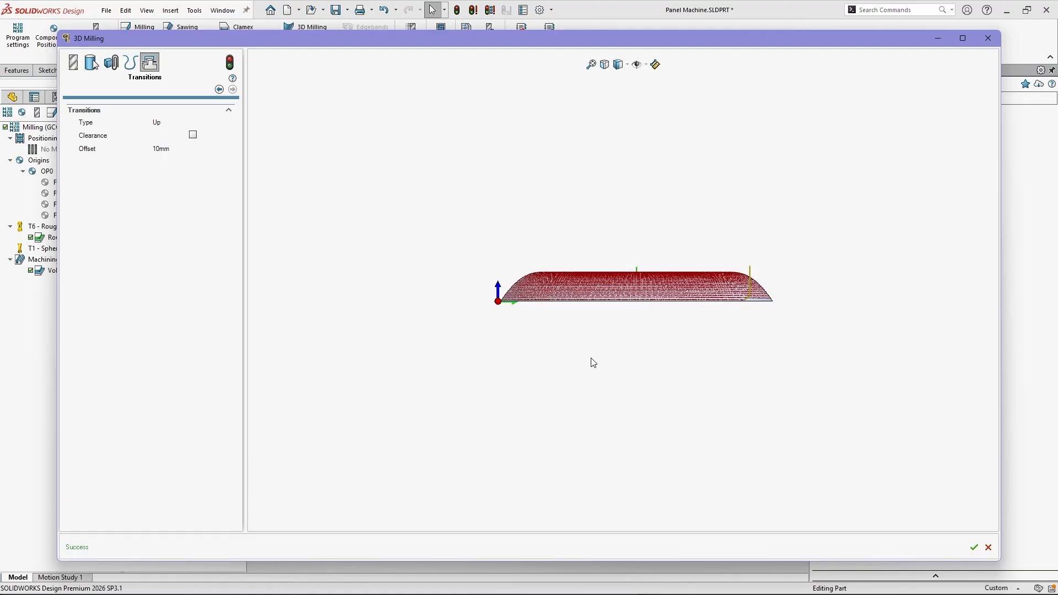
{"action": "middle_click_drag", "start_coordinate": [625, 286], "coordinate": [661, 324]}
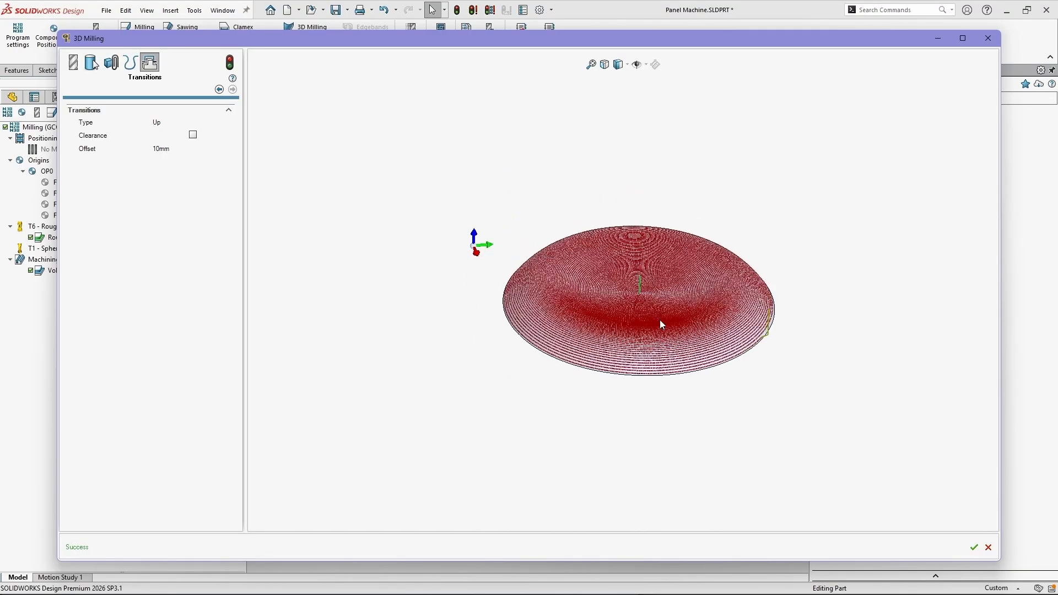
{"action": "left_click", "coordinate": [975, 548]}
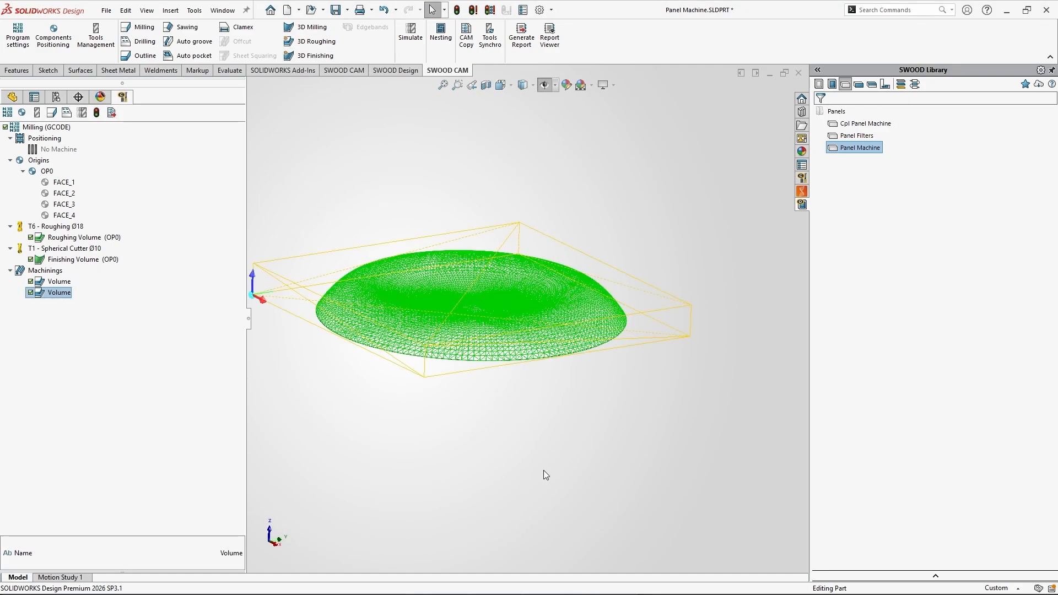
Open the material removal simulation for the Milling (GCODE) program and run the removal through roughing and finishing
{"action": "left_click", "coordinate": [47, 126]}
{"action": "right_click", "coordinate": [62, 130]}
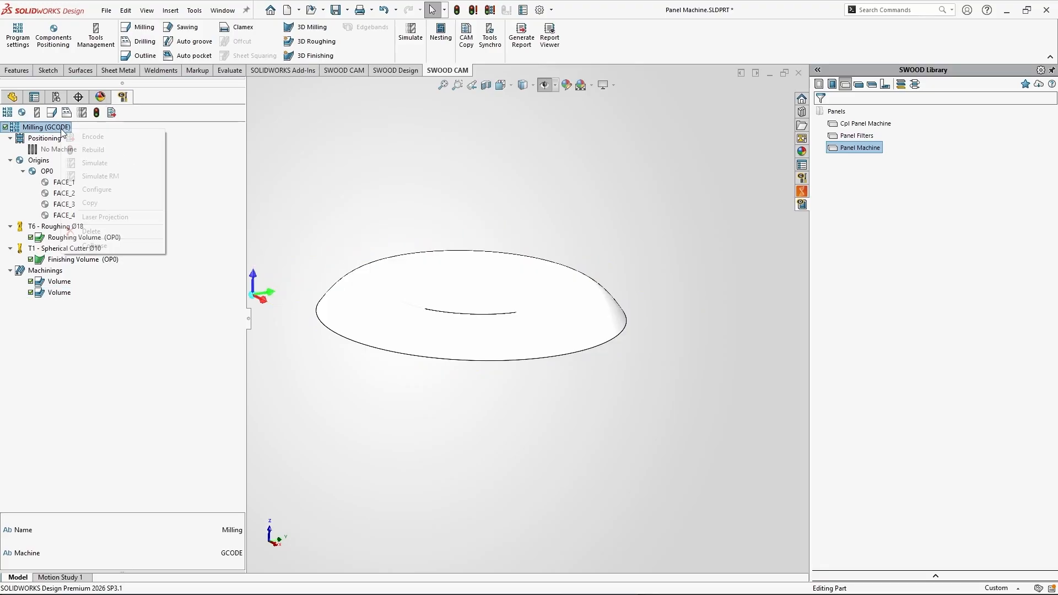
{"action": "left_click", "coordinate": [98, 180]}
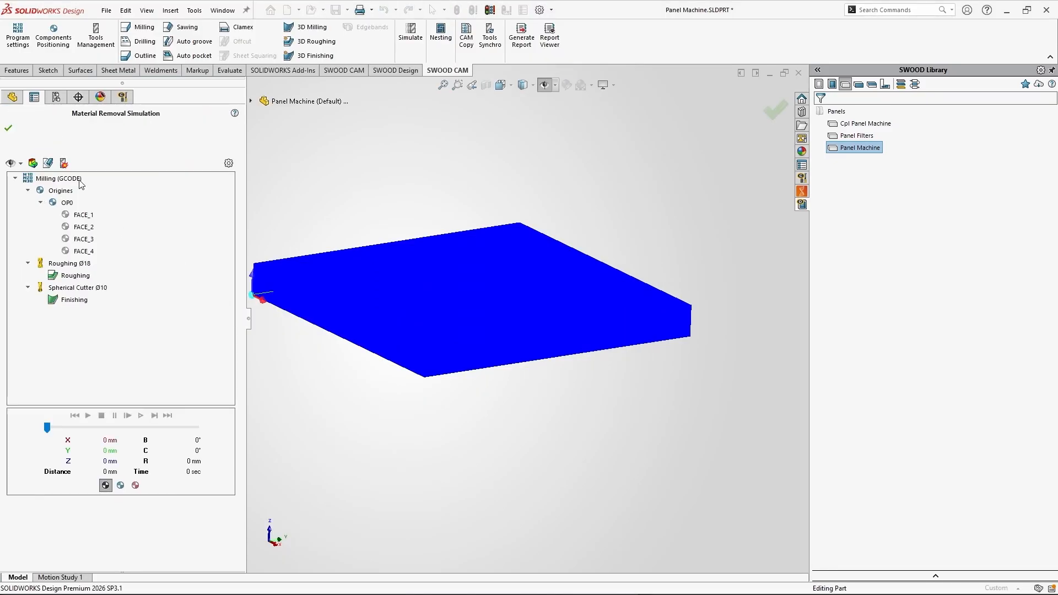
{"action": "right_click", "coordinate": [81, 182]}
{"action": "left_click", "coordinate": [108, 201]}
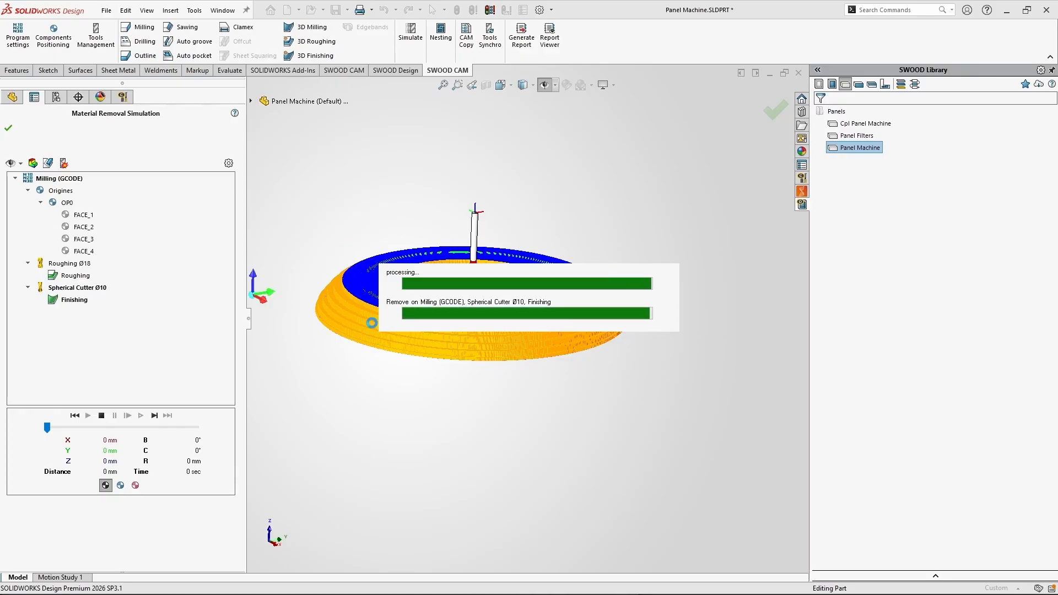
Examine the simulated surface of the finished dome from the side and from above, and close the material removal simulation
{"action": "scroll", "coordinate": [393, 309], "scroll_direction": "down", "scroll_amount": 7}
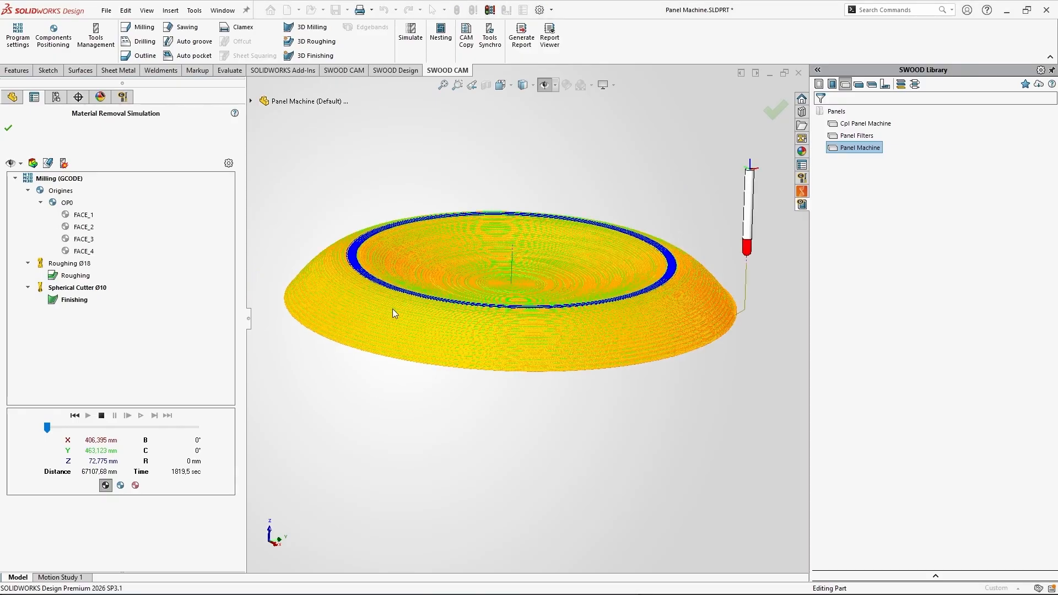
{"action": "middle_click_drag", "start_coordinate": [349, 294], "coordinate": [344, 272]}
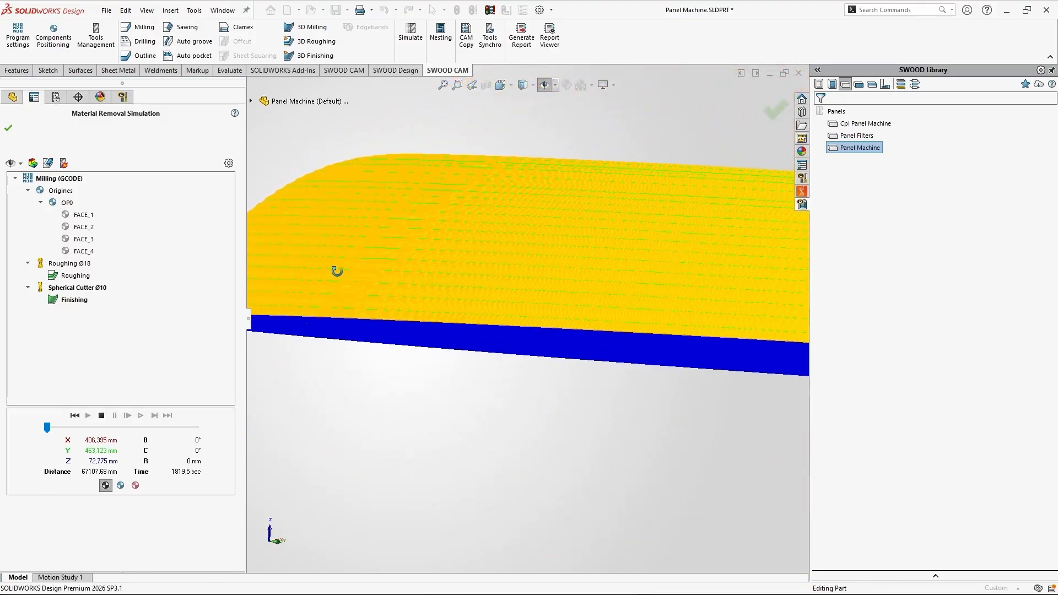
{"action": "scroll", "coordinate": [406, 240], "scroll_direction": "up", "scroll_amount": 3}
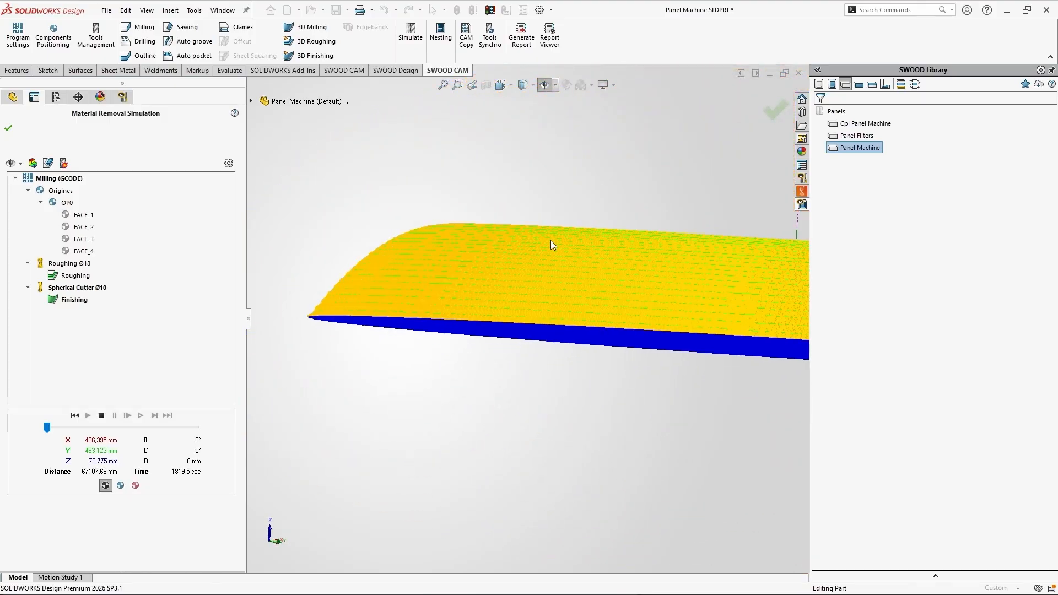
{"action": "scroll", "coordinate": [551, 240], "scroll_direction": "up", "scroll_amount": 5}
{"action": "middle_click_drag", "start_coordinate": [586, 263], "coordinate": [523, 280]}
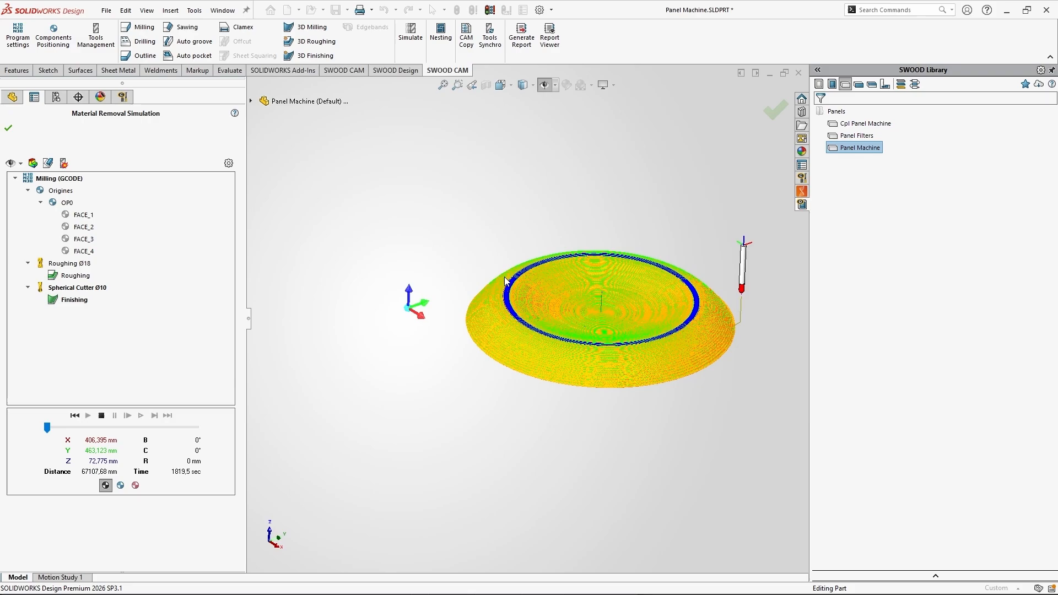
{"action": "scroll", "coordinate": [683, 303], "scroll_direction": "down", "scroll_amount": 4}
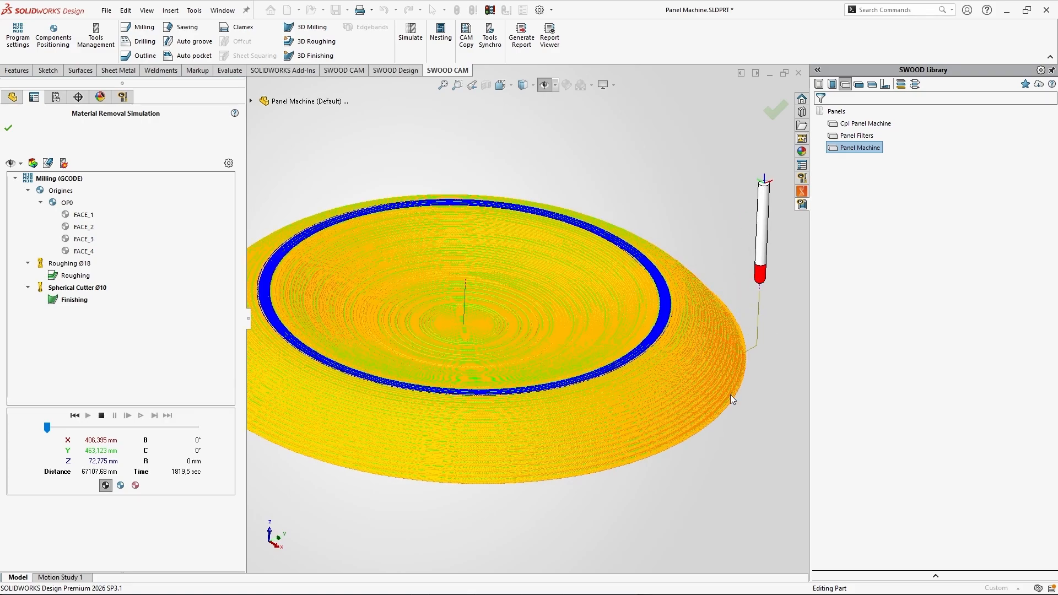
{"action": "mouse_move", "coordinate": [587, 331]}
{"action": "middle_mouse_down"}
{"action": "mouse_move", "coordinate": [638, 350]}
{"action": "mouse_move", "coordinate": [529, 298]}
{"action": "mouse_move", "coordinate": [584, 272]}
{"action": "mouse_move", "coordinate": [541, 279]}
{"action": "mouse_move", "coordinate": [524, 315]}
{"action": "mouse_move", "coordinate": [576, 338]}
{"action": "middle_mouse_up"}
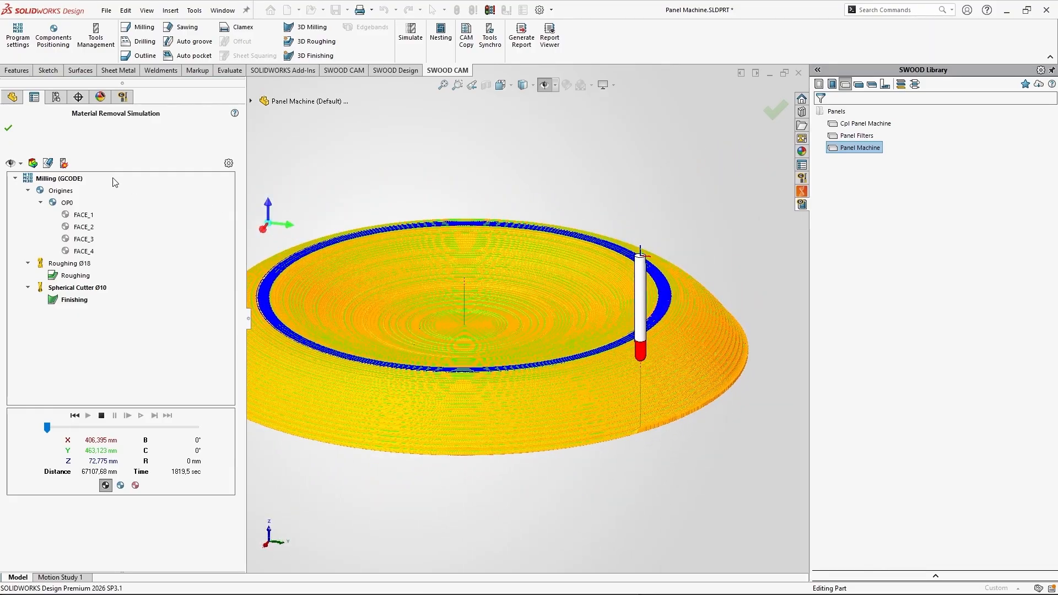
{"action": "left_click", "coordinate": [9, 128]}
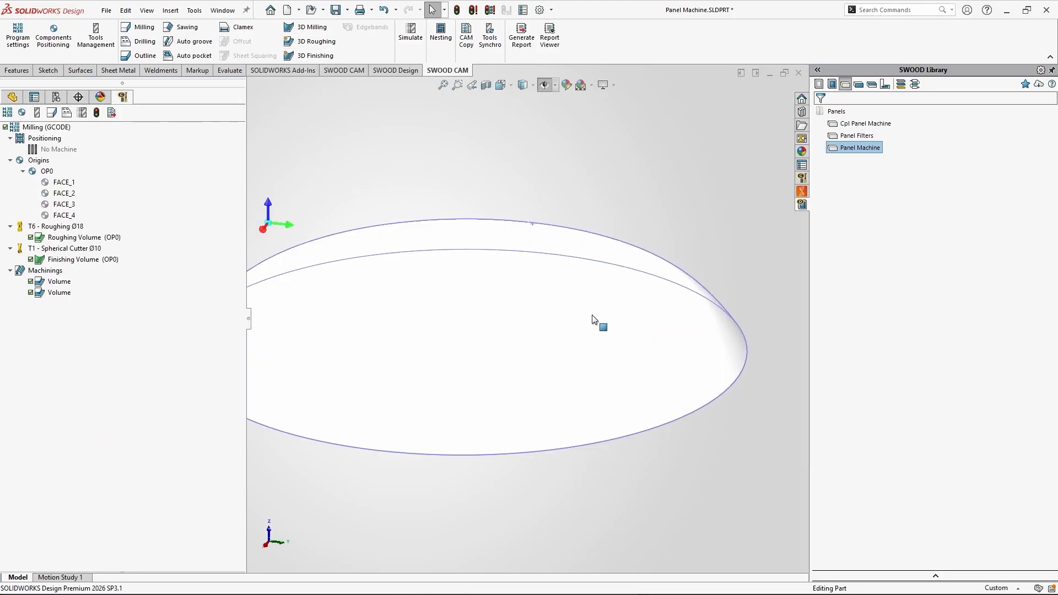
{"action": "scroll", "coordinate": [623, 184], "scroll_direction": "up", "scroll_amount": 3}
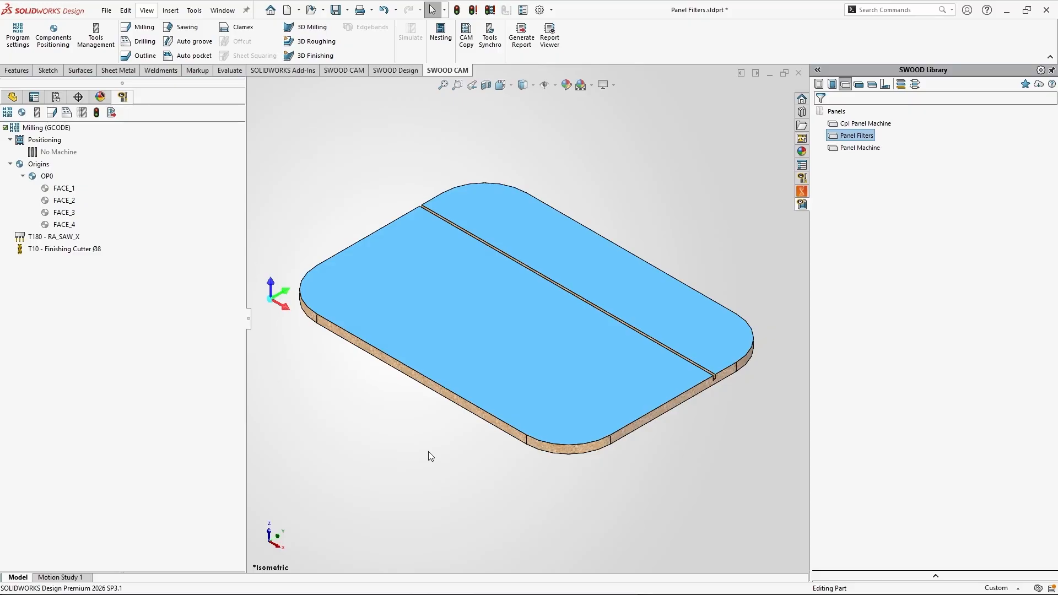
Check the groove's width at its open end on the Panel Filters part and view the Finishing Cutter Ø8's properties
{"action": "scroll", "coordinate": [684, 373], "scroll_direction": "down", "scroll_amount": 5}
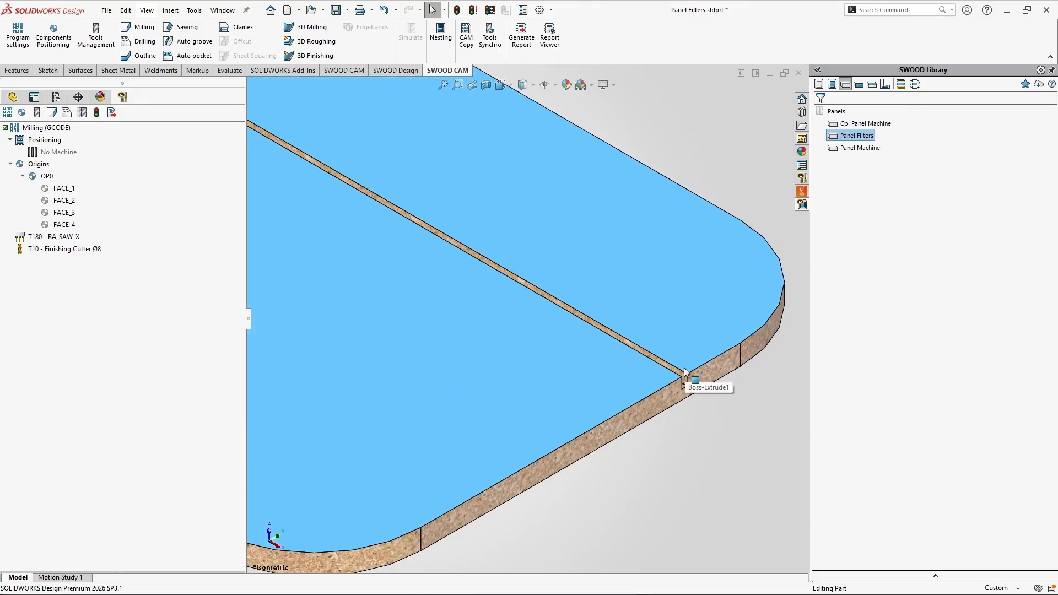
{"action": "scroll", "coordinate": [684, 373], "scroll_direction": "down", "scroll_amount": 3}
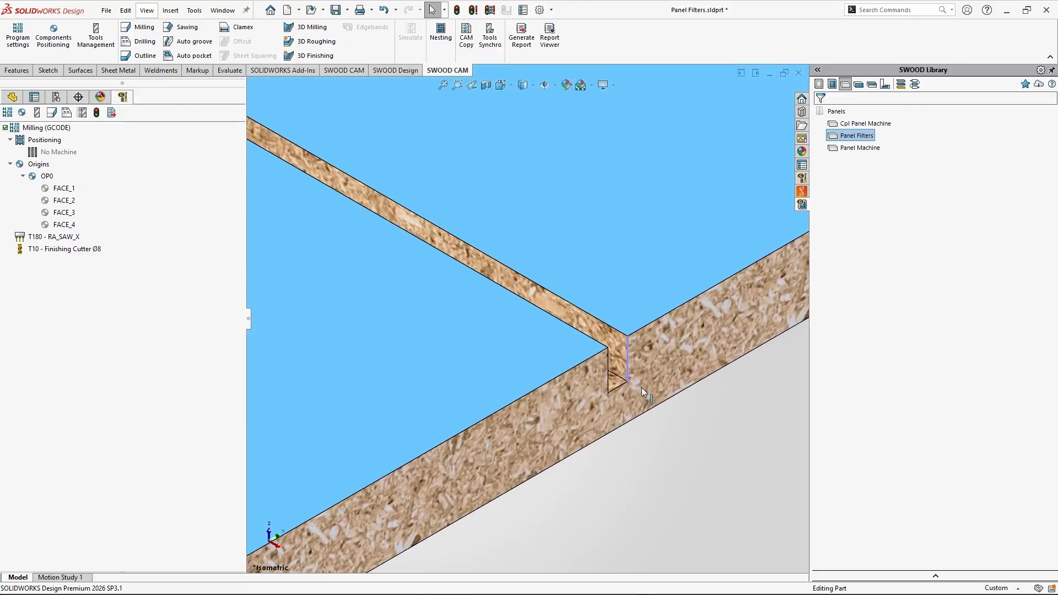
{"action": "scroll", "coordinate": [601, 376], "scroll_direction": "down", "scroll_amount": 2}
{"action": "left_click", "coordinate": [601, 380]}
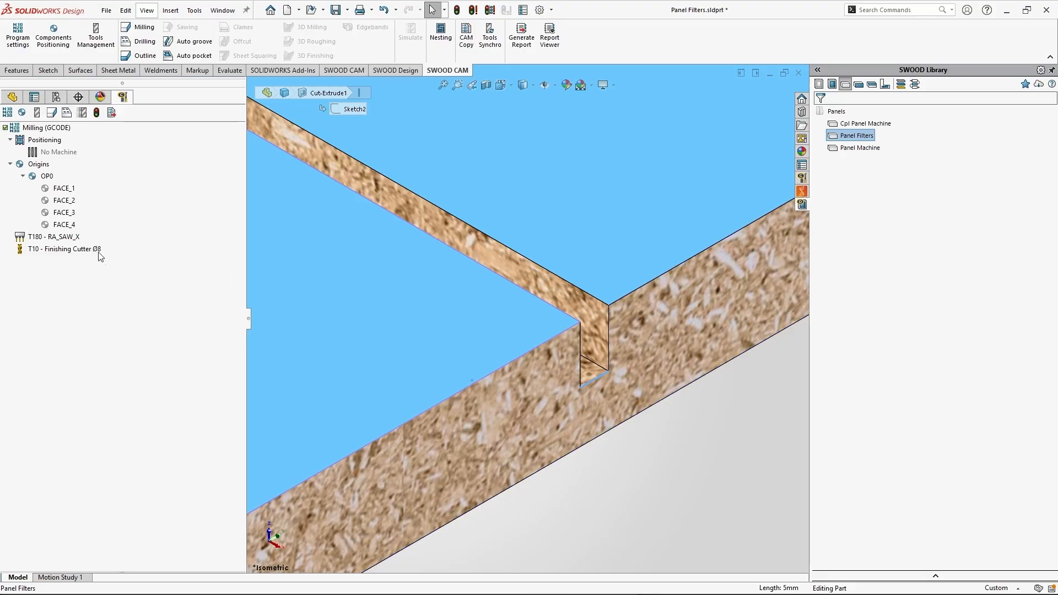
{"action": "left_click", "coordinate": [88, 249]}
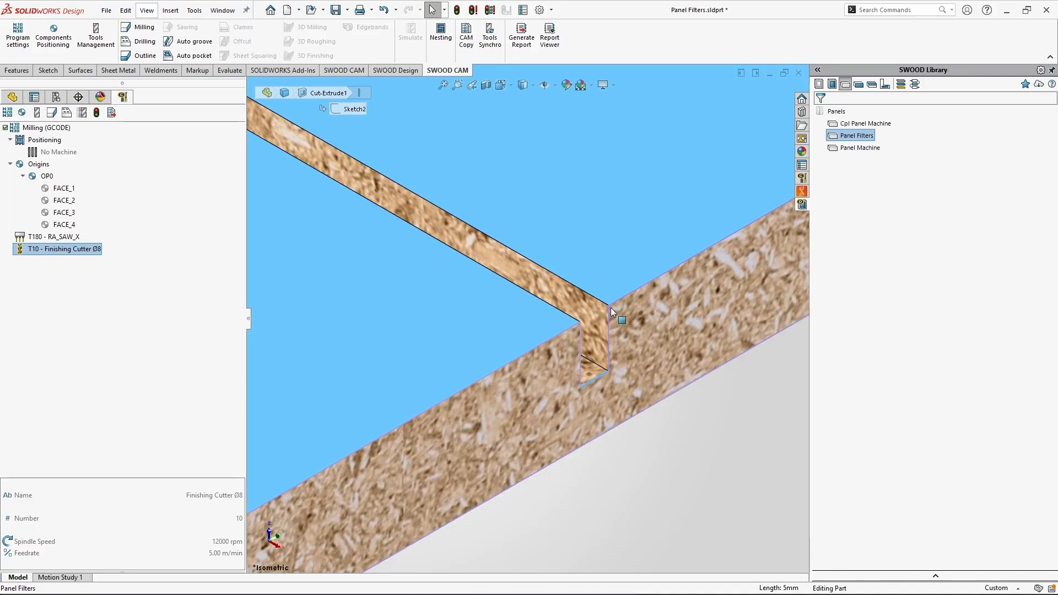
{"action": "scroll", "coordinate": [737, 381], "scroll_direction": "down", "scroll_amount": 10}
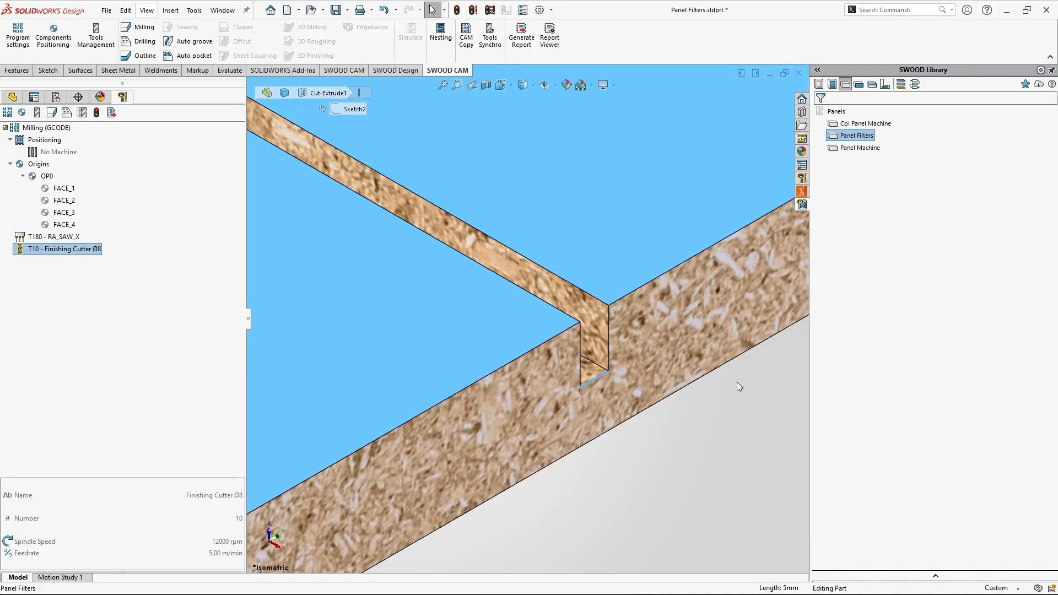
{"action": "key", "text": "f"}
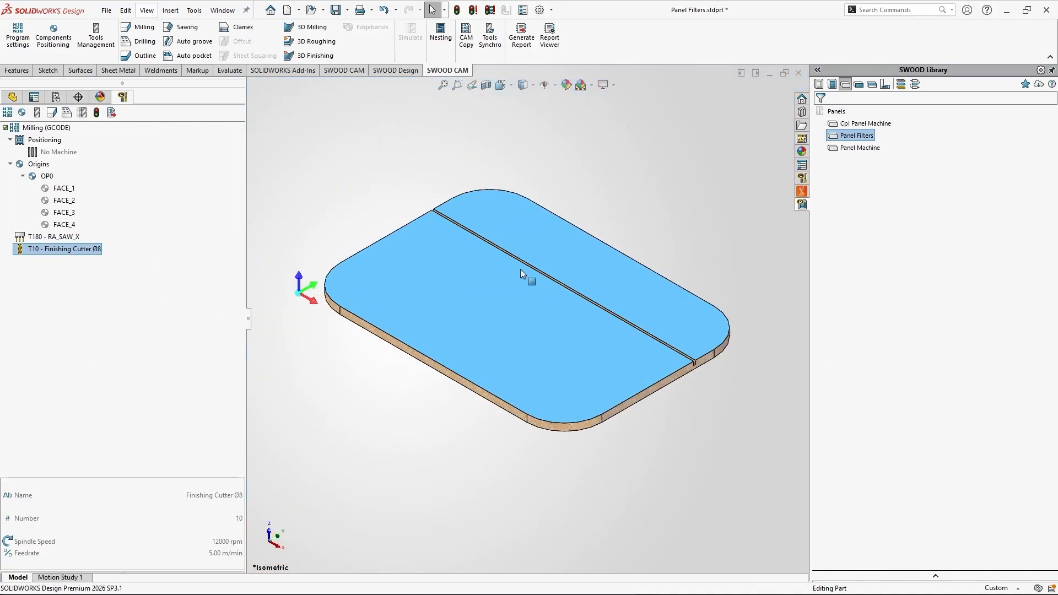
Create an Auto groove machining with a Cut-Groove operation on the T180 - RA_SAW_X aggregate
{"action": "left_click", "coordinate": [207, 44]}
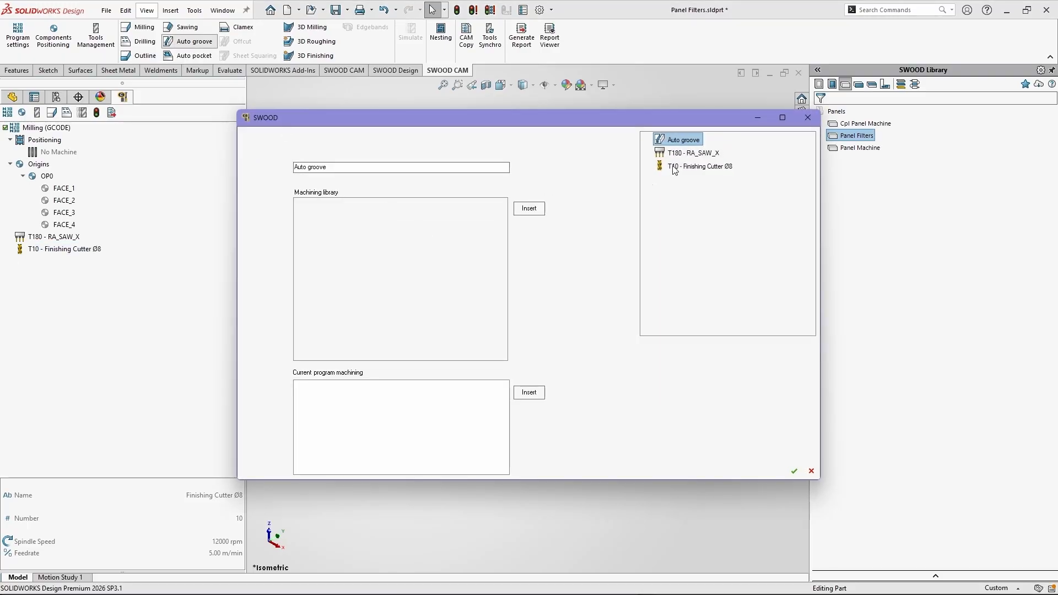
{"action": "left_click", "coordinate": [696, 154]}
{"action": "left_click", "coordinate": [371, 231]}
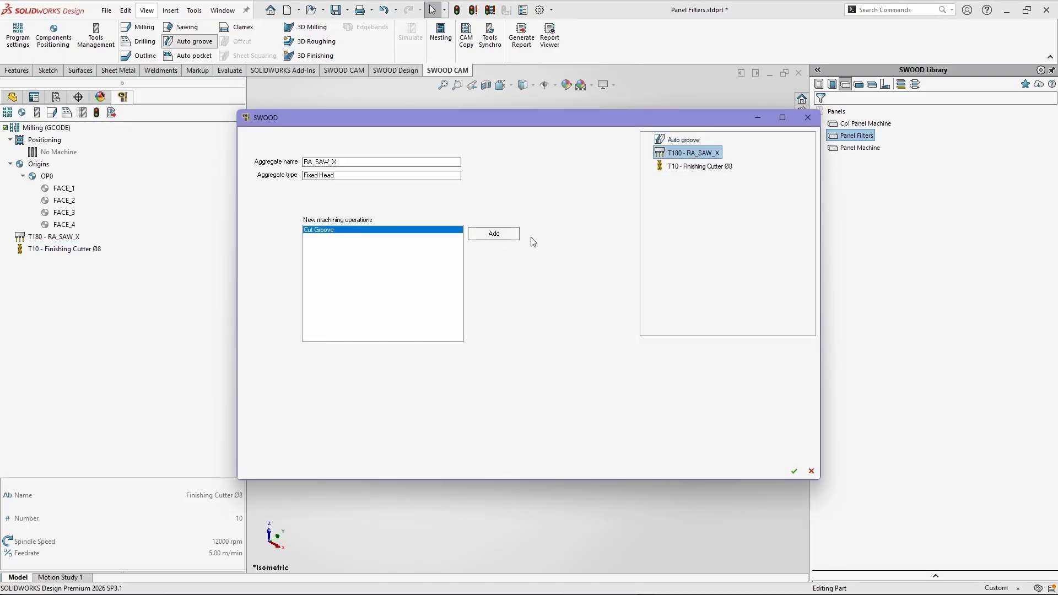
{"action": "left_click", "coordinate": [510, 236]}
{"action": "left_click", "coordinate": [794, 470]}
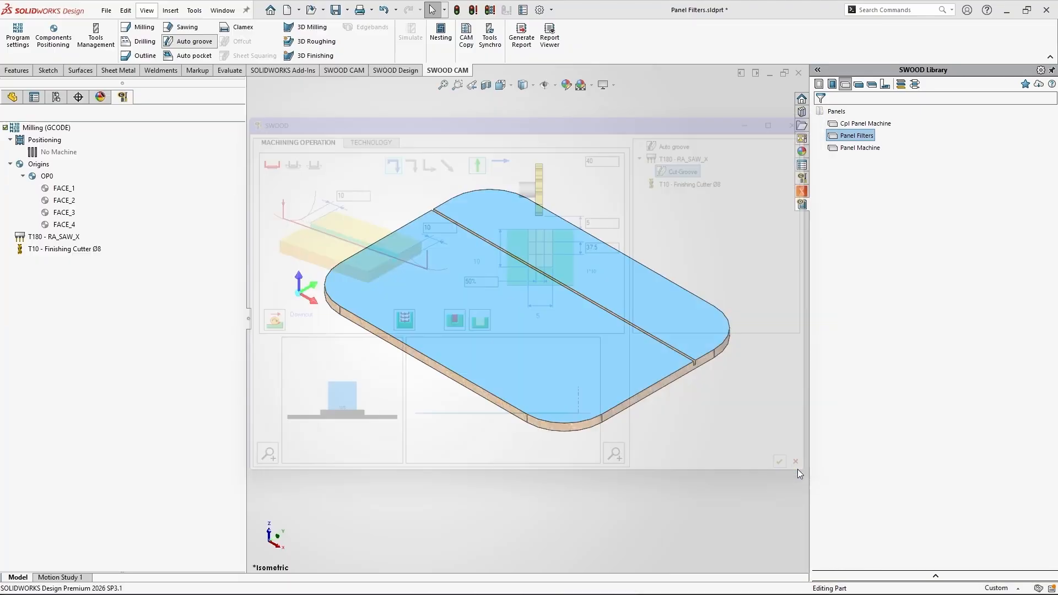
Edit the Auto groove machining and add a Walls finishing operation on the T10 - Finishing Cutter Ø8
{"action": "right_click", "coordinate": [67, 284]}
{"action": "left_click", "coordinate": [83, 296]}
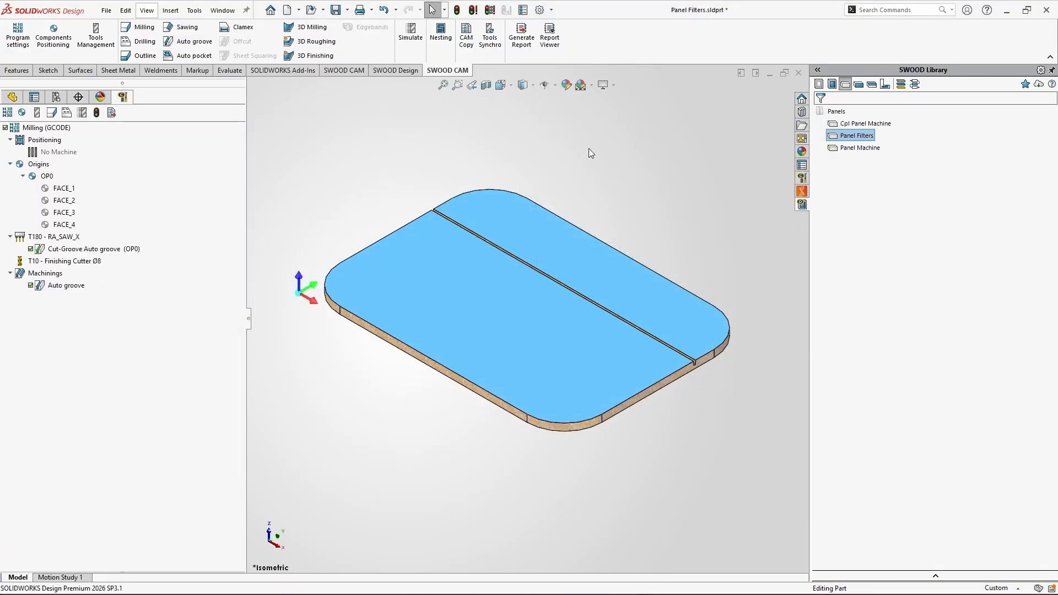
{"action": "left_click", "coordinate": [683, 179]}
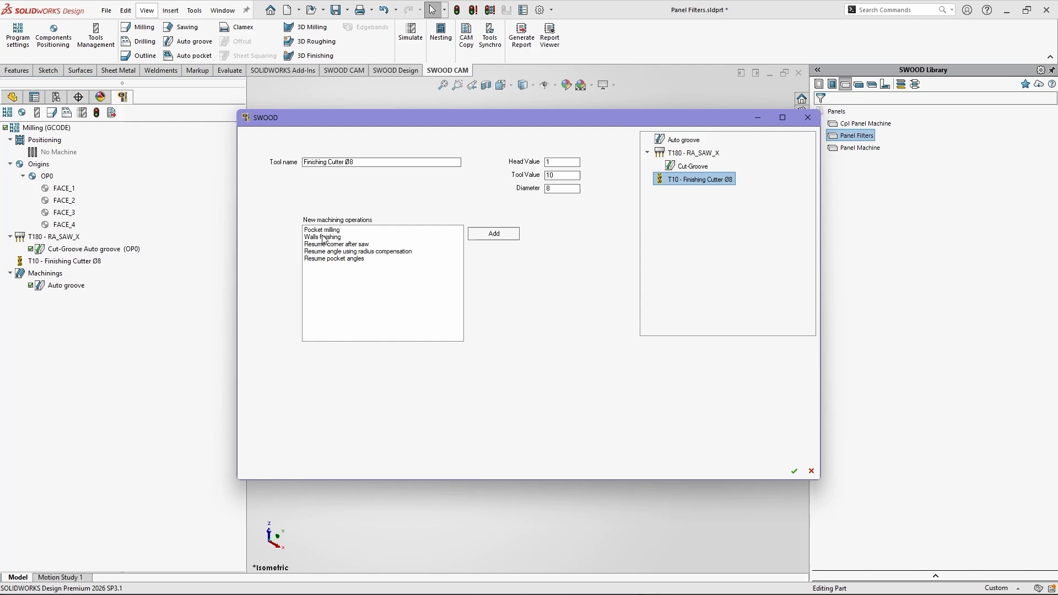
{"action": "left_click", "coordinate": [323, 237]}
{"action": "left_click", "coordinate": [494, 233]}
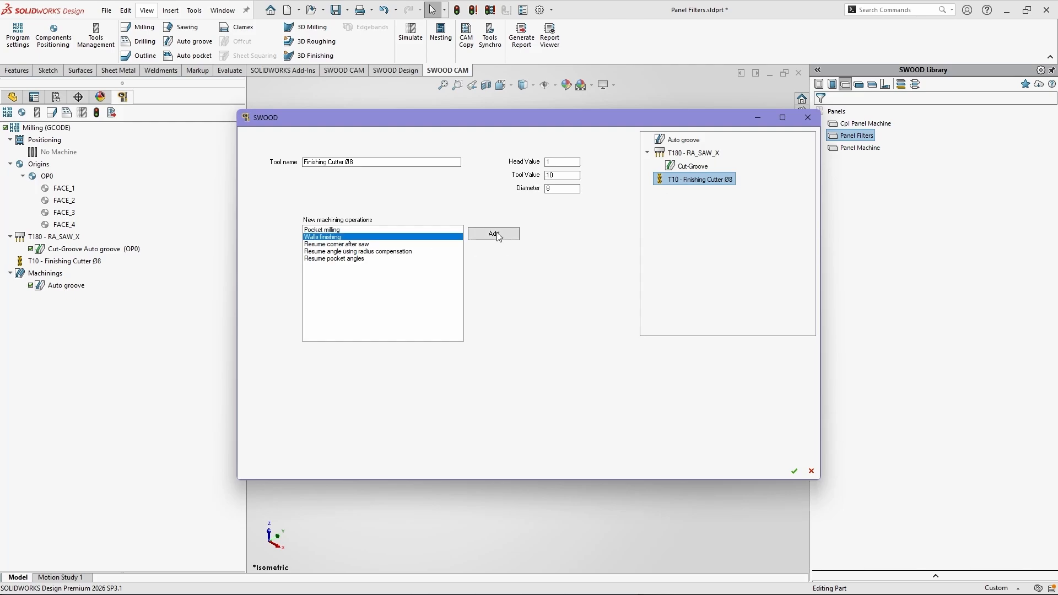
{"action": "left_click", "coordinate": [794, 471]}
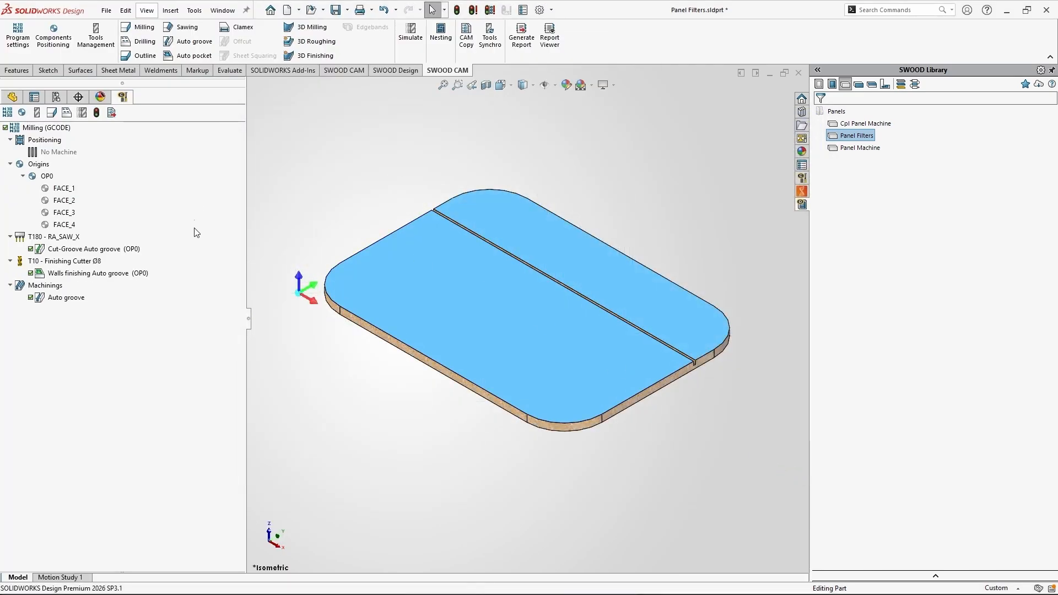
Rebuild the Milling program and simulate its Cut-Groove and Walls finishing operations on the panel
{"action": "left_click", "coordinate": [65, 130]}
{"action": "right_click", "coordinate": [65, 129]}
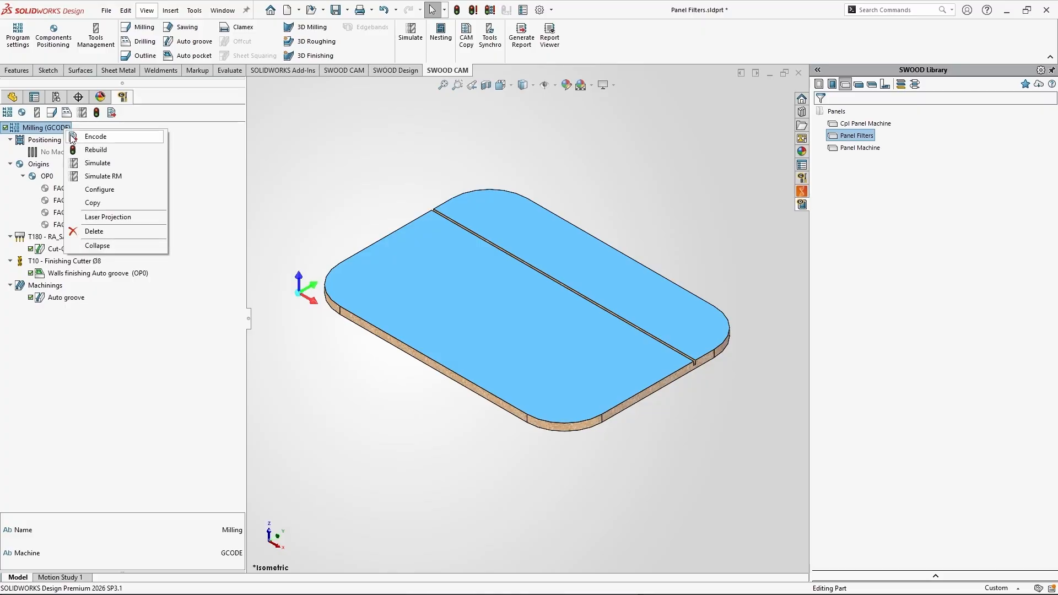
{"action": "left_click", "coordinate": [71, 149]}
{"action": "left_click", "coordinate": [60, 127]}
{"action": "left_click", "coordinate": [82, 113]}
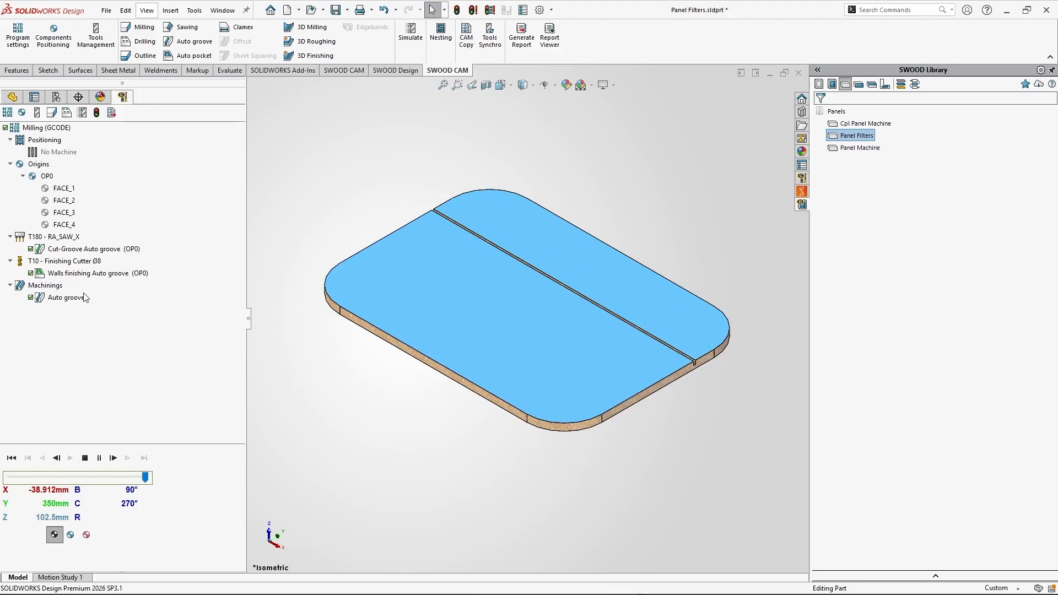
Add a Groove Attributes filter to the Auto groove's Cut-Groove operation in its automation parameters, requiring Width (mm) < 8
{"action": "left_click", "coordinate": [65, 298]}
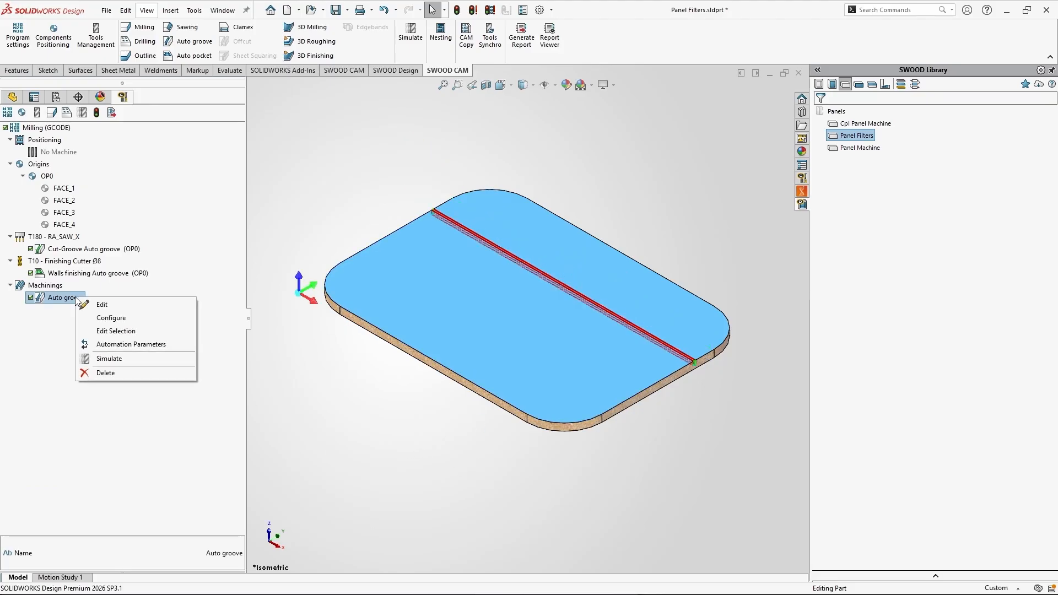
{"action": "left_click", "coordinate": [112, 345]}
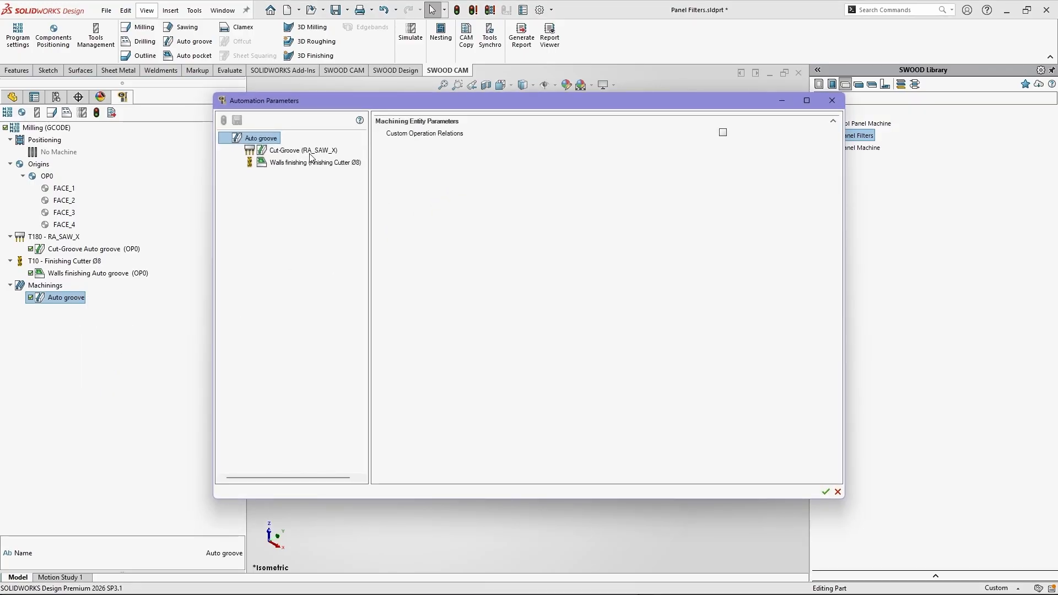
{"action": "left_click", "coordinate": [308, 151]}
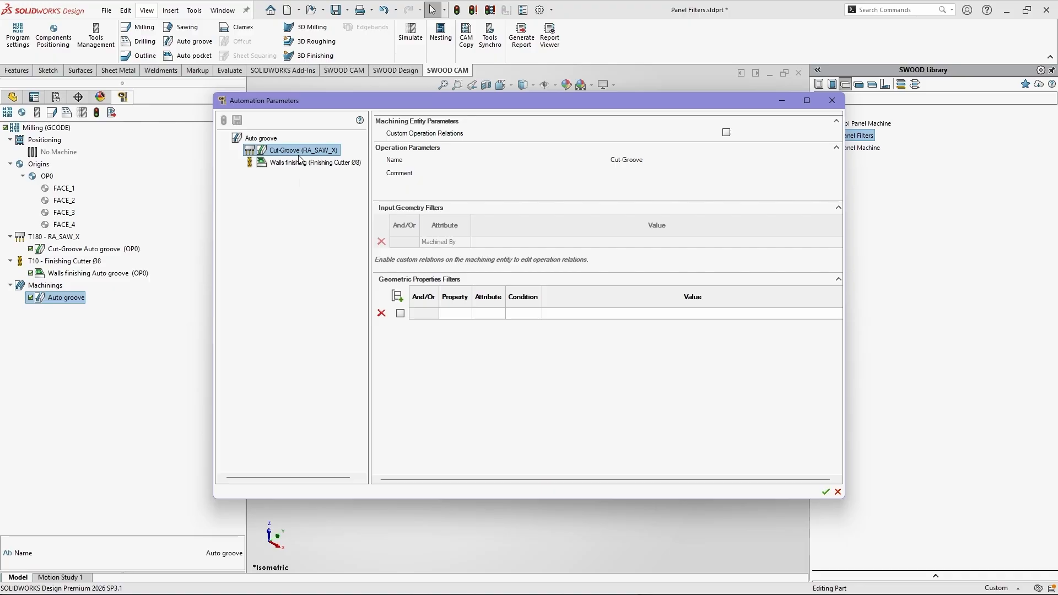
{"action": "left_click", "coordinate": [464, 312]}
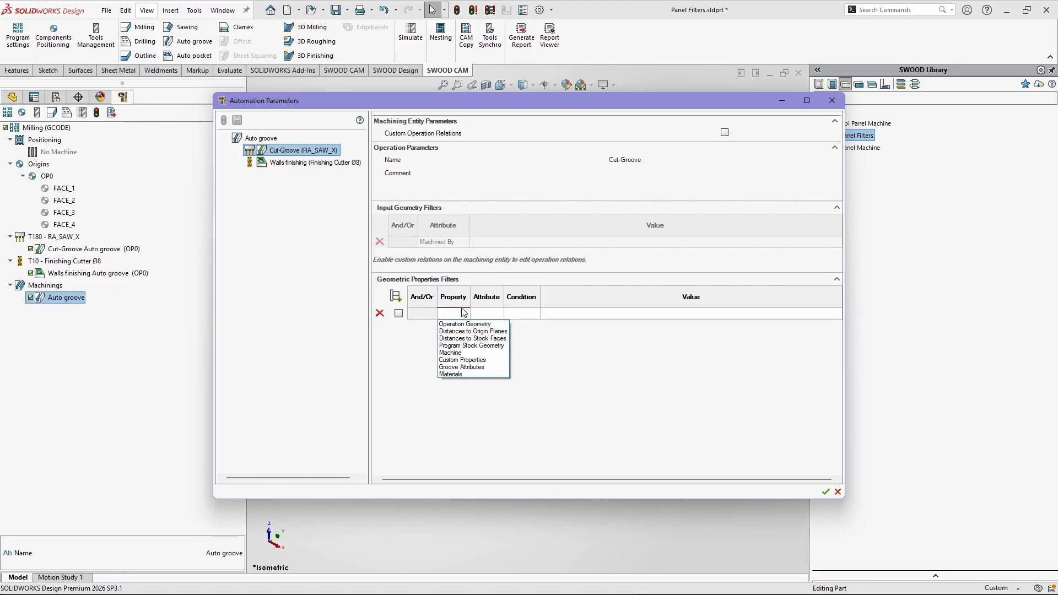
{"action": "left_click", "coordinate": [475, 367]}
{"action": "left_click", "coordinate": [539, 314]}
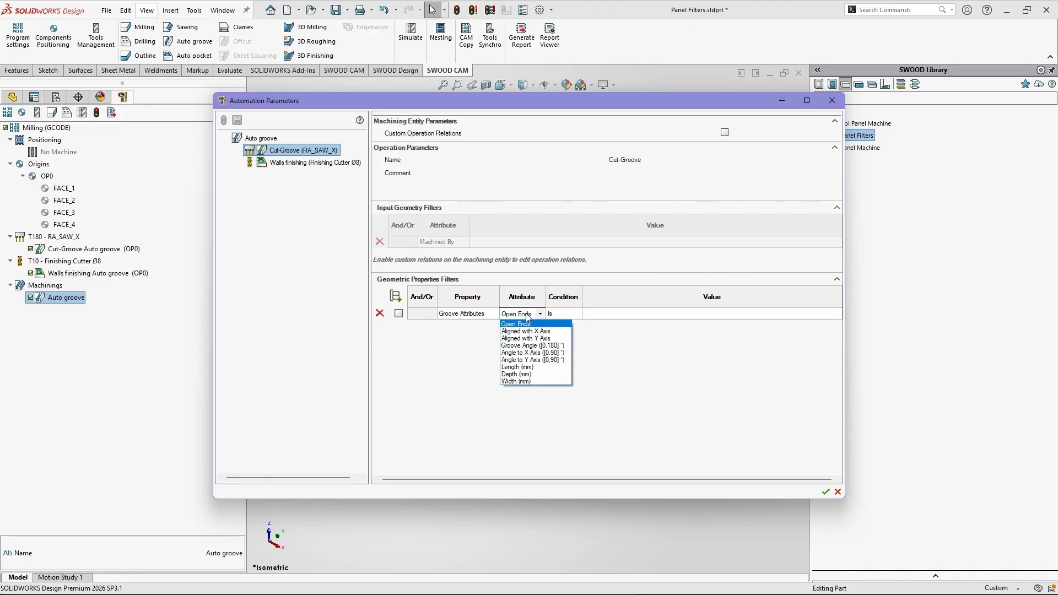
{"action": "left_click", "coordinate": [538, 381]}
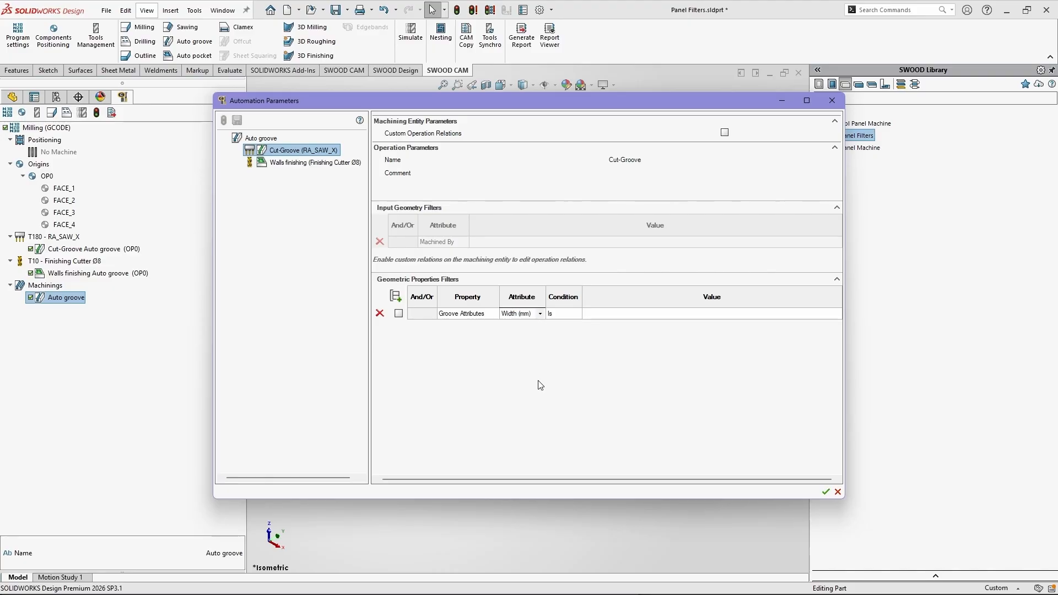
{"action": "left_click", "coordinate": [553, 315]}
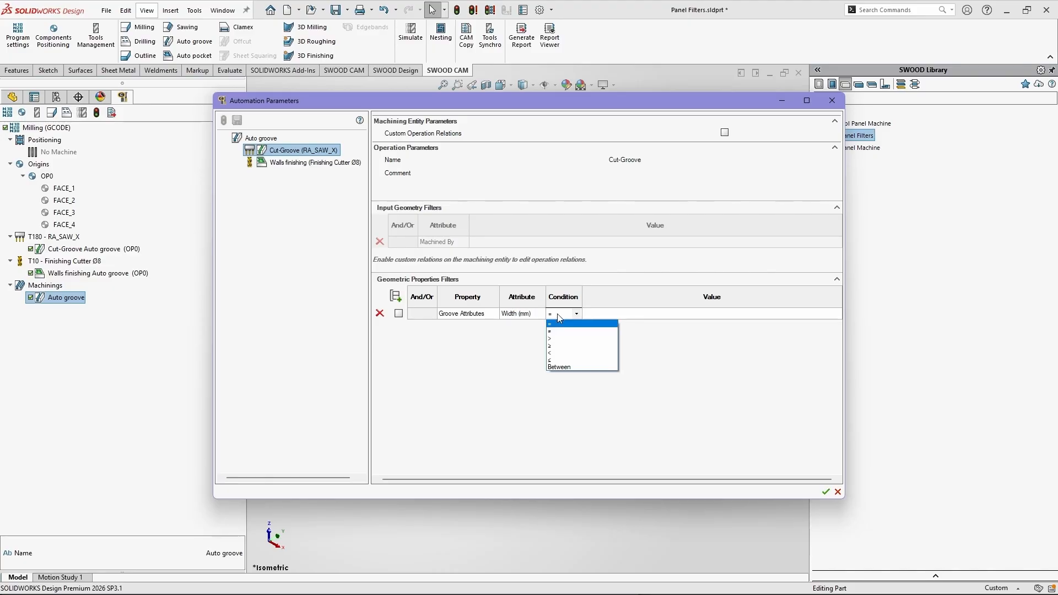
{"action": "left_click", "coordinate": [595, 353]}
{"action": "left_click", "coordinate": [604, 314]}
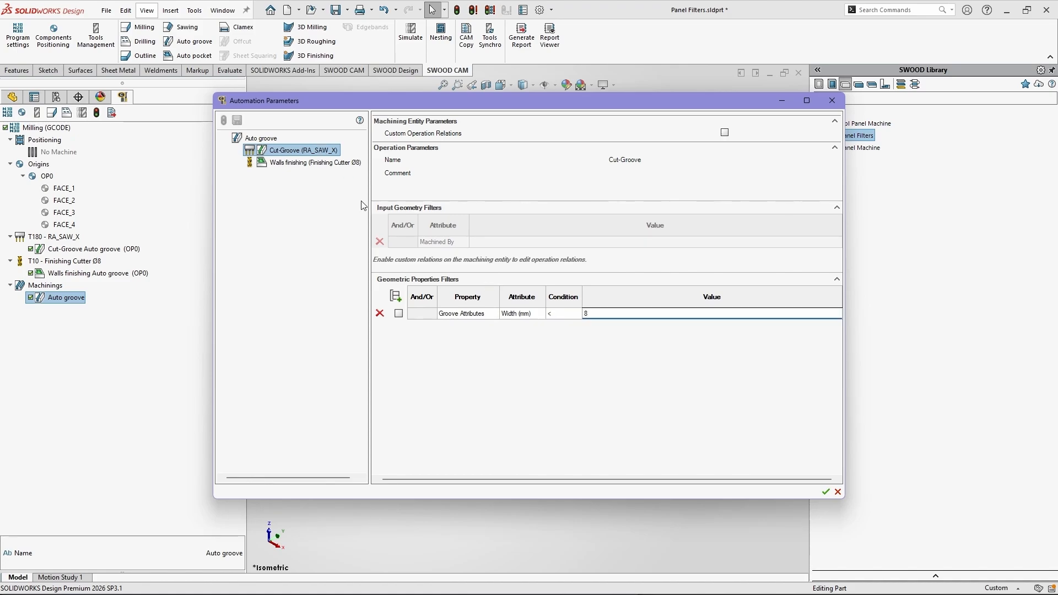
{"action": "left_click", "coordinate": [298, 163]}
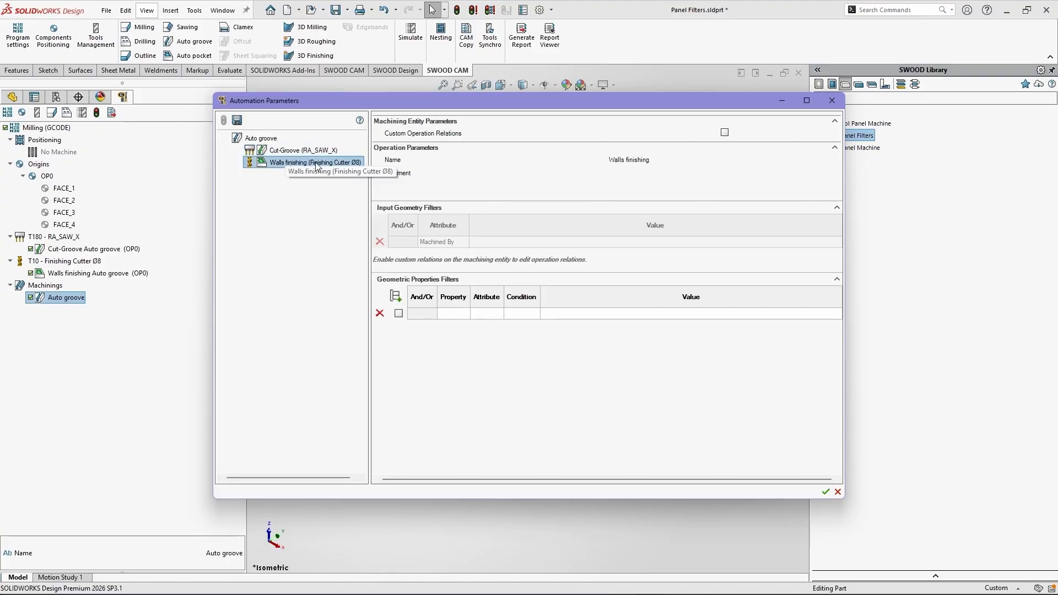
{"action": "left_click", "coordinate": [825, 493]}
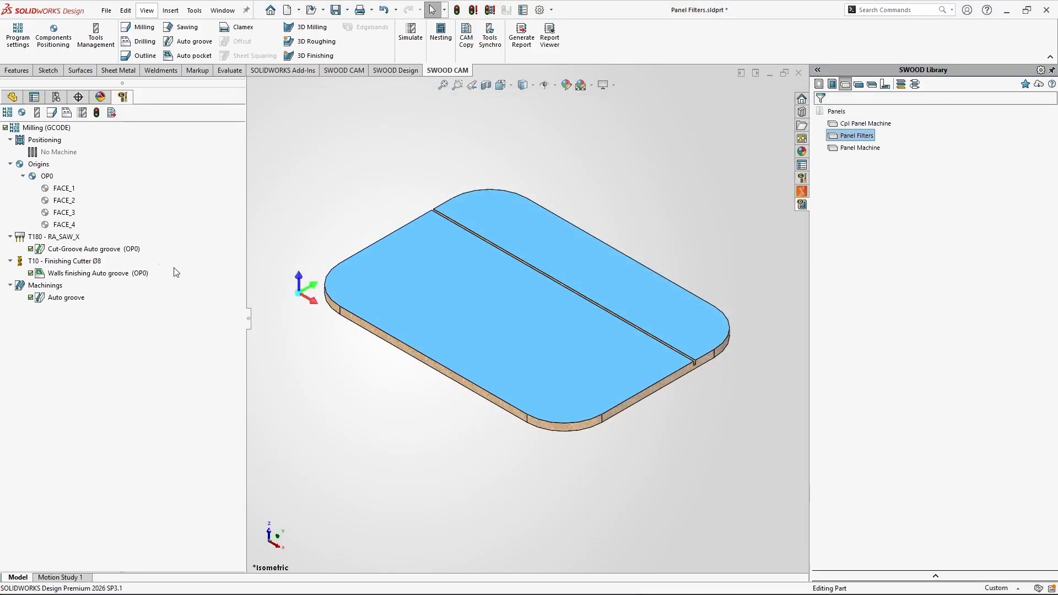
Simulate the Milling program with the Cut-Groove width filter applied
{"action": "right_click", "coordinate": [65, 130]}
{"action": "left_click", "coordinate": [89, 165]}
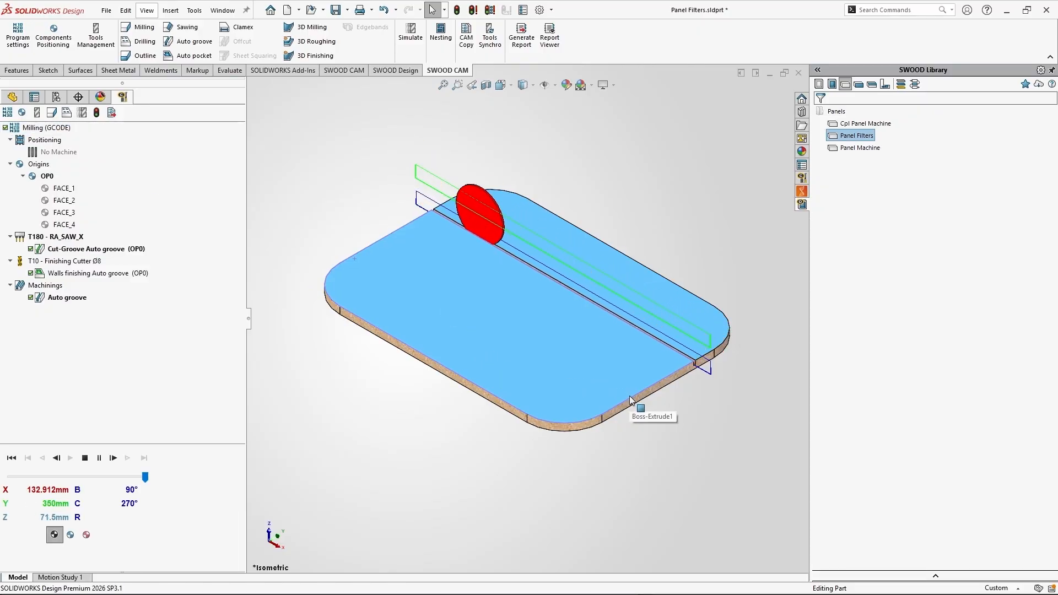
Widen the groove through its sketch width dimension and rebuild the Milling program
{"action": "scroll", "coordinate": [629, 396], "scroll_direction": "down", "scroll_amount": 5}
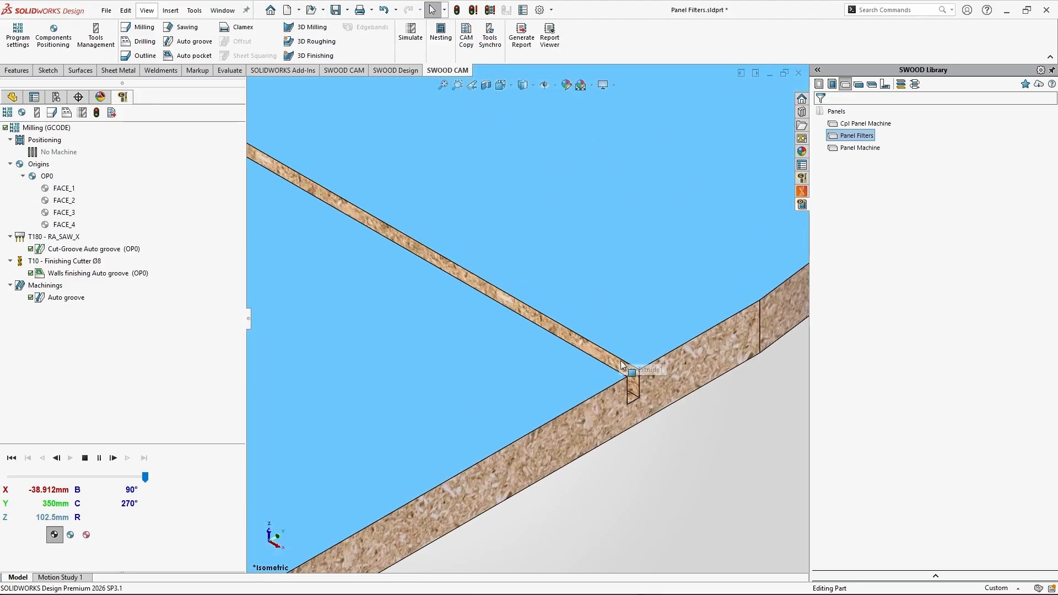
{"action": "scroll", "coordinate": [621, 365], "scroll_direction": "down", "scroll_amount": 2}
{"action": "left_click", "coordinate": [619, 381]}
{"action": "scroll", "coordinate": [619, 395], "scroll_direction": "up", "scroll_amount": 5}
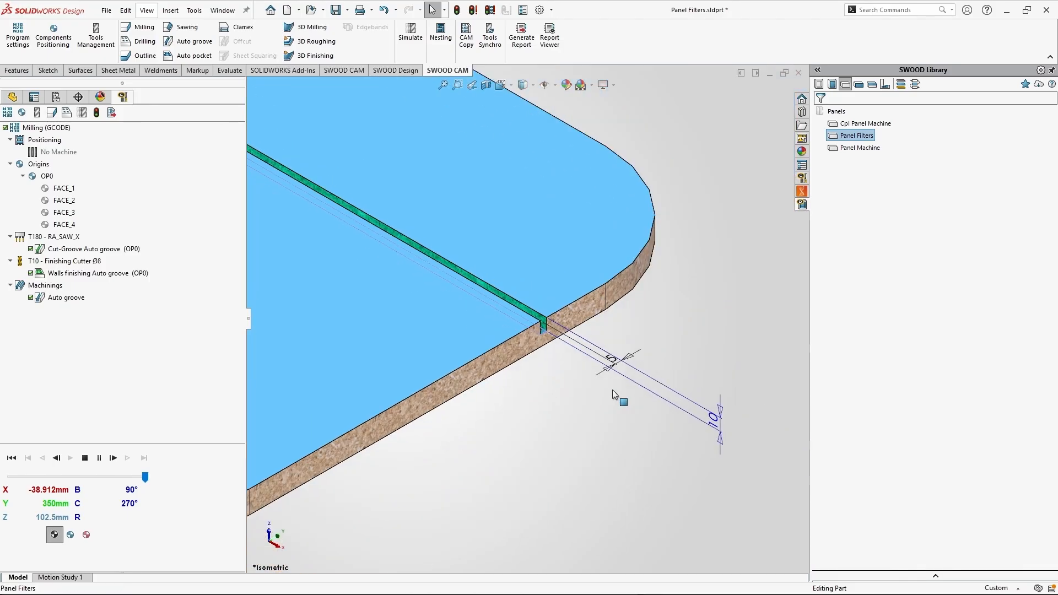
{"action": "double_click", "coordinate": [614, 362]}
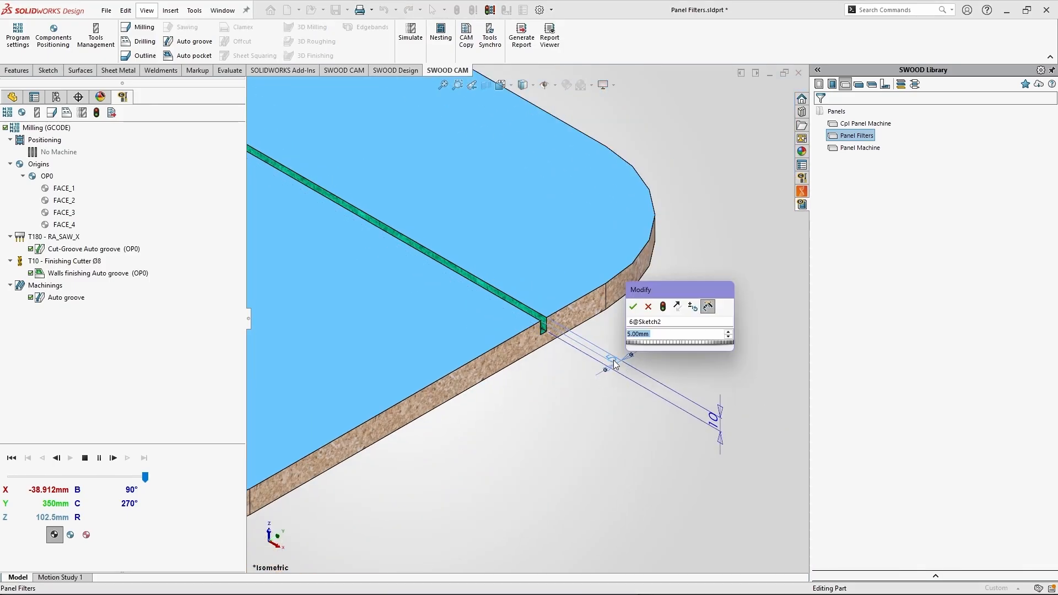
{"action": "key", "text": "Return"}
{"action": "scroll", "coordinate": [413, 281], "scroll_direction": "up", "scroll_amount": 3}
{"action": "left_click", "coordinate": [514, 448]}
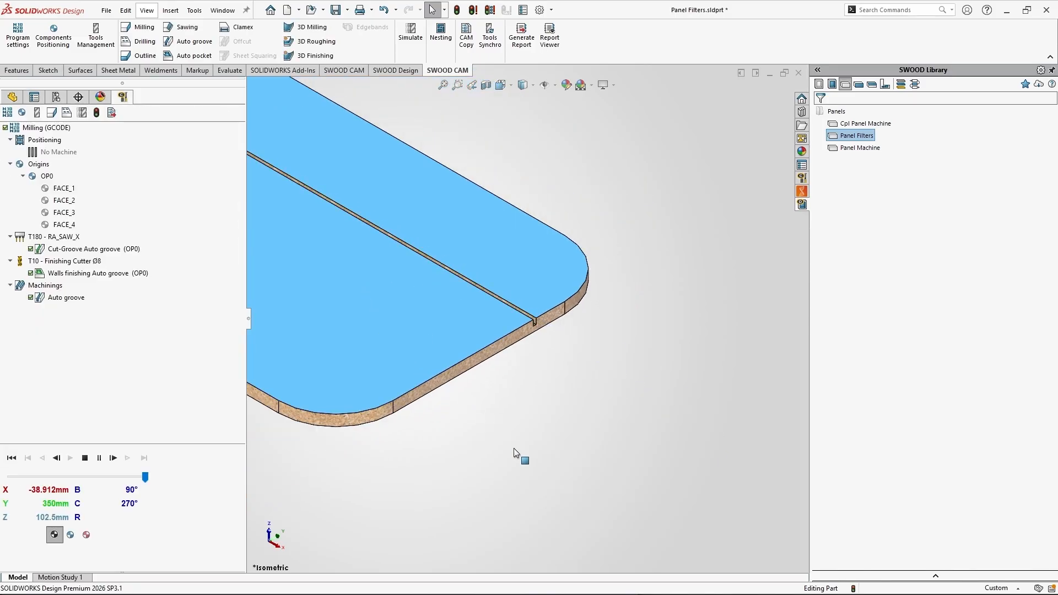
{"action": "left_click", "coordinate": [52, 125]}
{"action": "left_click", "coordinate": [97, 114]}
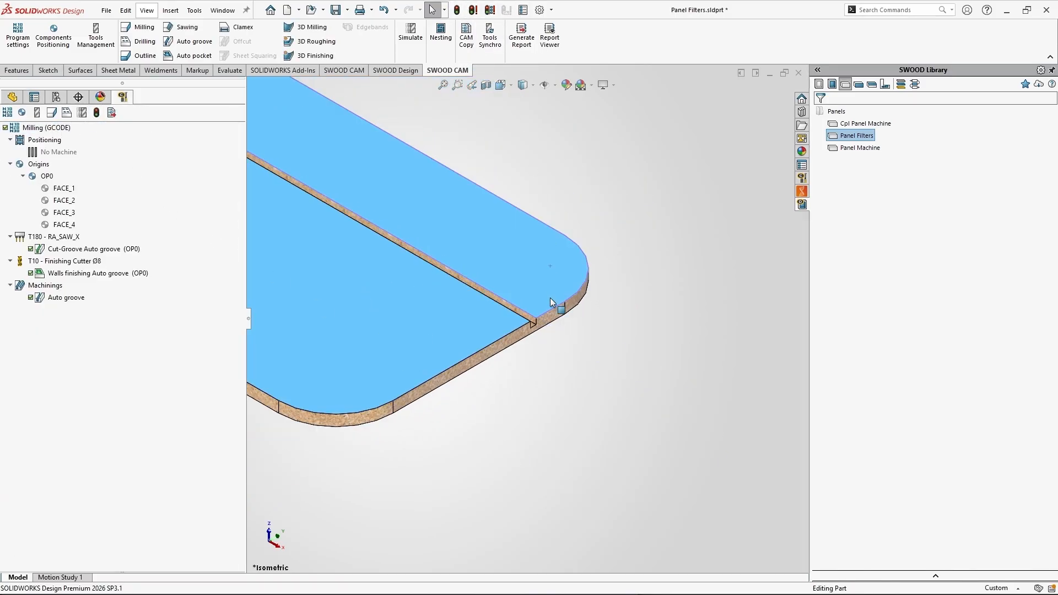
Simulate the rebuilt Milling program on the widened groove and fit the whole panel in view
{"action": "right_click", "coordinate": [47, 131]}
{"action": "left_click", "coordinate": [99, 160]}
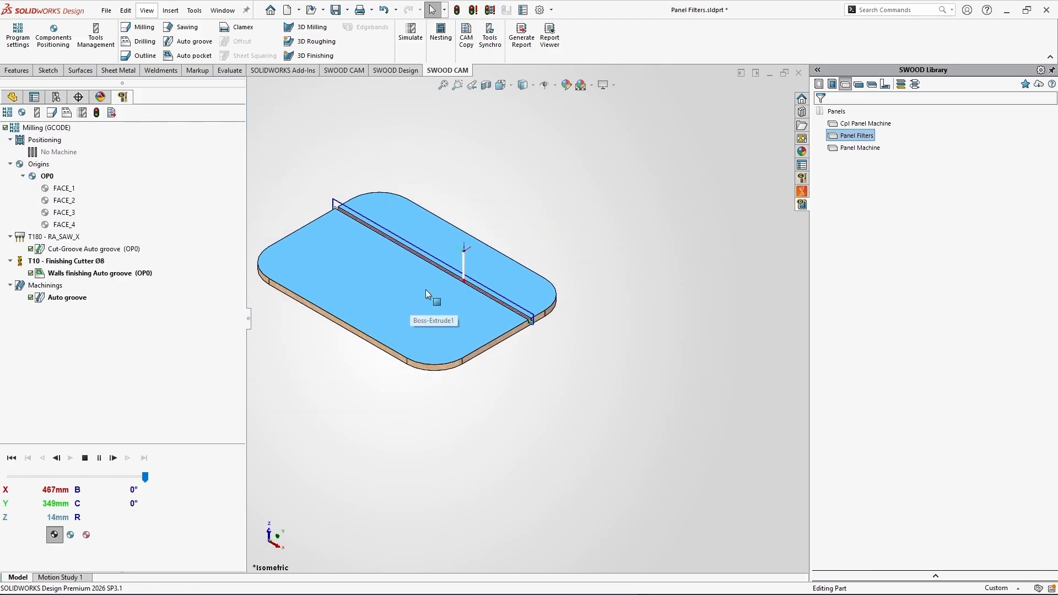
{"action": "scroll", "coordinate": [515, 322], "scroll_direction": "down", "scroll_amount": 5}
{"action": "scroll", "coordinate": [374, 229], "scroll_direction": "up", "scroll_amount": 6}
{"action": "scroll", "coordinate": [389, 239], "scroll_direction": "down", "scroll_amount": 2}
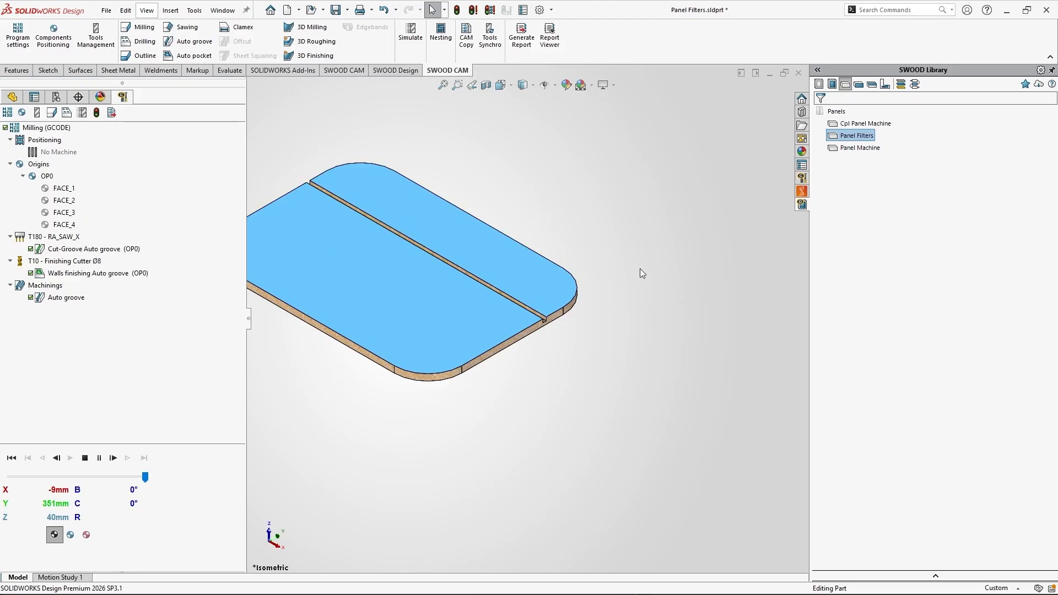
{"action": "key", "text": "f"}
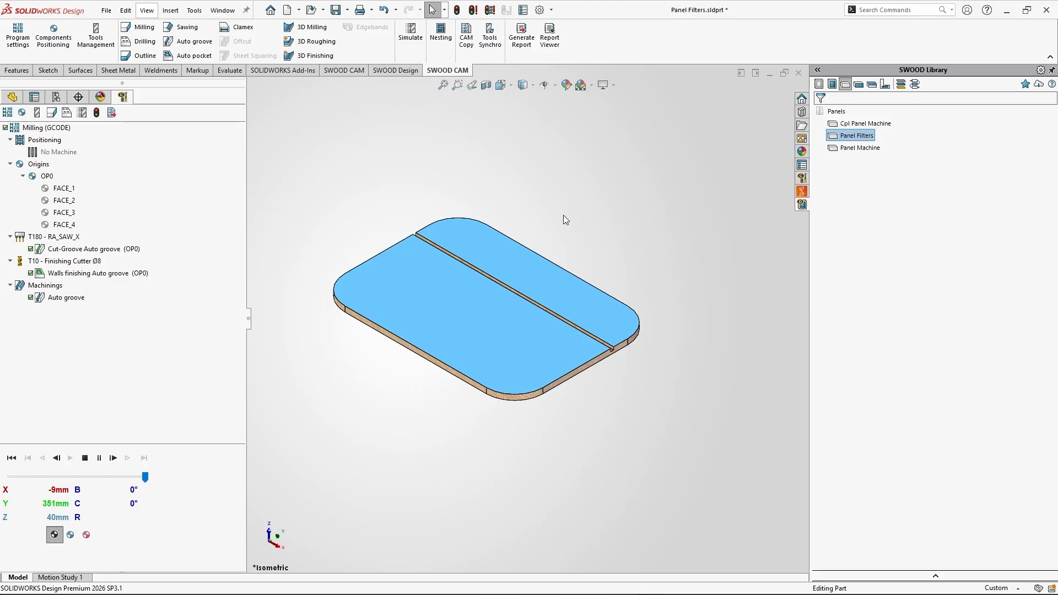
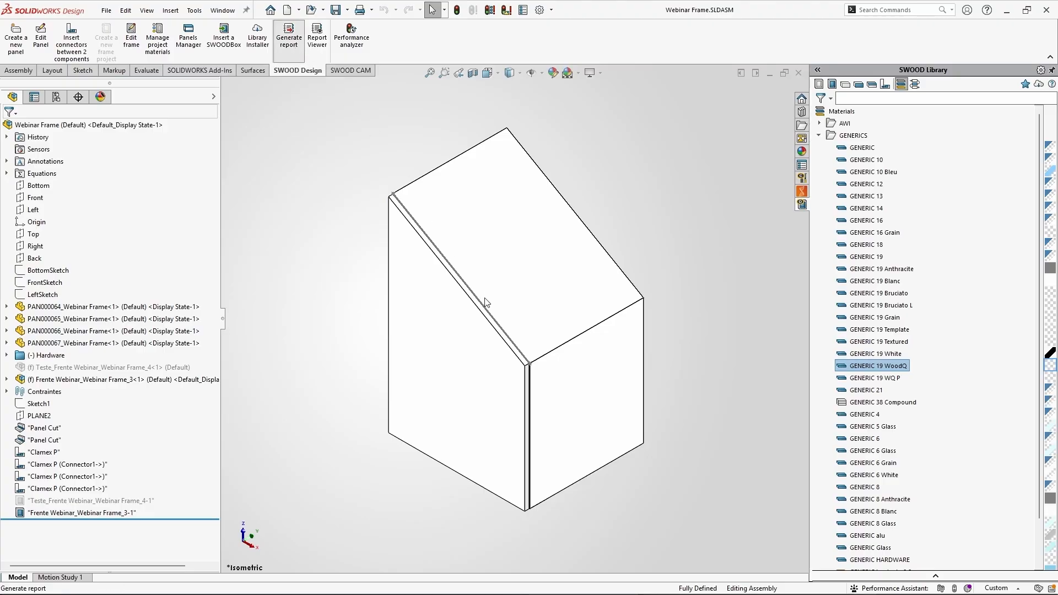
Generate the report for the Webinar Frame assembly and open it in SWOOD Report Viewer
{"action": "left_click", "coordinate": [516, 338]}
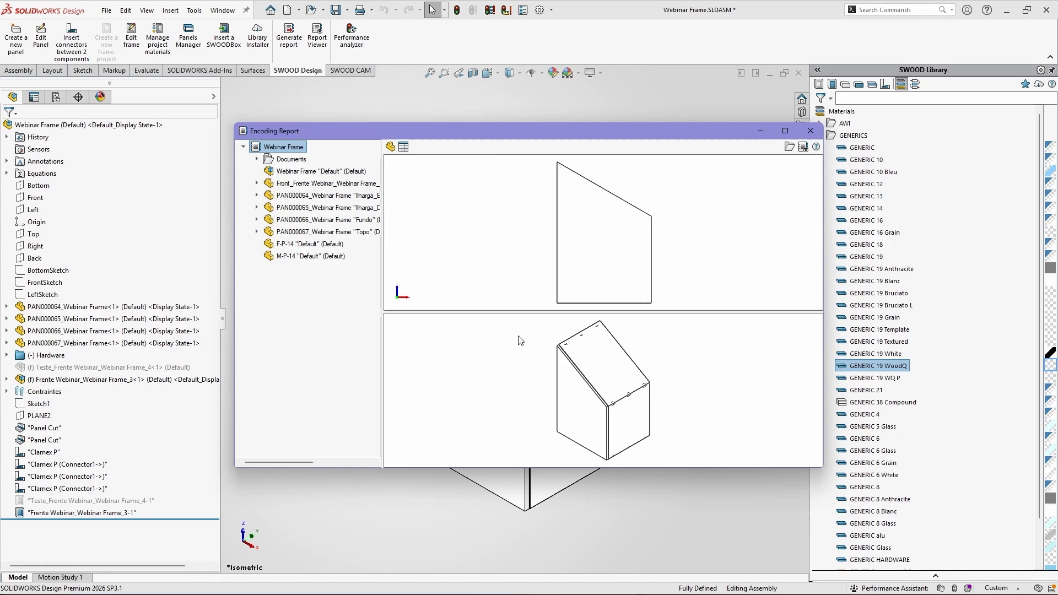
{"action": "left_click", "coordinate": [803, 147]}
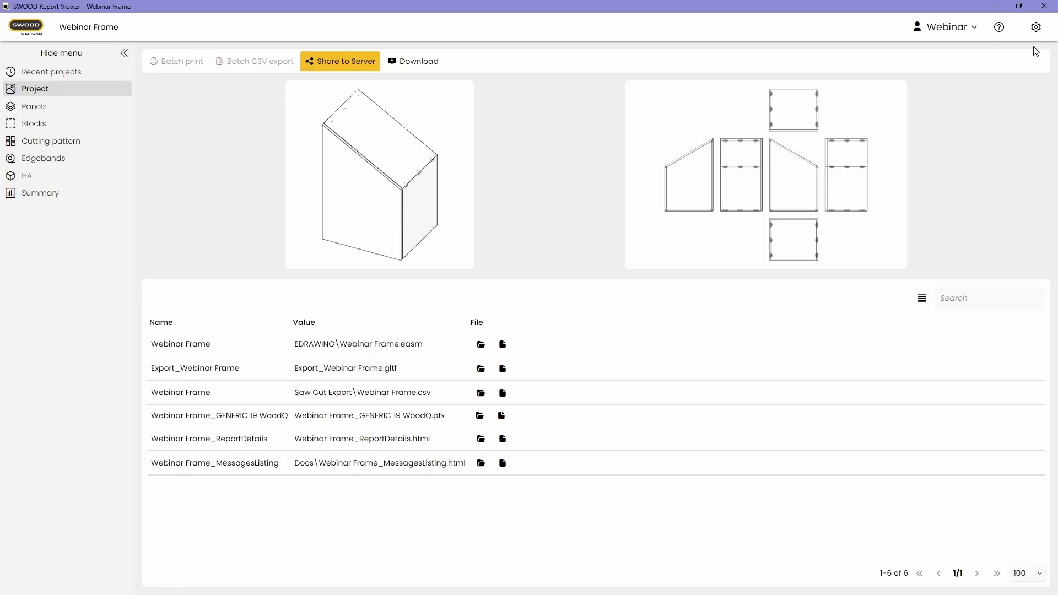
Add the panels table with the Webinar view to the print settings of the Webinar profile
{"action": "left_click", "coordinate": [1036, 27]}
{"action": "left_click", "coordinate": [981, 53]}
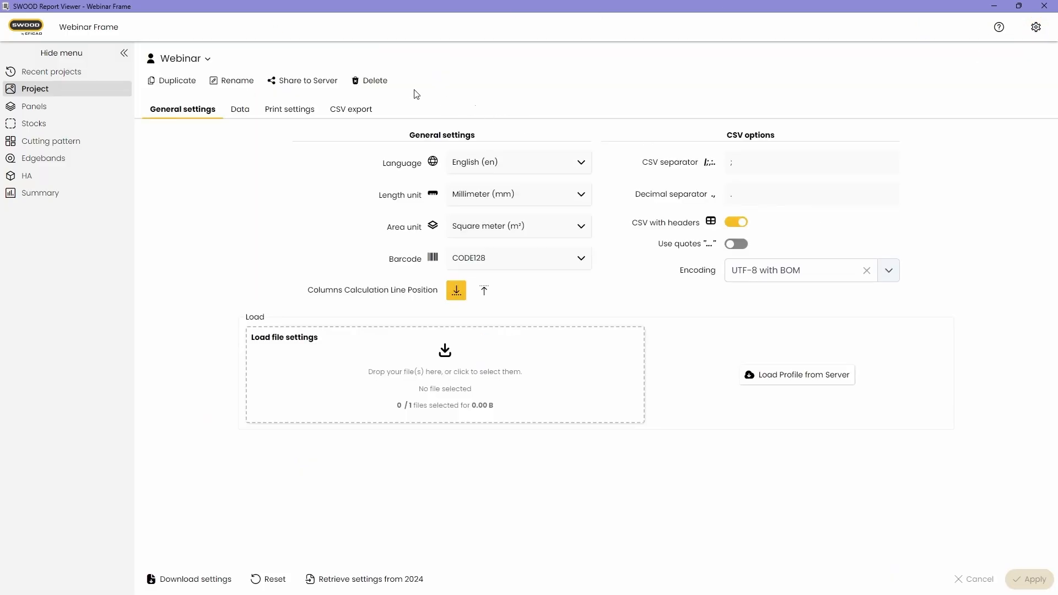
{"action": "left_click", "coordinate": [297, 113]}
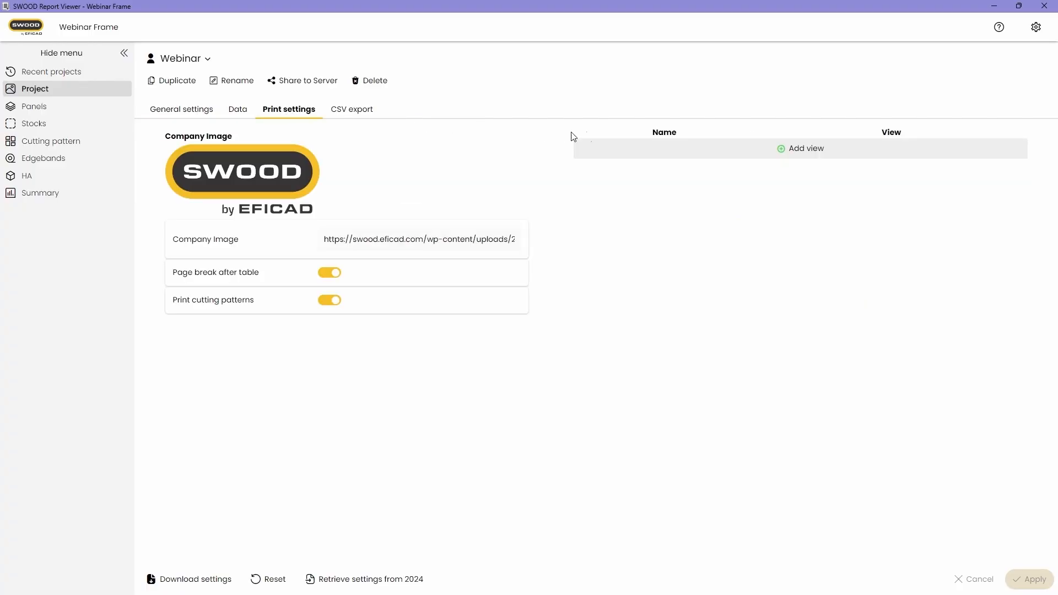
{"action": "left_click", "coordinate": [803, 148]}
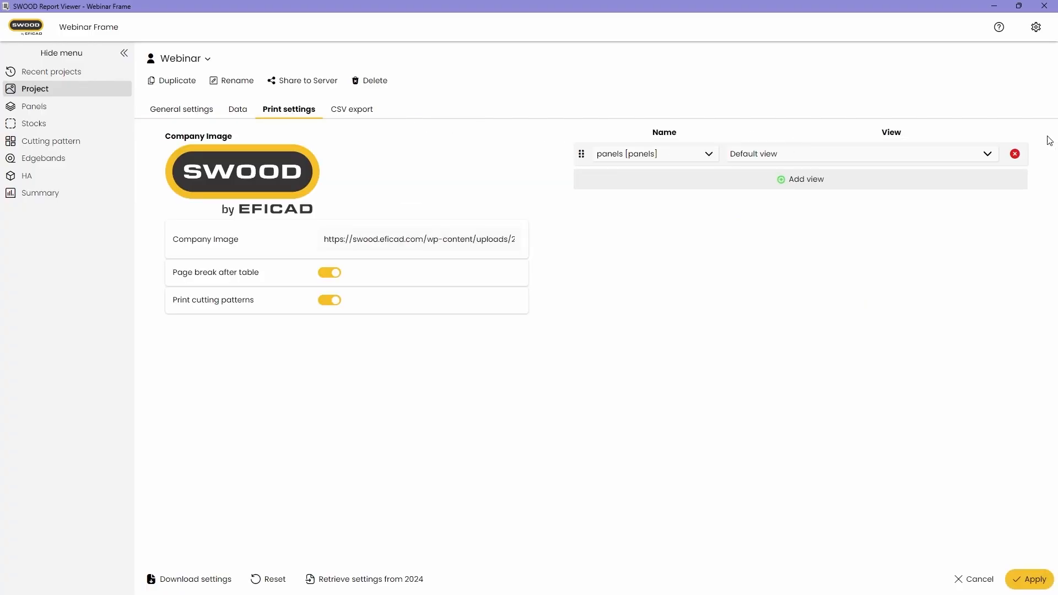
{"action": "left_click", "coordinate": [989, 160]}
{"action": "left_click", "coordinate": [848, 202]}
Add the stocks table as a second entry in the print settings and choose its view
{"action": "left_click", "coordinate": [730, 183]}
{"action": "left_click", "coordinate": [642, 181]}
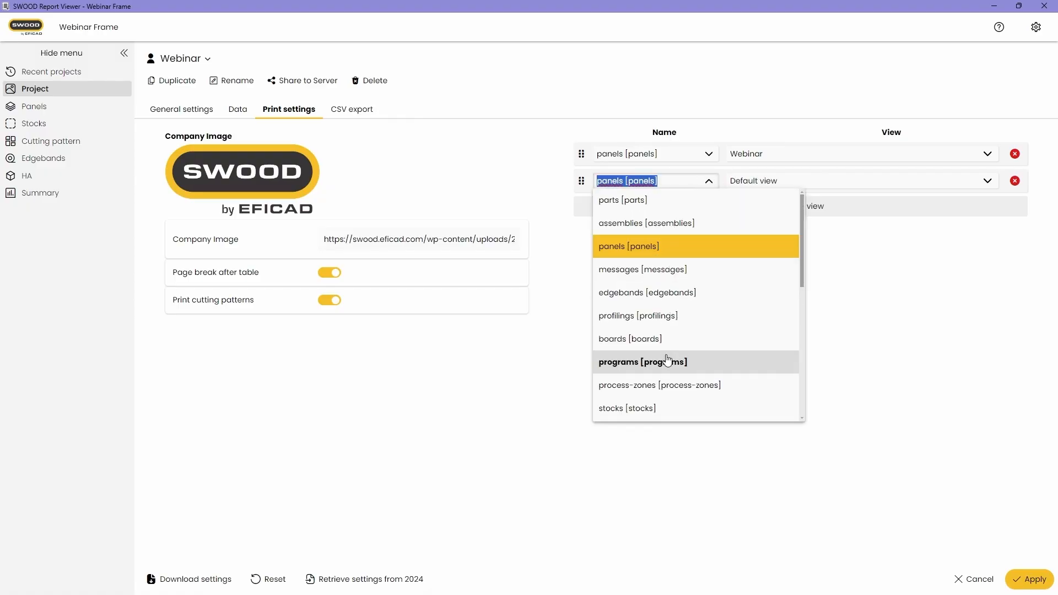
{"action": "scroll", "coordinate": [651, 342], "scroll_direction": "down", "scroll_amount": 3}
{"action": "left_click", "coordinate": [636, 304]}
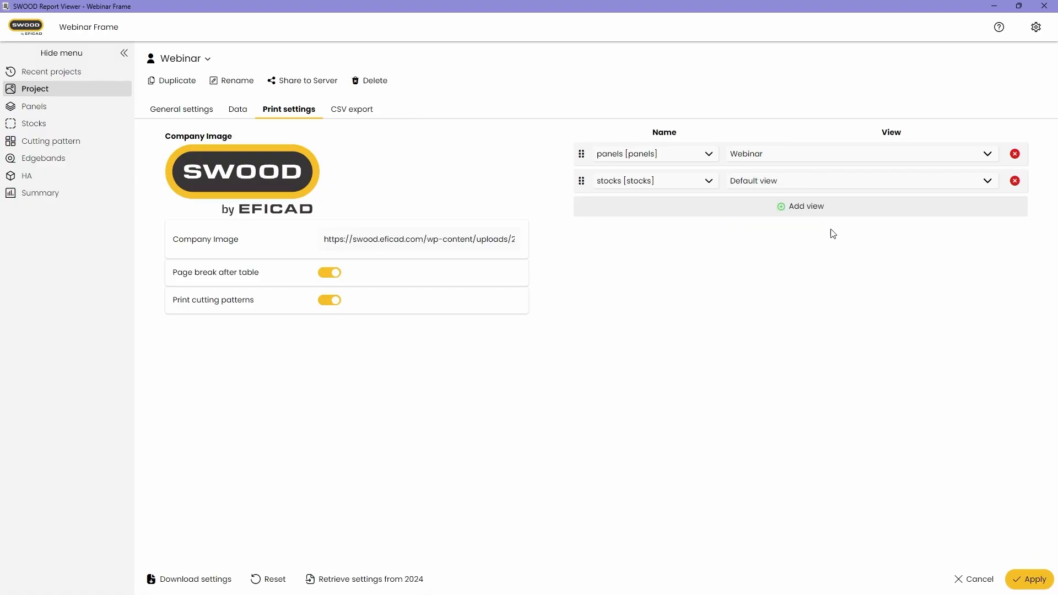
{"action": "left_click", "coordinate": [763, 180]}
{"action": "left_click", "coordinate": [793, 228]}
Add a CSV export entry for the panels table using the Webinar view, keeping the {PROJNAME}_{SYS_TABLE}_{SYS_VIEW} file name
{"action": "left_click", "coordinate": [349, 111]}
{"action": "left_click", "coordinate": [551, 153]}
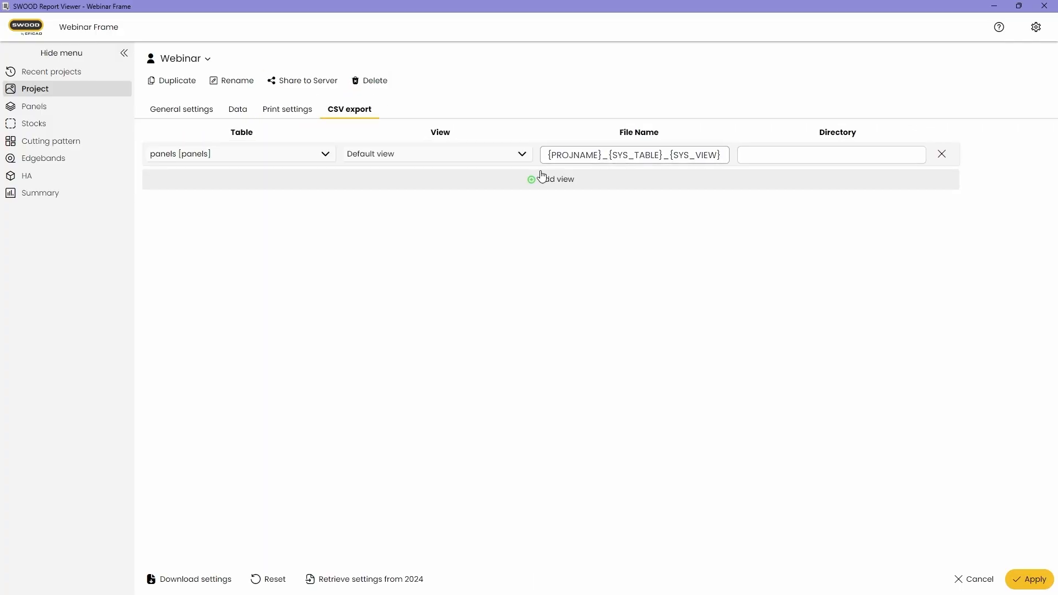
{"action": "left_click", "coordinate": [352, 155]}
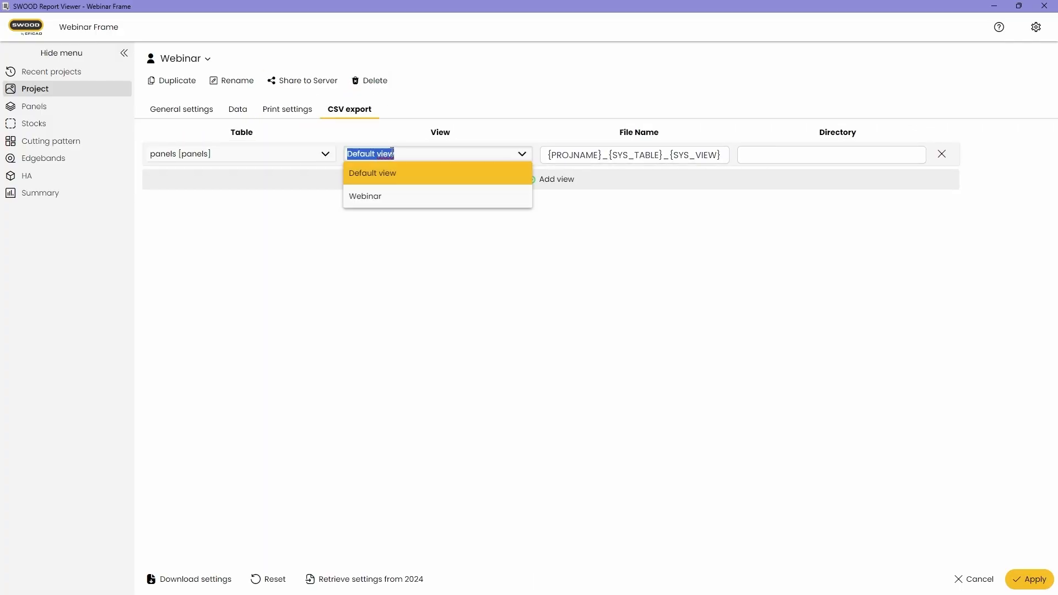
{"action": "left_click", "coordinate": [388, 197]}
{"action": "left_click_drag", "start_coordinate": [725, 154], "coordinate": [546, 155]}
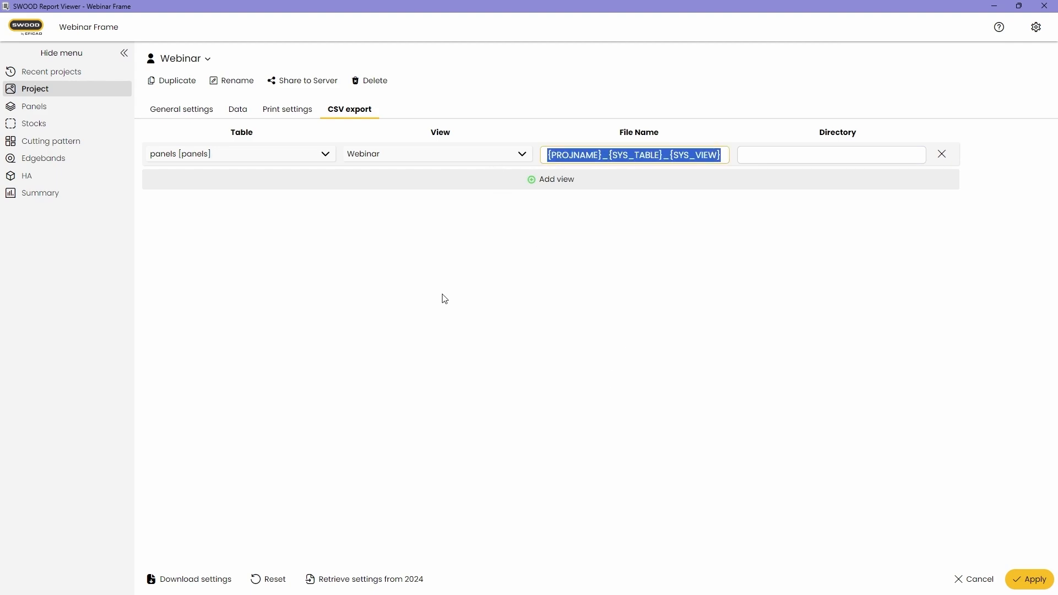
{"action": "left_click", "coordinate": [648, 270]}
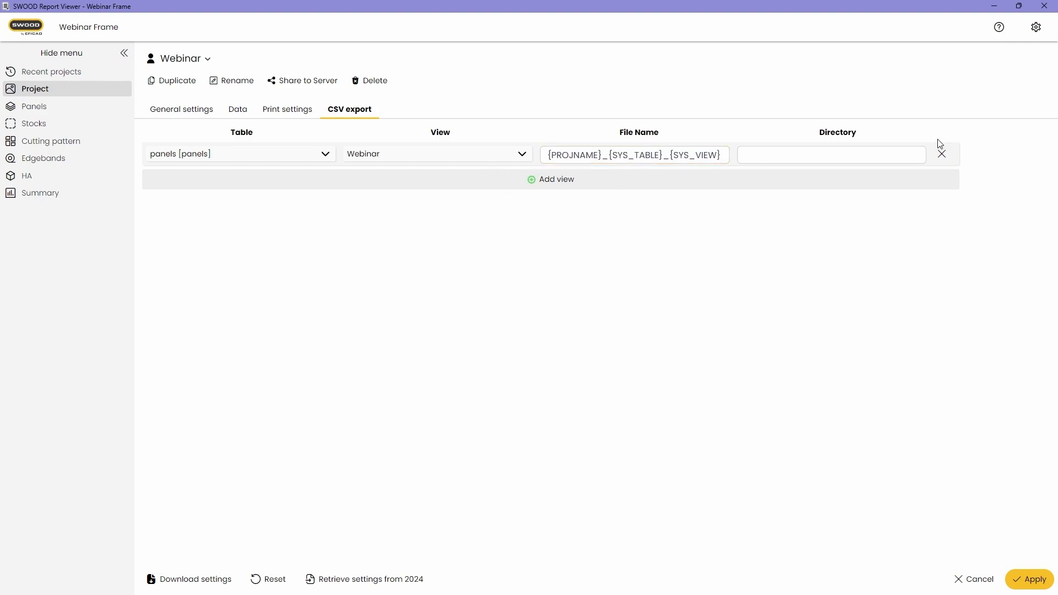
{"action": "left_click", "coordinate": [903, 154]}
Add a second CSV export entry for the HA table using the Webinar view and apply the profile settings
{"action": "left_click", "coordinate": [549, 180]}
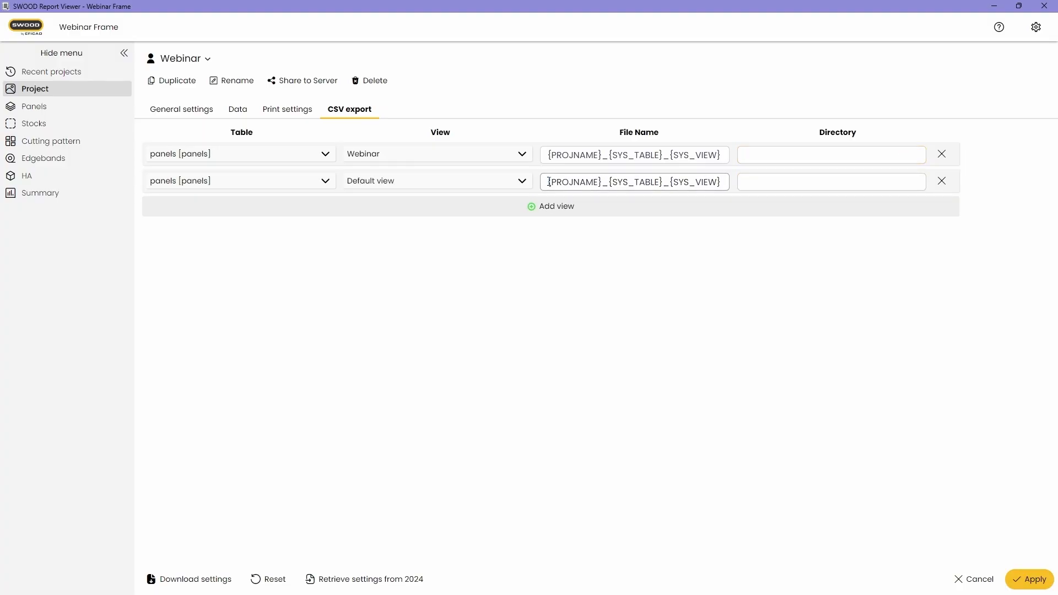
{"action": "left_click", "coordinate": [326, 181]}
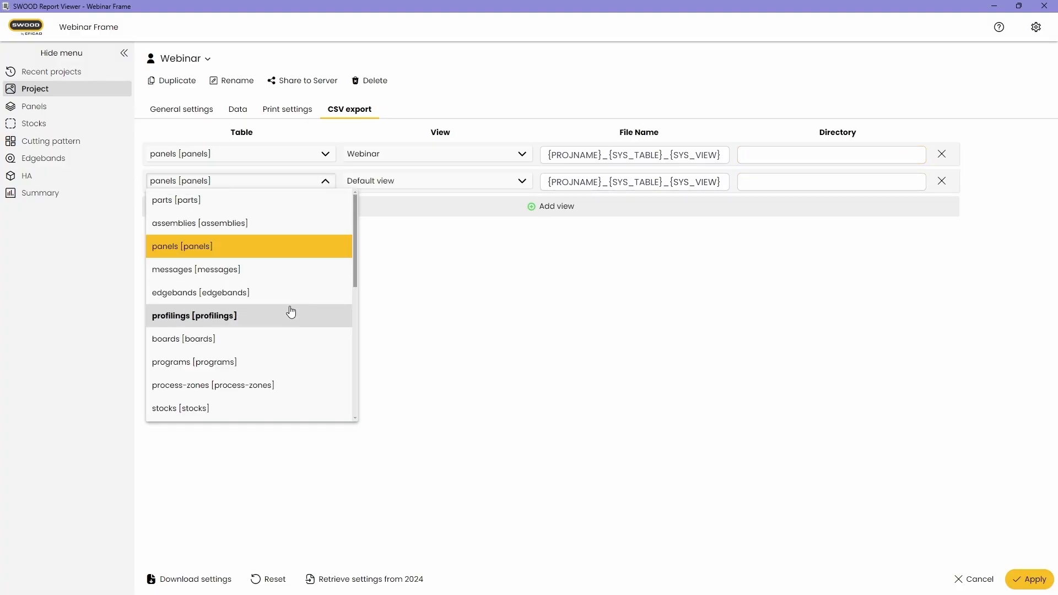
{"action": "scroll", "coordinate": [266, 374], "scroll_direction": "down", "scroll_amount": 2}
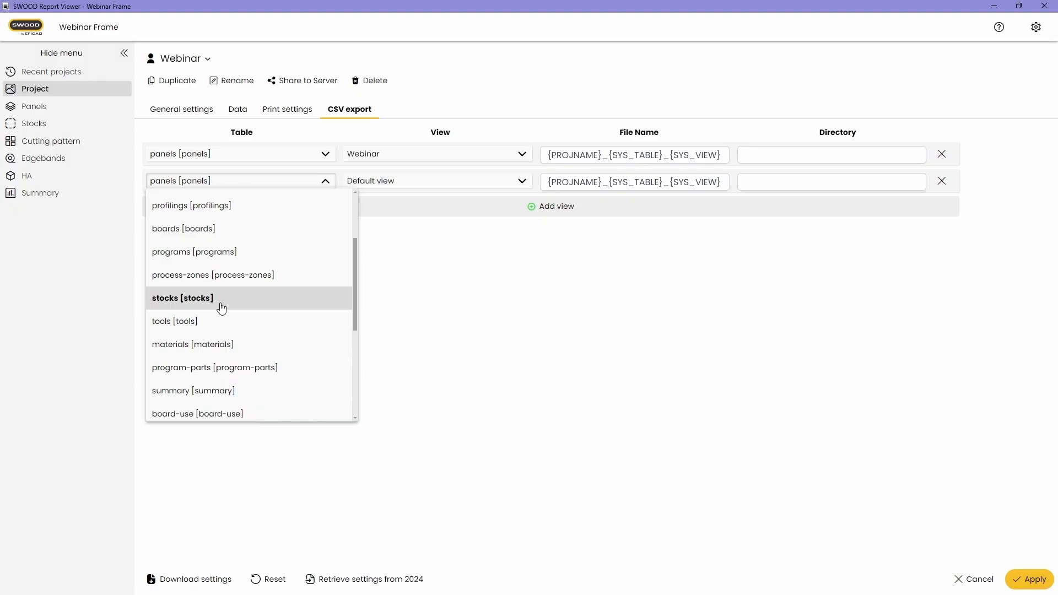
{"action": "scroll", "coordinate": [234, 405], "scroll_direction": "down", "scroll_amount": 4}
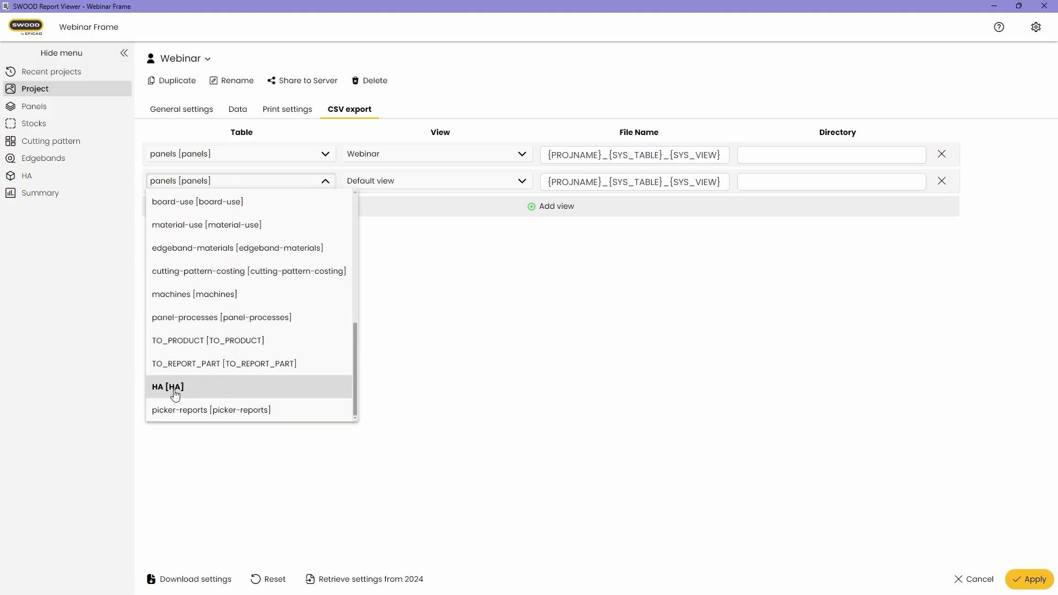
{"action": "left_click", "coordinate": [172, 389]}
{"action": "left_click", "coordinate": [414, 181]}
{"action": "left_click", "coordinate": [387, 227]}
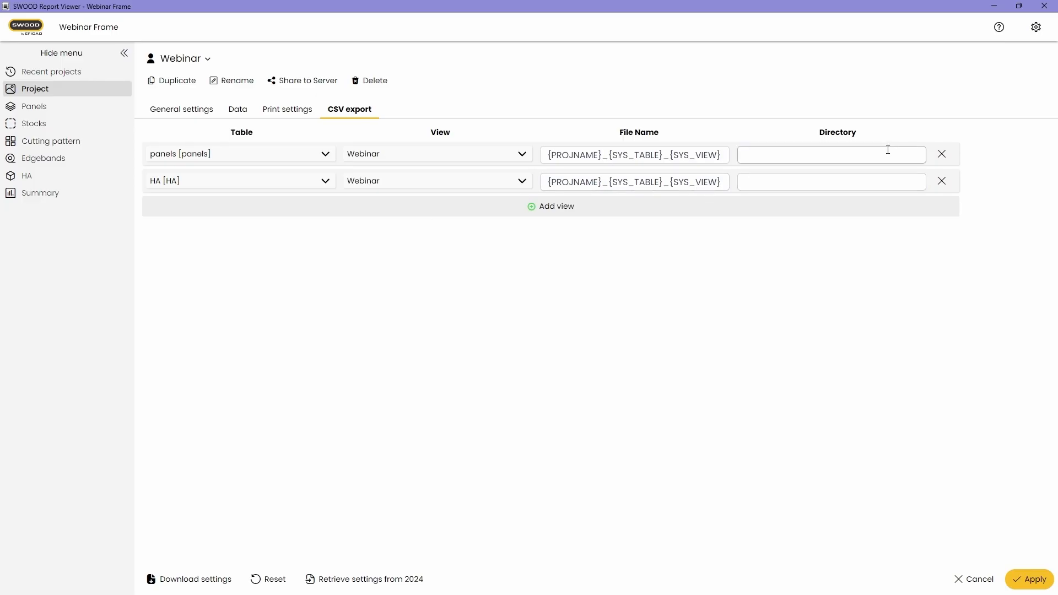
{"action": "left_click", "coordinate": [1030, 578]}
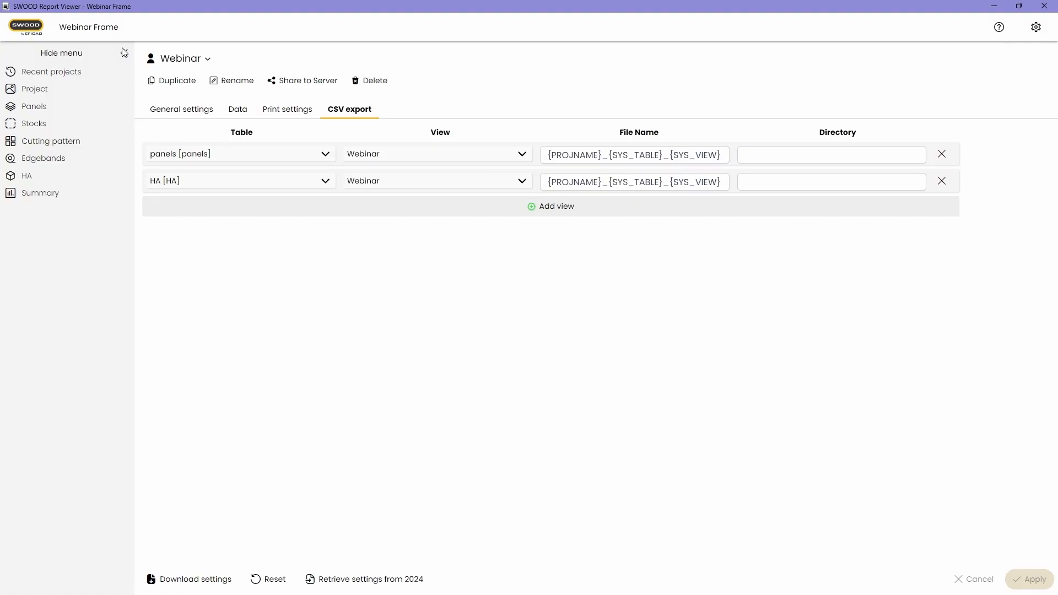
Batch print the Webinar Frame project to the desktop as Webinar Frame_SWOOD_Report.pdf
{"action": "left_click", "coordinate": [39, 89]}
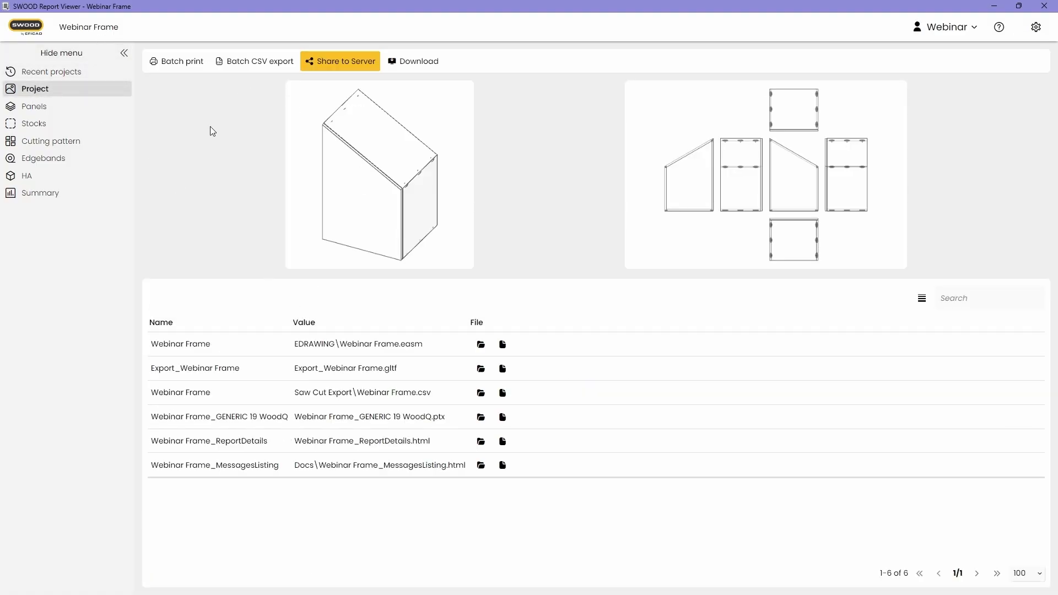
{"action": "left_click", "coordinate": [173, 67]}
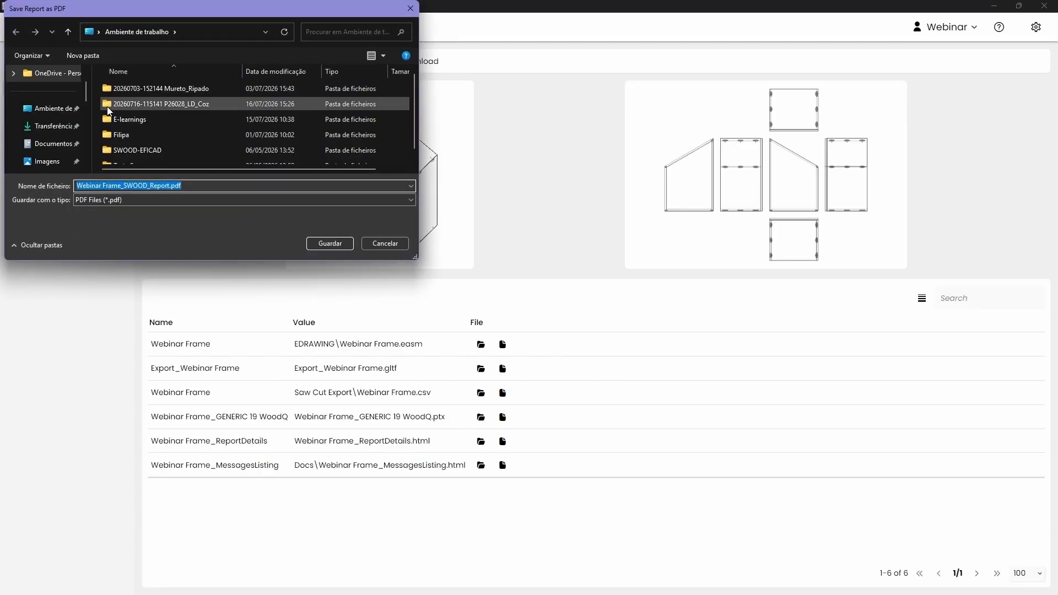
{"action": "left_click", "coordinate": [61, 111]}
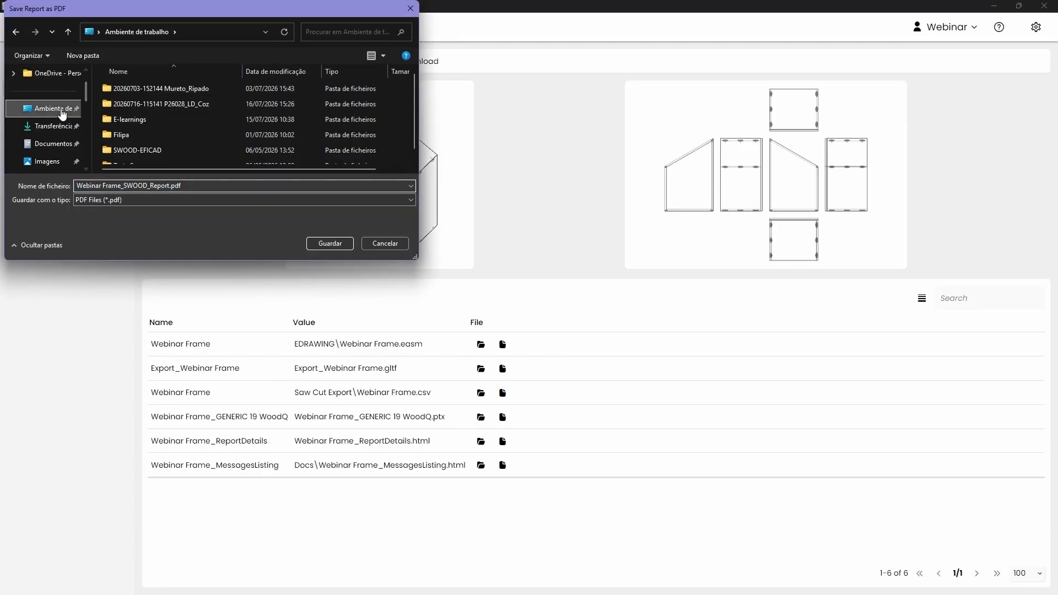
{"action": "left_click", "coordinate": [342, 242]}
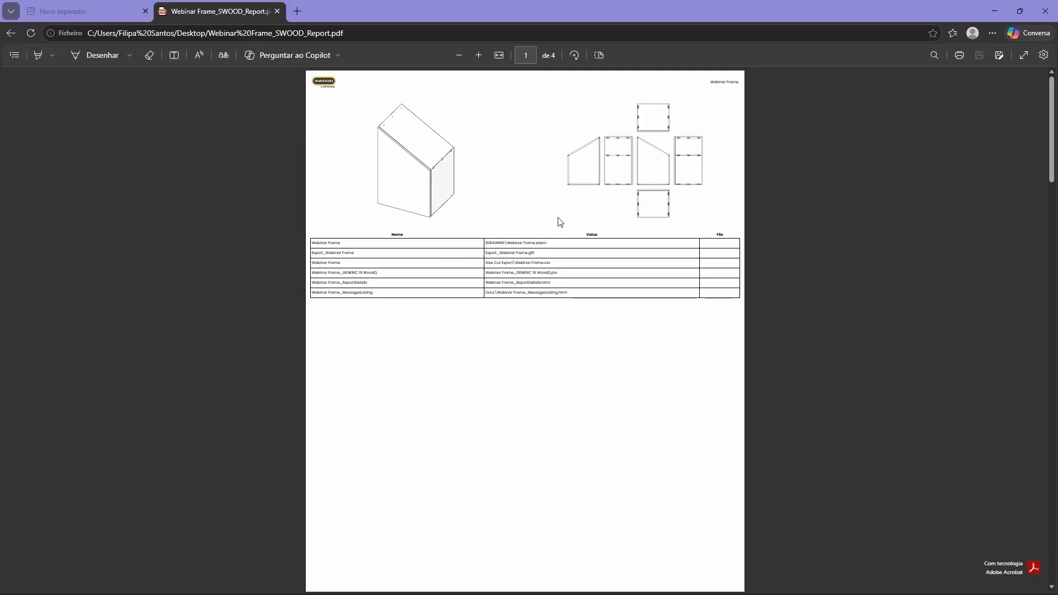
Examine the panels table, stocks table and cutting pattern pages of the printed PDF report
{"action": "scroll", "coordinate": [500, 226], "scroll_direction": "down", "scroll_amount": 10}
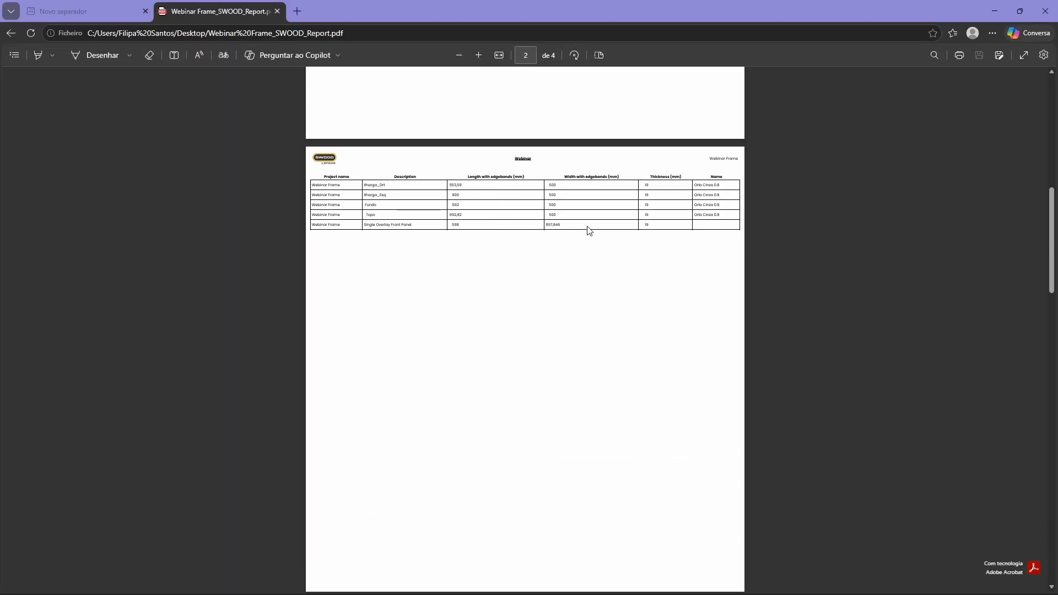
{"action": "scroll", "coordinate": [588, 230], "scroll_direction": "up", "scroll_amount": 5, "text": "ctrl"}
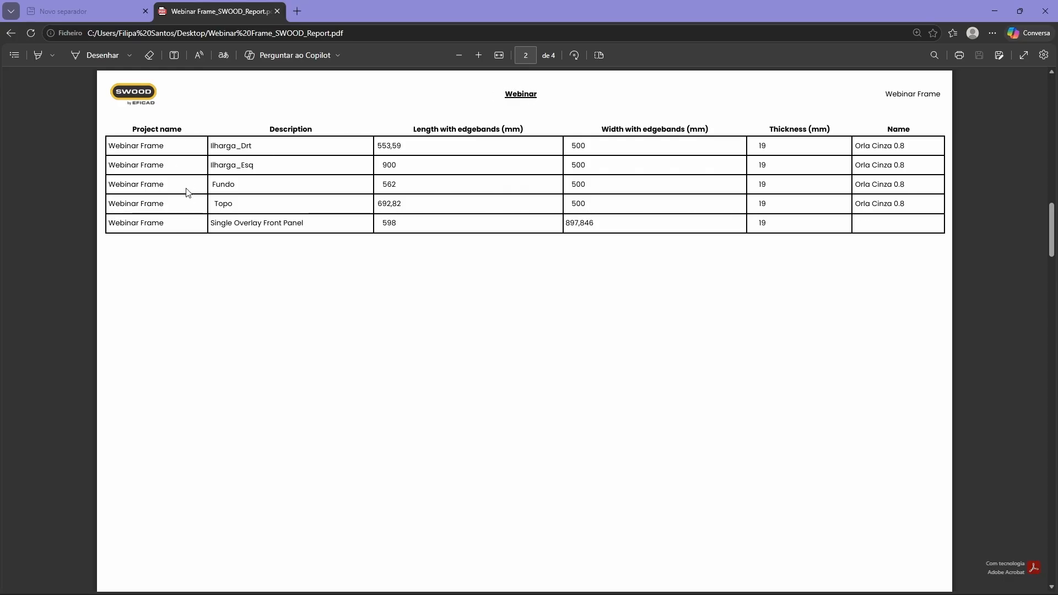
{"action": "scroll", "coordinate": [827, 200], "scroll_direction": "down", "scroll_amount": 5}
{"action": "scroll", "coordinate": [826, 200], "scroll_direction": "down", "scroll_amount": 8}
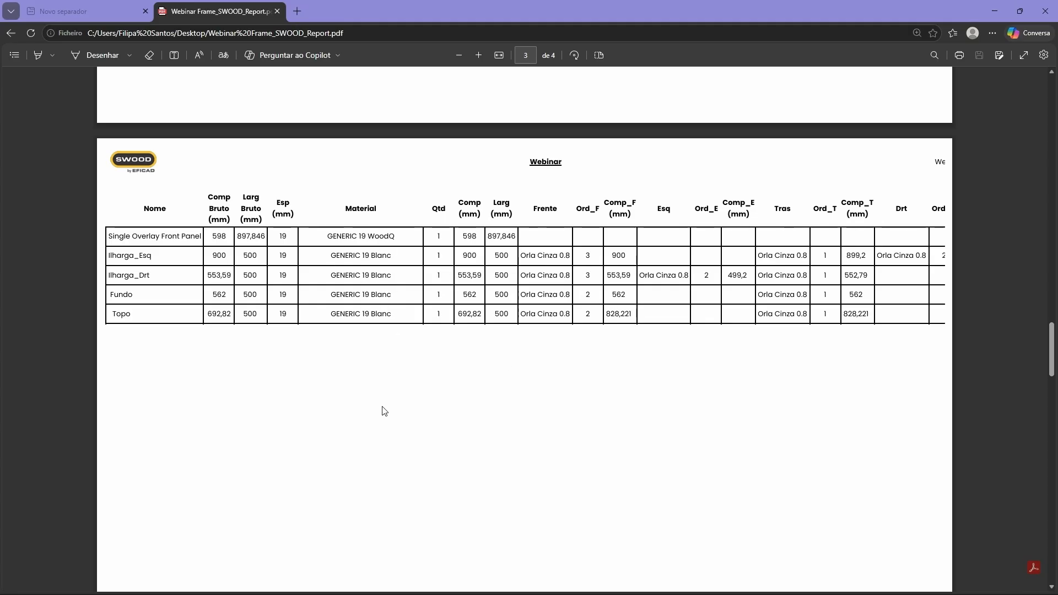
{"action": "scroll", "coordinate": [394, 411], "scroll_direction": "up", "scroll_amount": 5}
{"action": "scroll", "coordinate": [394, 411], "scroll_direction": "down", "scroll_amount": 12}
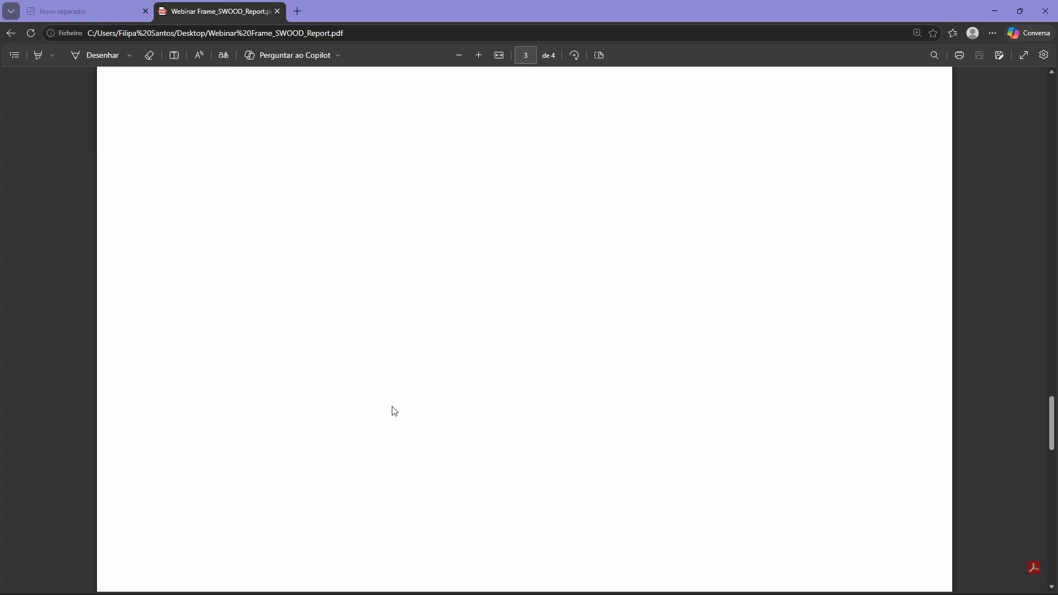
{"action": "scroll", "coordinate": [395, 410], "scroll_direction": "down", "scroll_amount": 6}
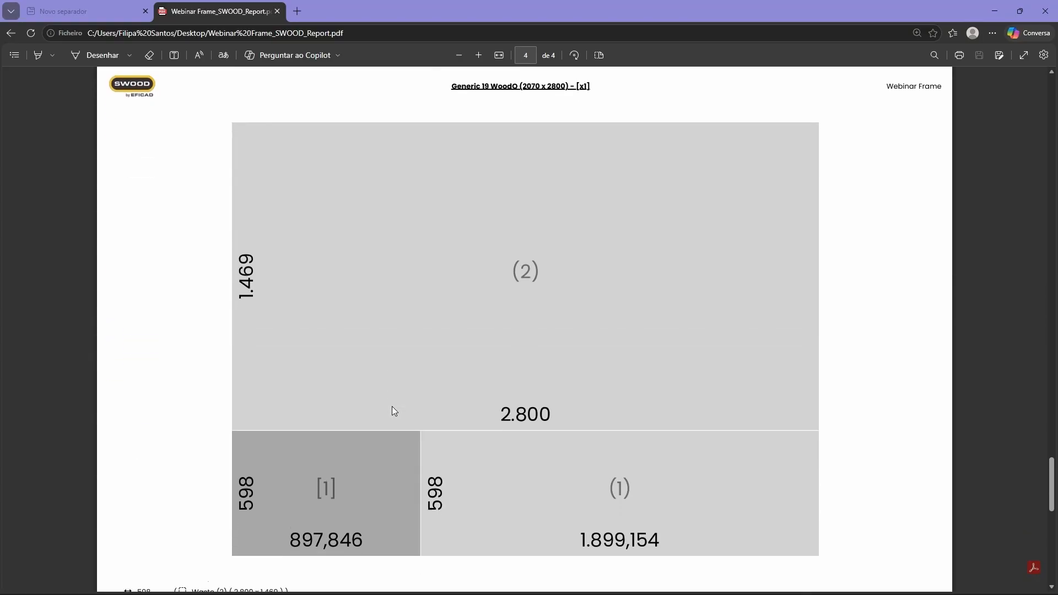
{"action": "scroll", "coordinate": [503, 410], "scroll_direction": "up", "scroll_amount": 1}
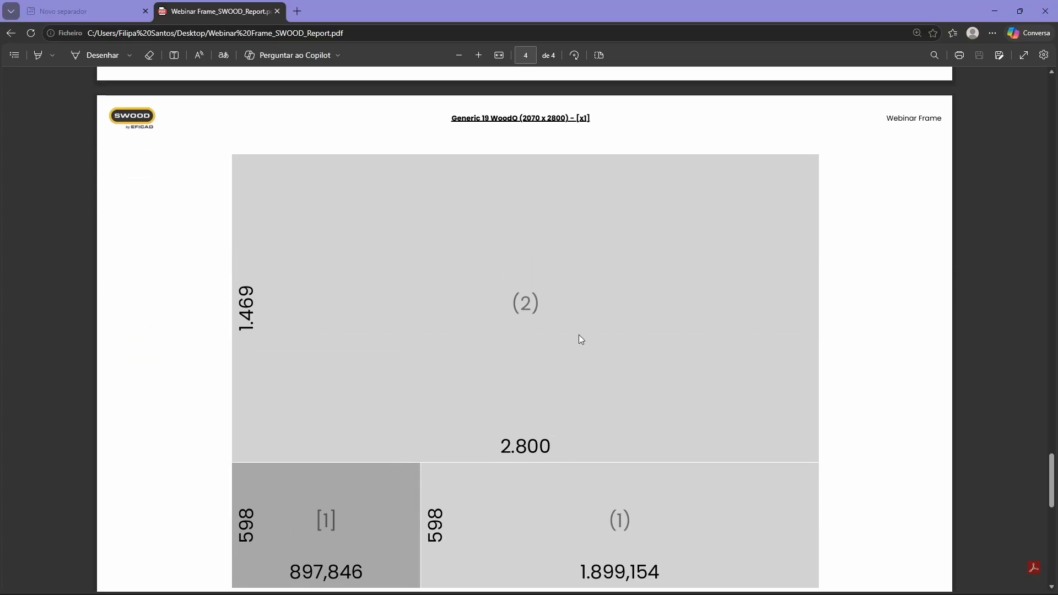
{"action": "scroll", "coordinate": [590, 428], "scroll_direction": "down", "scroll_amount": 11}
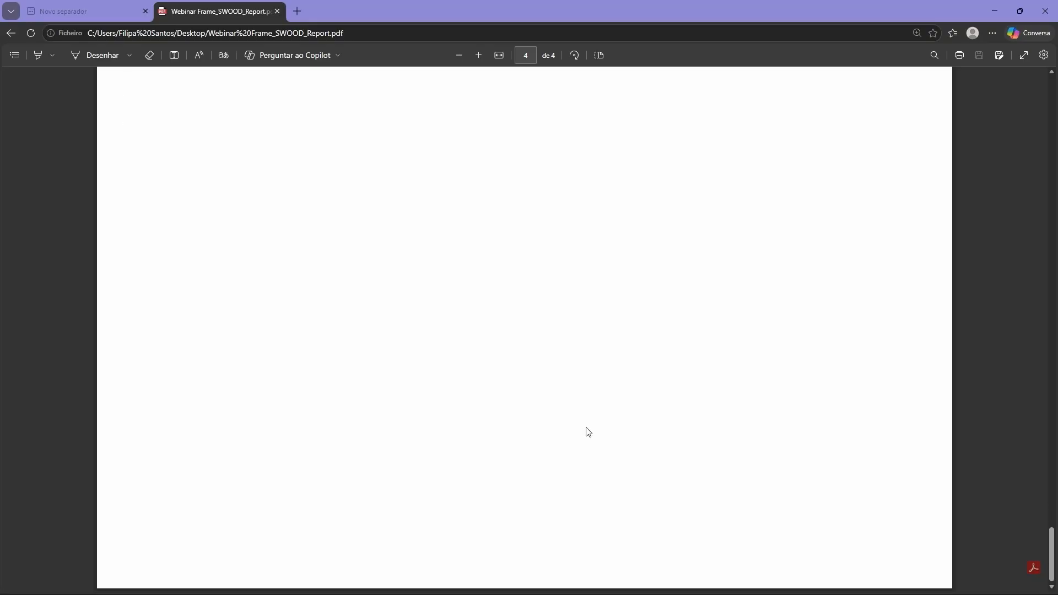
{"action": "scroll", "coordinate": [589, 430], "scroll_direction": "up", "scroll_amount": 3}
{"action": "scroll", "coordinate": [588, 434], "scroll_direction": "up", "scroll_amount": 7}
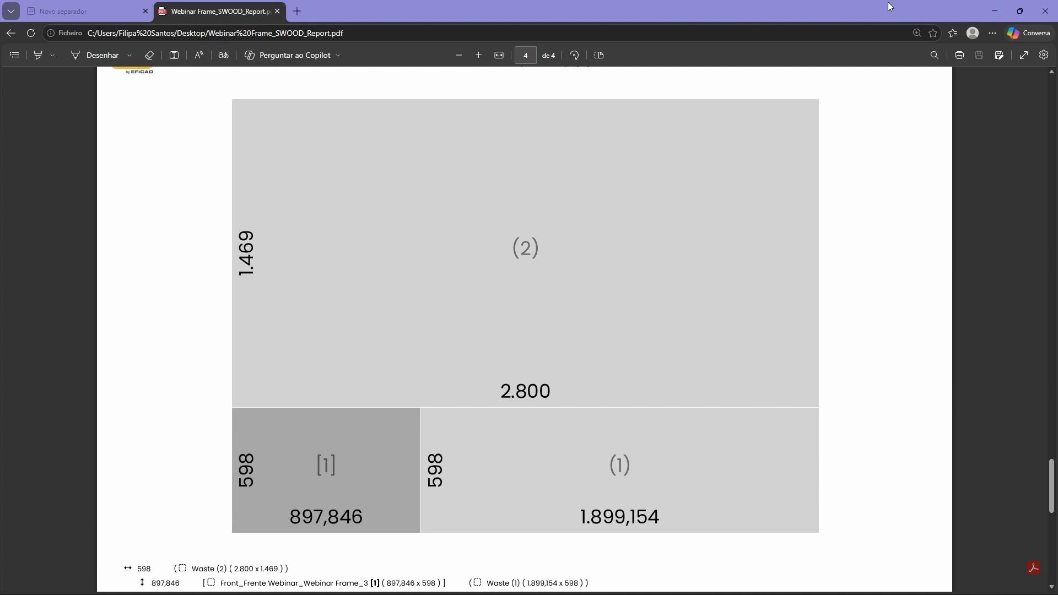
Switch back to SWOOD Report Viewer and batch export the configured CSV tables to the desktop folder
{"action": "left_click", "coordinate": [995, 11]}
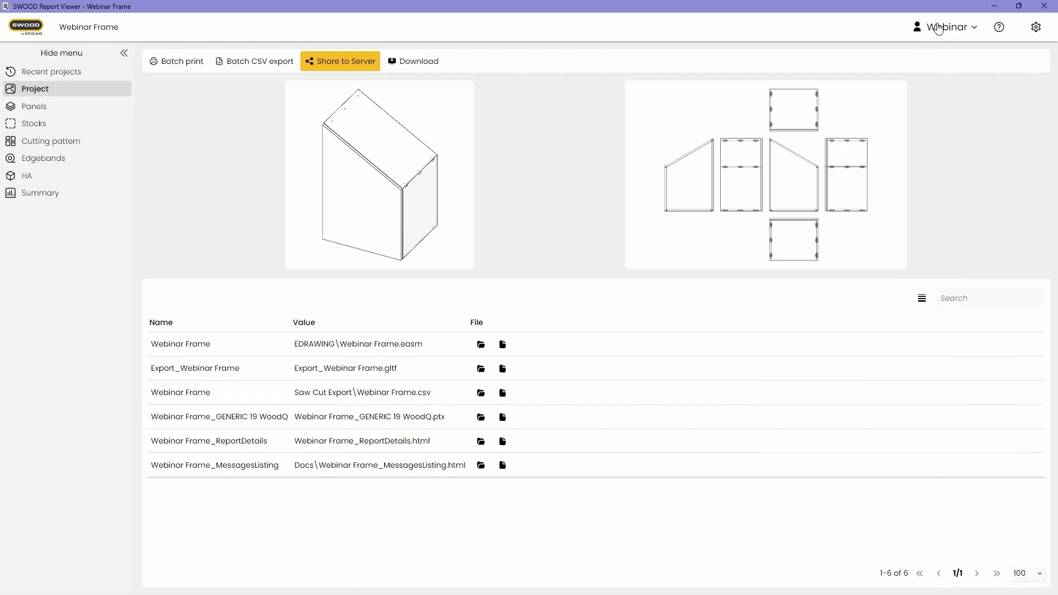
{"action": "left_click", "coordinate": [229, 61]}
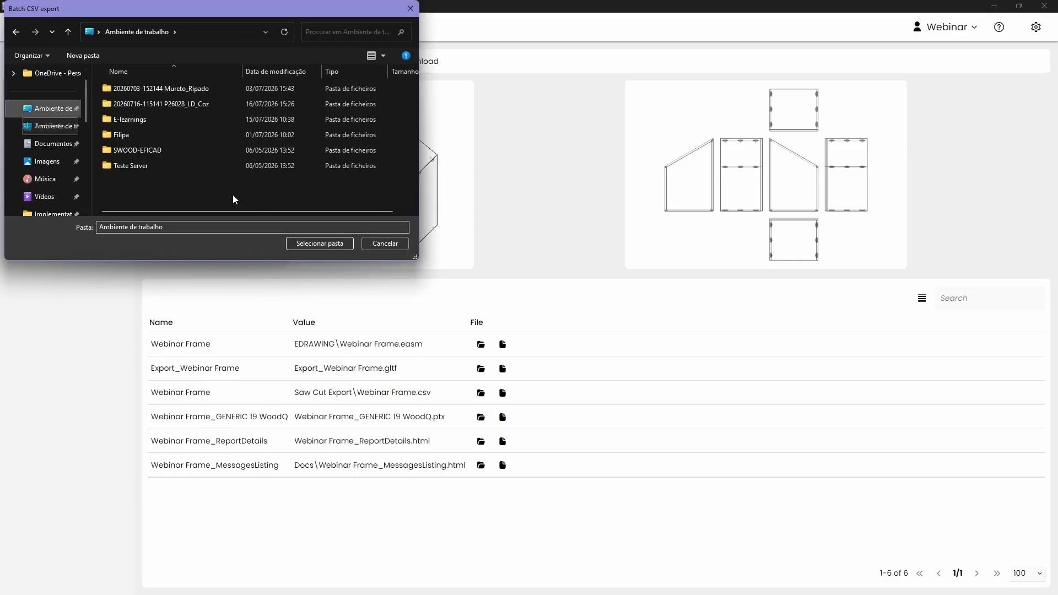
{"action": "left_click", "coordinate": [320, 243]}
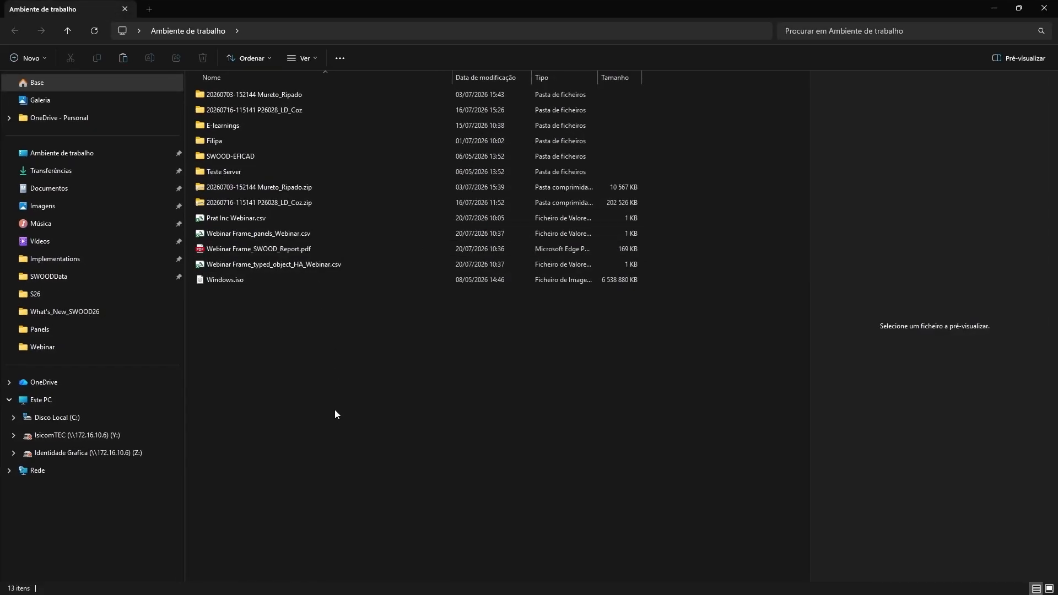
Open Webinar Frame_typed_object_HA_Webinar.csv in Excel, fit columns A and B to their contents for reading, and close the file
{"action": "left_click", "coordinate": [250, 268]}
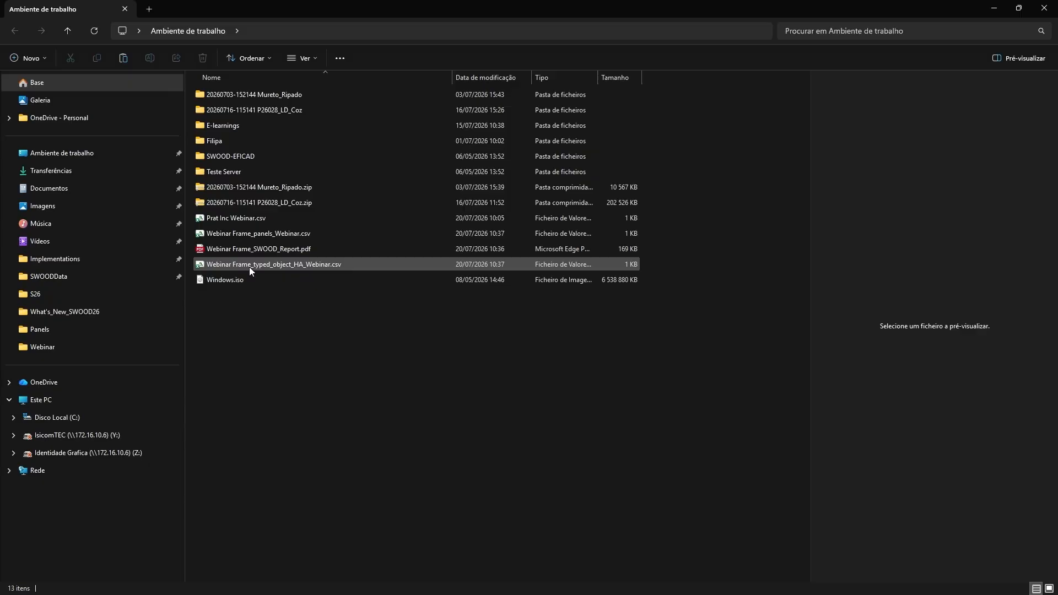
{"action": "double_click", "coordinate": [248, 266]}
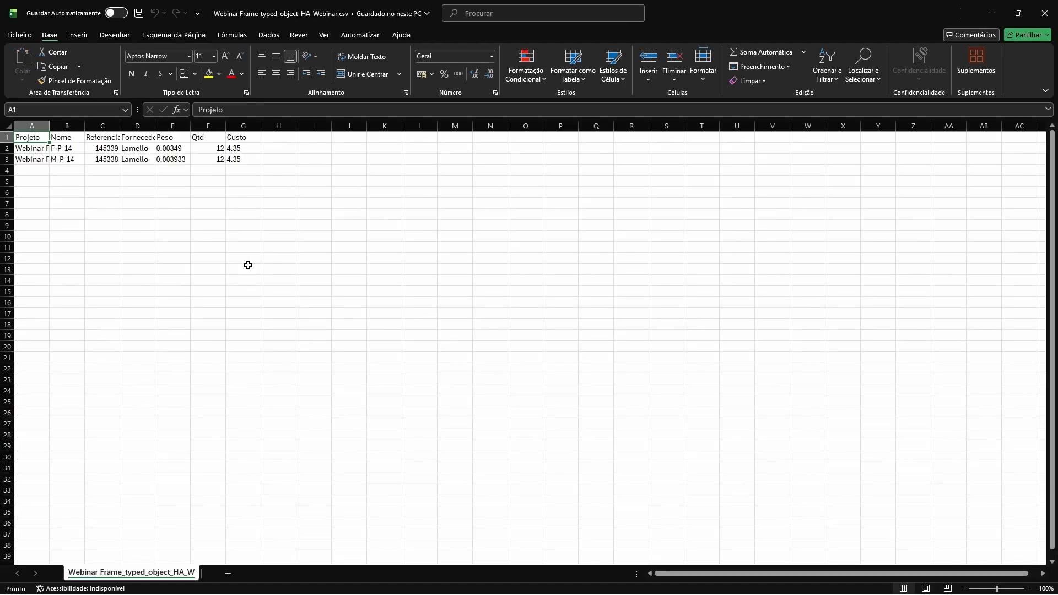
{"action": "double_click", "coordinate": [49, 142]}
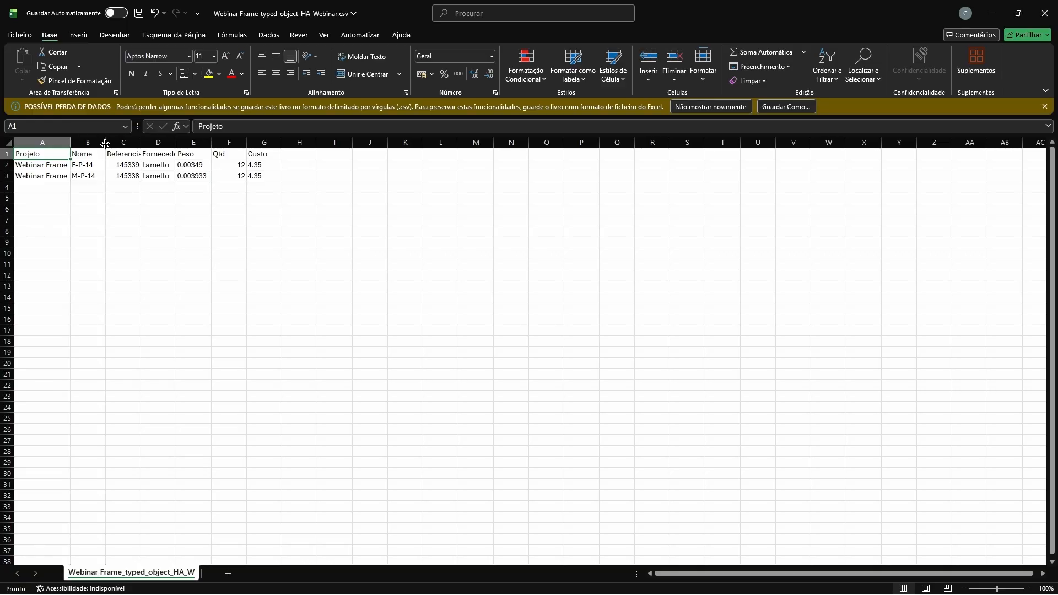
{"action": "double_click", "coordinate": [106, 144]}
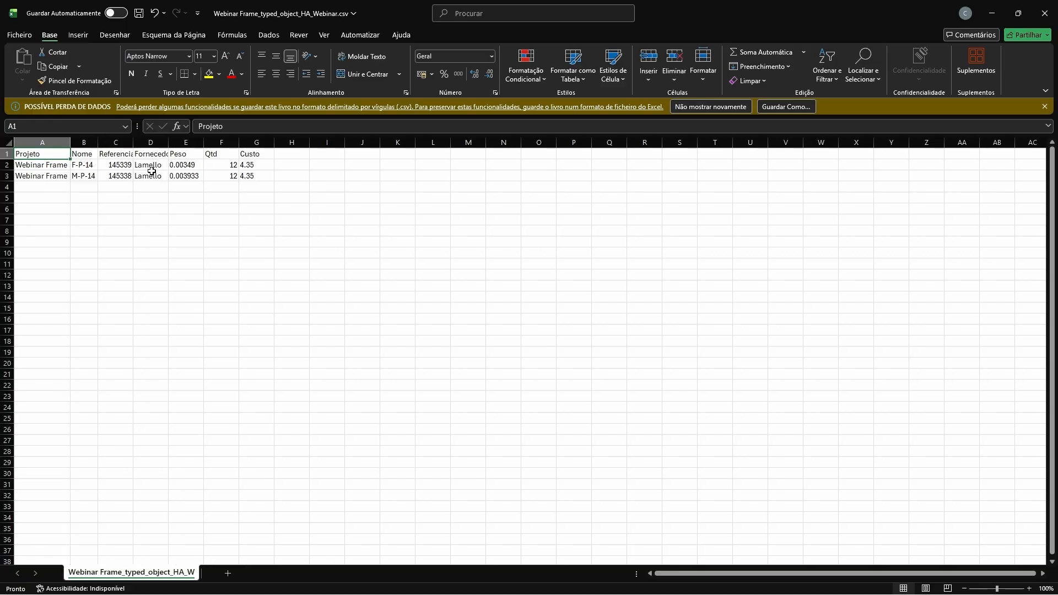
{"action": "left_click", "coordinate": [170, 248]}
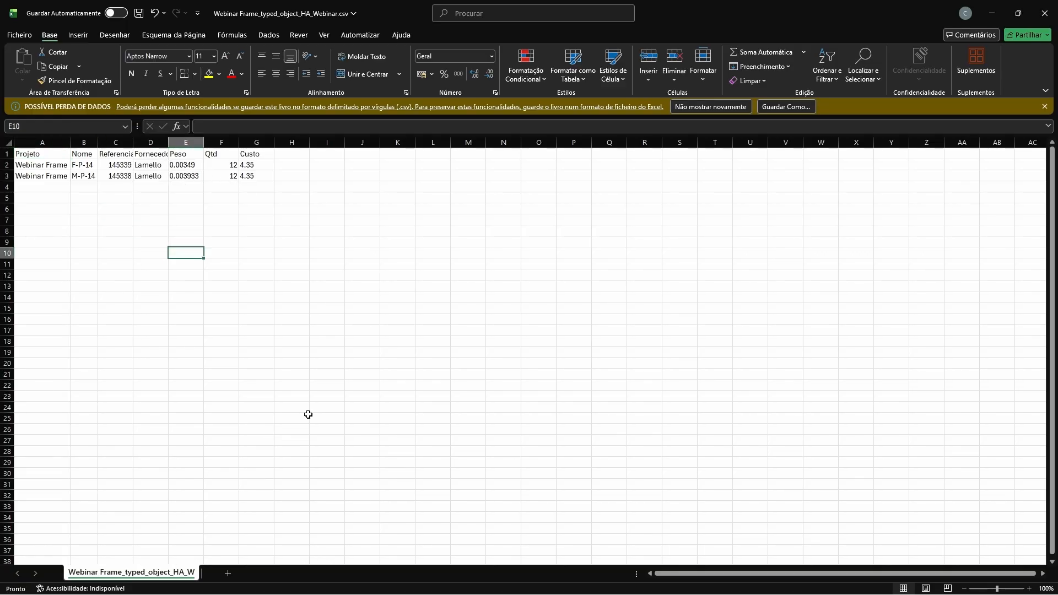
{"action": "left_click", "coordinate": [1043, 11]}
{"action": "left_click", "coordinate": [554, 459]}
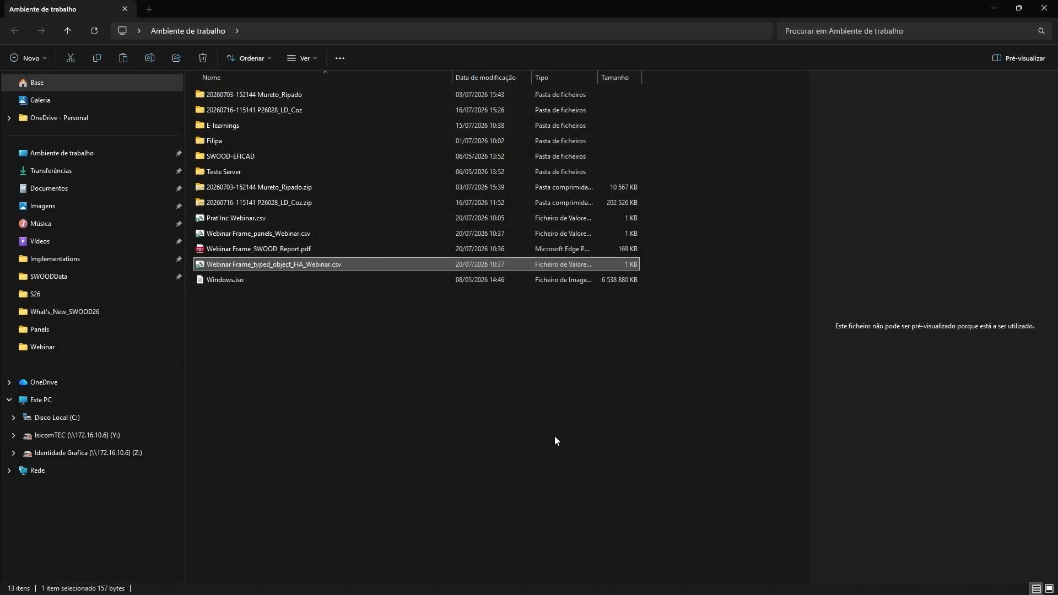
Review Webinar Frame_panels_Webinar.csv in Excel with all columns fitted to their contents, and close it
{"action": "left_click", "coordinate": [272, 234]}
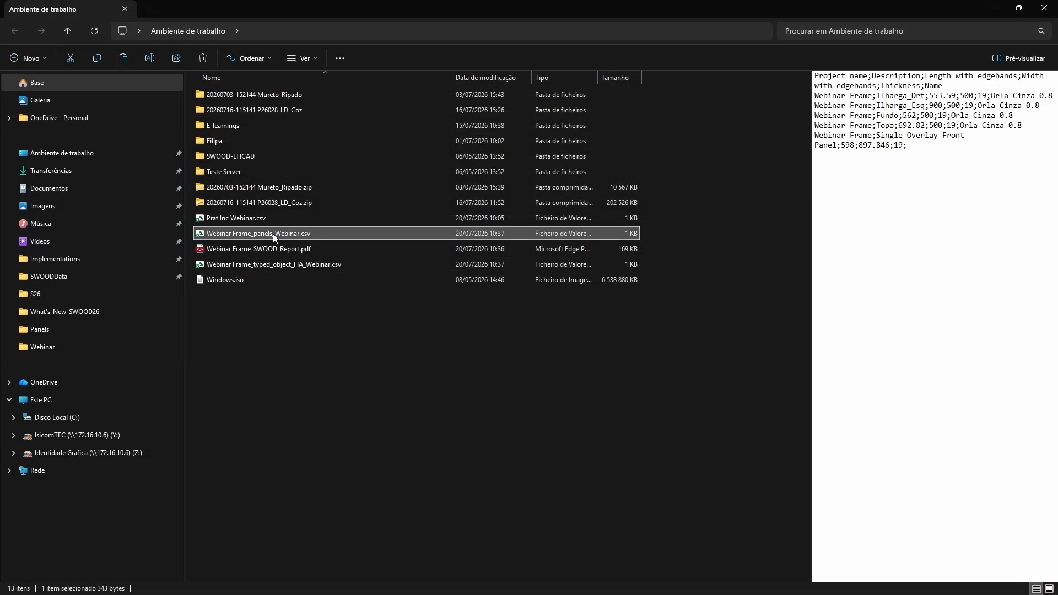
{"action": "double_click", "coordinate": [273, 234]}
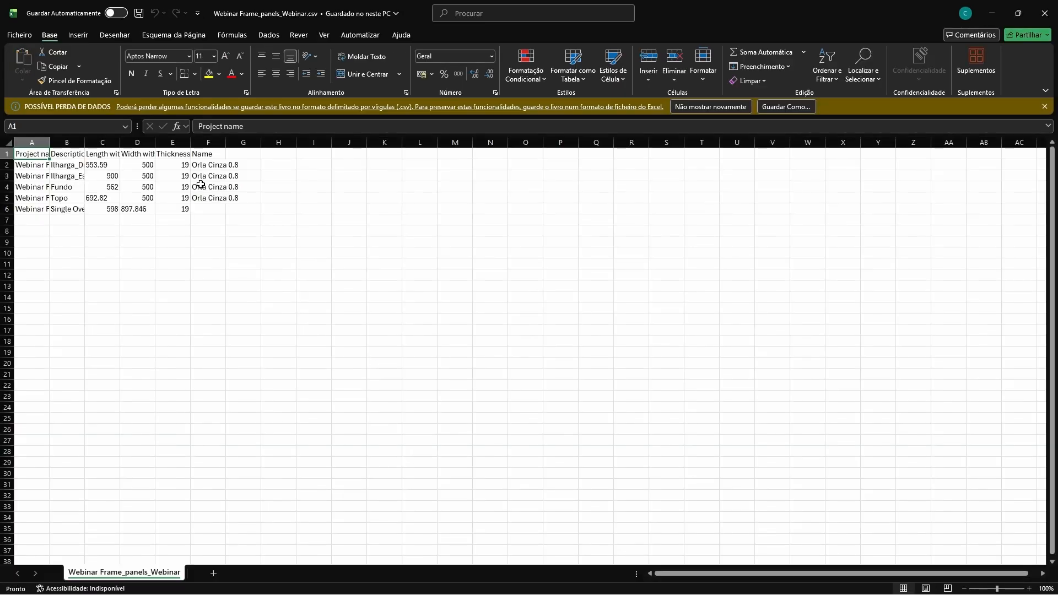
{"action": "left_click", "coordinate": [8, 142]}
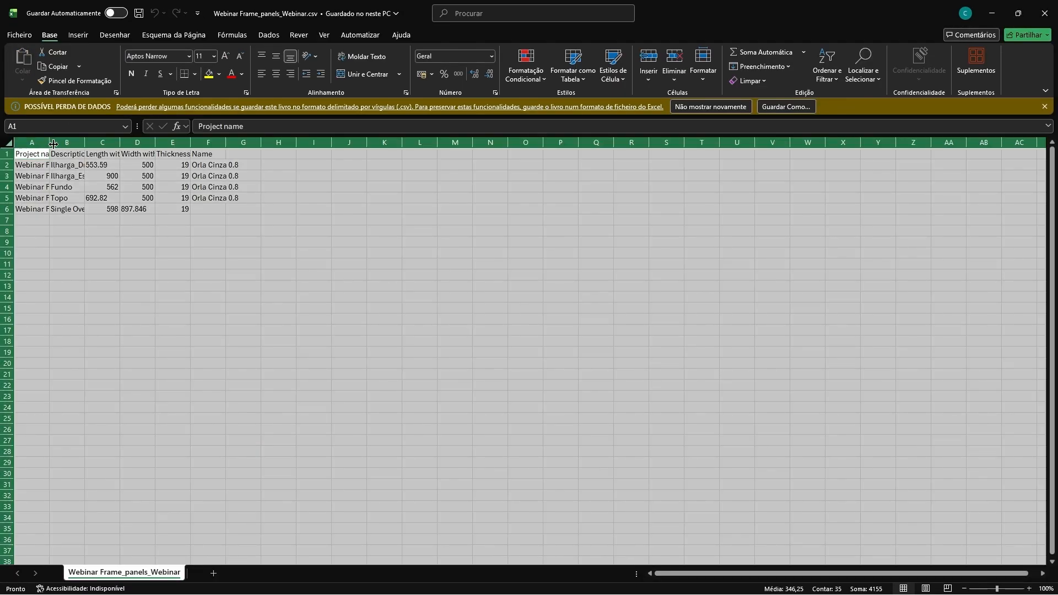
{"action": "double_click", "coordinate": [50, 142]}
{"action": "left_click", "coordinate": [286, 374]}
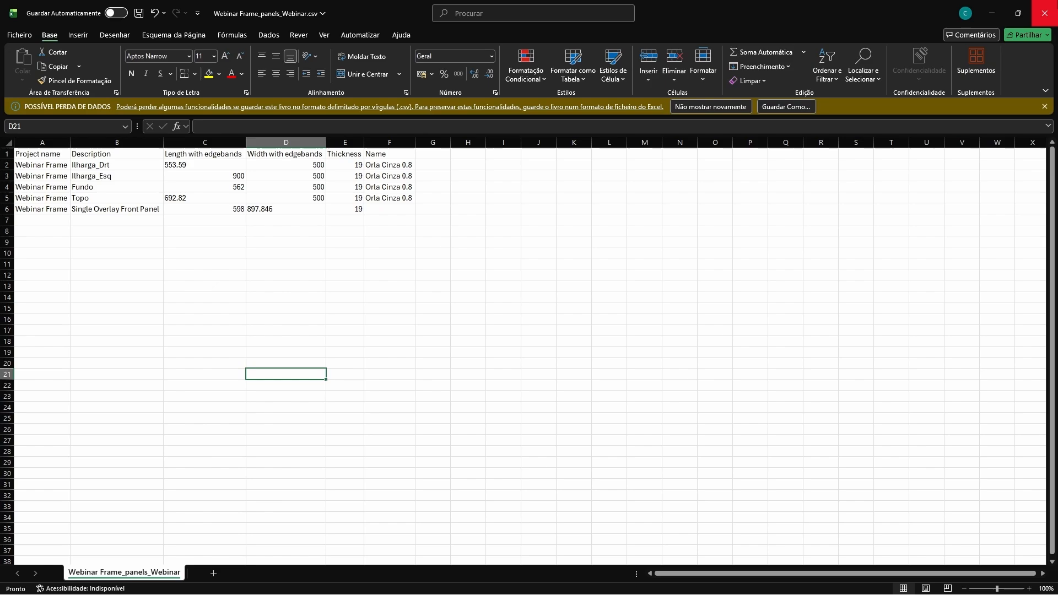
{"action": "left_click", "coordinate": [1045, 13]}
{"action": "left_click", "coordinate": [560, 460]}
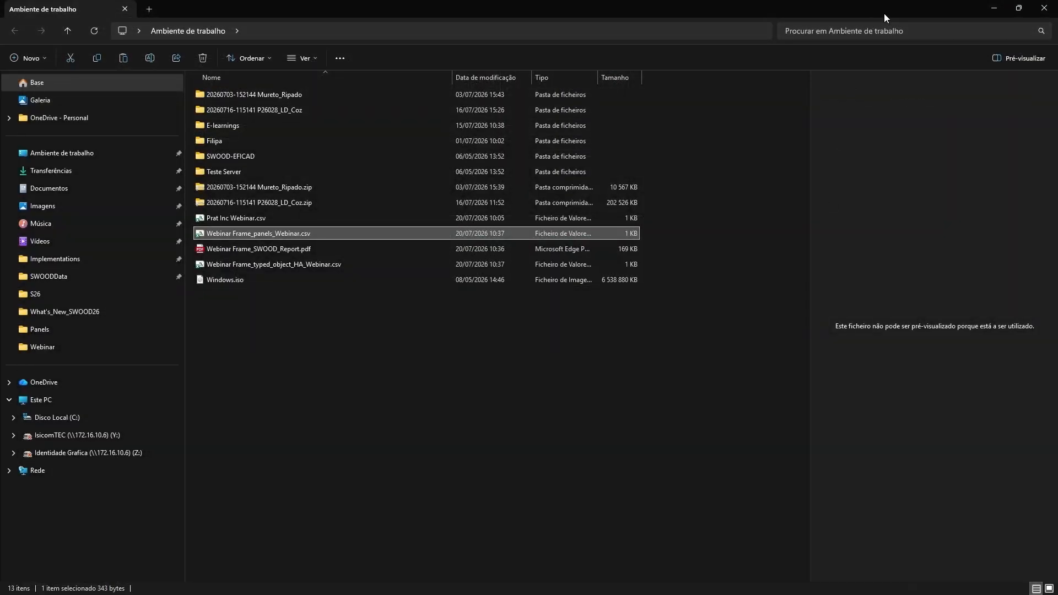
{"action": "left_click", "coordinate": [994, 15]}
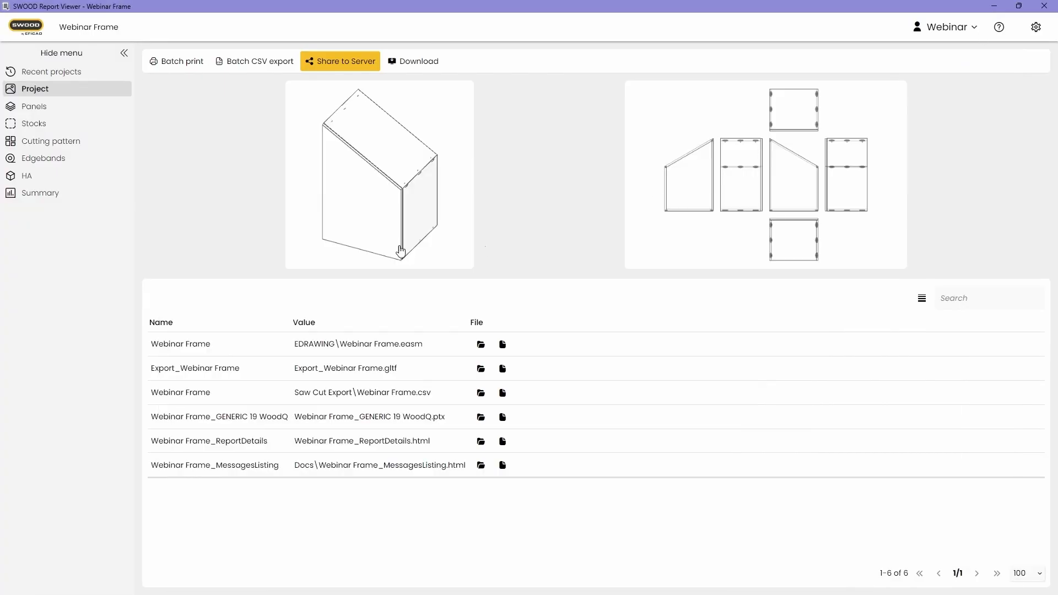
Review the HA table and the property groups available for its columns, including Project Variables, and close the column settings unchanged
{"action": "left_click", "coordinate": [58, 177]}
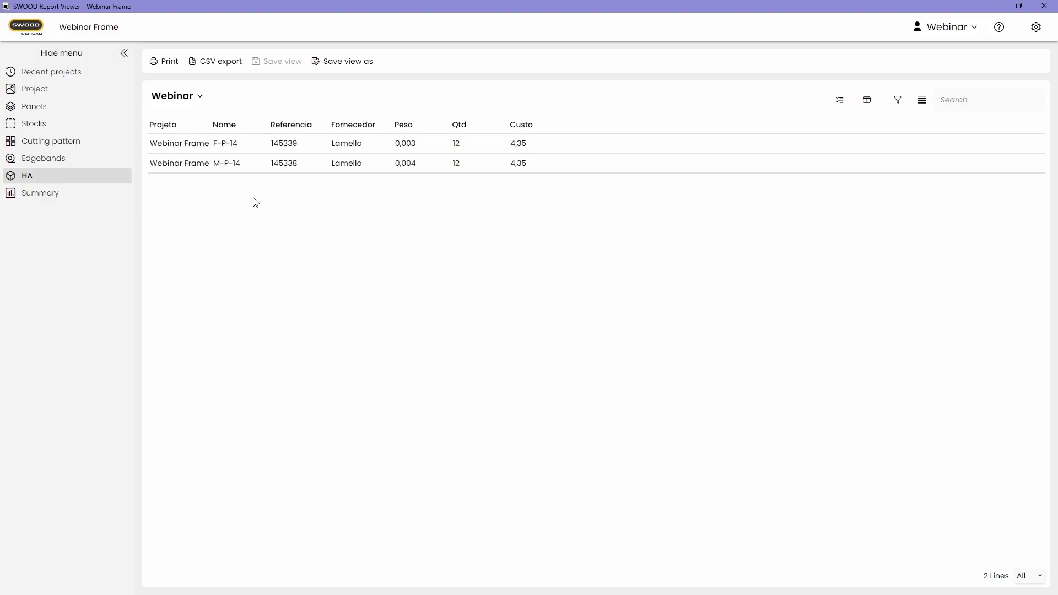
{"action": "left_click", "coordinate": [867, 100]}
{"action": "left_click", "coordinate": [919, 109]}
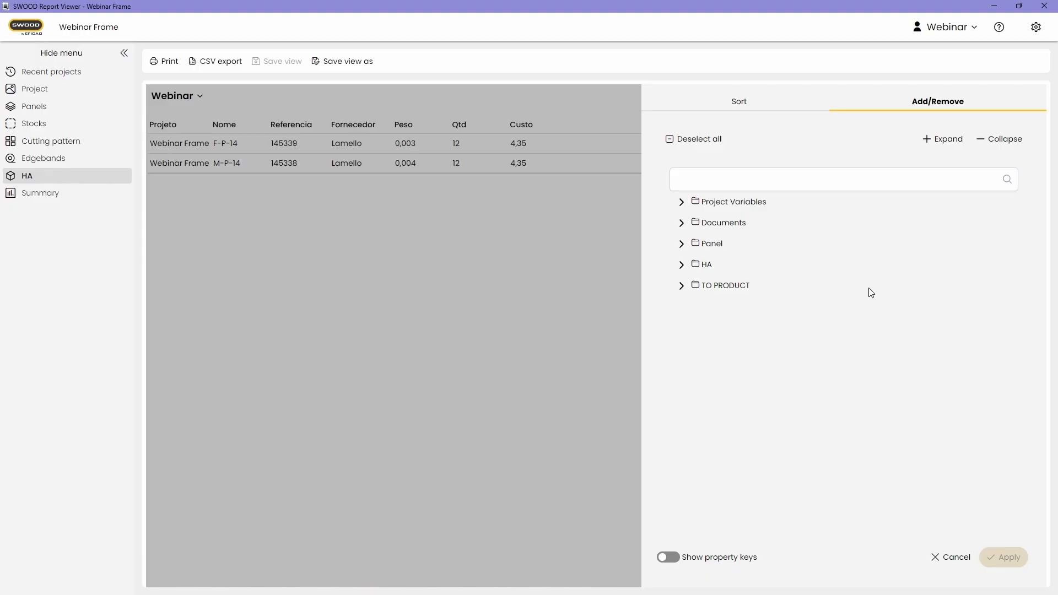
{"action": "left_click", "coordinate": [682, 202]}
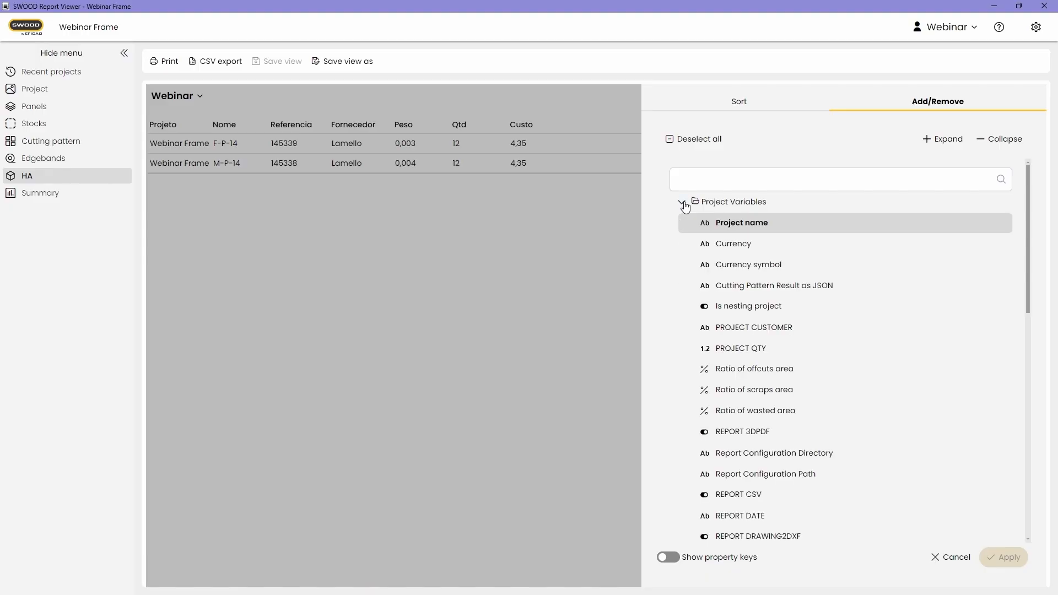
{"action": "left_click", "coordinate": [683, 204]}
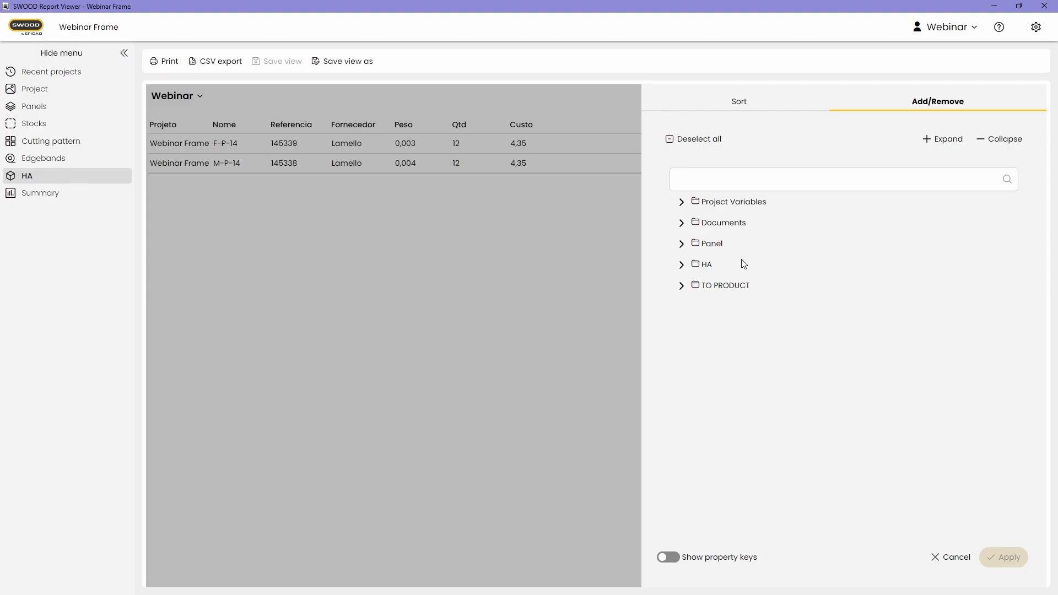
{"action": "left_click", "coordinate": [481, 258]}
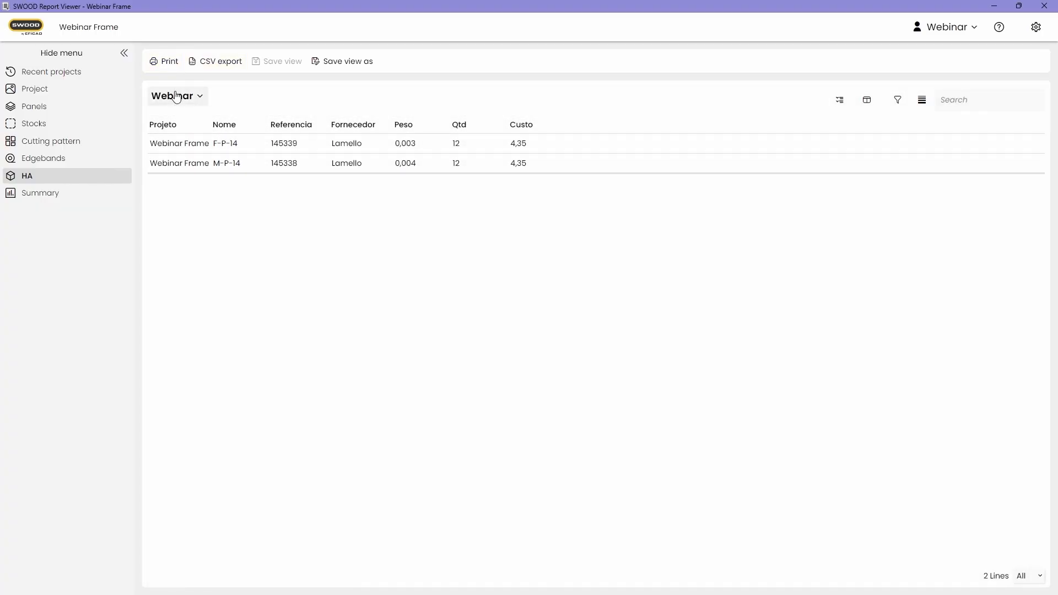
Look through the panels and stocks tables and the Webinar profile's CSV export, print and data settings
{"action": "left_click", "coordinate": [39, 106]}
{"action": "left_click", "coordinate": [59, 121]}
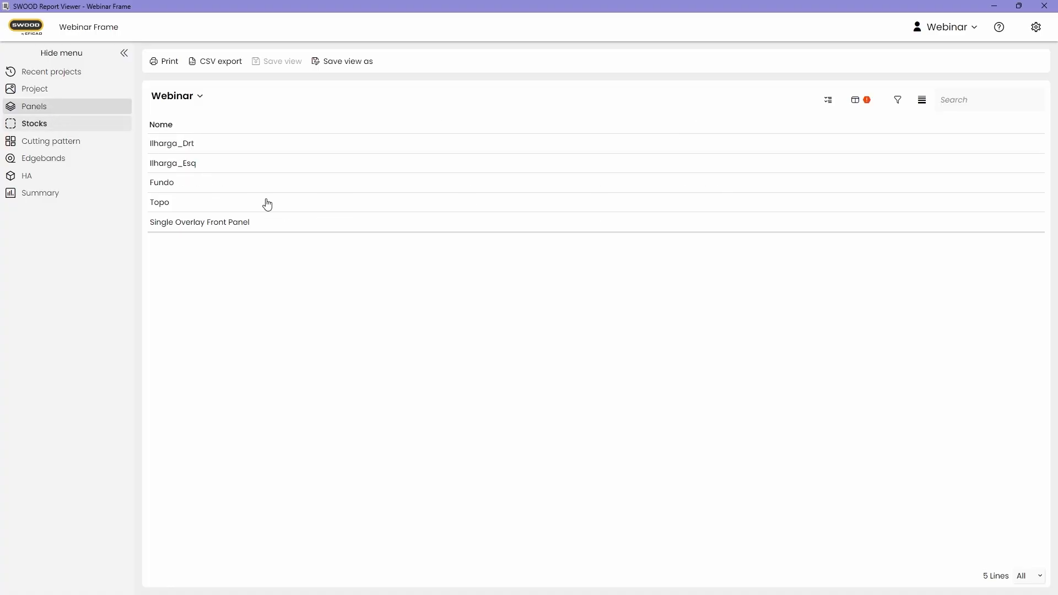
{"action": "left_click", "coordinate": [1037, 31]}
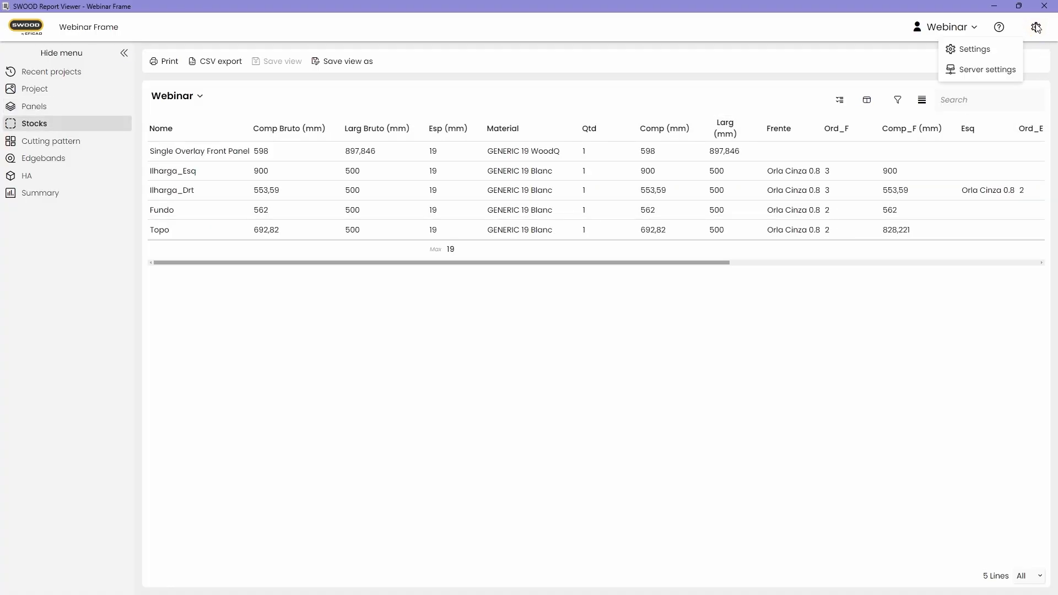
{"action": "left_click", "coordinate": [981, 48]}
{"action": "left_click", "coordinate": [346, 113]}
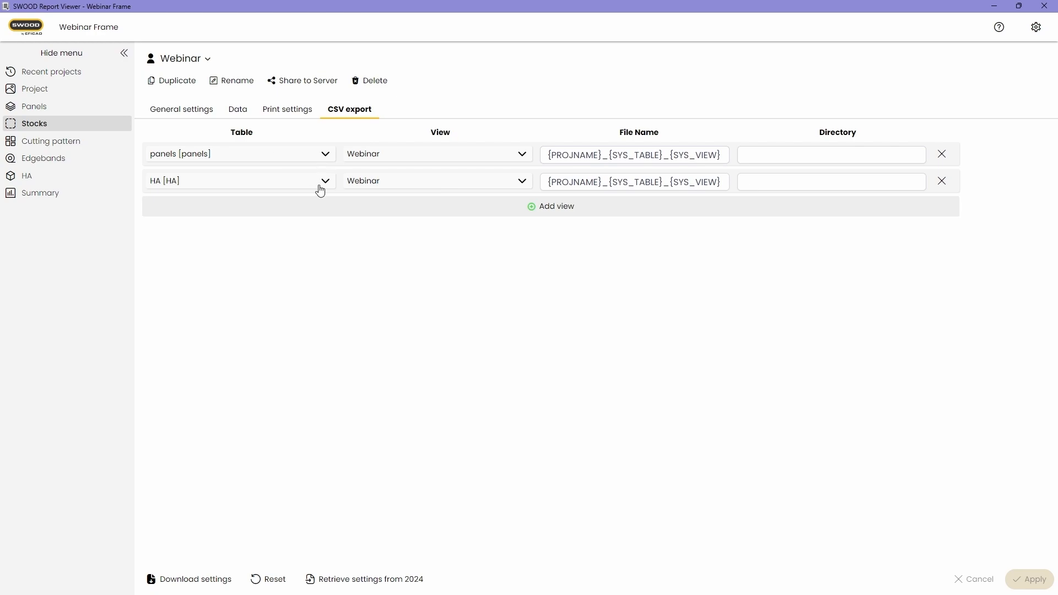
{"action": "left_click", "coordinate": [287, 112]}
{"action": "left_click", "coordinate": [238, 112]}
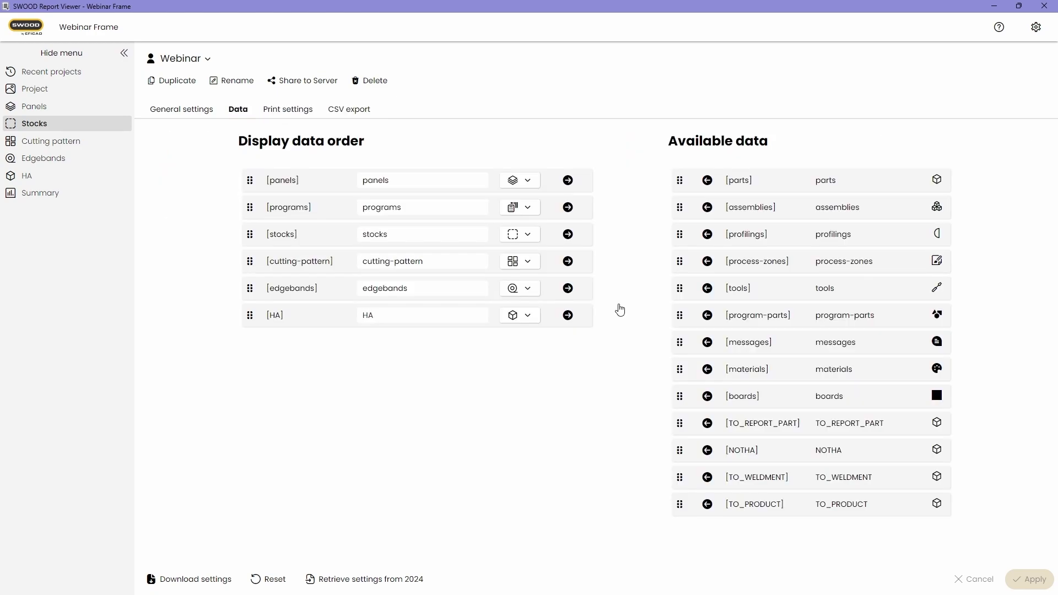
Close Report Viewer and the encoding report, generate the Webinar Frame report again, and open it in Report Viewer
{"action": "left_click", "coordinate": [1044, 5]}
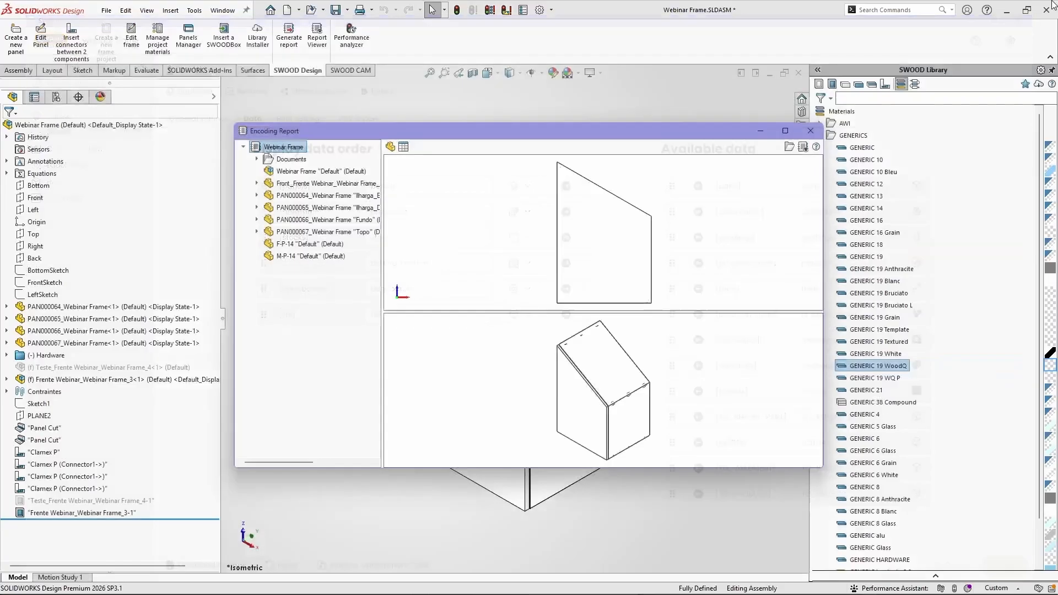
{"action": "left_click", "coordinate": [810, 130]}
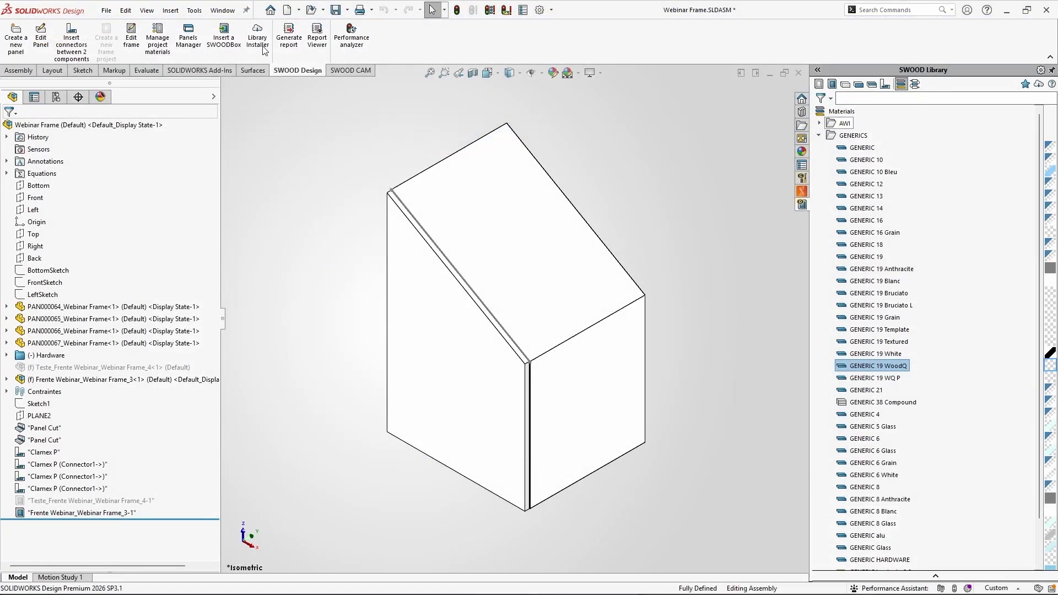
{"action": "left_click", "coordinate": [289, 37]}
{"action": "left_click", "coordinate": [508, 334]}
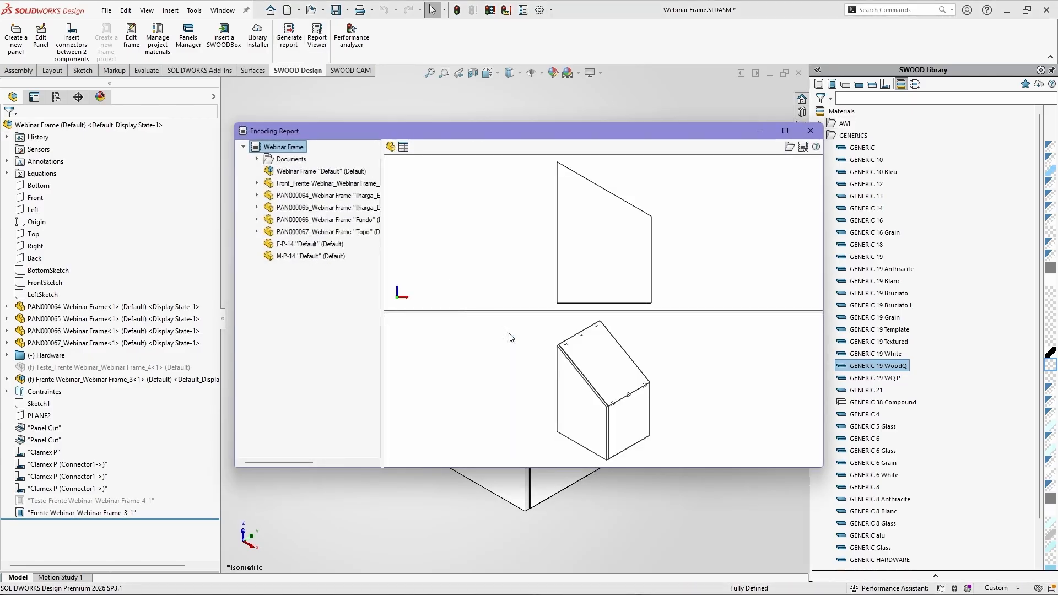
{"action": "left_click", "coordinate": [803, 147]}
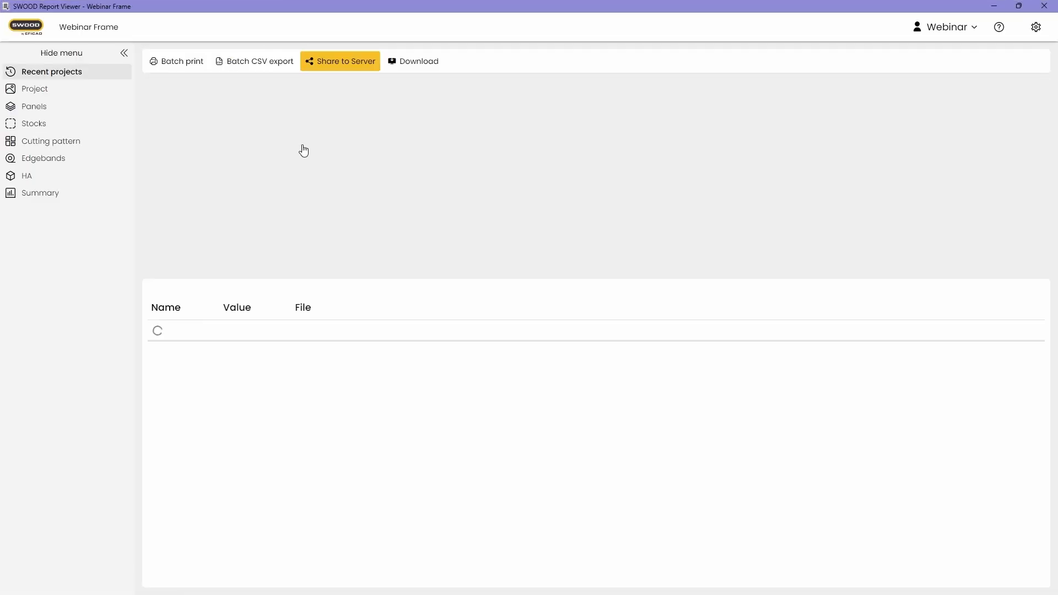
Show the save dialogs of the batch PDF print and the batch CSV export, cancelling both
{"action": "left_click", "coordinate": [189, 63]}
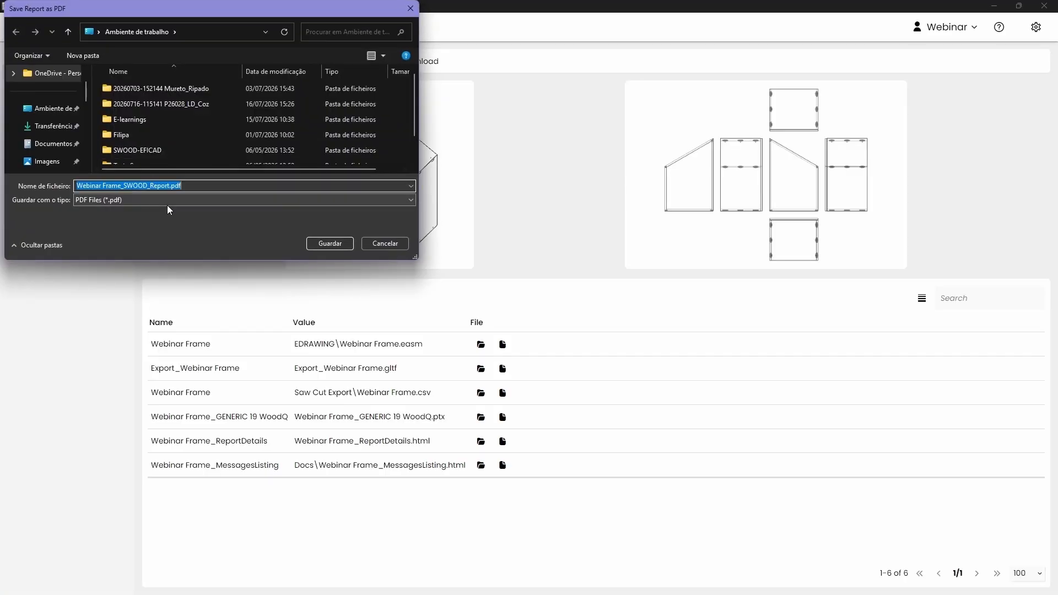
{"action": "left_click", "coordinate": [386, 243]}
{"action": "left_click", "coordinate": [267, 66]}
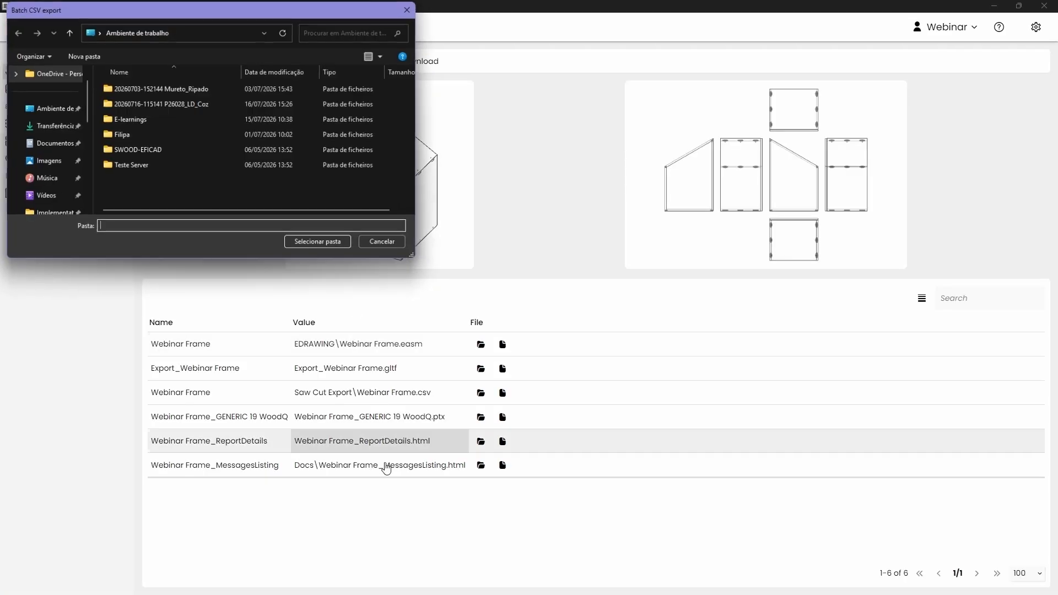
{"action": "left_click", "coordinate": [397, 246]}
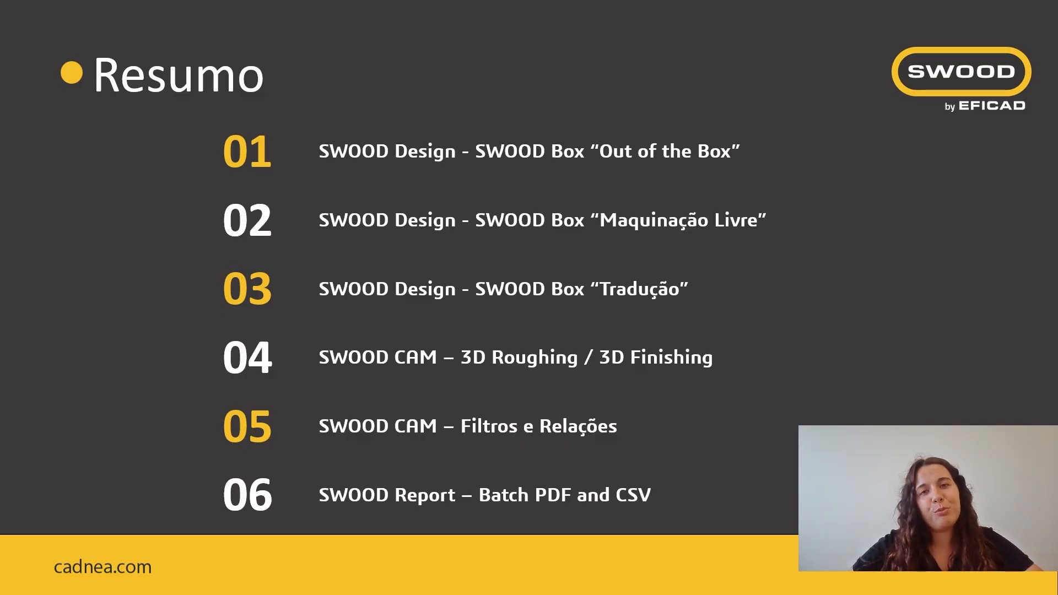
{"action": "key", "text": "Right"}
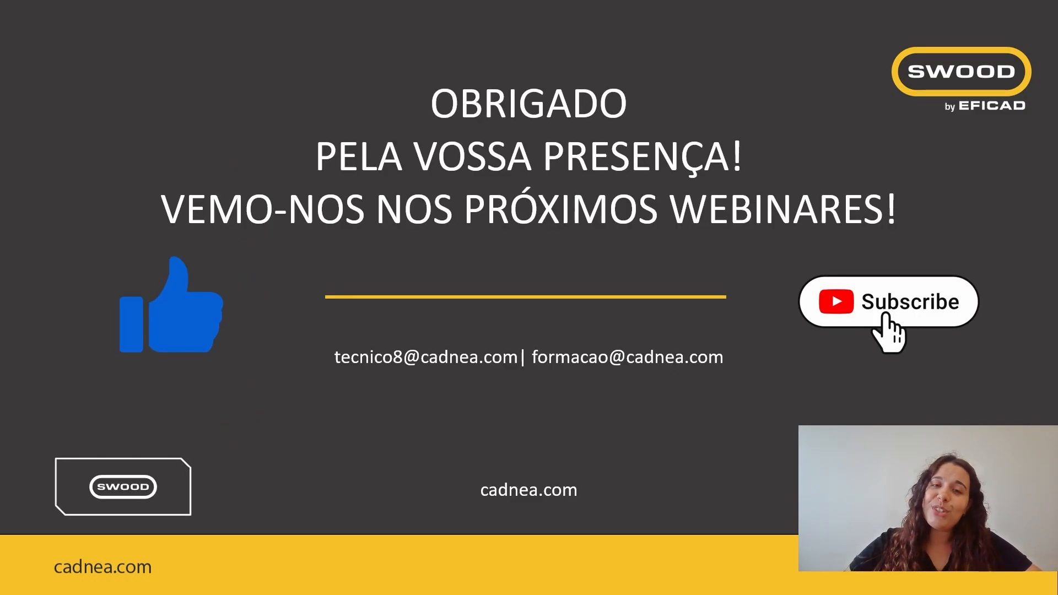